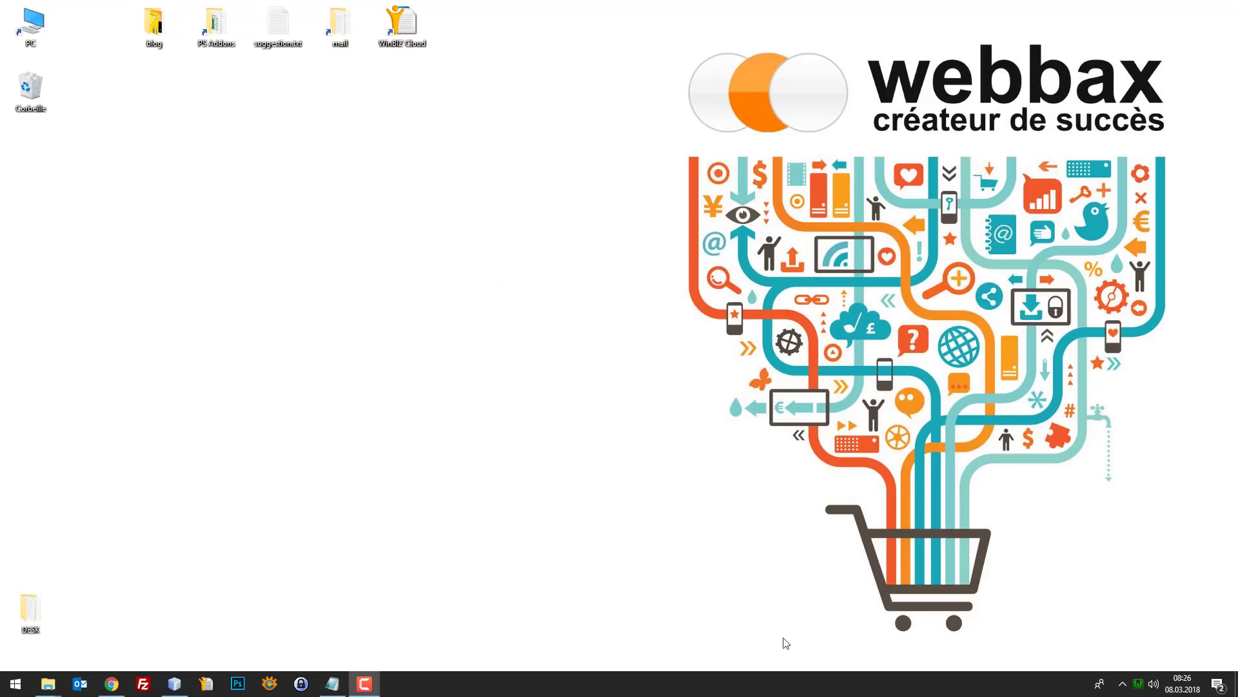
- Switch to Chrome, dismiss the downloads bar and open the Performances page under Paramètres avancés in the PrestaShop back office
left_click(112, 684)
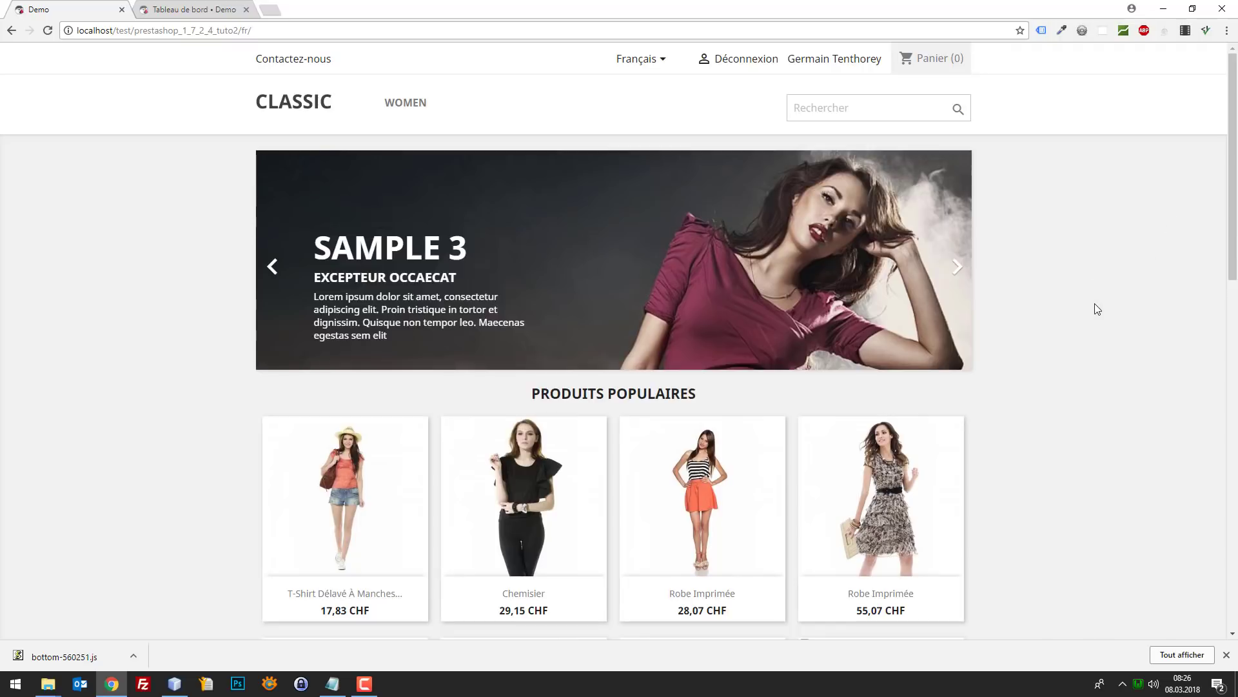
left_click(1226, 654)
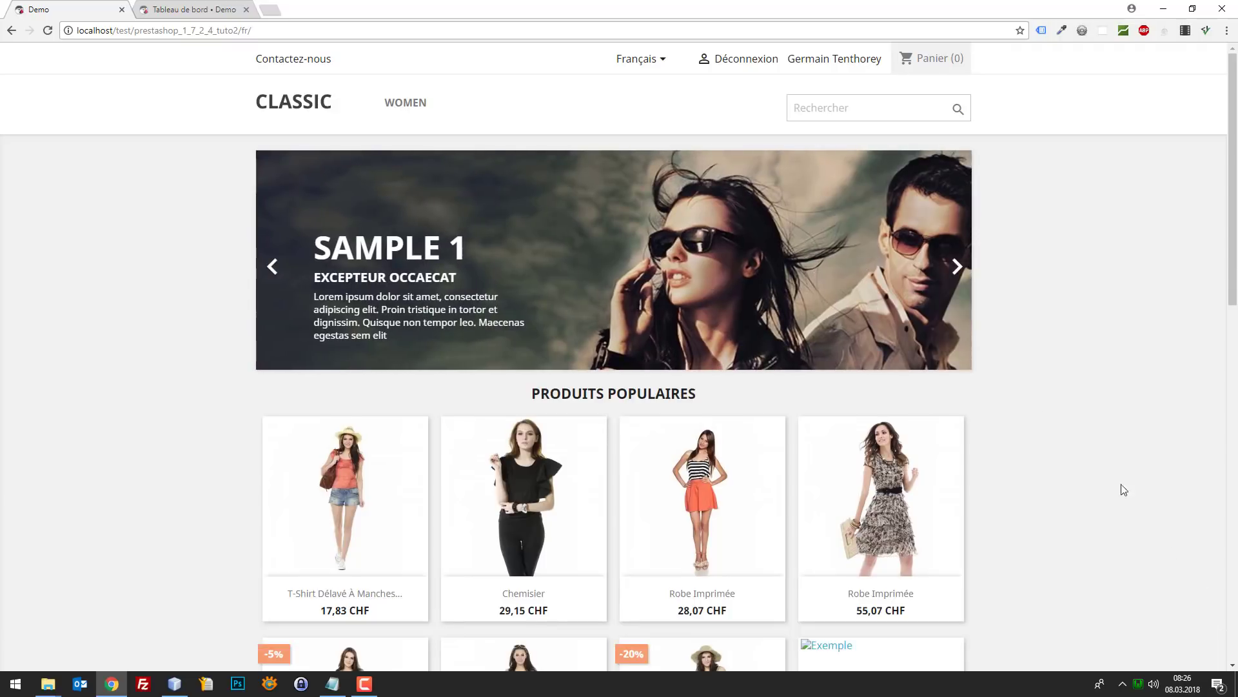
left_click(203, 6)
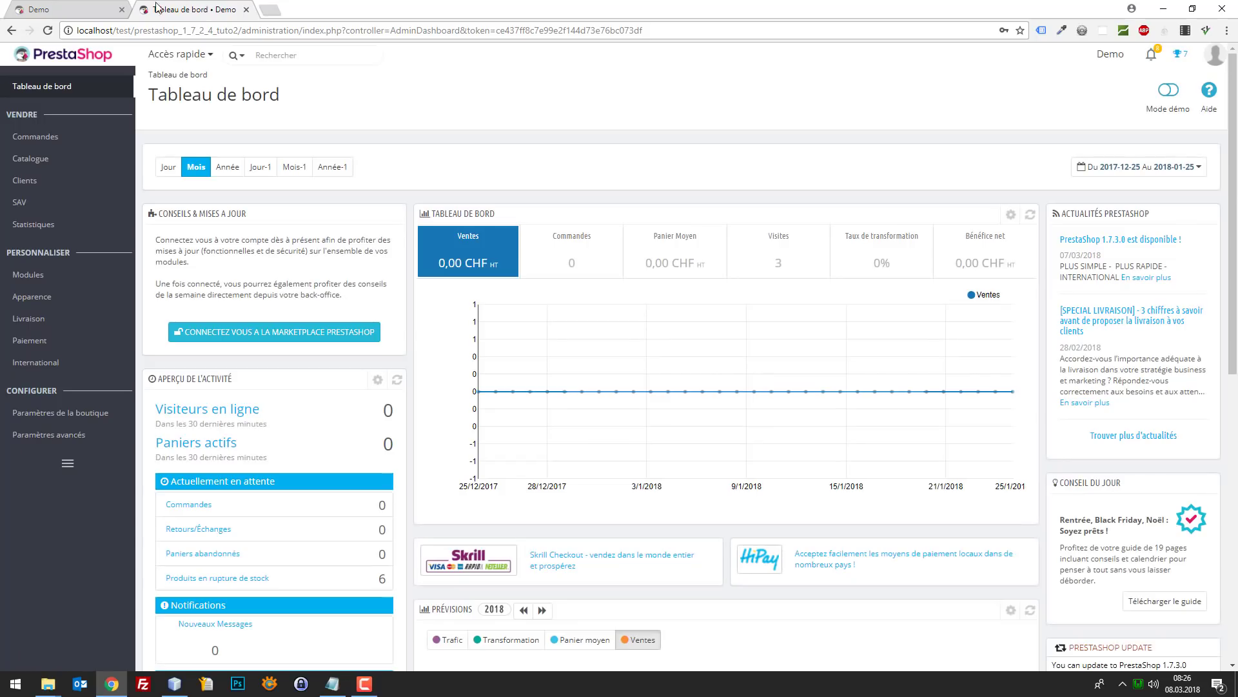
left_click(58, 9)
left_click(193, 9)
mouse_move(37, 354)
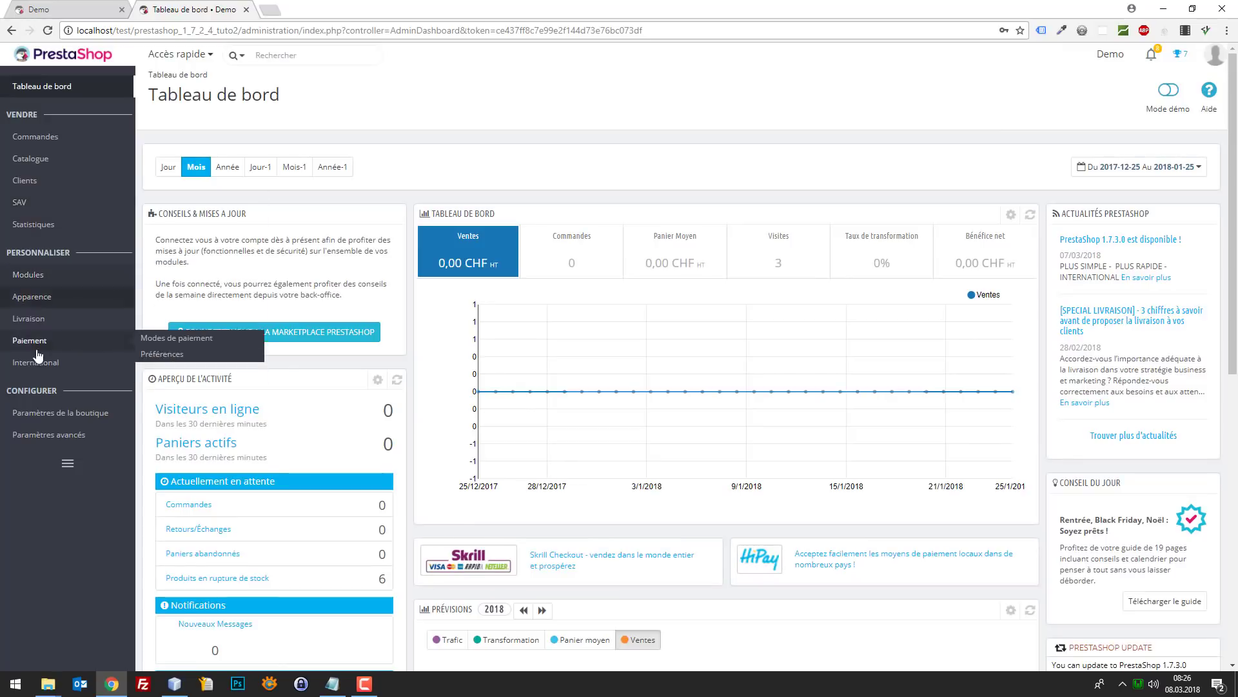
mouse_move(82, 446)
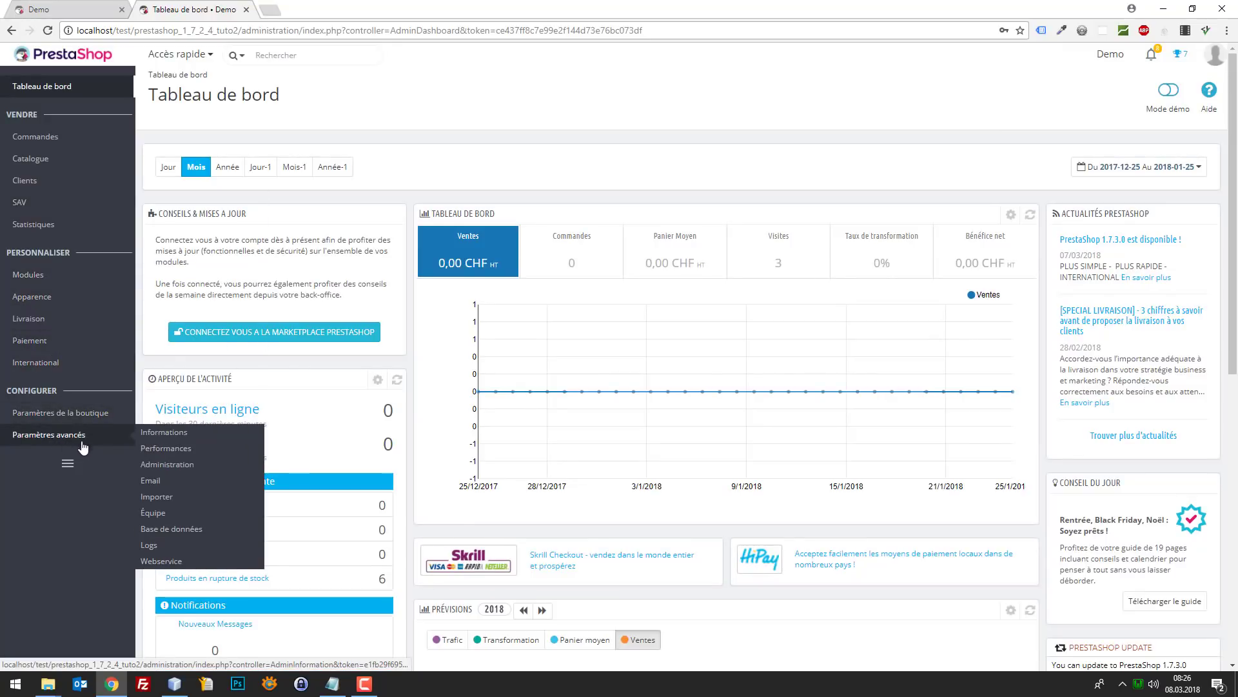
left_click(173, 449)
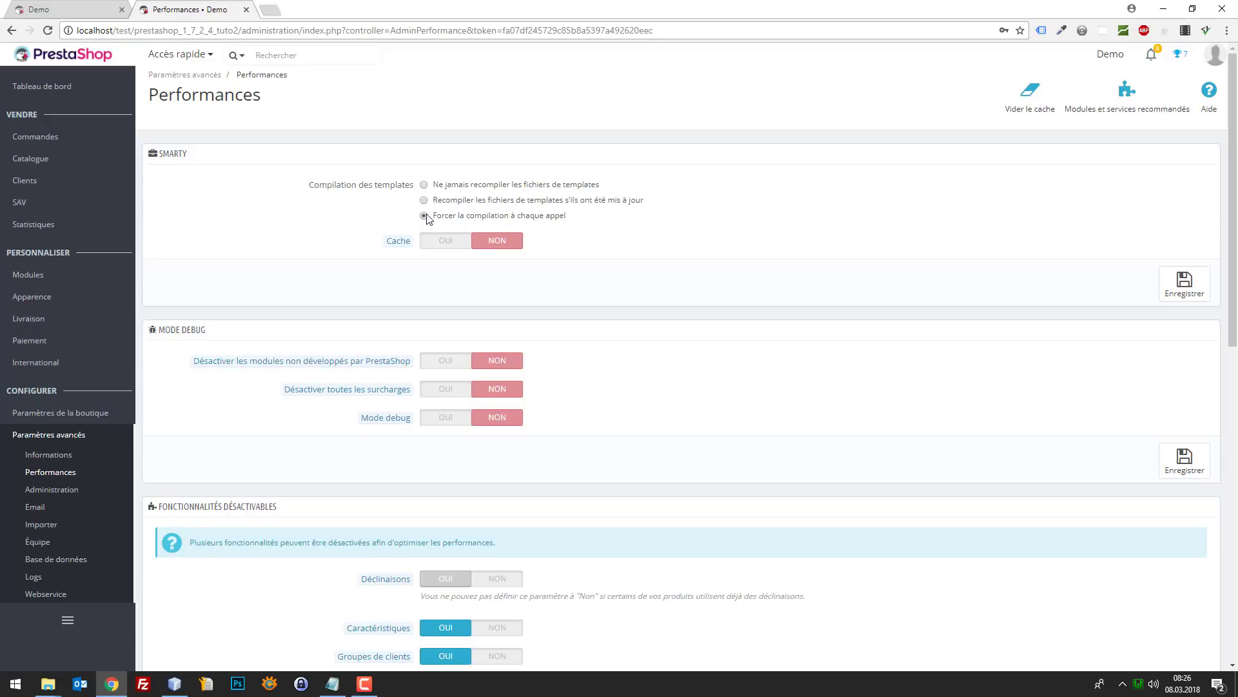
- Save the Smarty settings with "Forcer la compilation à chaque appel" selected and Cache set to NON, checking the storefront tab in between
left_click(90, 8)
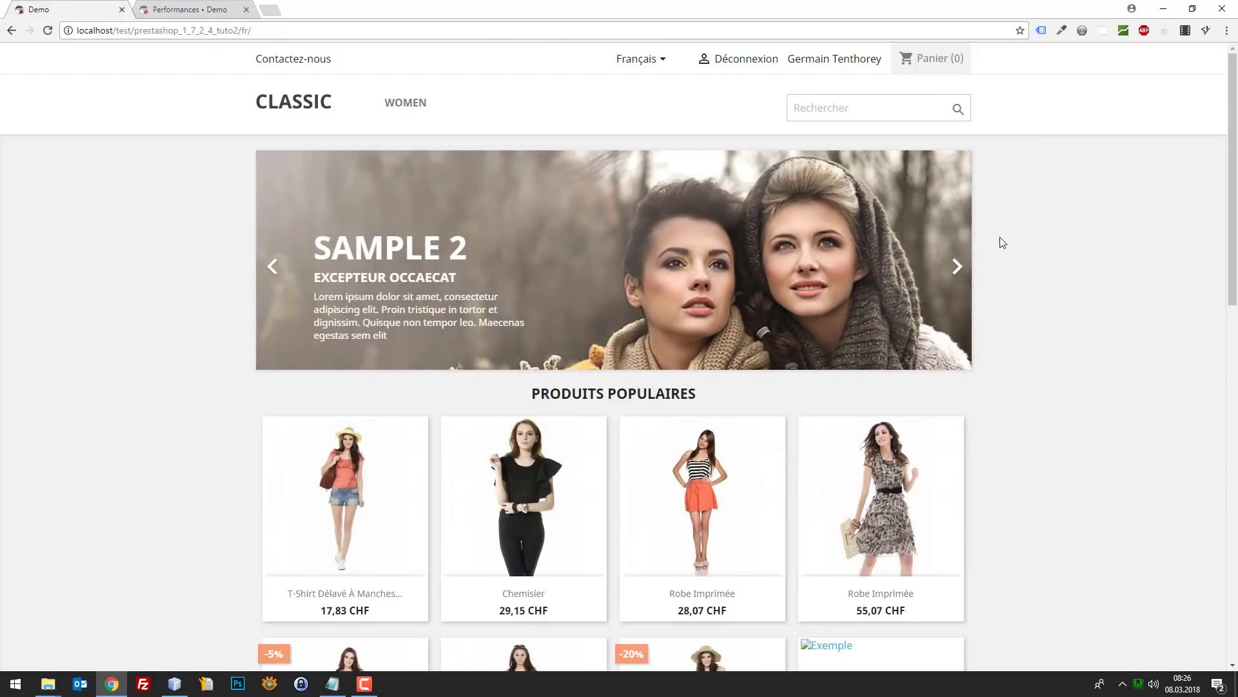
left_click(193, 8)
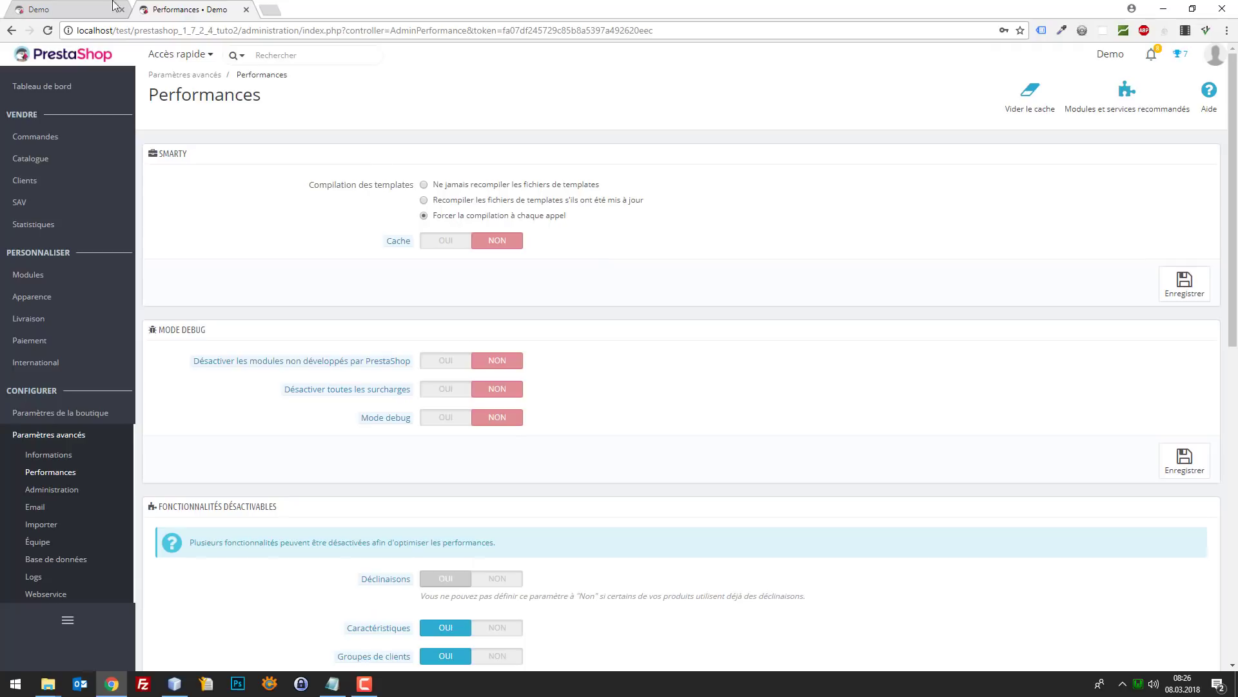
left_click(72, 6)
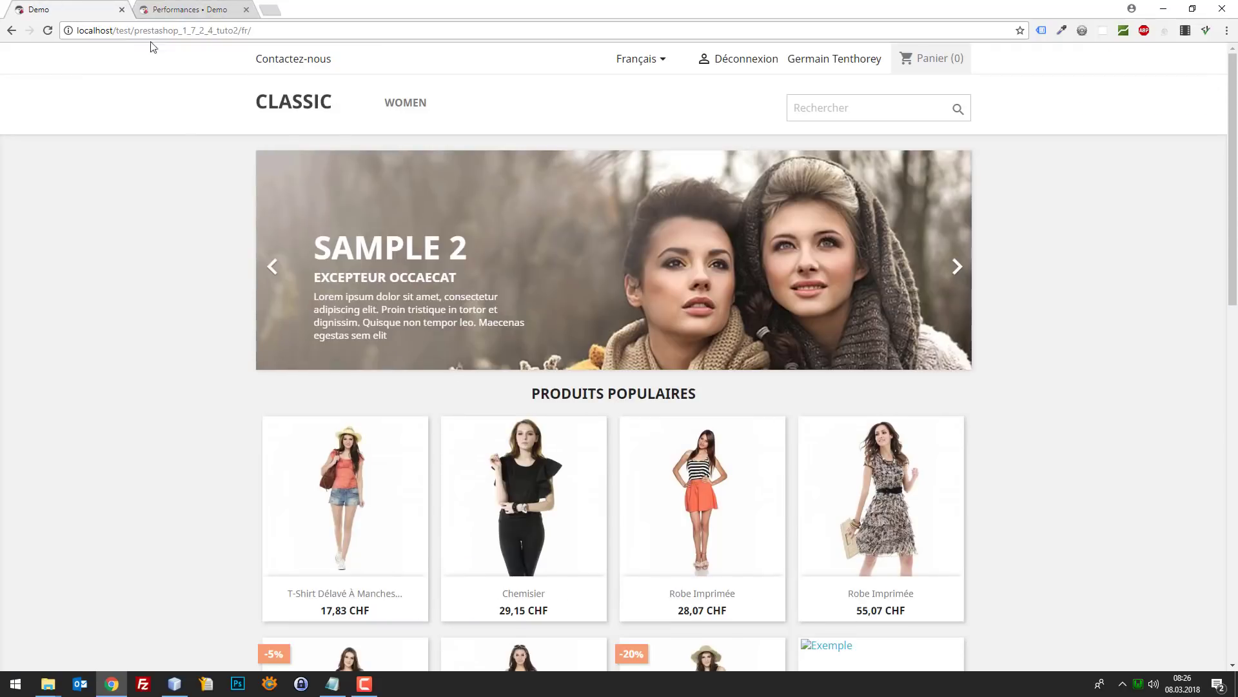
left_click(170, 7)
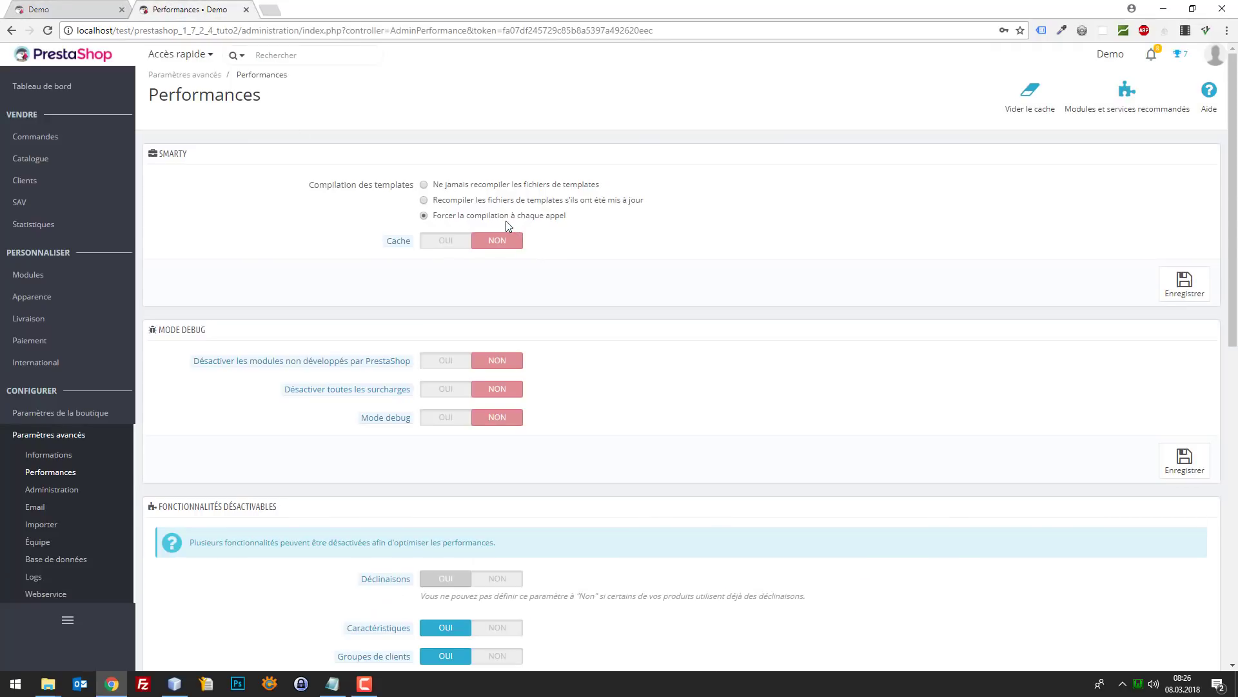
left_click(98, 8)
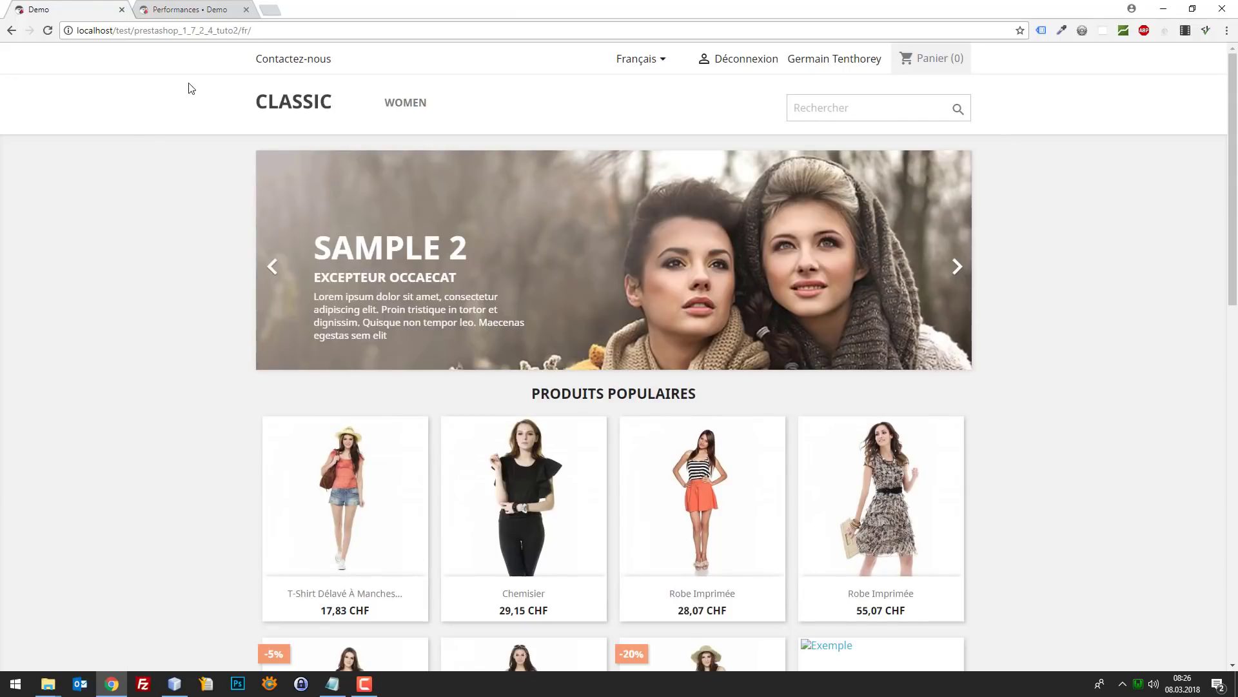
left_click(156, 7)
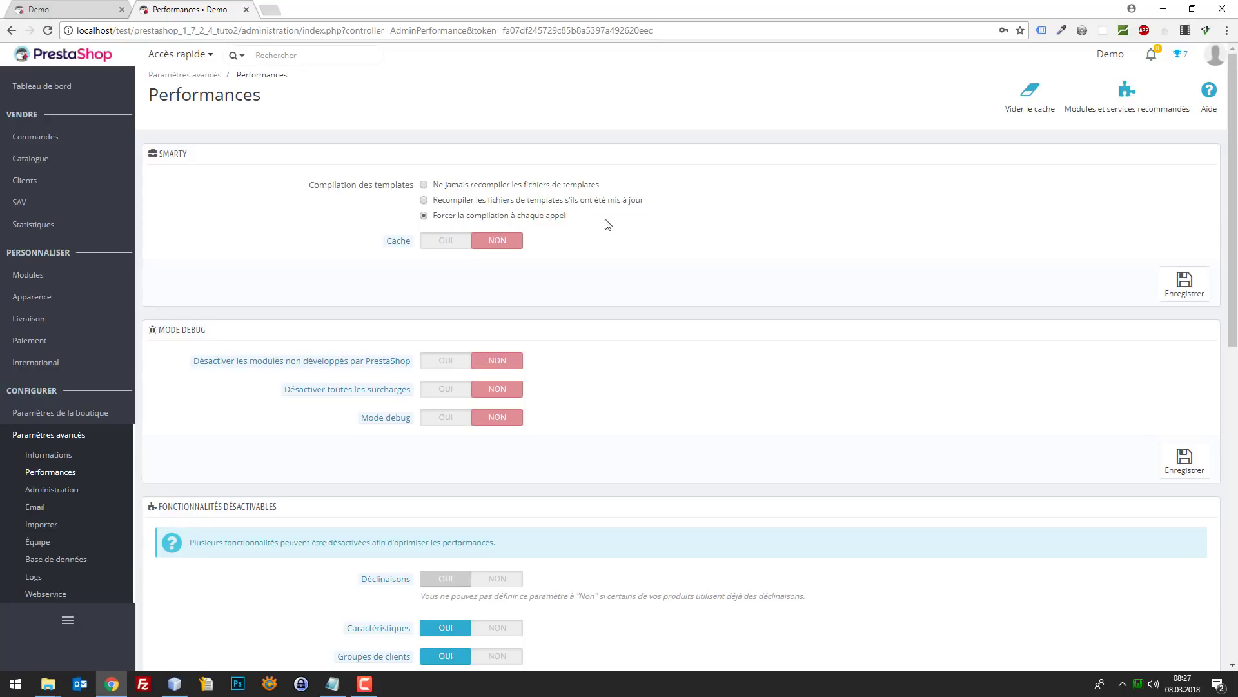
left_click(1185, 284)
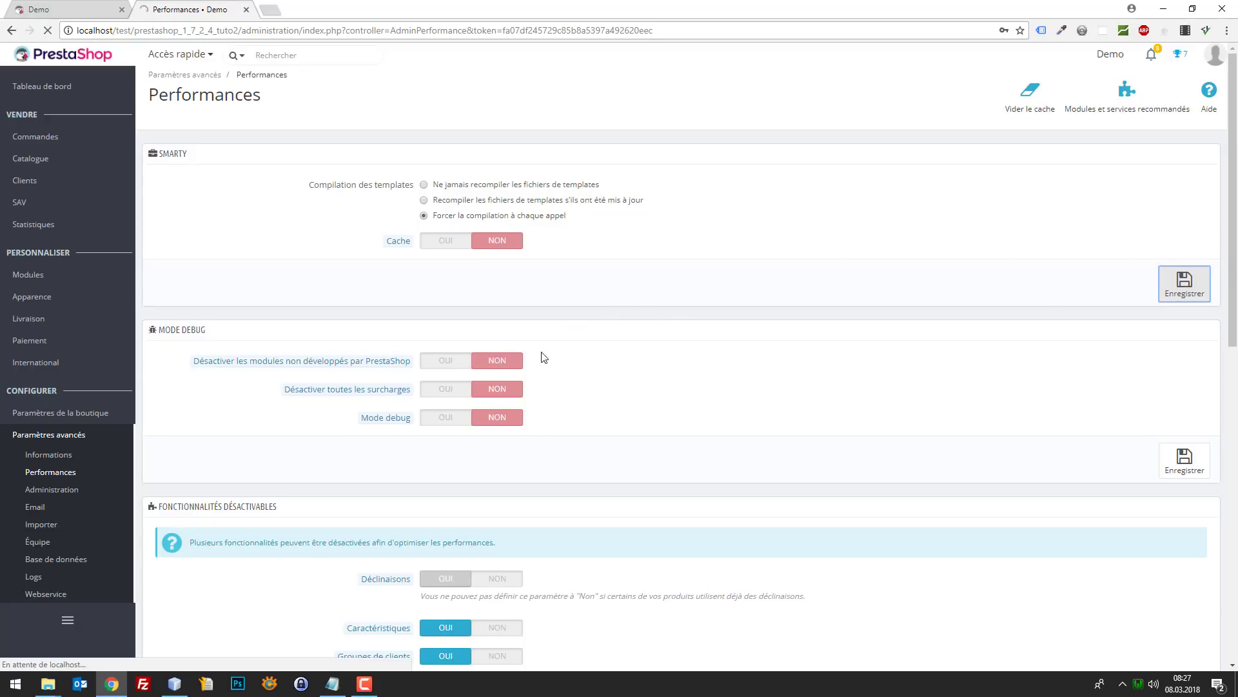
- Examine the remaining Performances settings: debug mode, optional features, CCC, media servers and the Cache section
scroll(565, 354, "down", 3)
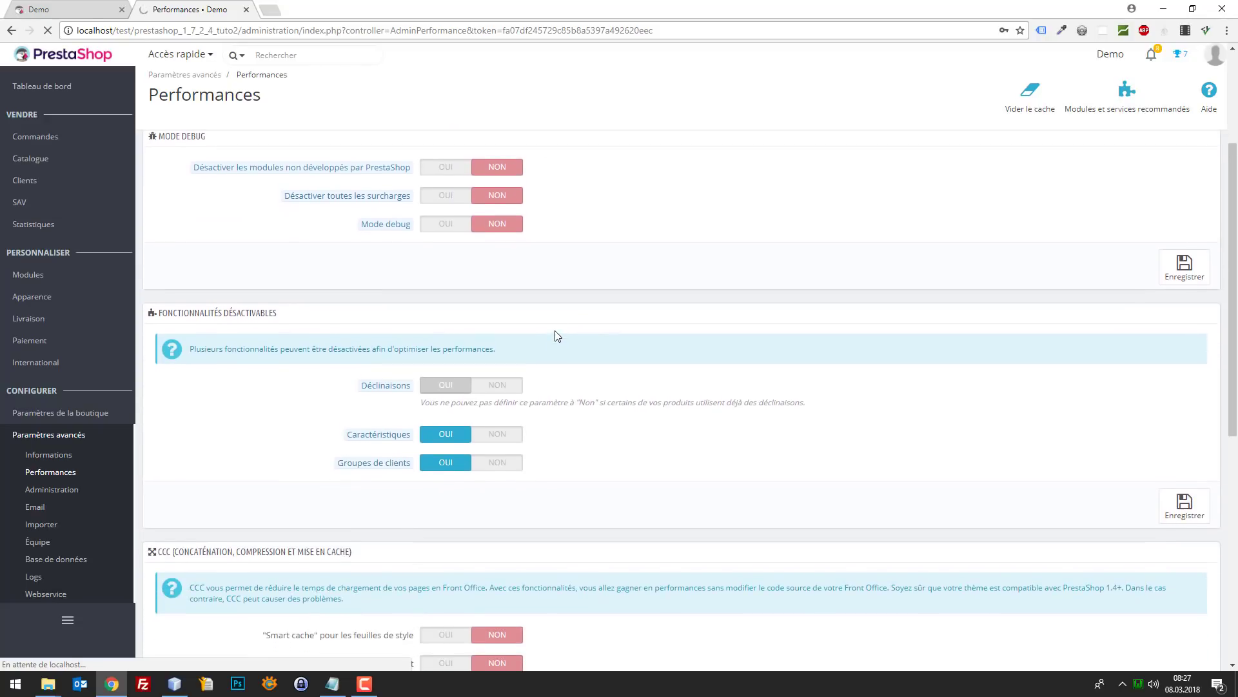
scroll(443, 365, "down", 2)
scroll(564, 271, "up", 4)
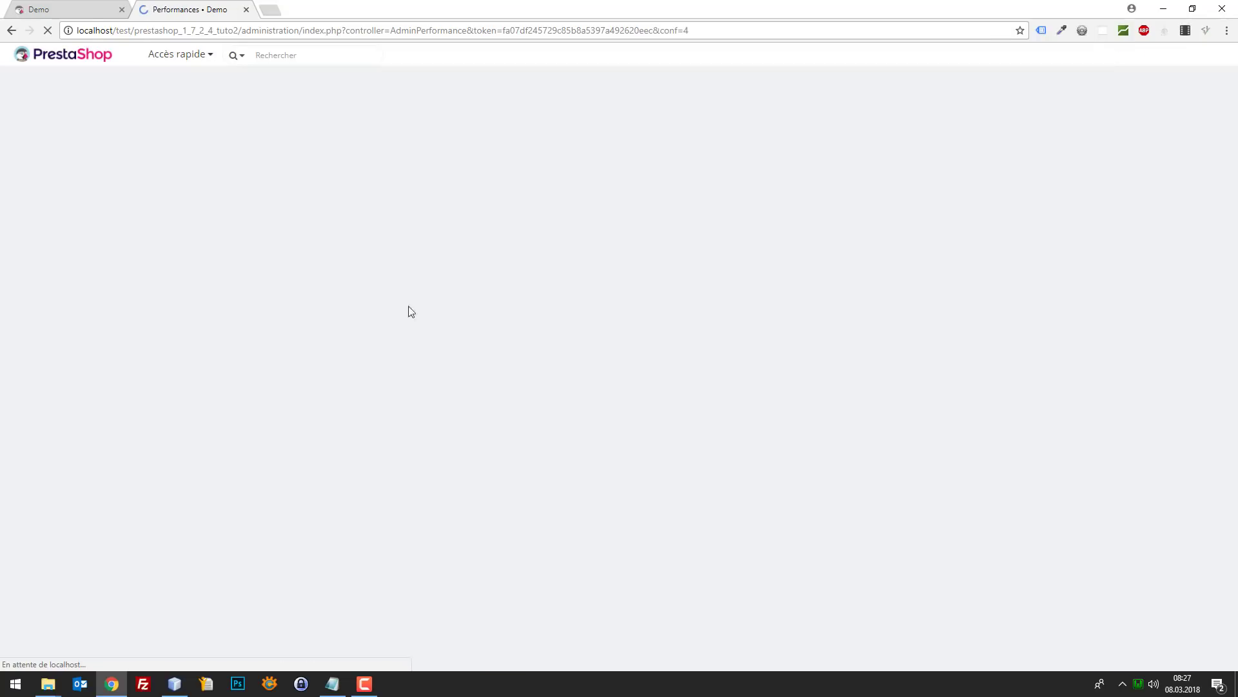
scroll(267, 368, "down", 2)
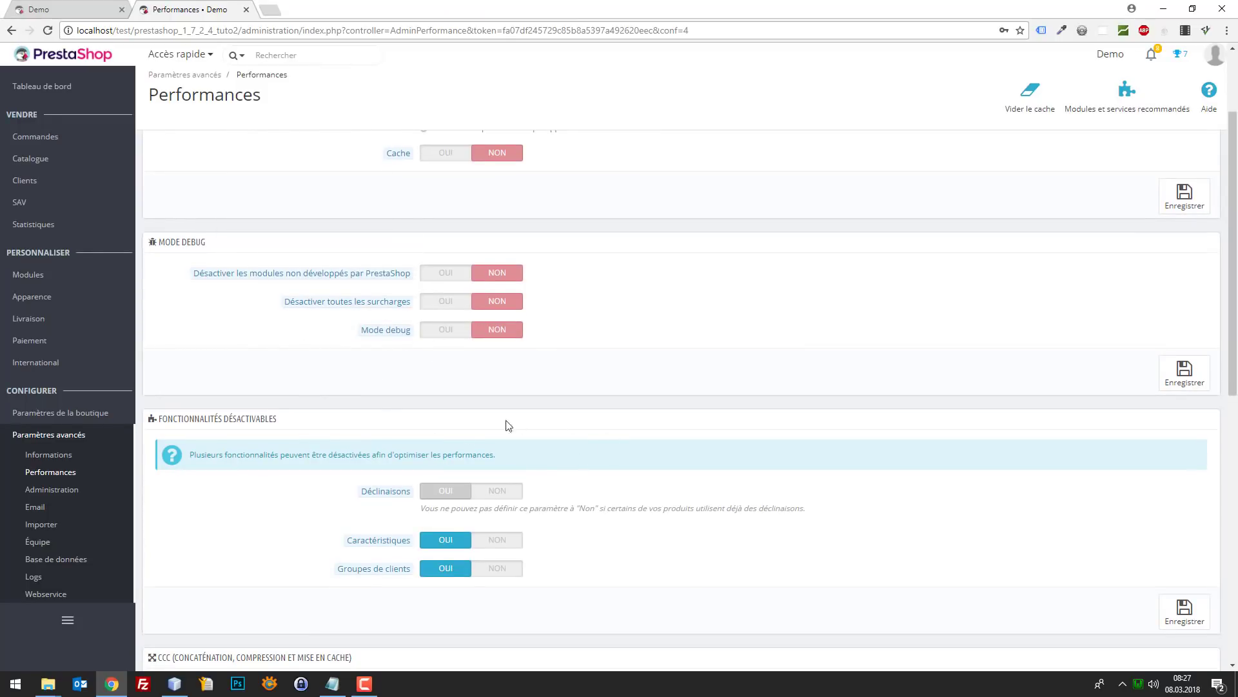
scroll(507, 426, "down", 2)
scroll(517, 375, "down", 2)
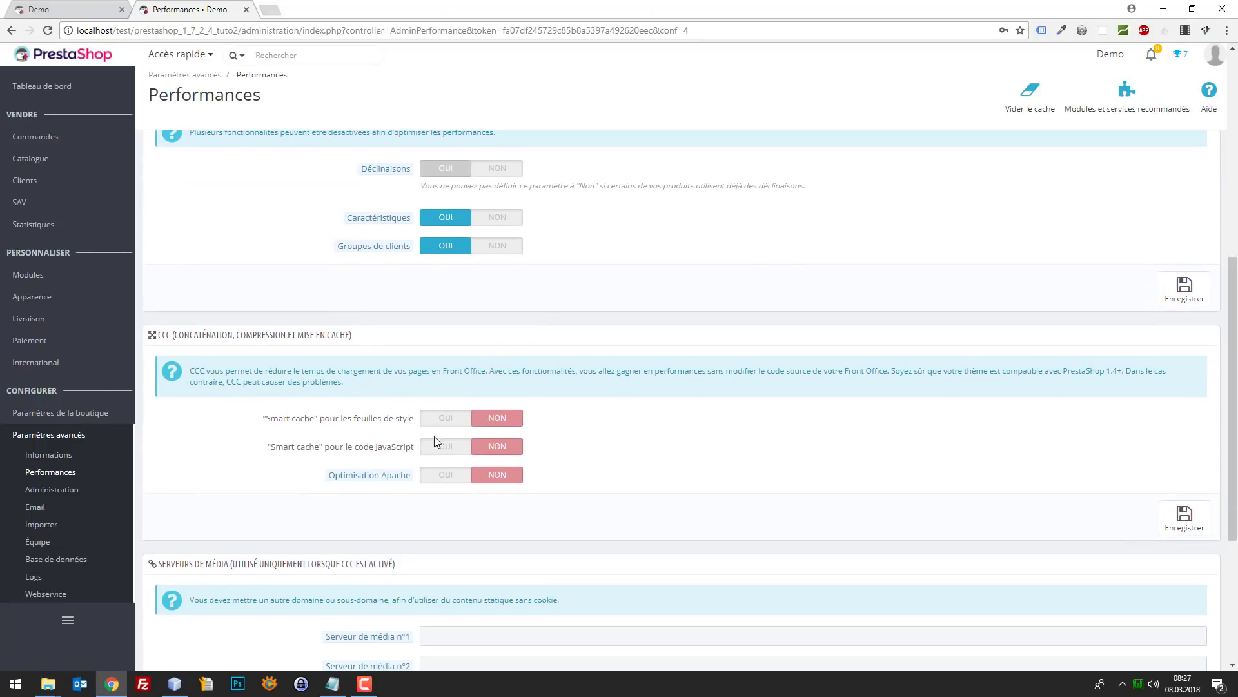
scroll(501, 480, "down", 3)
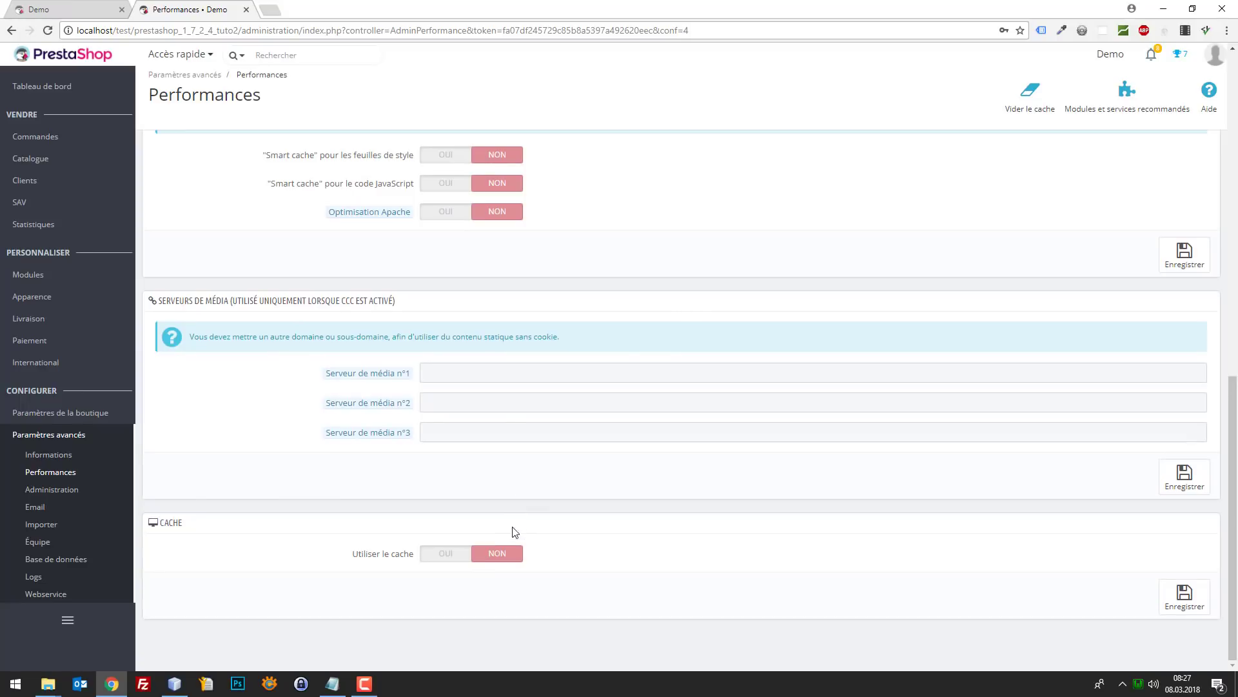
- Open the developer tools' Network view on the shop's home page and shrink the tools to show more of the page
left_click(97, 12)
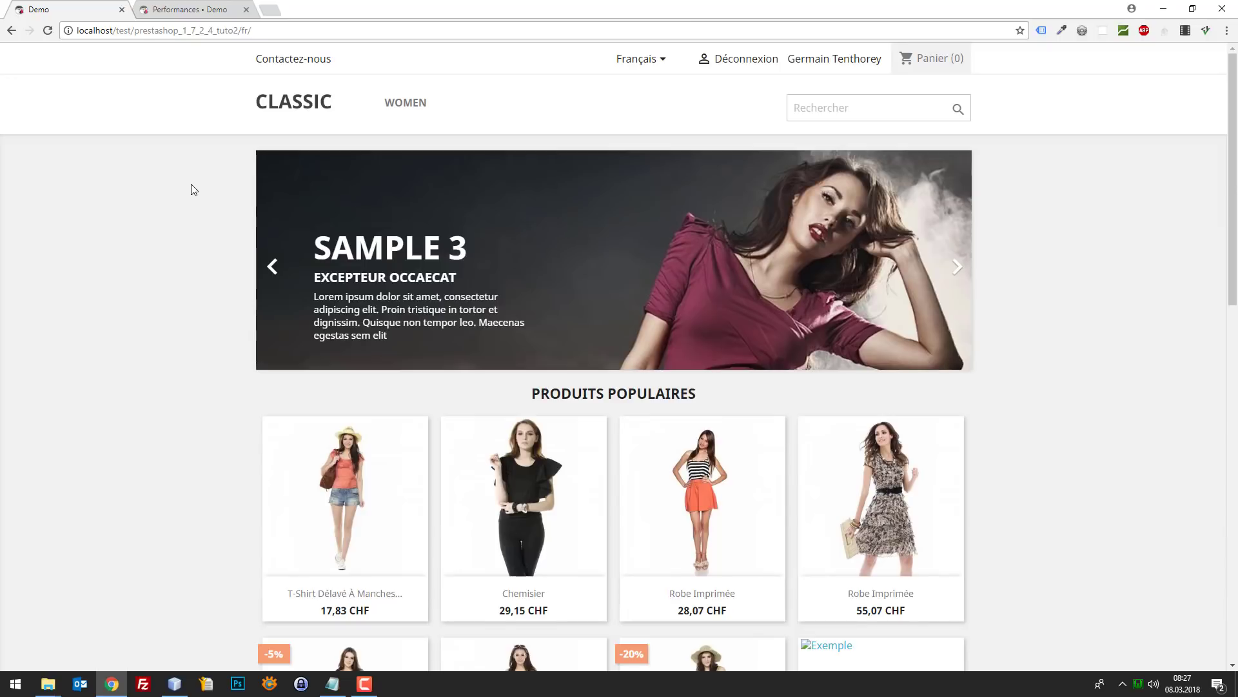
key("F12")
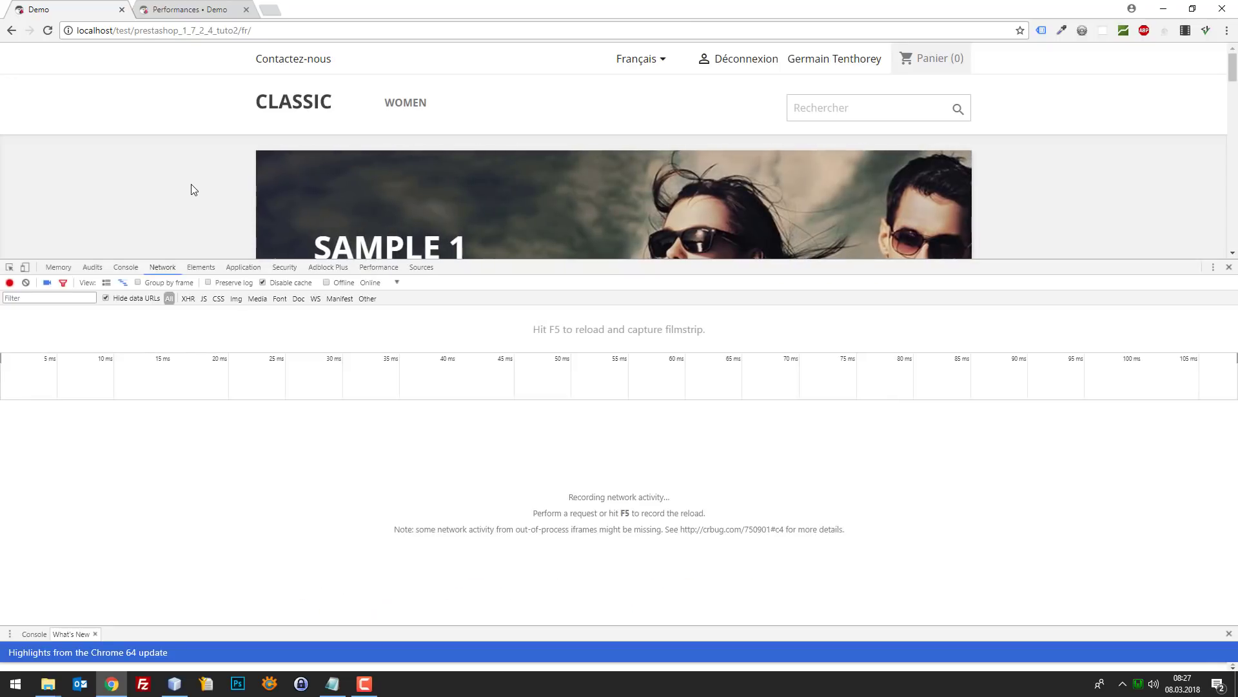
left_click_drag(514, 261, 514, 338)
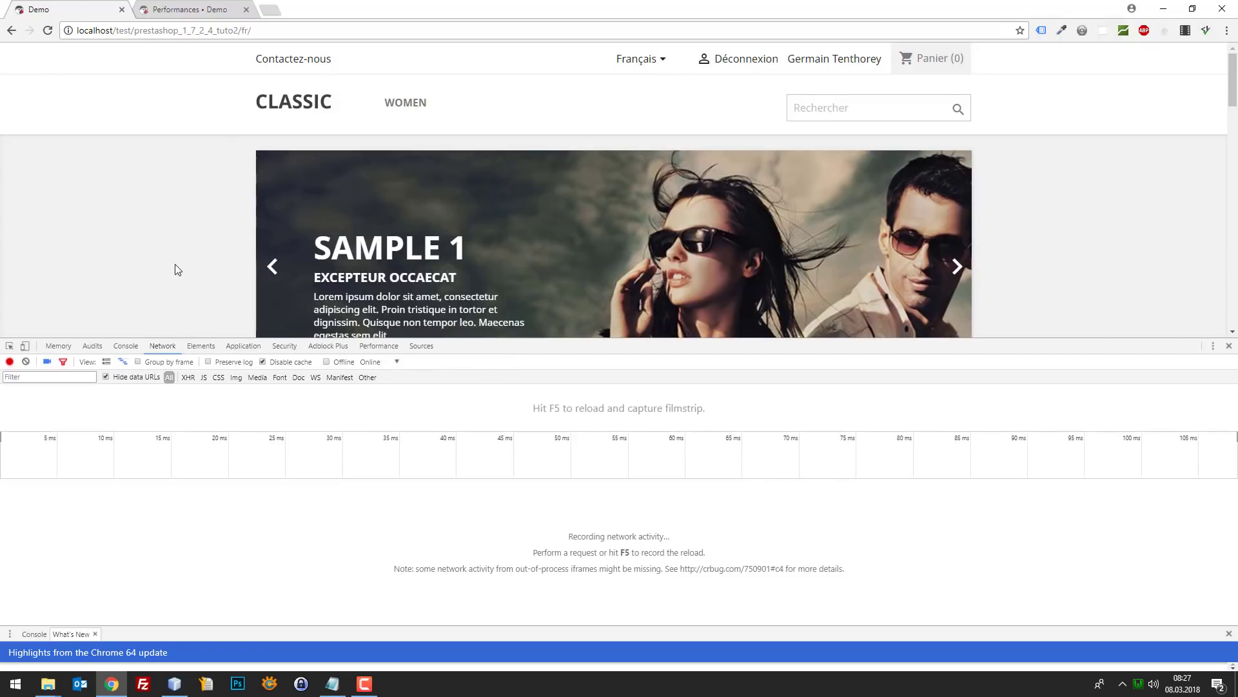
left_click_drag(1118, 341, 1022, 369)
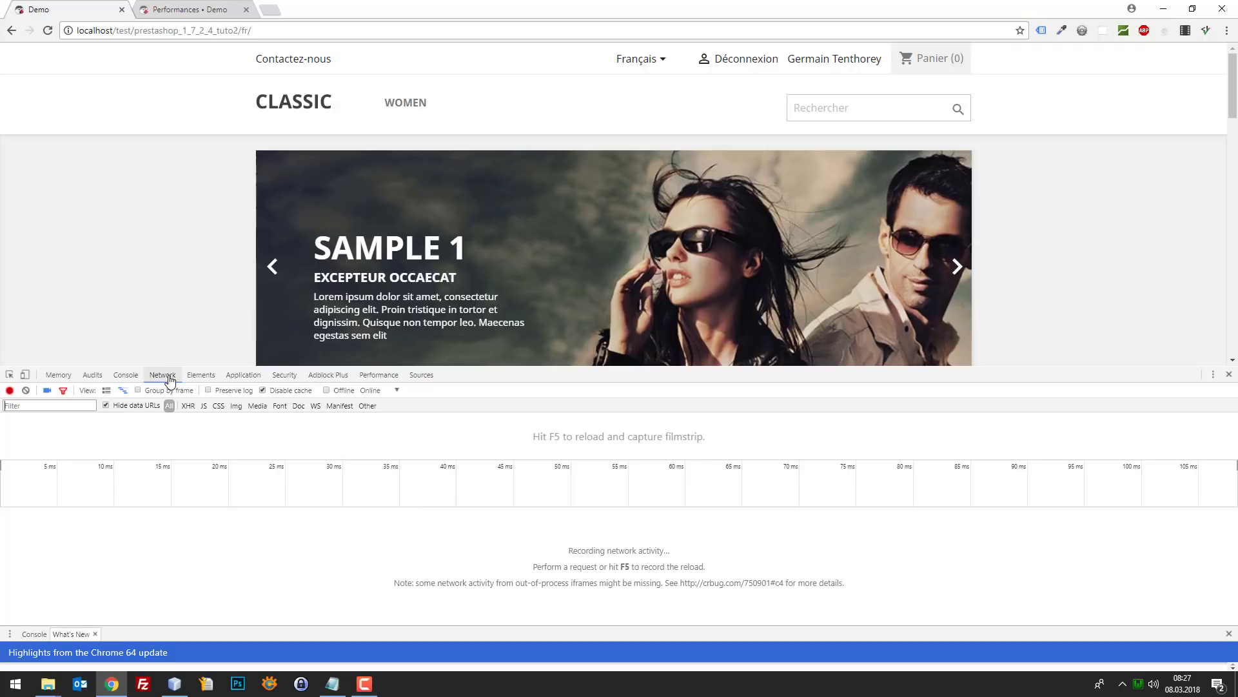
left_click(192, 379)
left_click(160, 380)
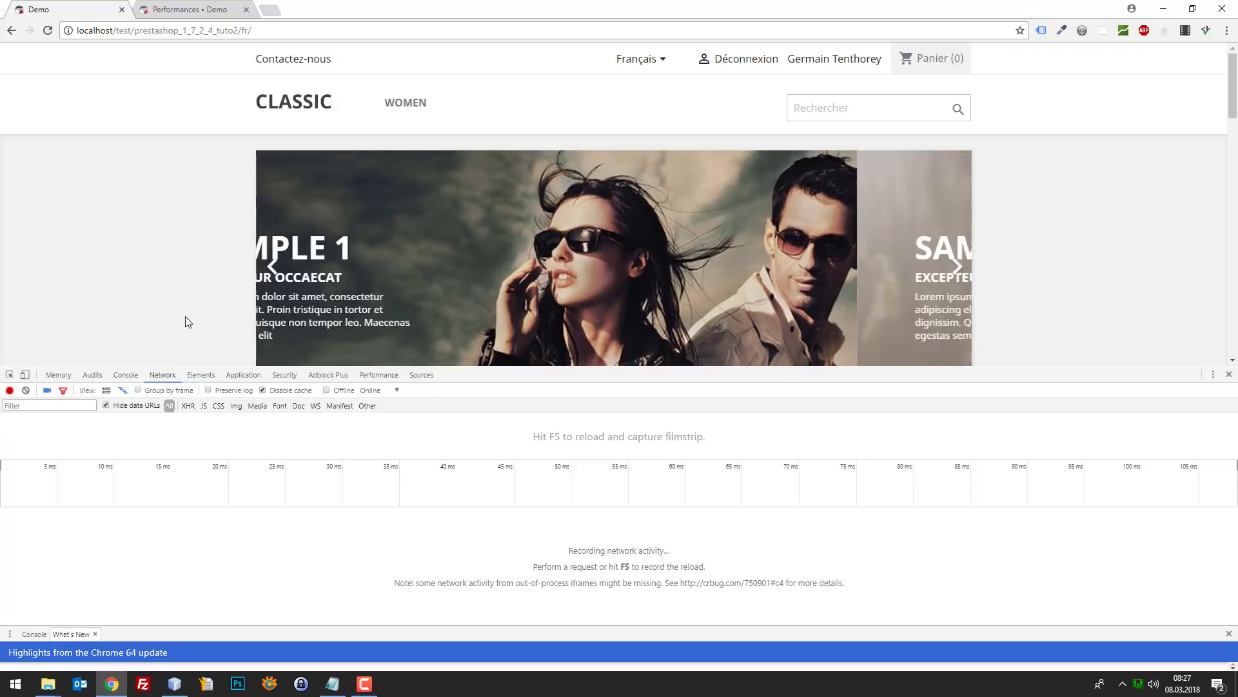
- Reload the shop's home page several times to measure its load time without cache
key("F5")
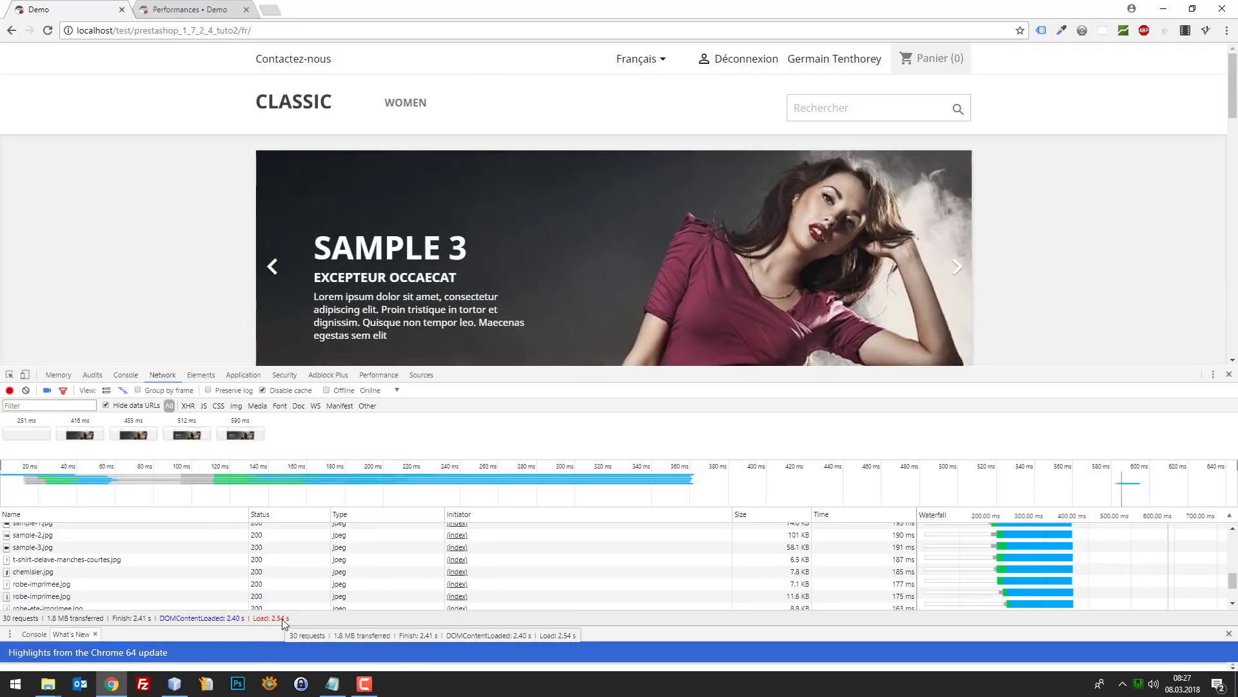
key("F5")
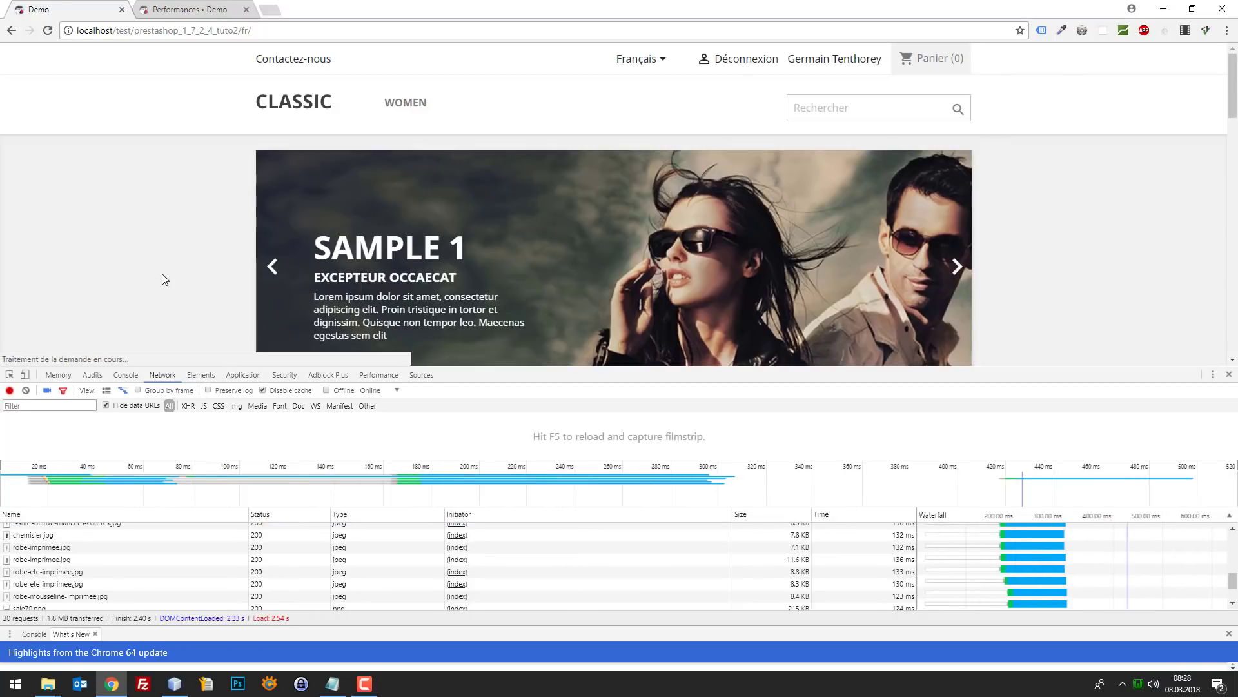
key("F5")
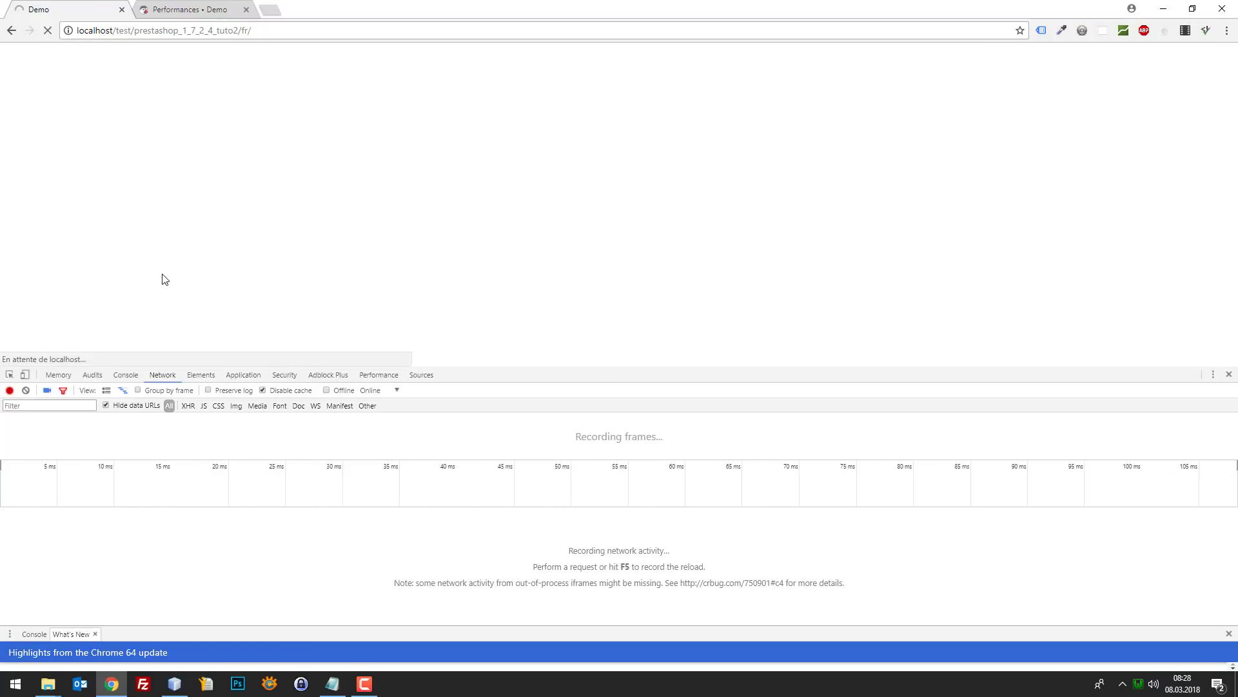
key("F5")
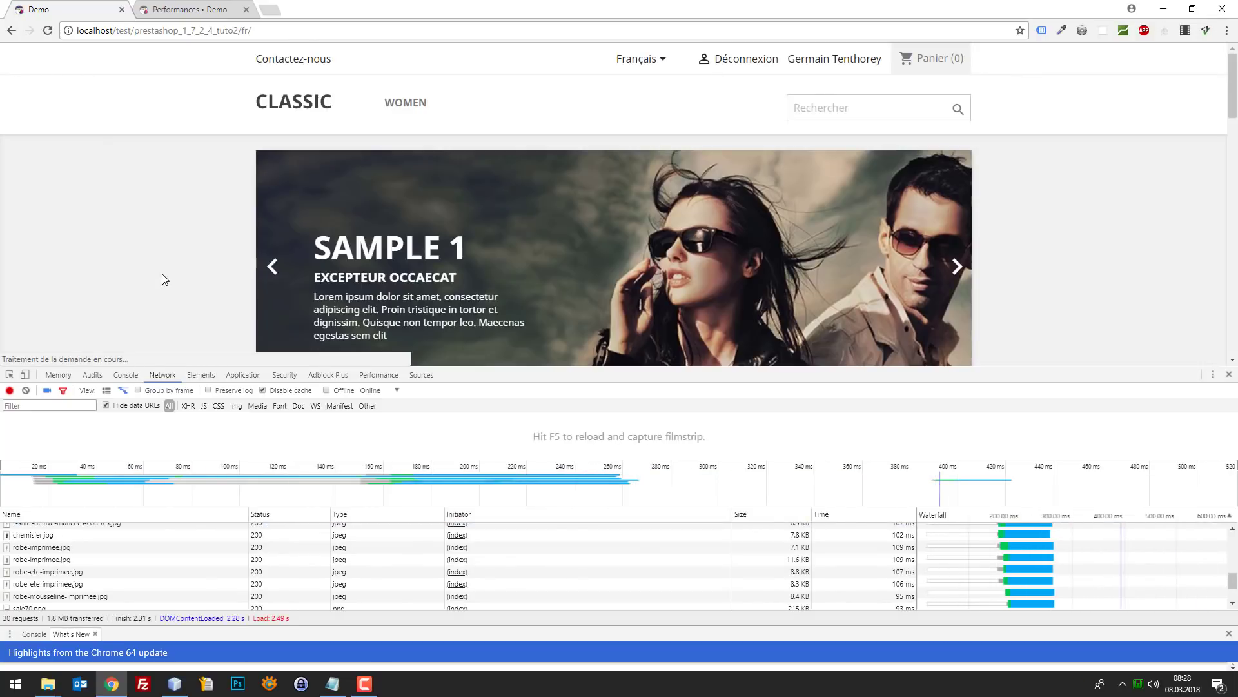
key("F5")
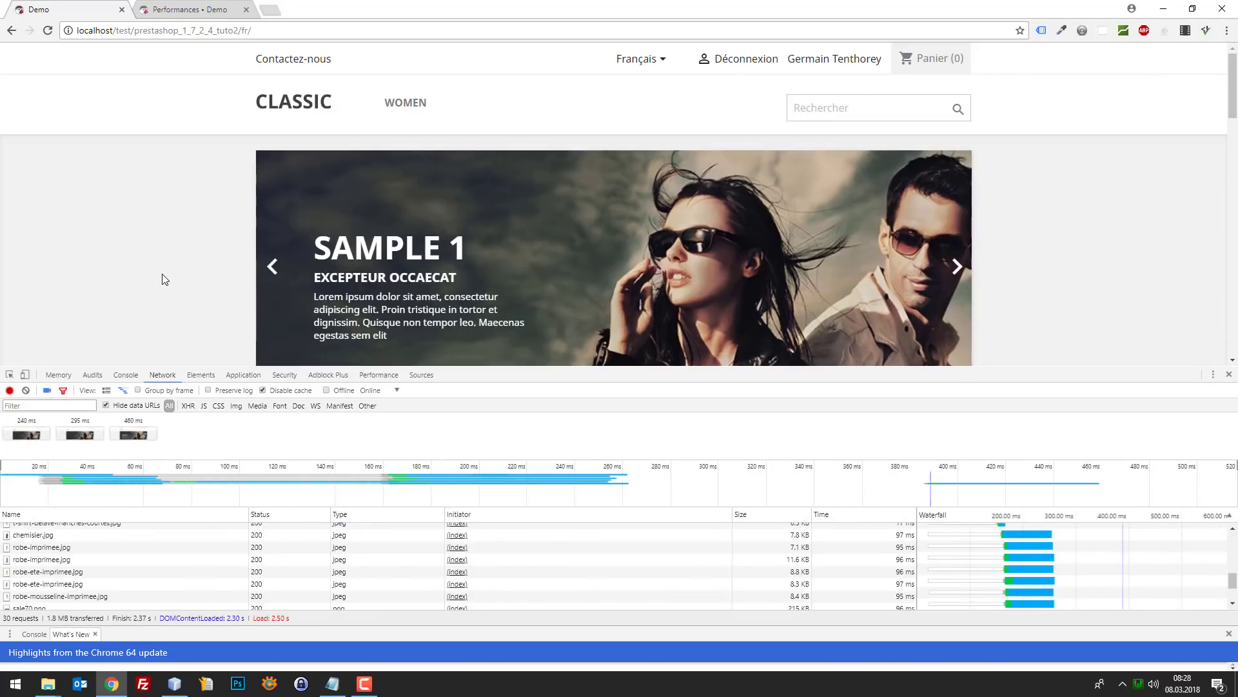
key("F5")
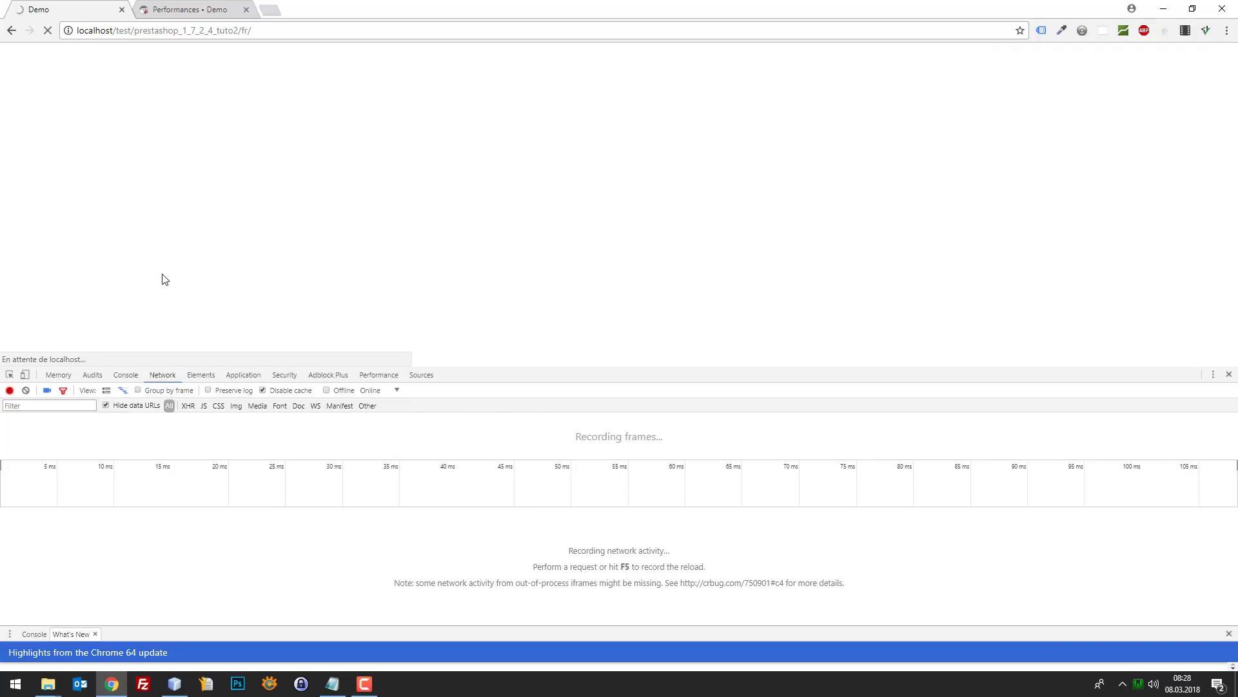
key("F5")
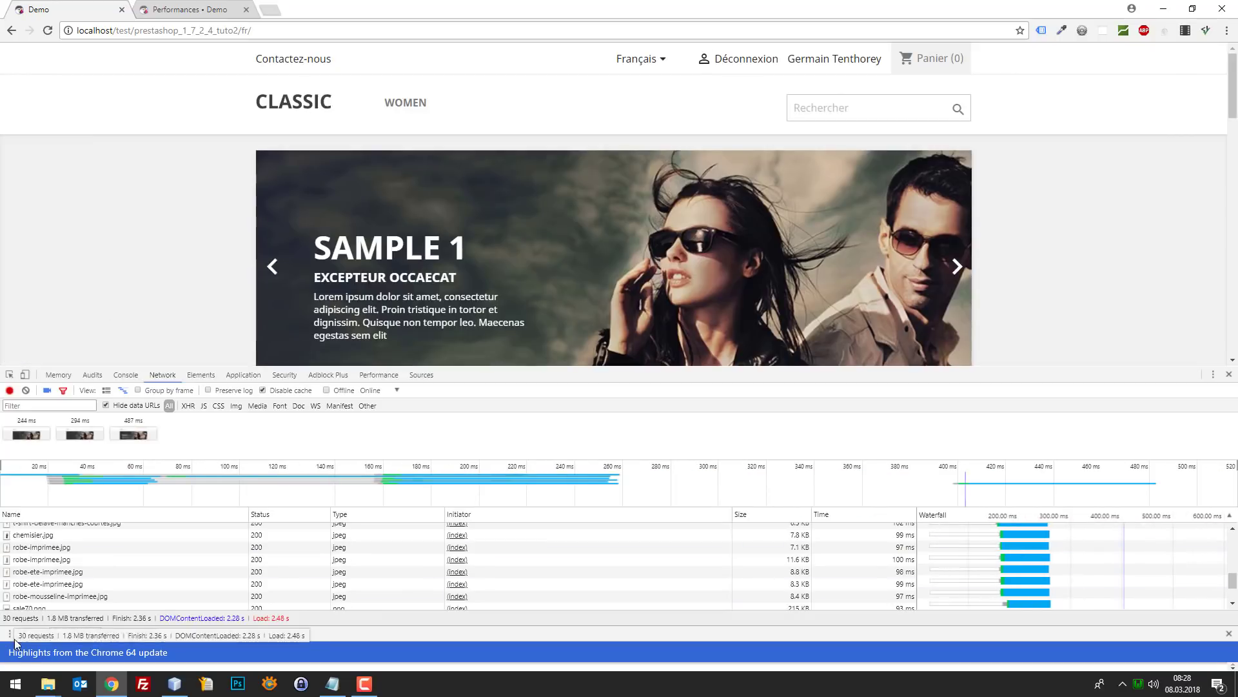
- Open Notepad (Bloc-notes) and write the note "Sans cache : 2.5 sec."
left_click(14, 687)
type("notepad")
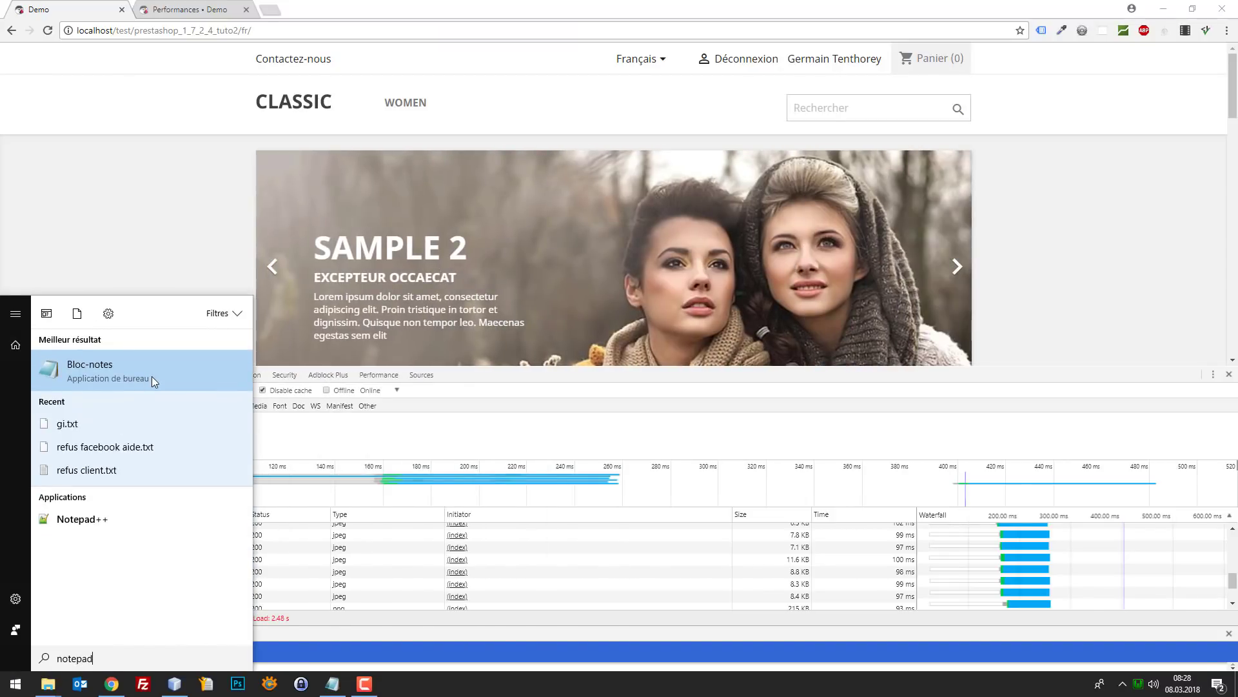
left_click(152, 377)
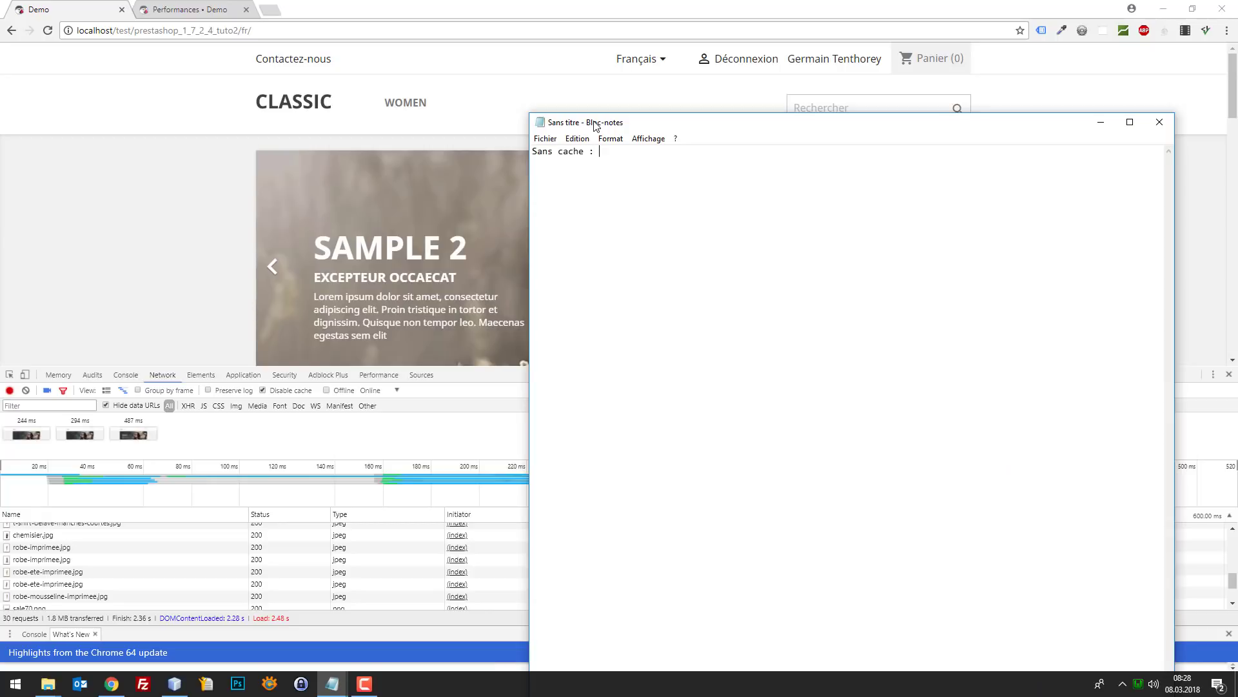
type("5 sec.")
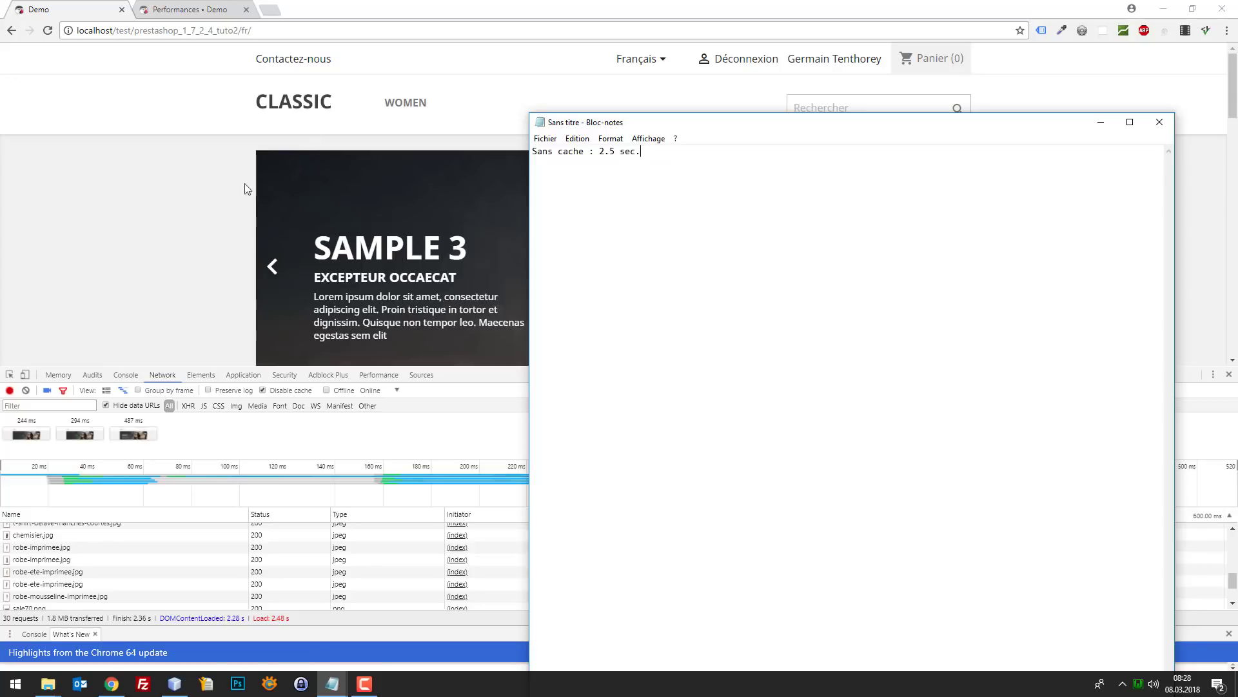
- Return to the browser and reload the shop's home page twice to re-measure its load time without cache
left_click(80, 210)
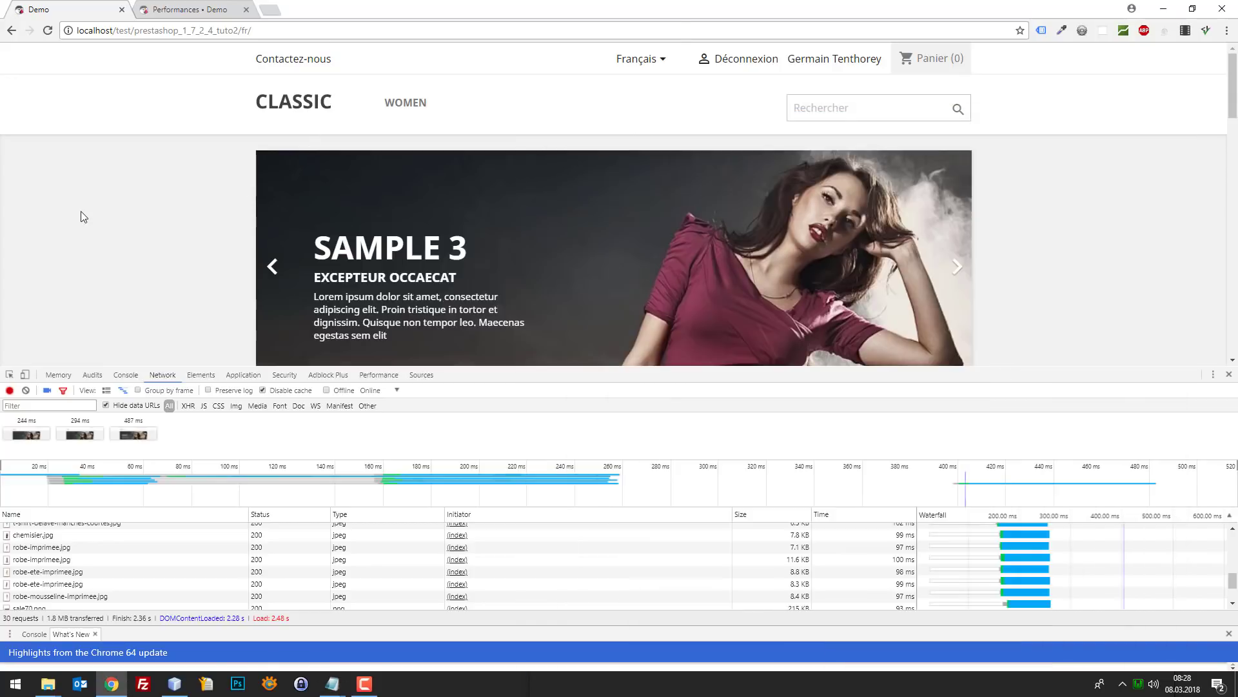
key("F5")
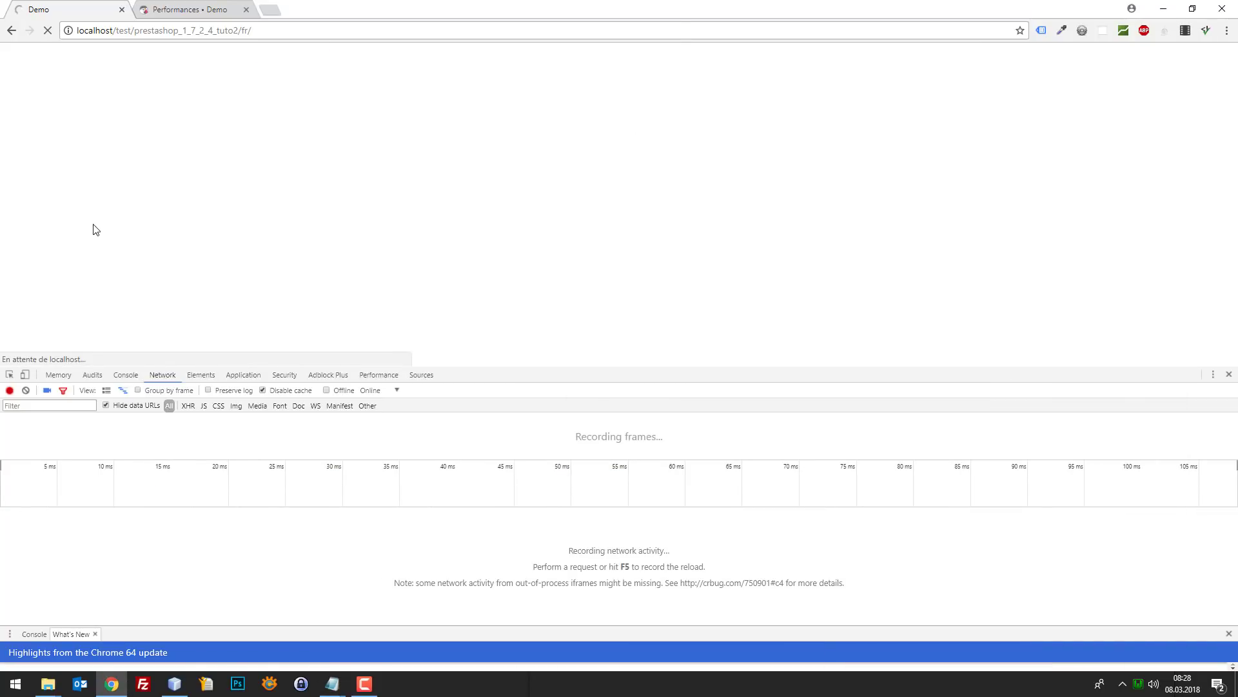
key("F5")
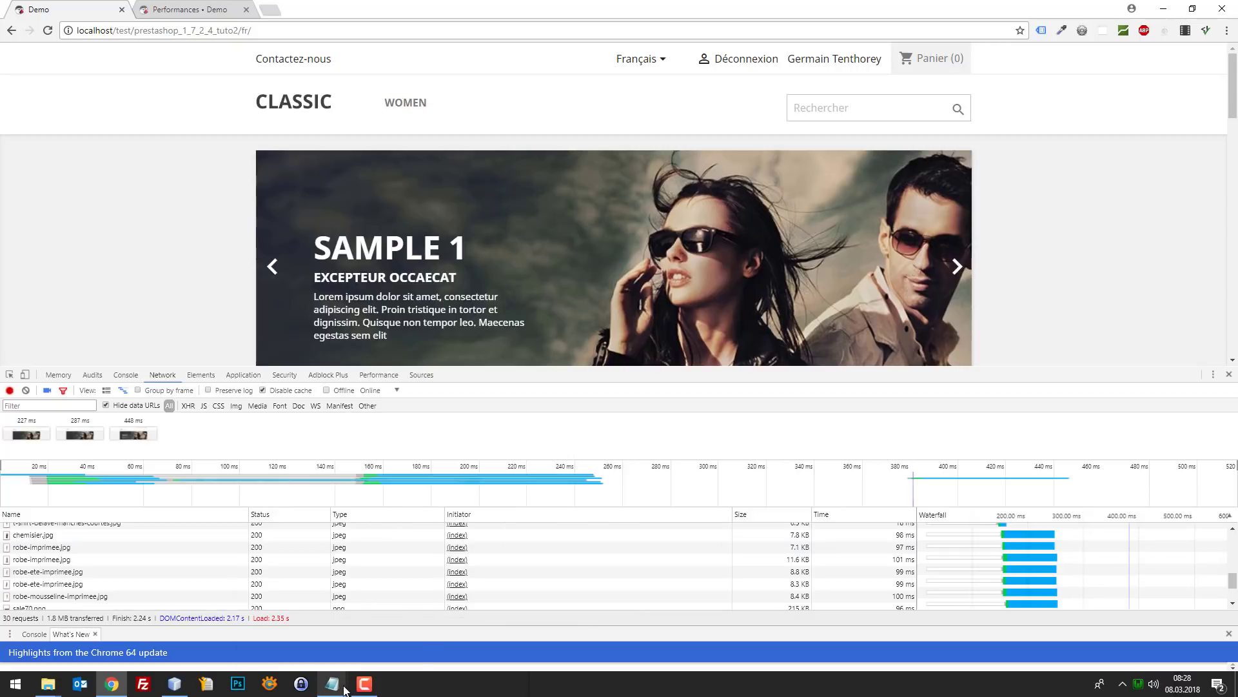
- Switch to the untitled Notepad note and change the uncached load time to "2.2 / 2.5 sec."
mouse_move(344, 690)
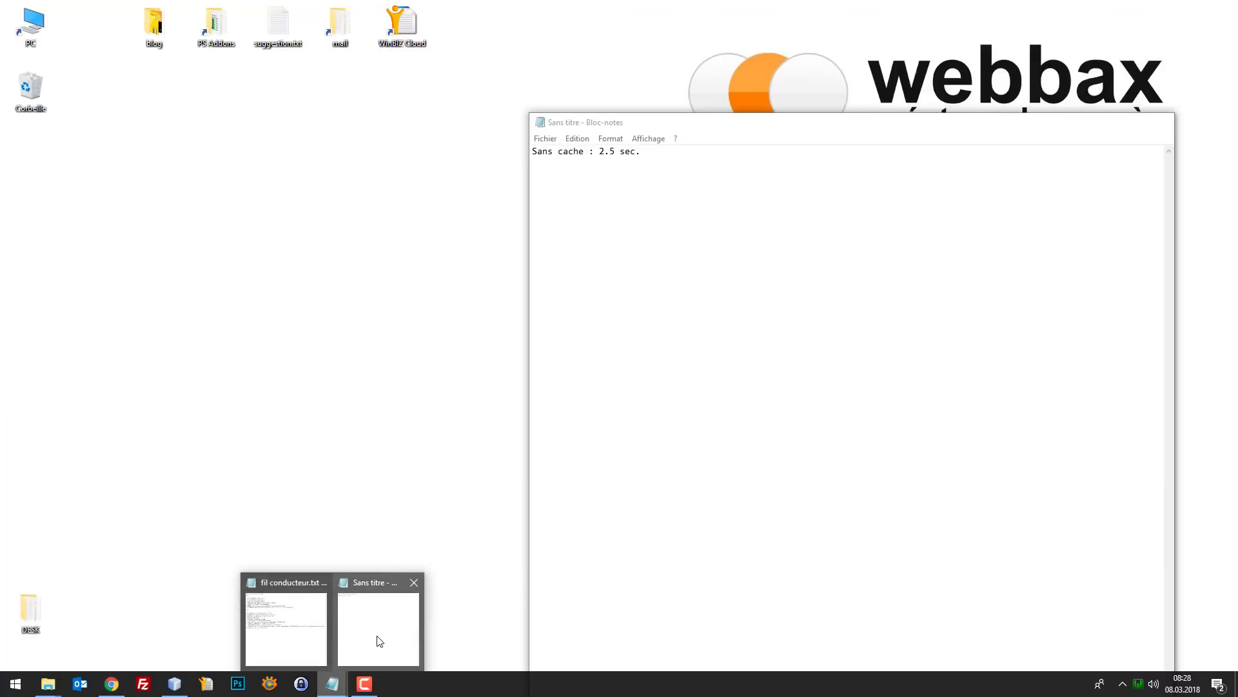
left_click(378, 641)
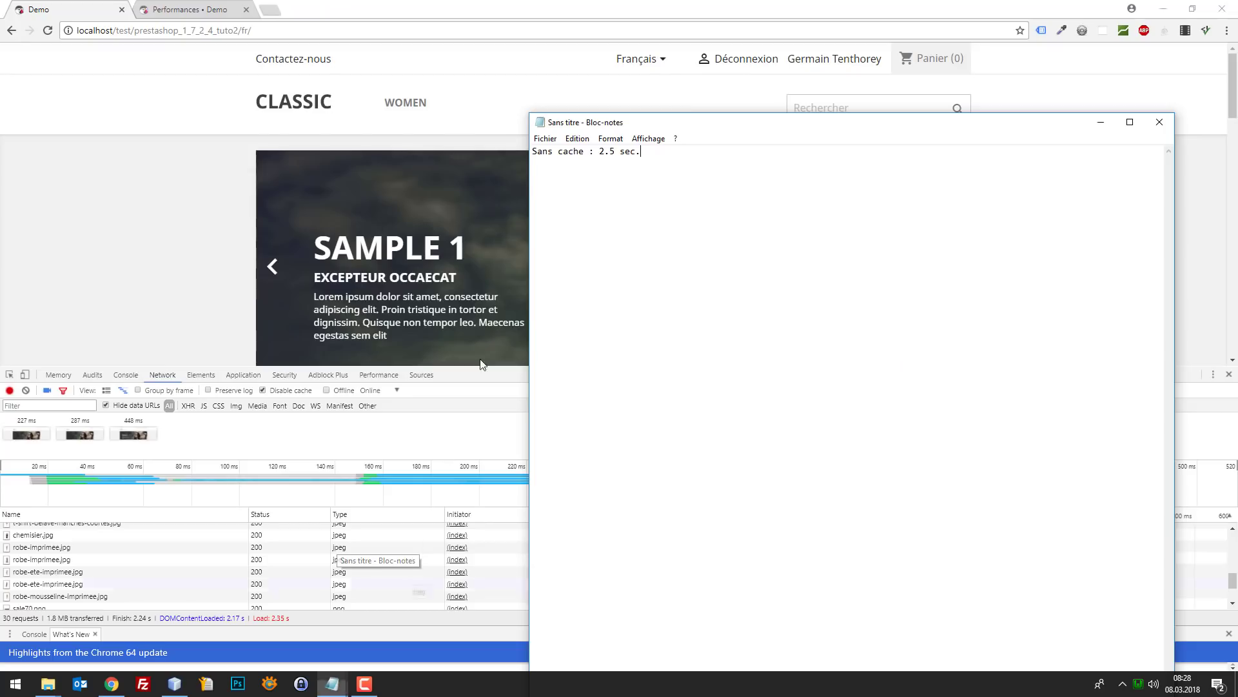
left_click(599, 151)
type("2.4")
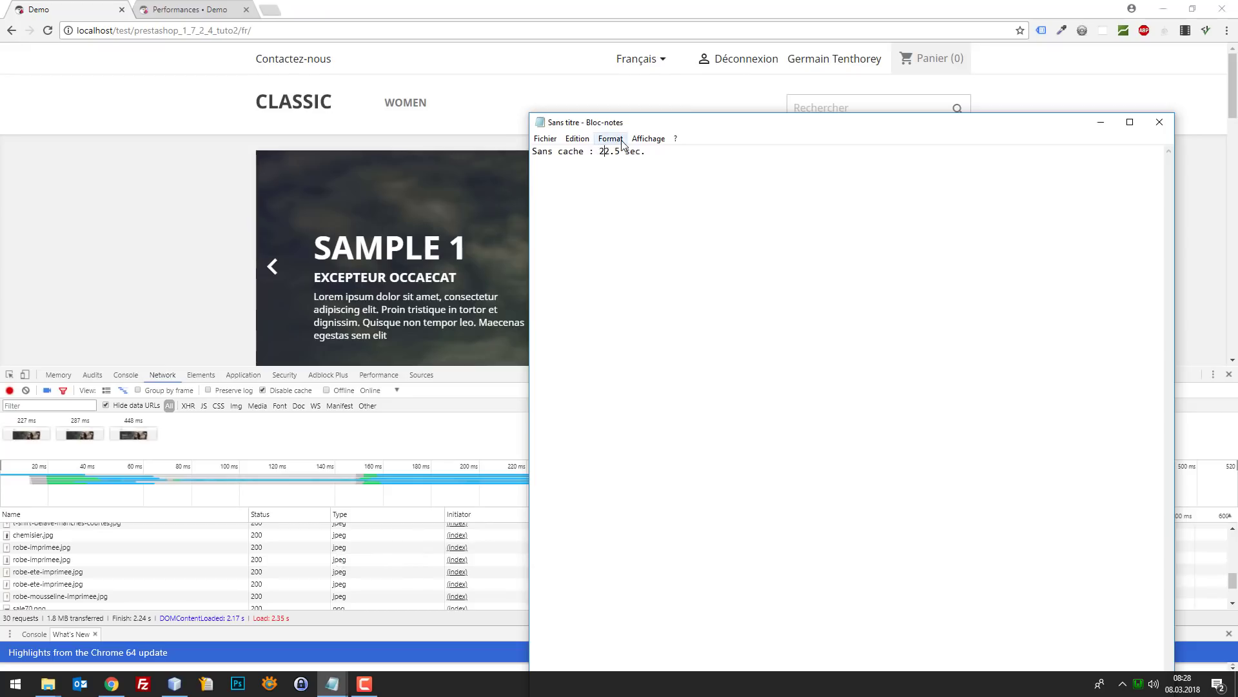
key("BackSpace")
key("BackSpace")
type("2 /")
- Add the line "Volume de données : 1.8 MB" below the load time, separated from it by two blank lines
left_click(738, 149)
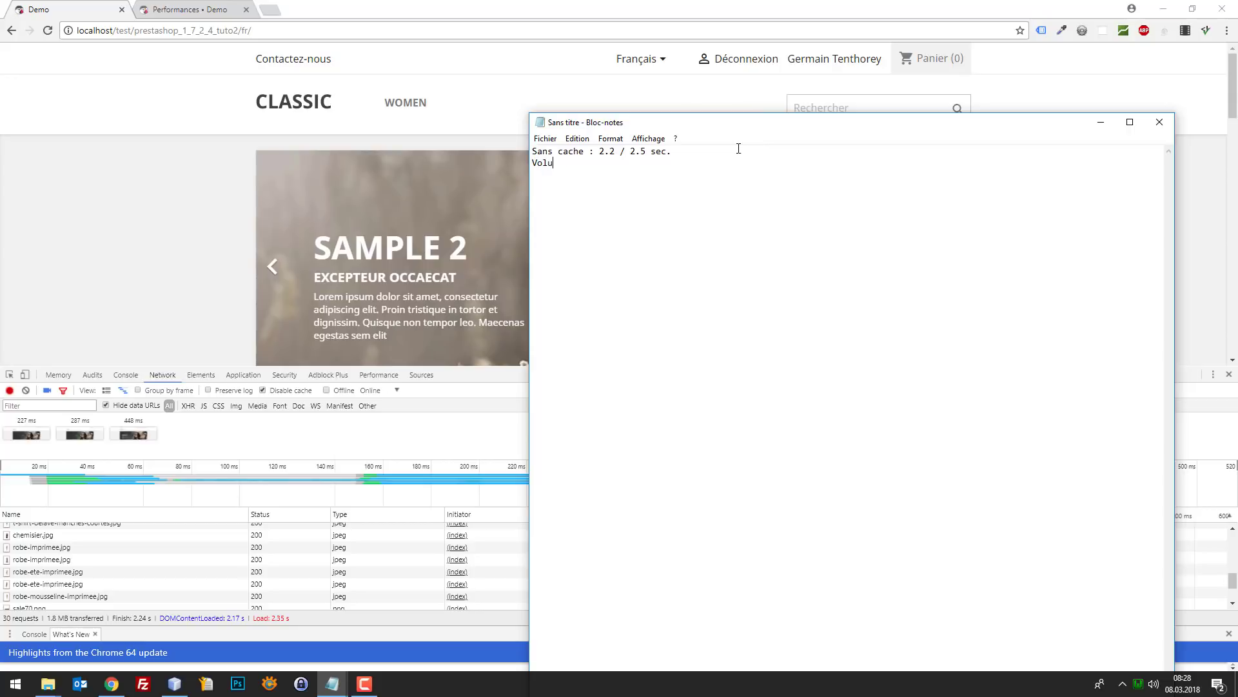
type("Volume de données :")
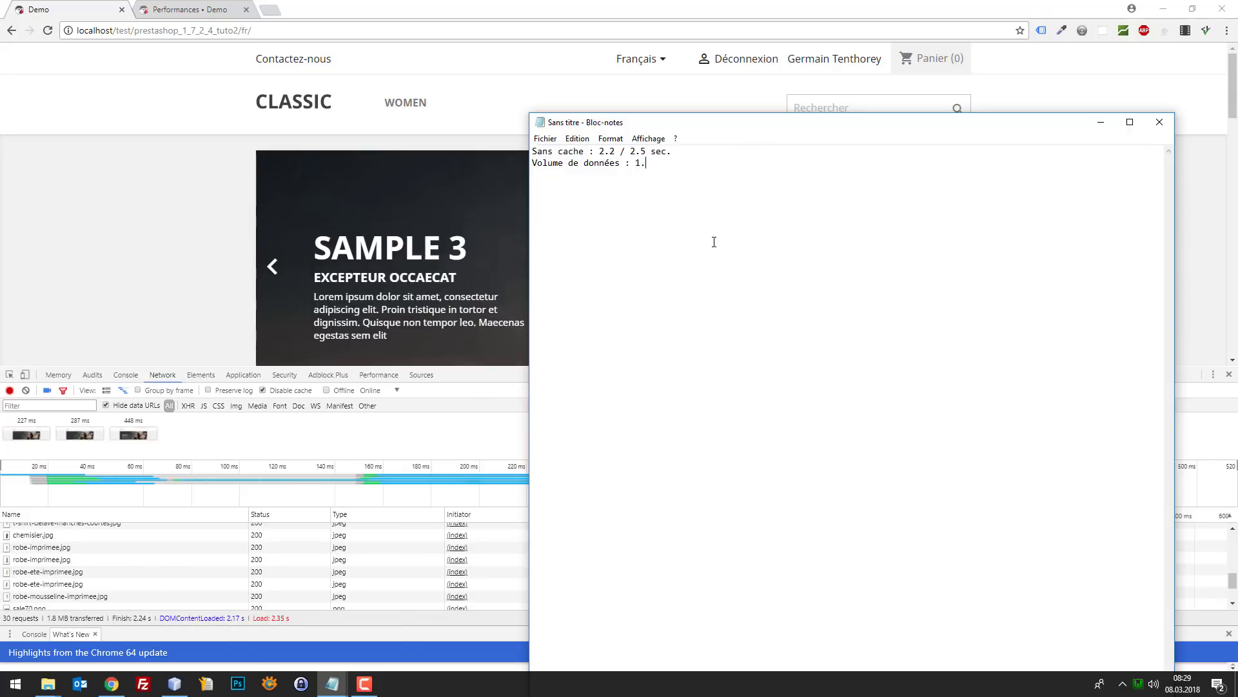
type("1.8 Mb")
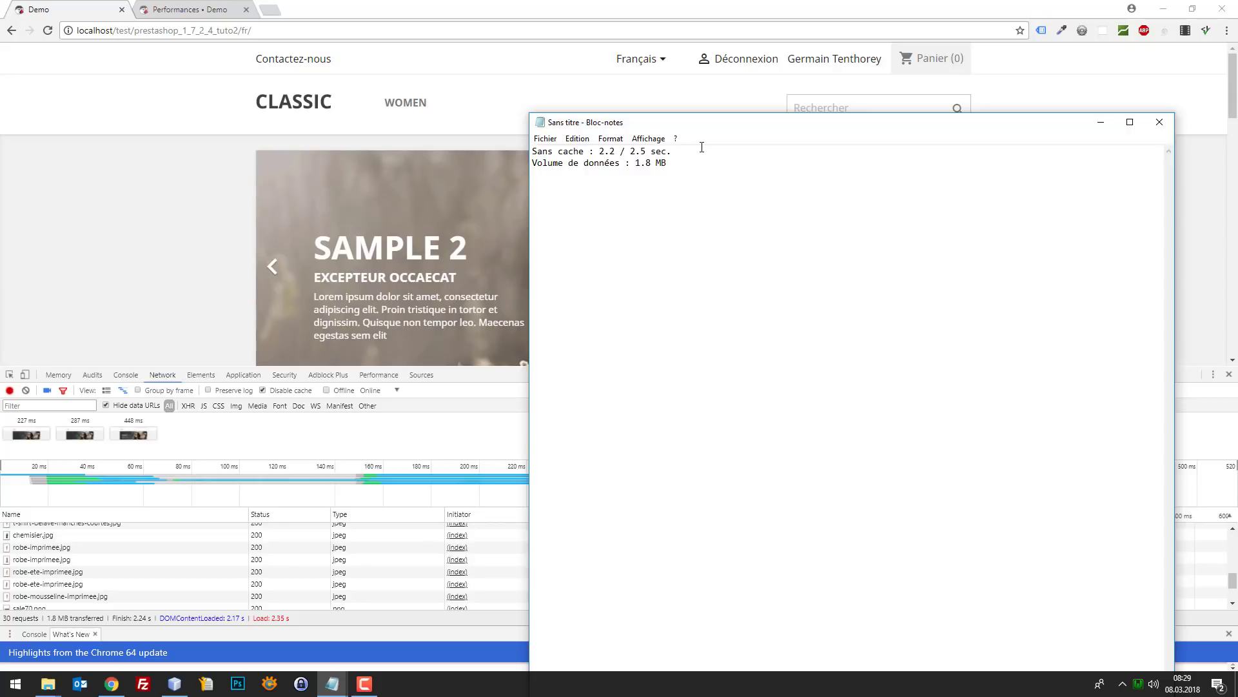
key("Return")
key("Return")
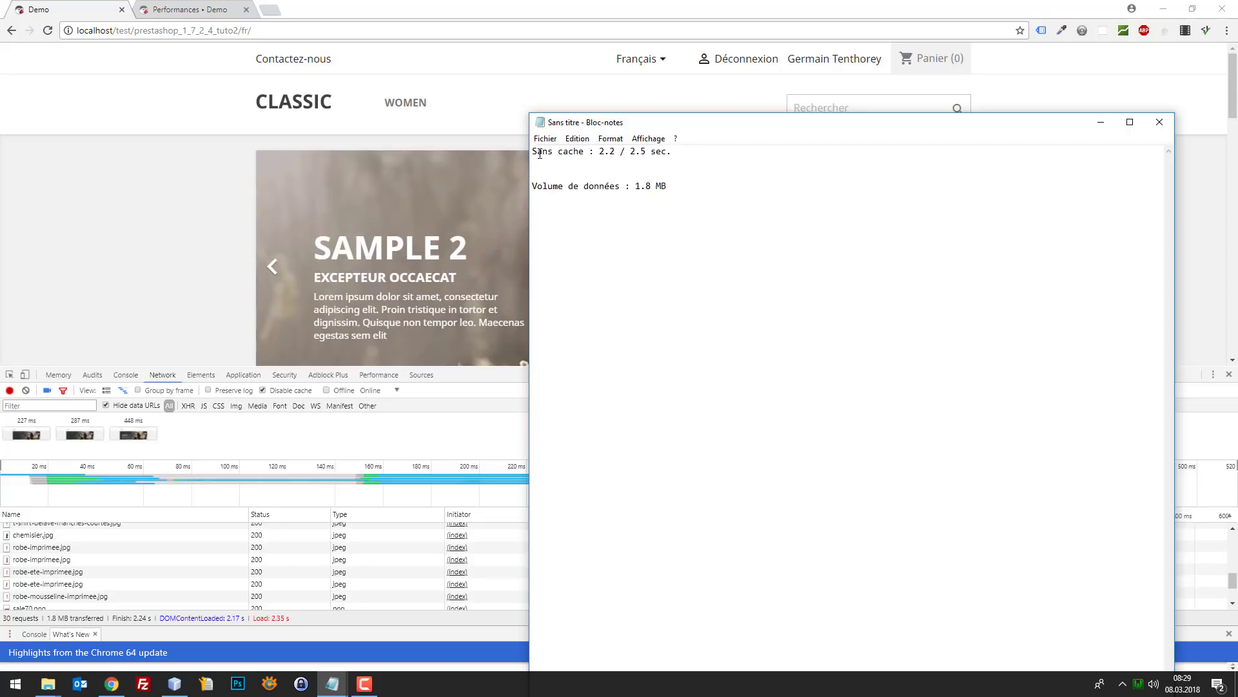
- In the shop's Performances settings, set template compilation to "Recompiler les fichiers de templates s'ils ont été mis à jour" and save the Smarty section
left_click(169, 9)
scroll(770, 168, "up", 9)
scroll(771, 258, "up", 3)
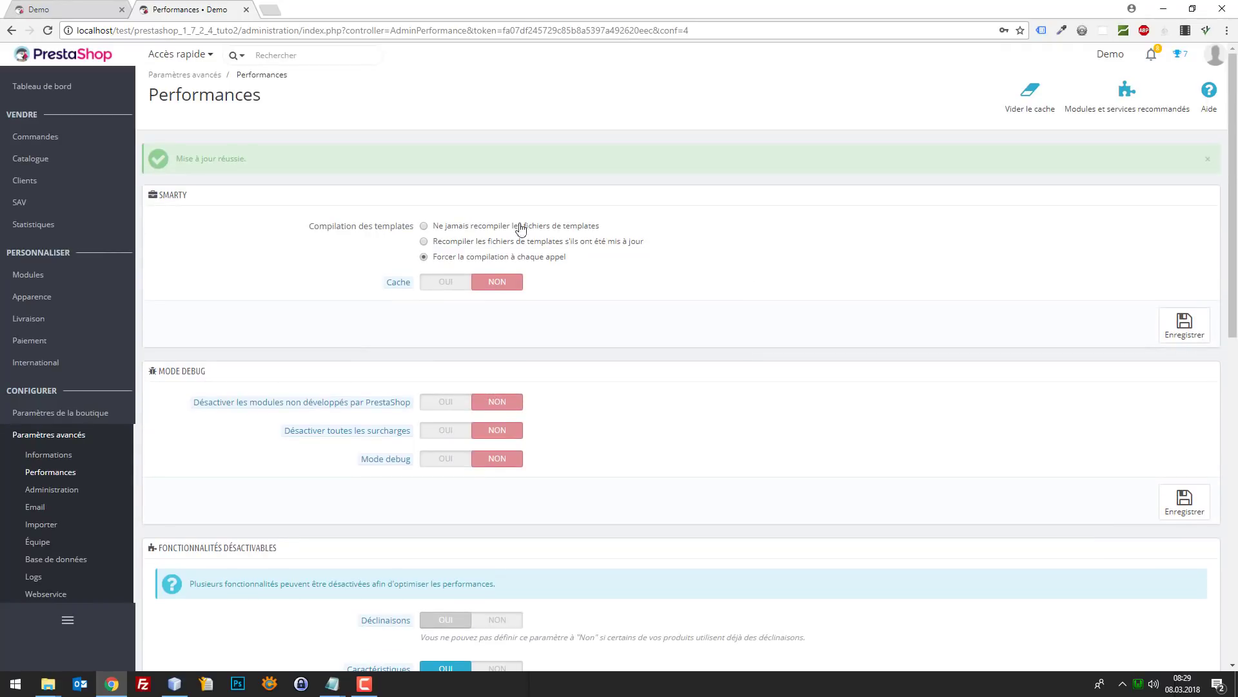
left_click(424, 241)
left_click(1190, 331)
left_click_drag(644, 242, 441, 246)
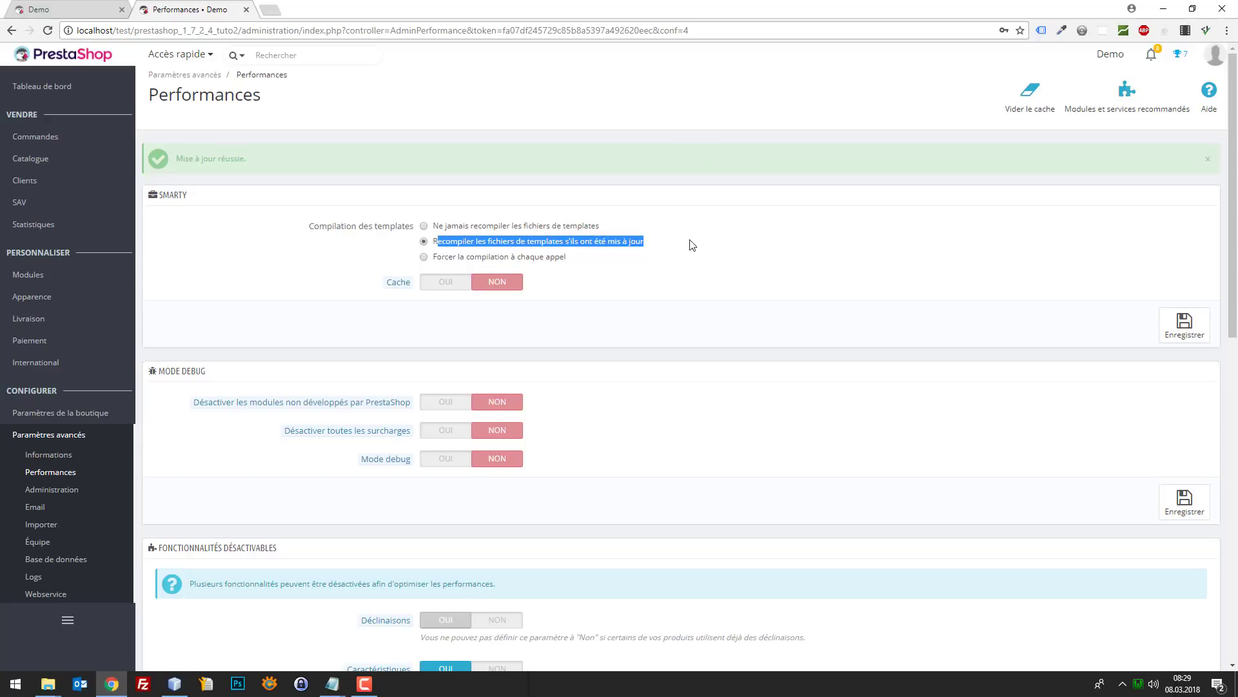
left_click(665, 249)
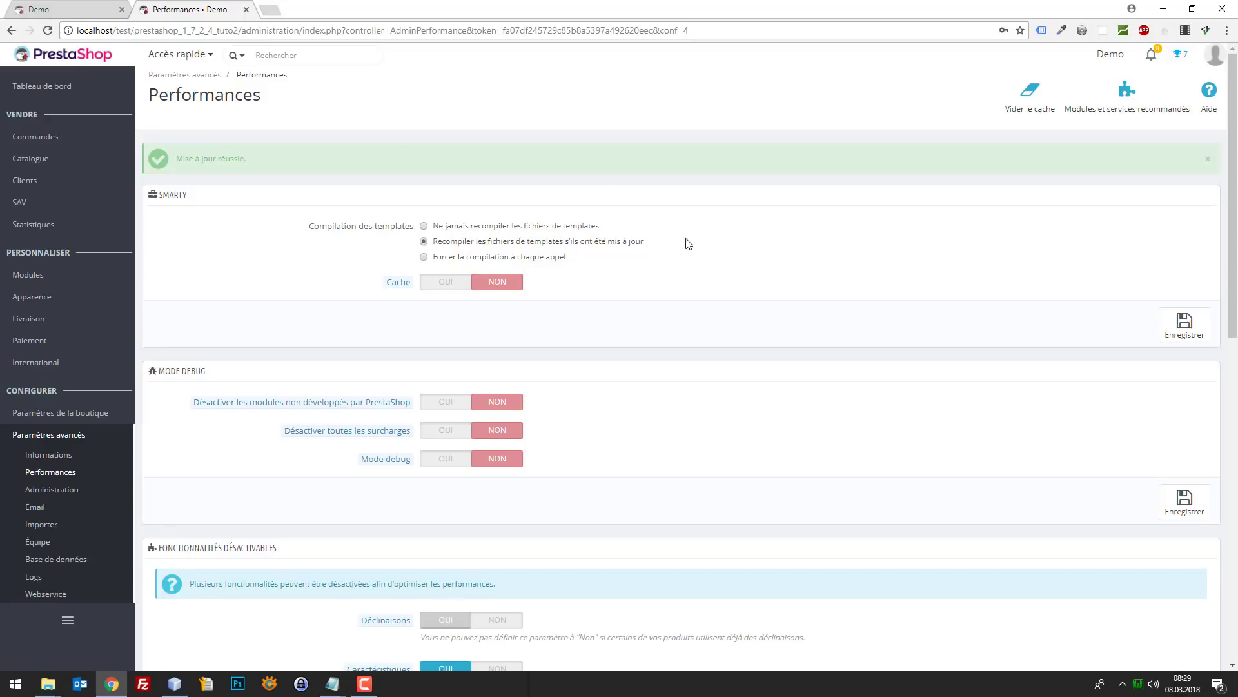
left_click_drag(686, 240, 432, 235)
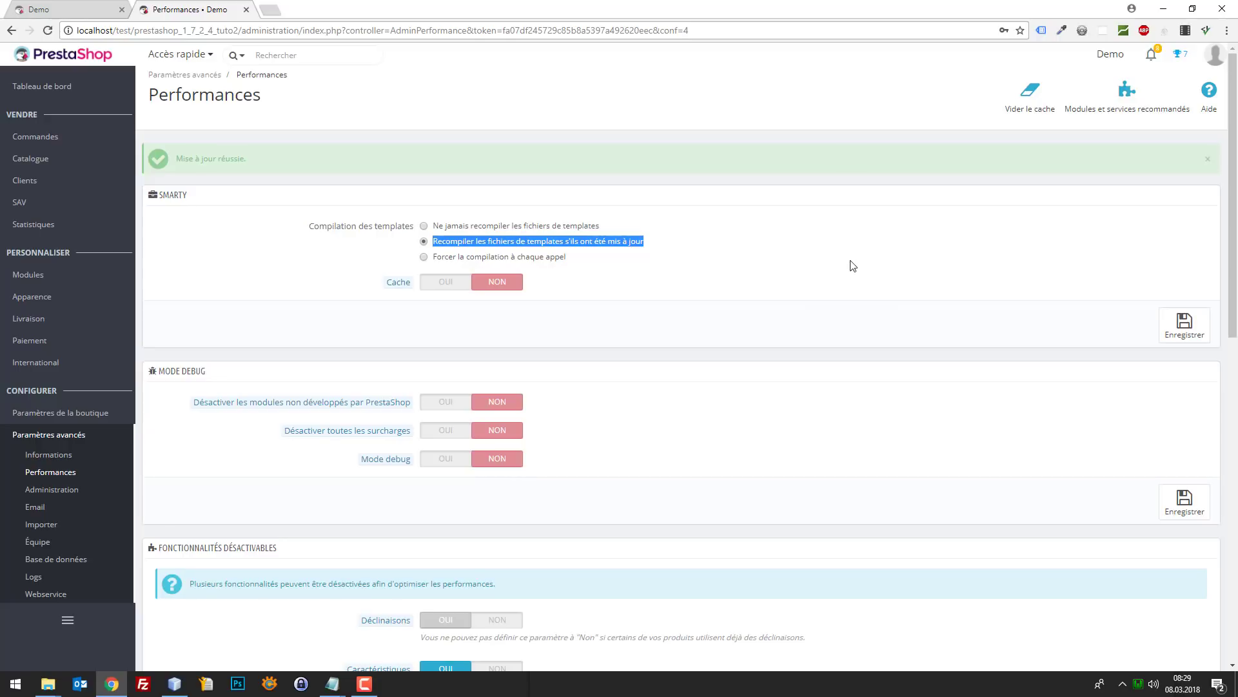
- Enable Smart cache for style sheets and JavaScript plus Optimisation Apache in the CCC section, and save it
scroll(776, 314, "down", 7)
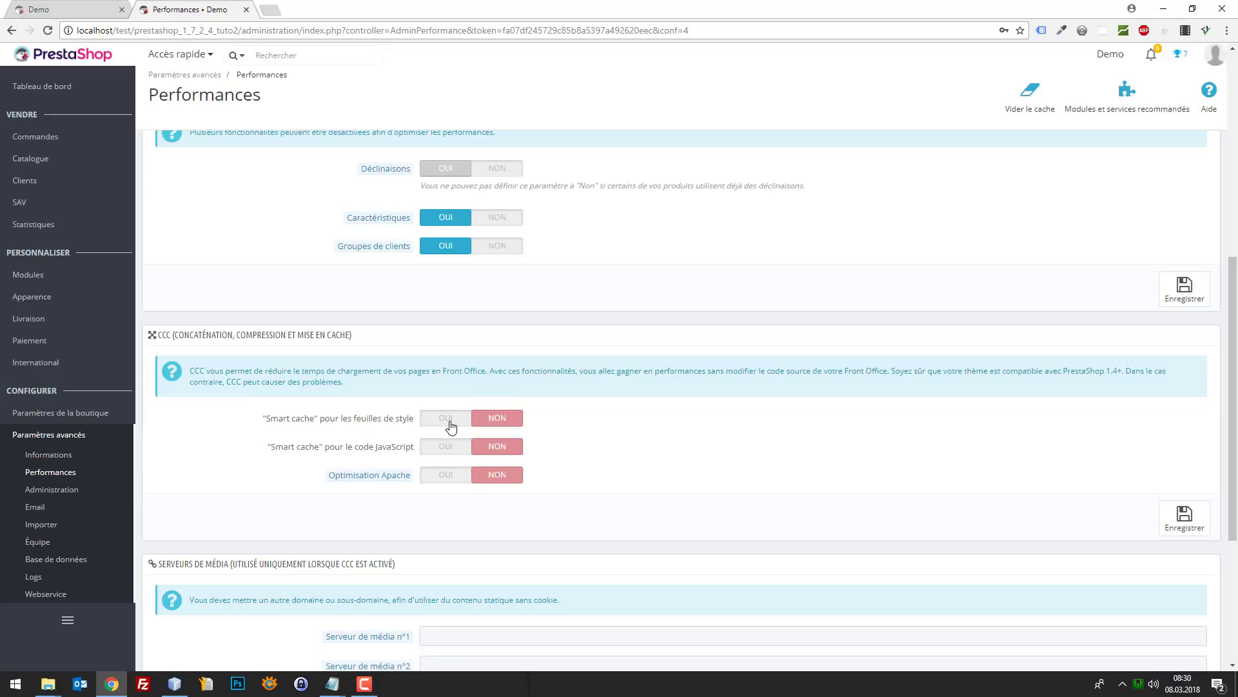
left_click(450, 449)
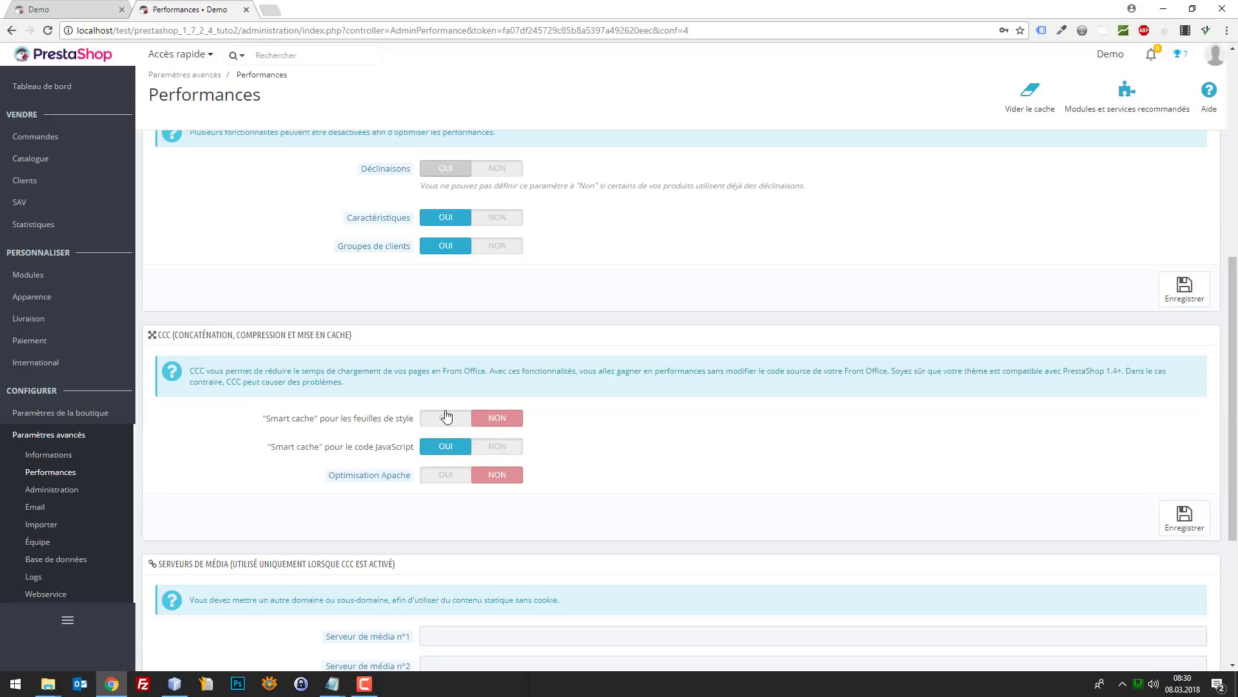
left_click(442, 420)
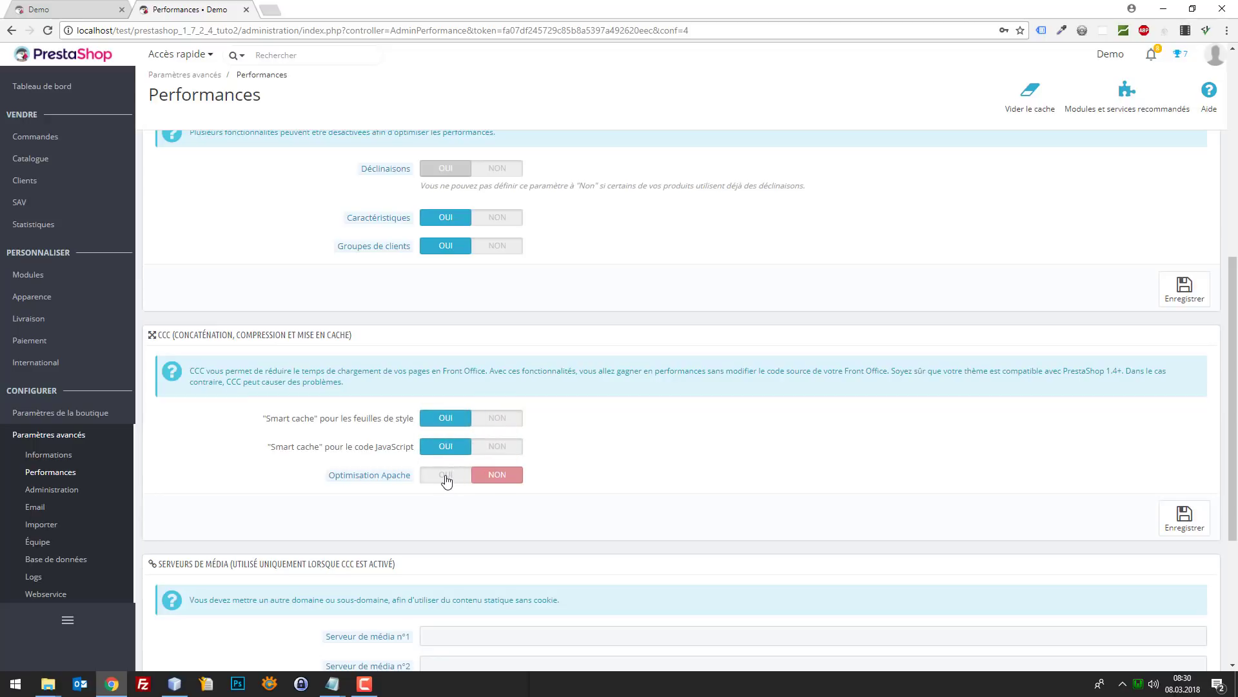
left_click(443, 476)
mouse_move(401, 481)
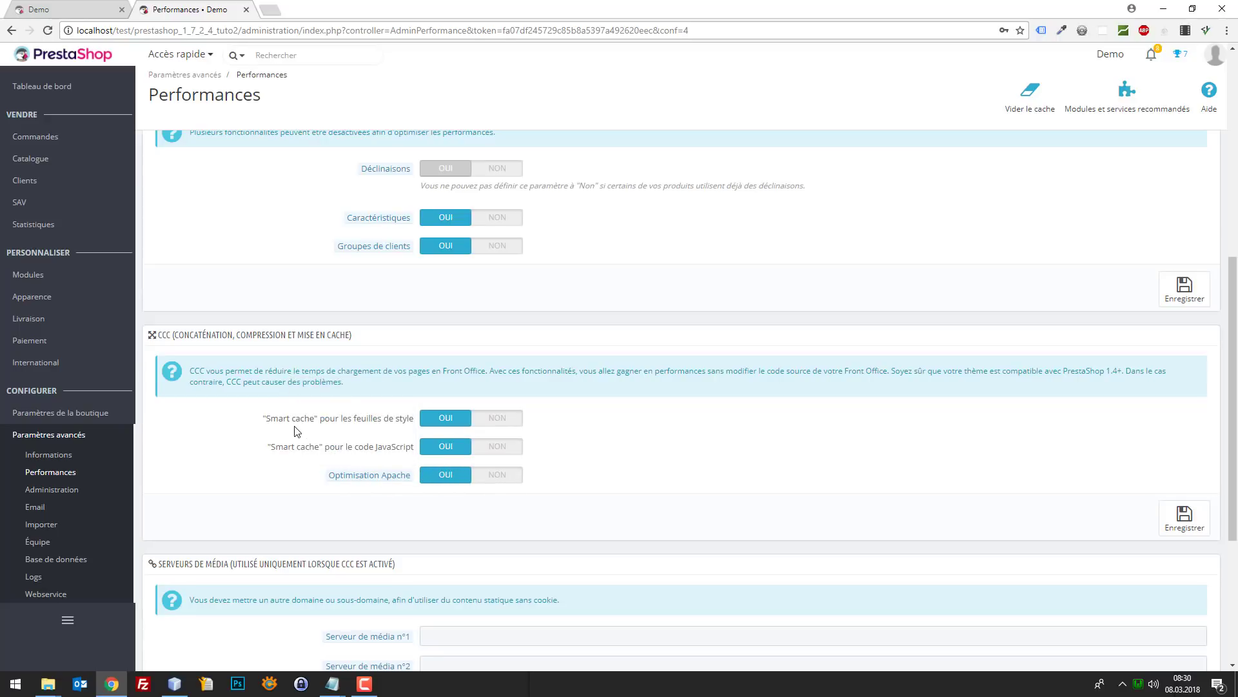
left_click_drag(262, 419, 351, 437)
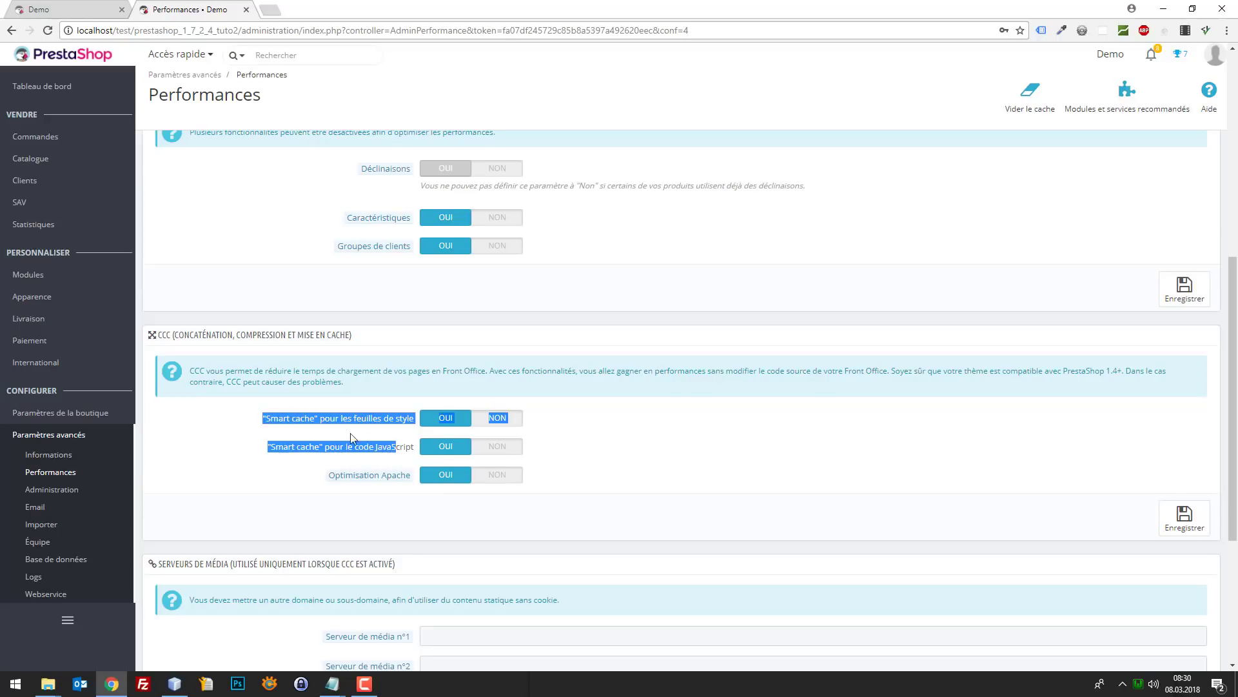
left_click(334, 432)
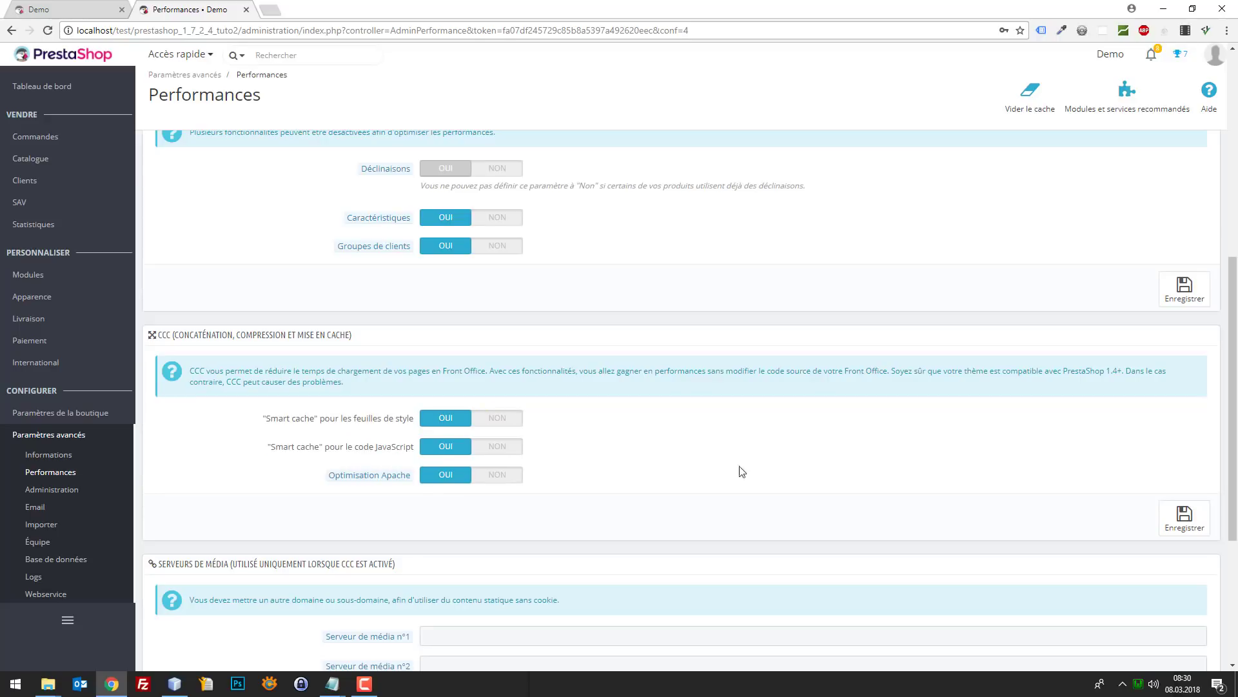
left_click(1190, 516)
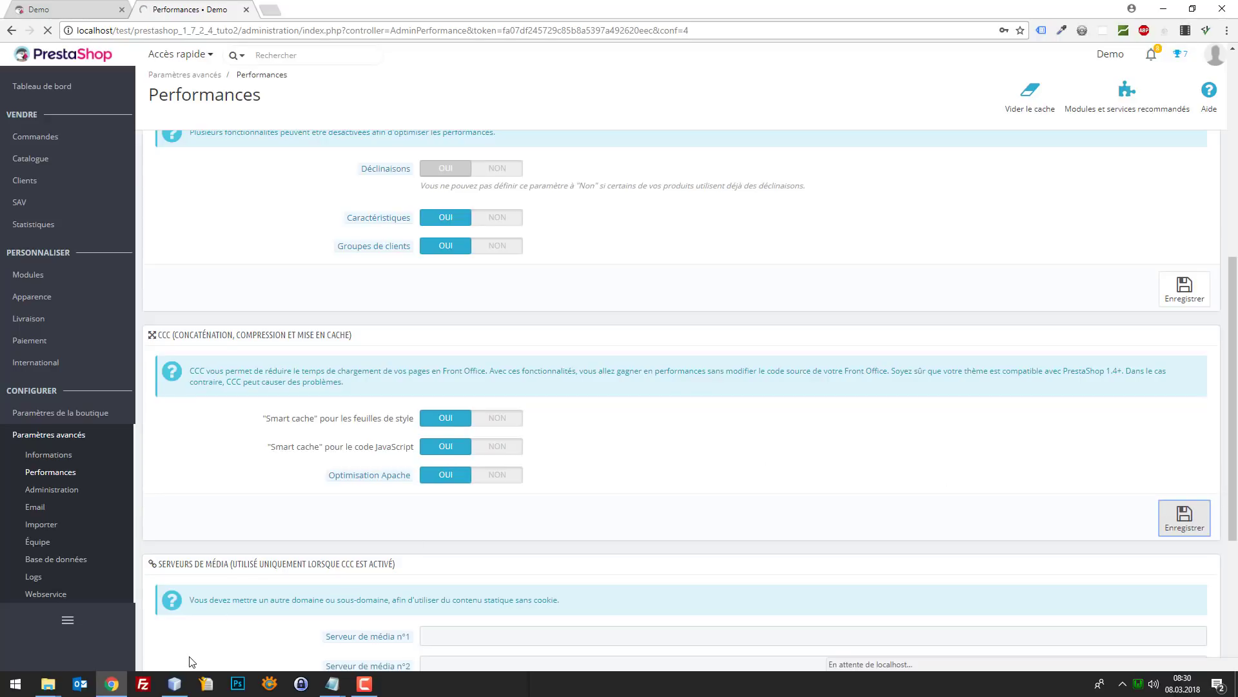
- Switch to NetBeans, open .htaccess from the project's Source Files and examine its mod_expires and mod_deflate rules
left_click(175, 684)
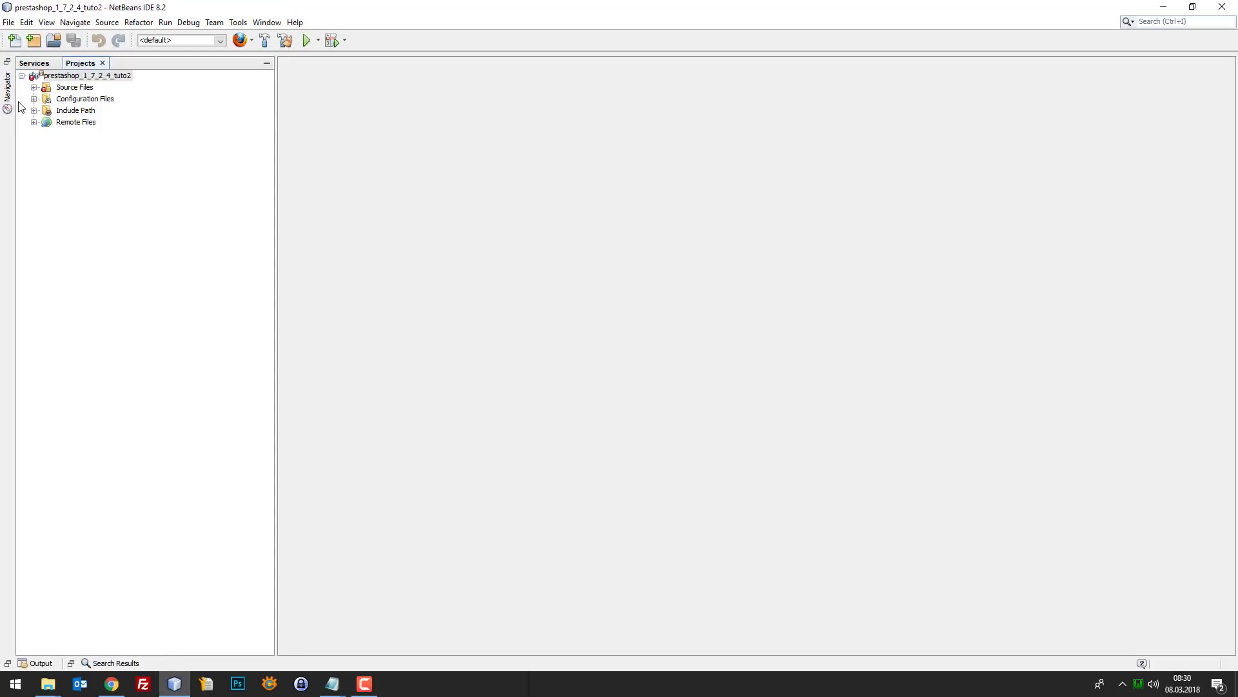
left_click(34, 88)
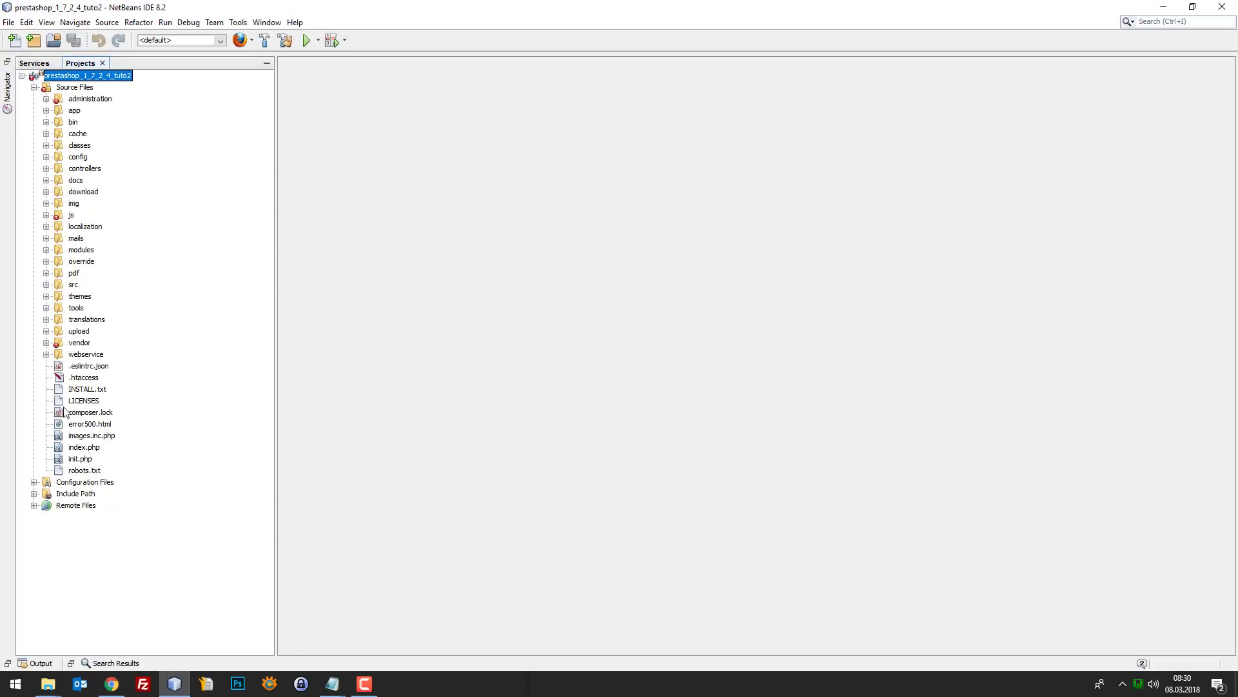
double_click(83, 378)
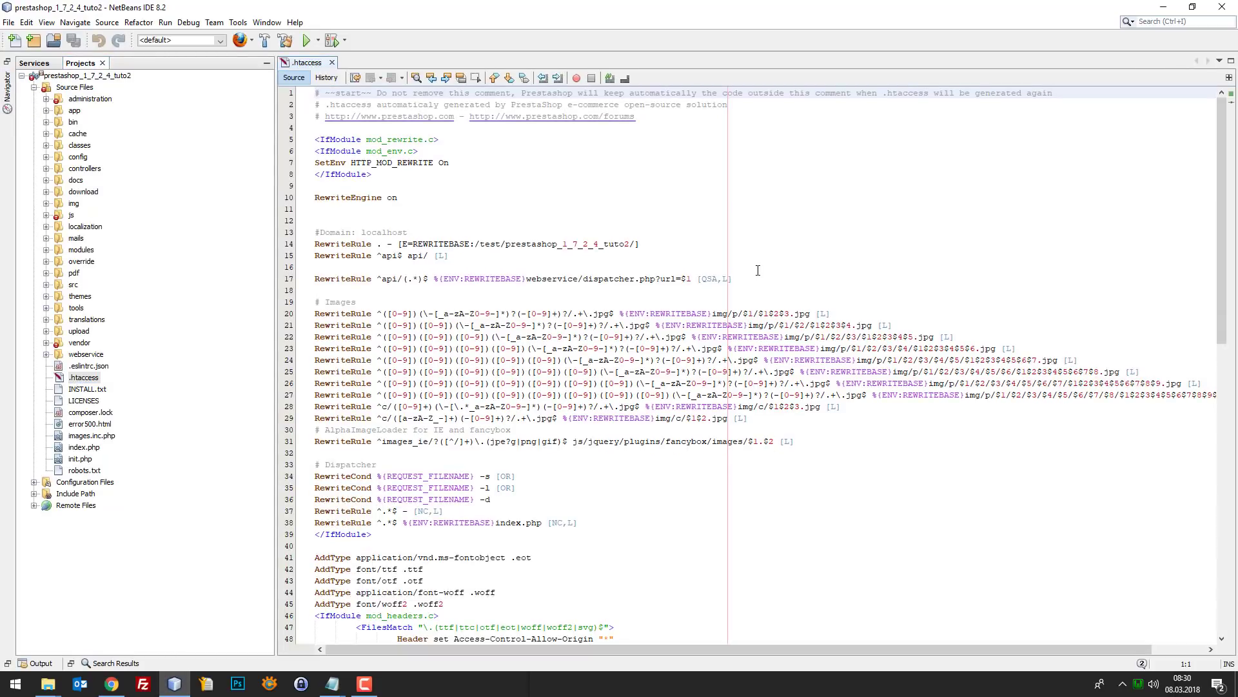
scroll(758, 269, "down", 13)
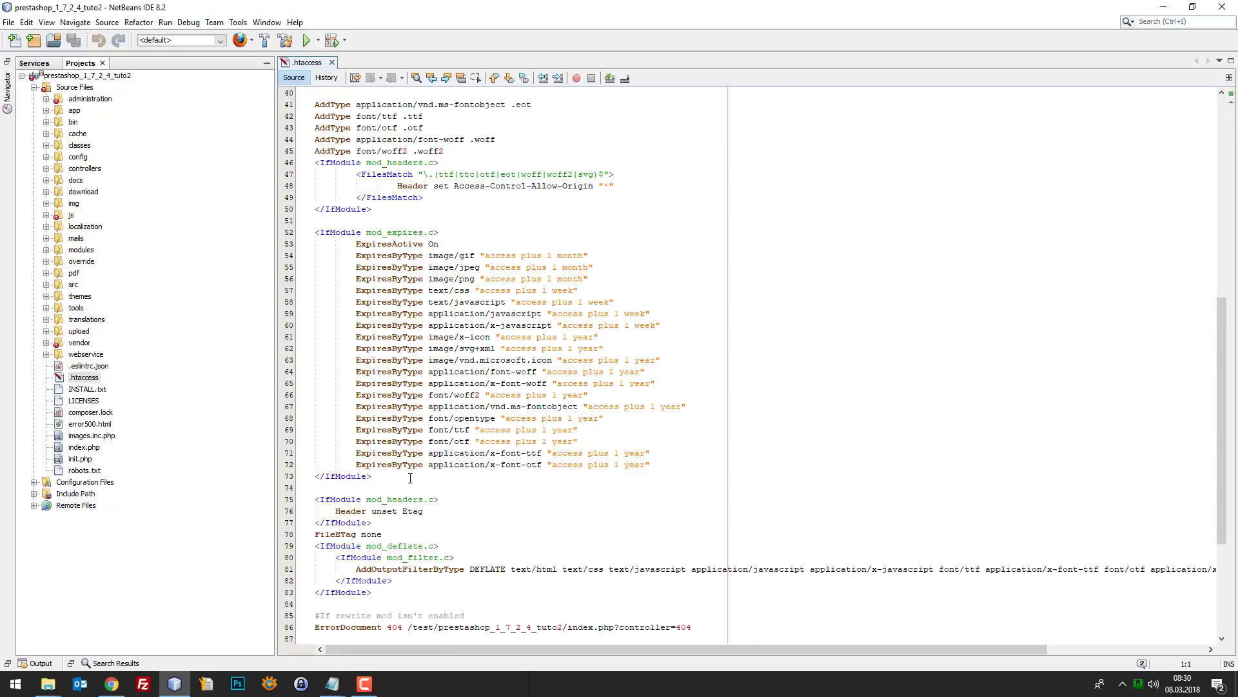
scroll(531, 448, "down", 6)
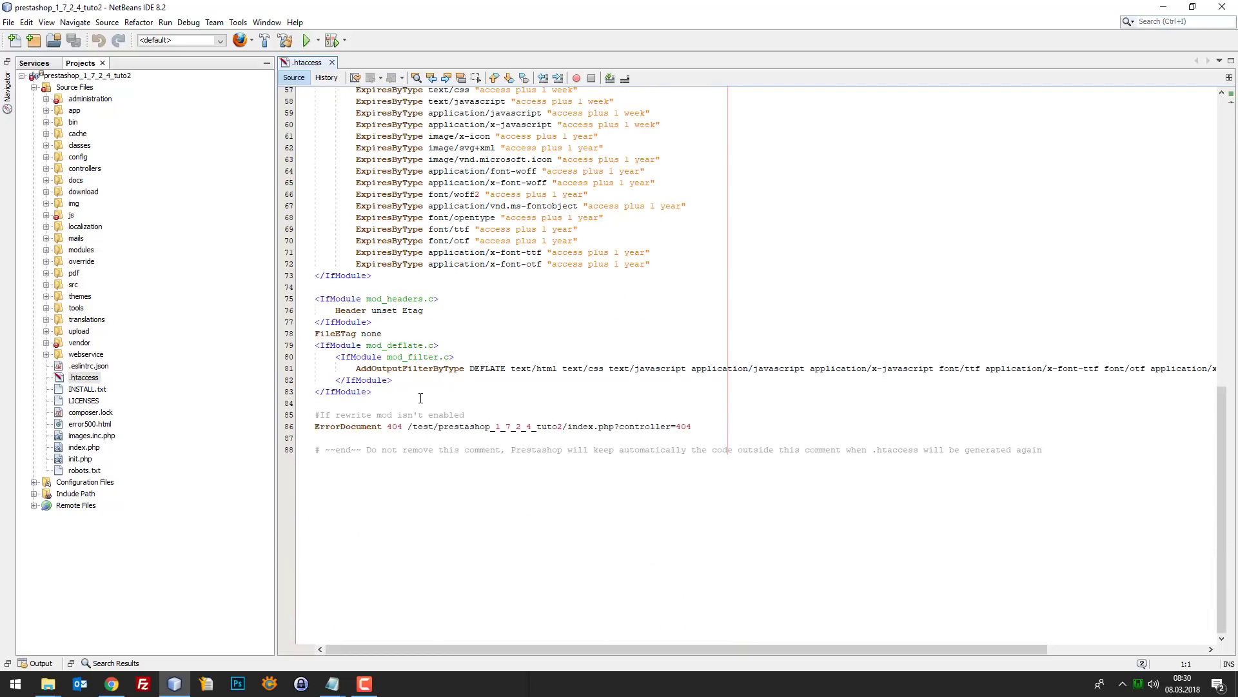
left_click_drag(420, 398, 276, 337)
left_click(466, 364)
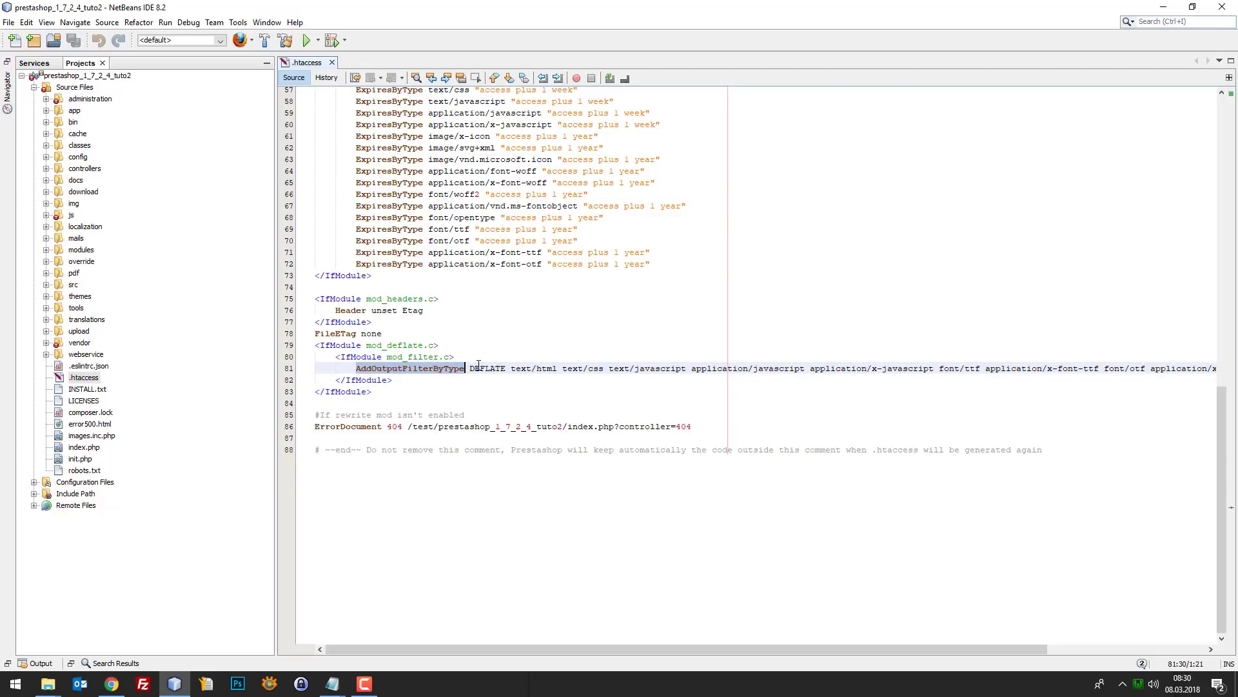
- Copy the word DEFLATE from the AddOutputFilterByType rule and search Google for it in a new browser tab
double_click(483, 364)
key("ctrl+c")
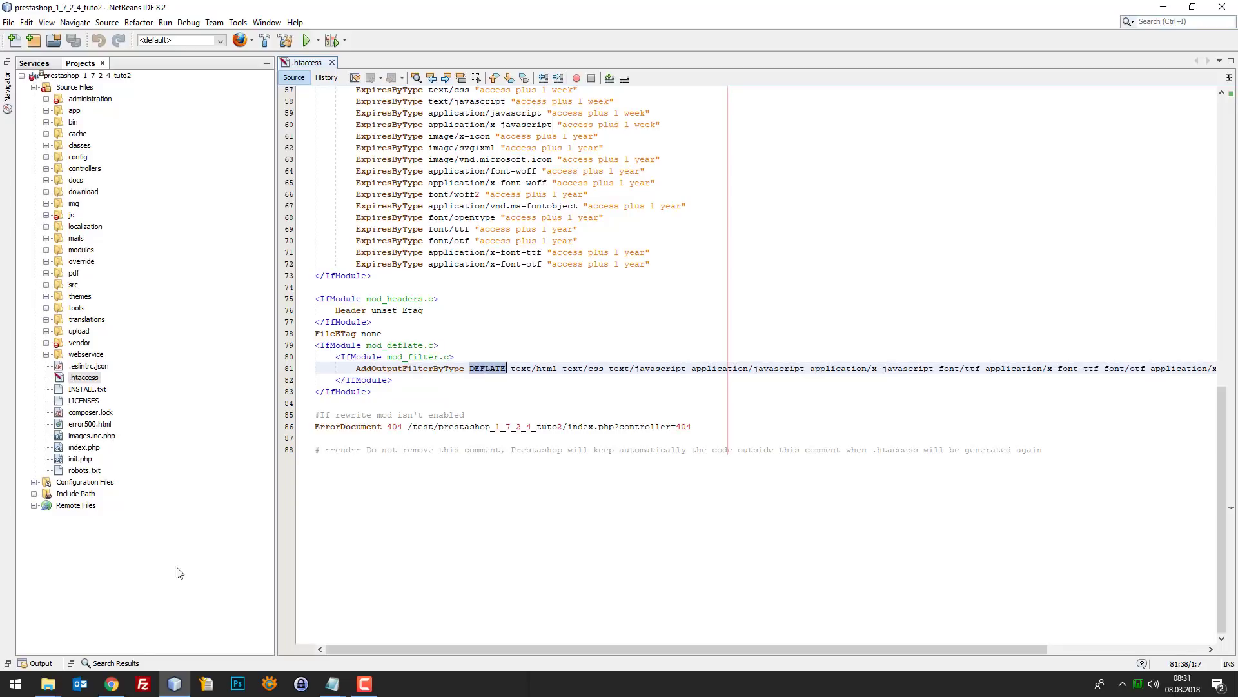
left_click(112, 684)
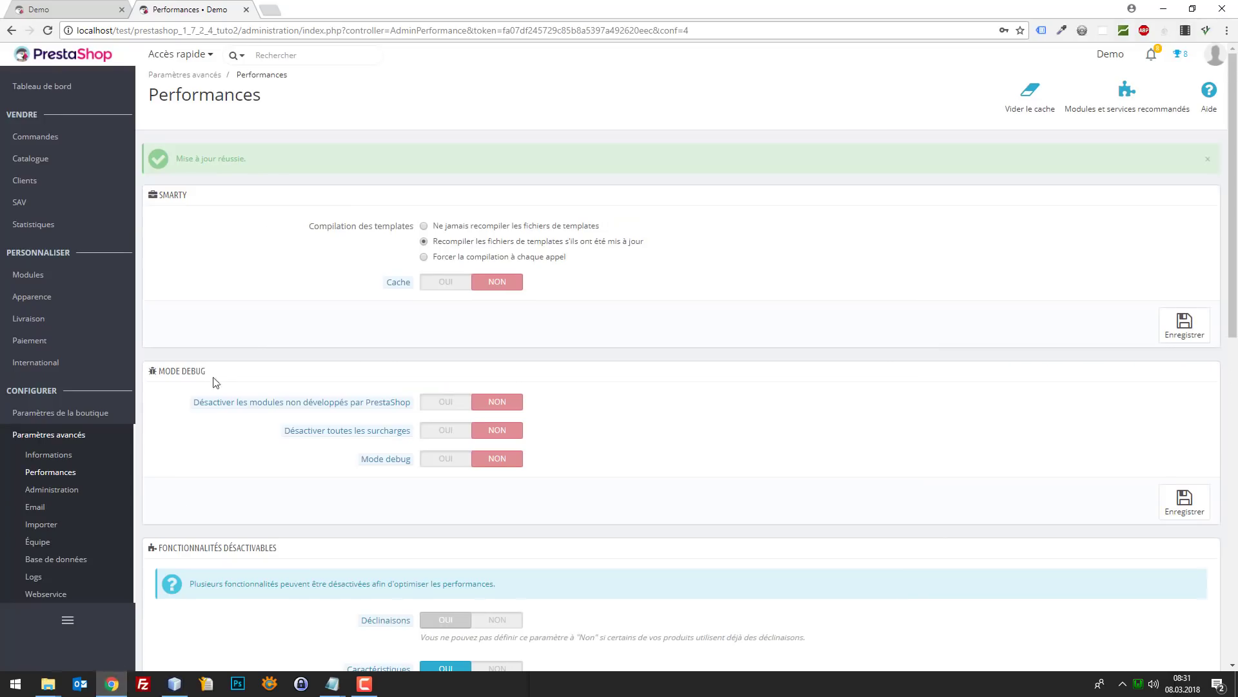
left_click(274, 10)
key("ctrl+v")
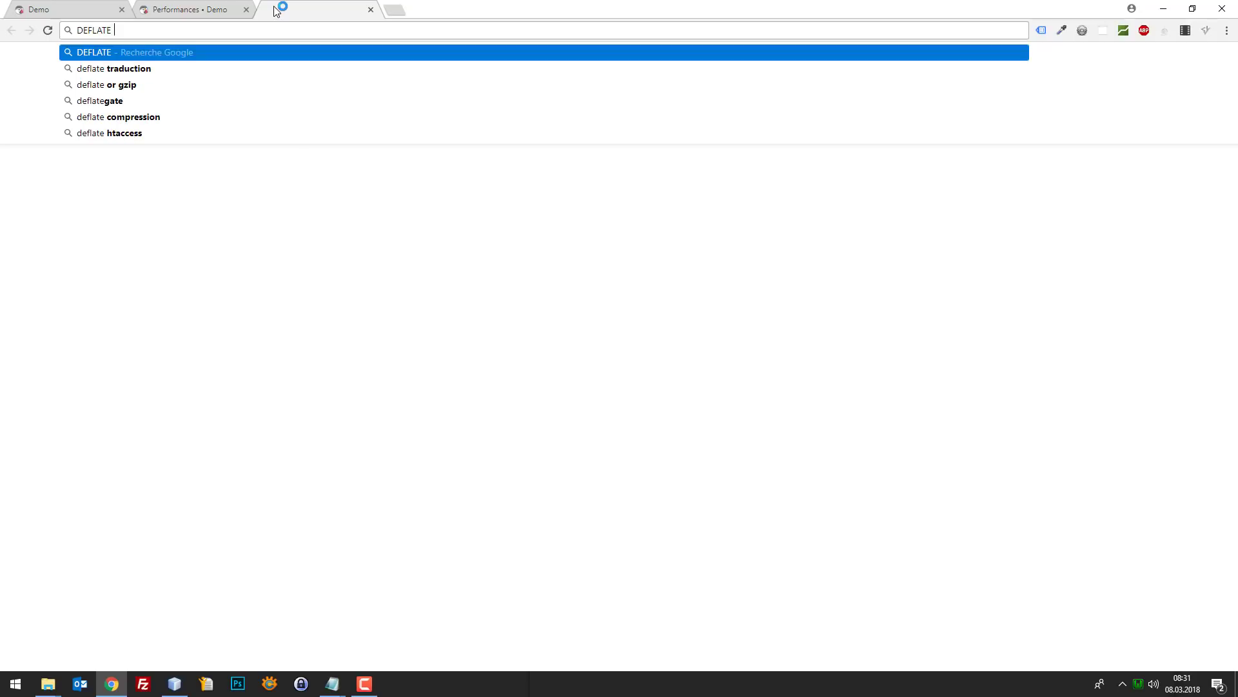
key("Return")
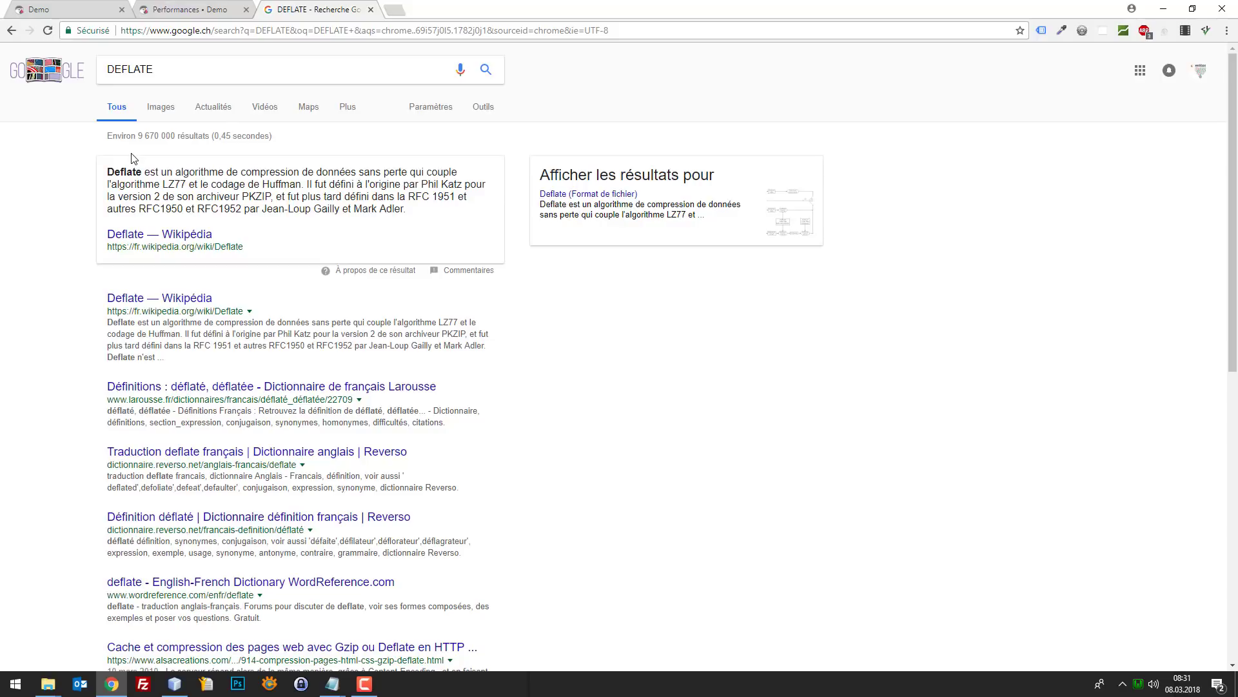
- Refine the Google search to "DEFLATE htacess" and close the search tab after reviewing the results
left_click(171, 71)
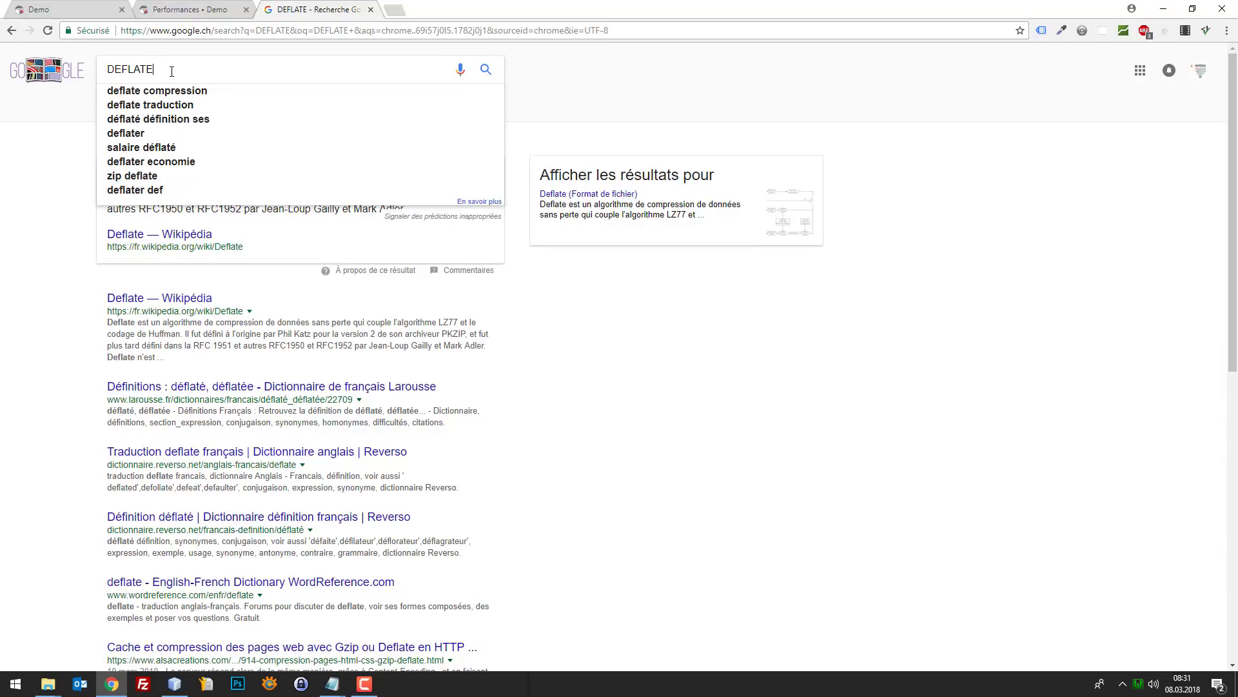
type("htacces")
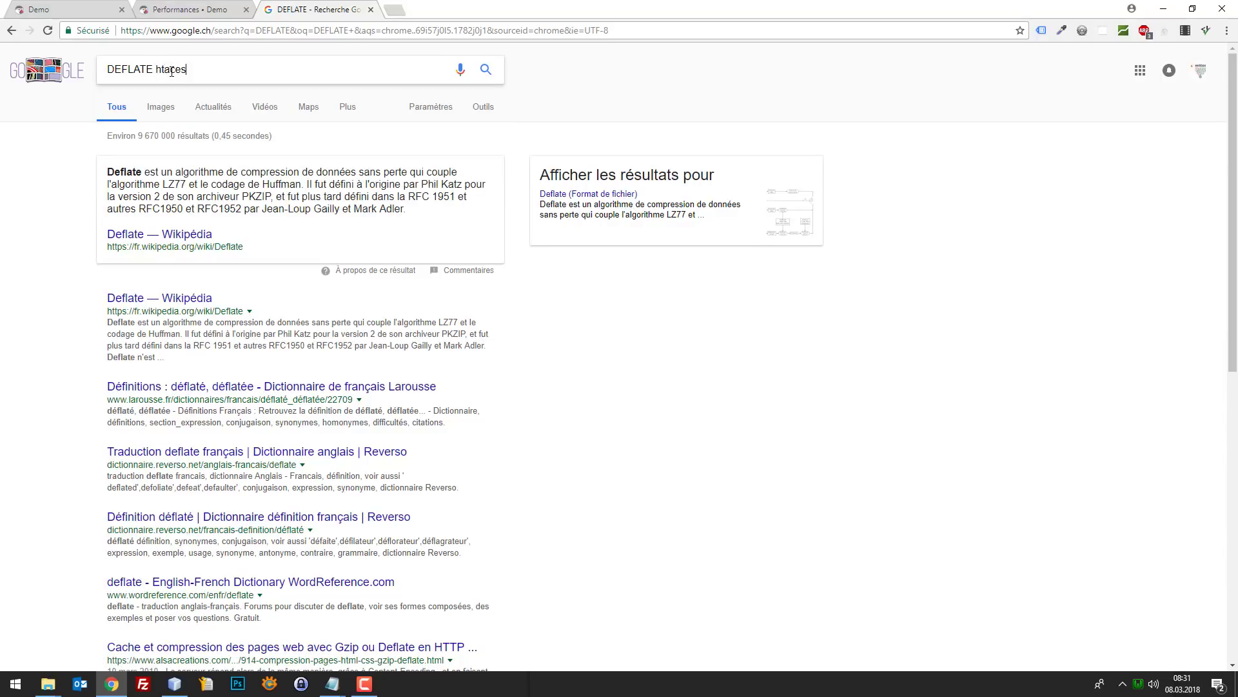
type("acess")
key("Return")
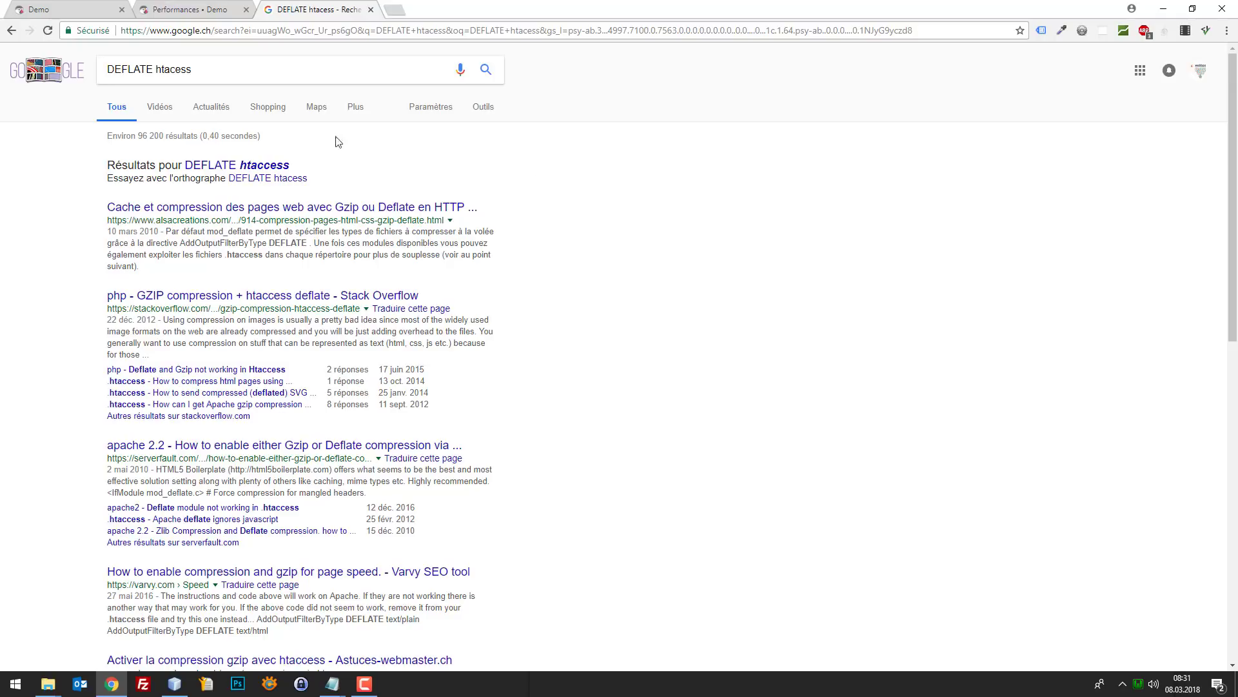
left_click(229, 62)
middle_click(306, 11)
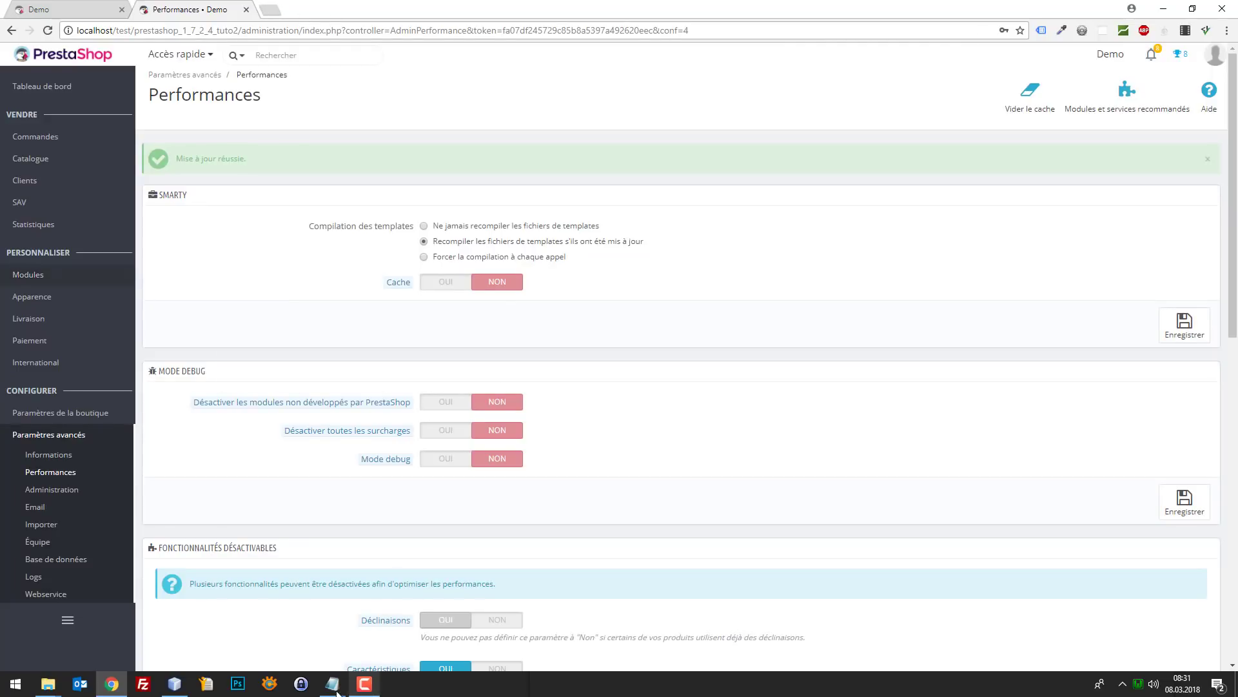
- Switch to NetBeans and examine the full list of file types in the .htaccess AddOutputFilterByType DEFLATE rule
left_click(173, 679)
left_click(523, 391)
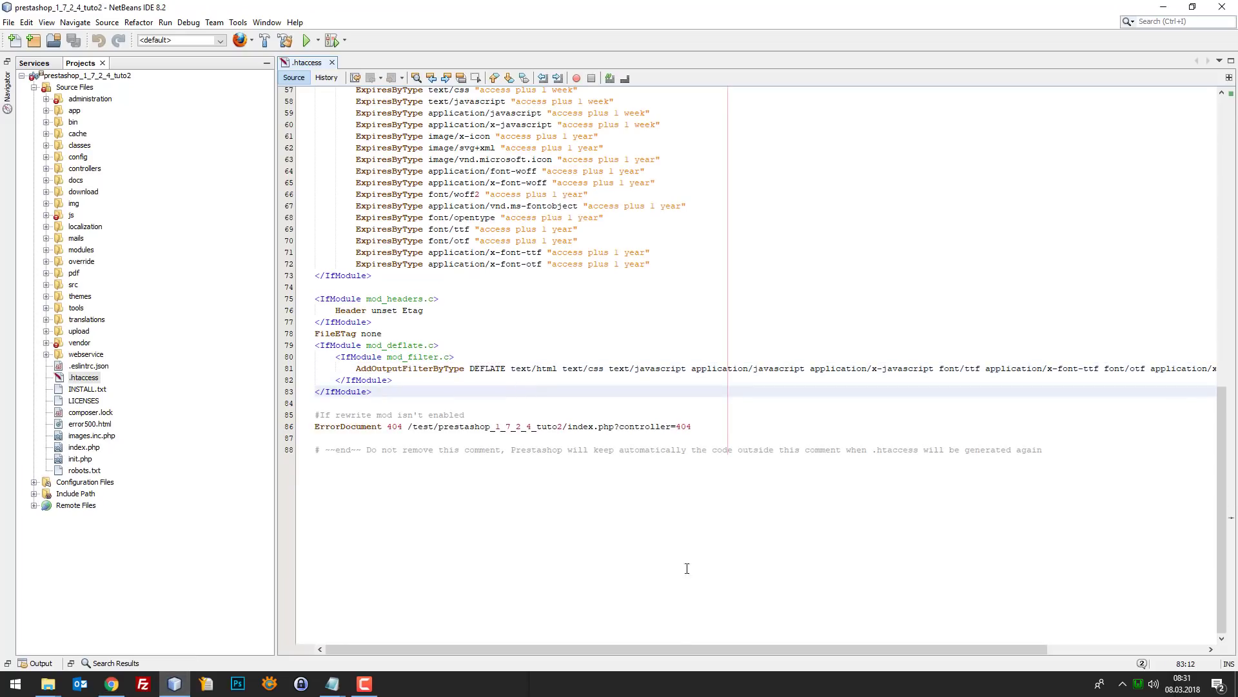
left_click_drag(703, 649, 977, 646)
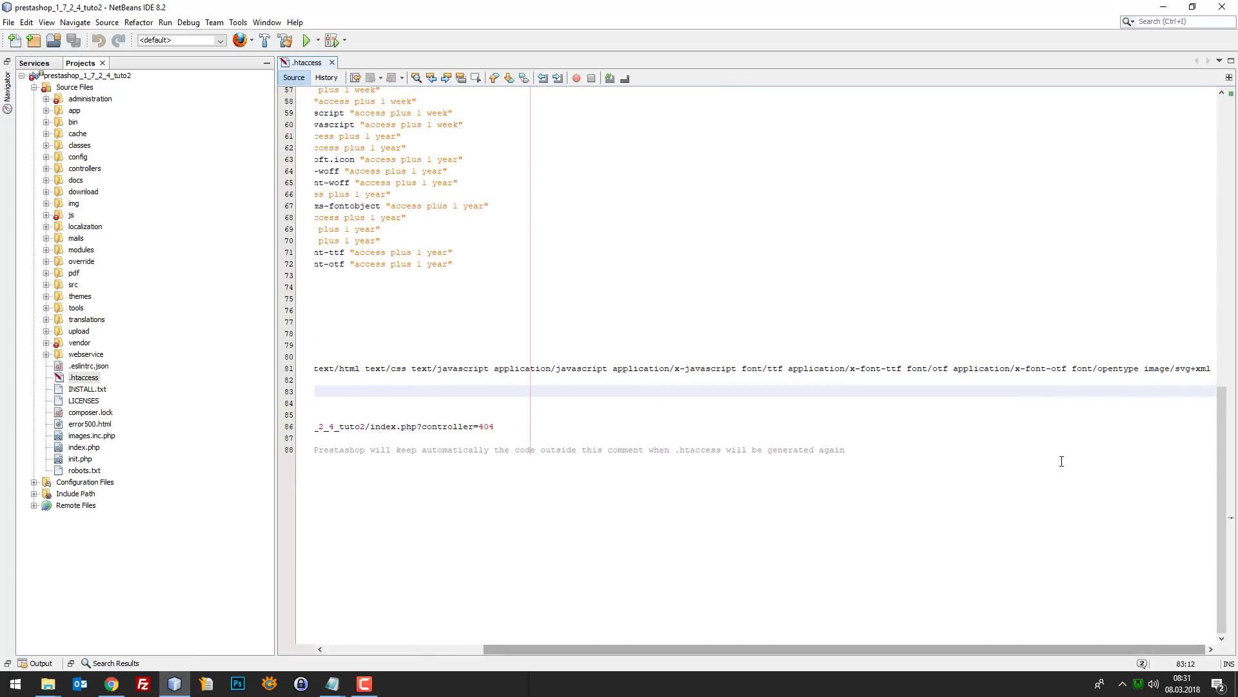
left_click_drag(283, 380, 283, 380)
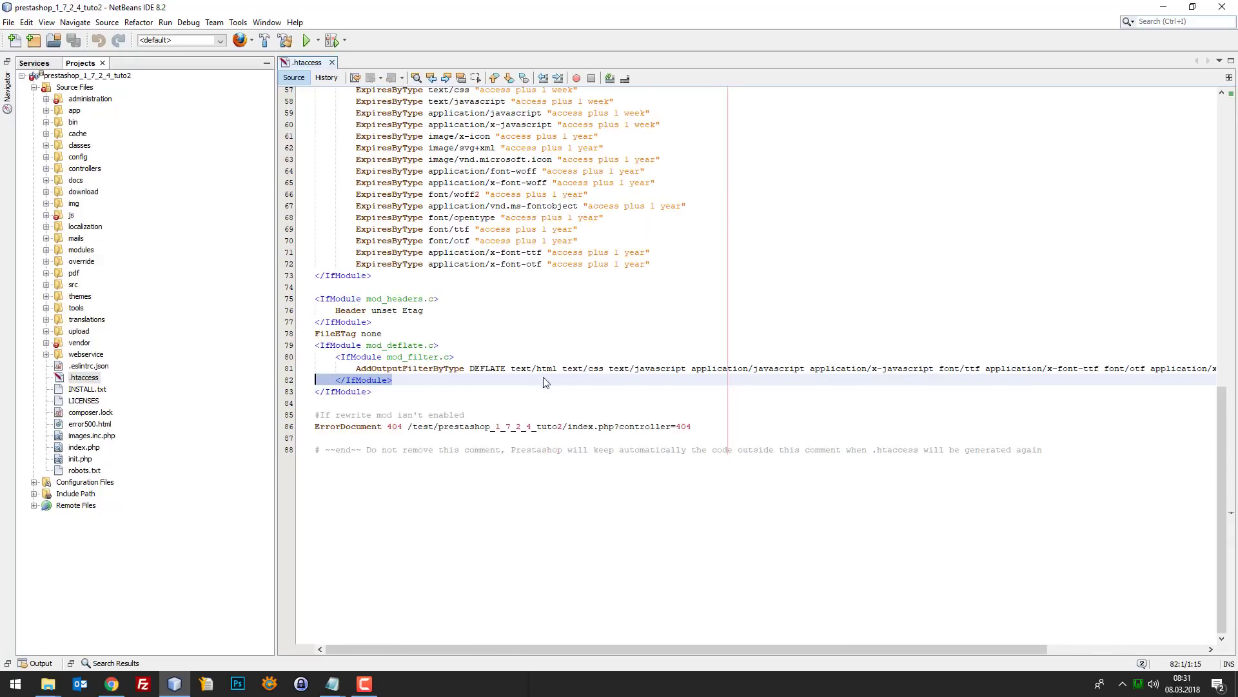
left_click(543, 370)
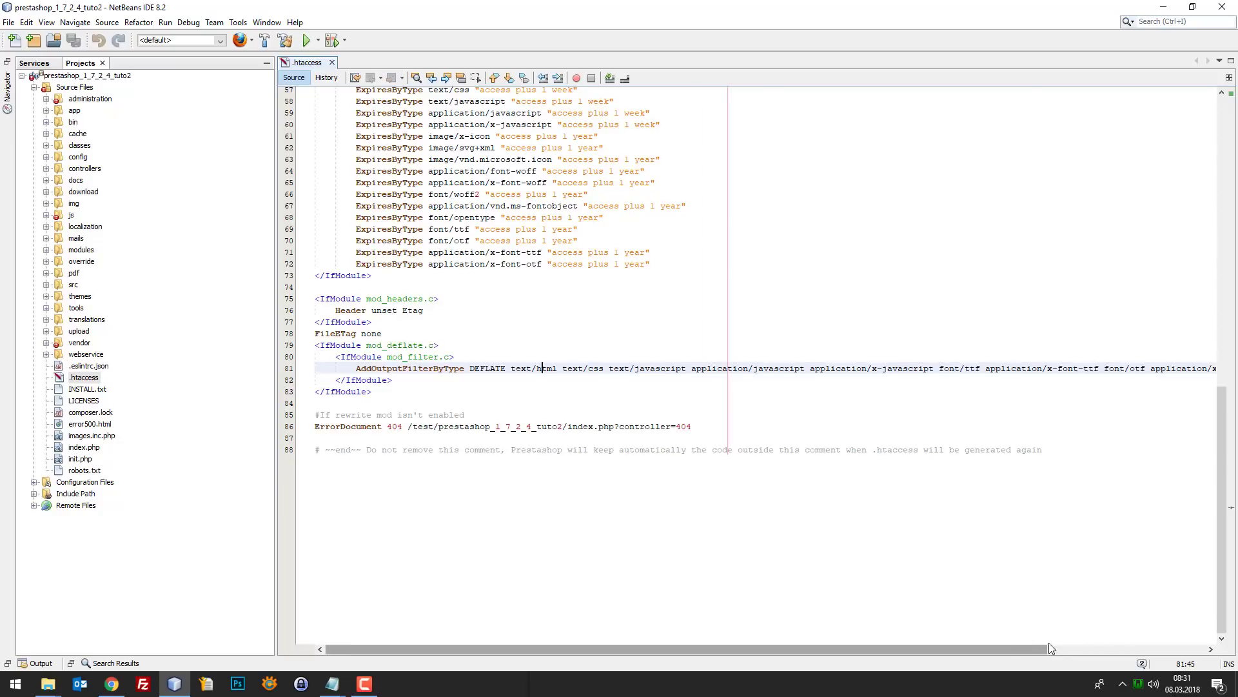
left_click_drag(1042, 649, 1200, 649)
left_click_drag(1212, 367, 257, 359)
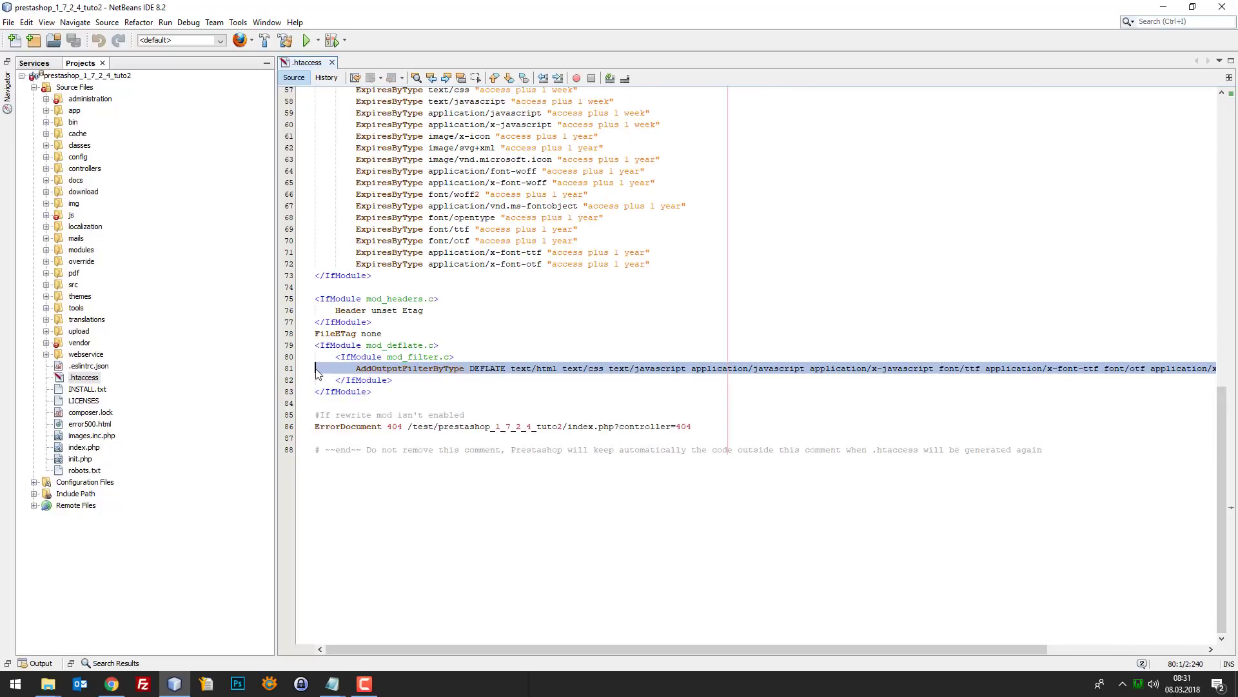
left_click(1091, 374)
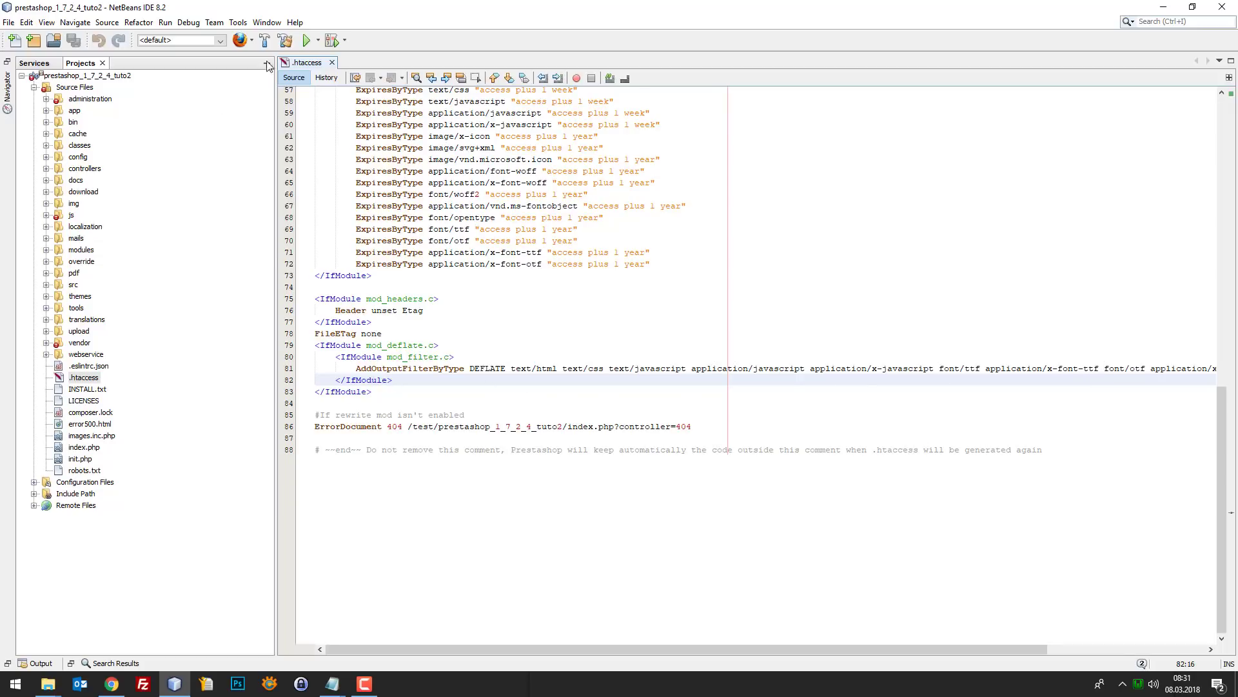
- Switch back to Chrome and review the CCC options on the Performances page
left_click(111, 684)
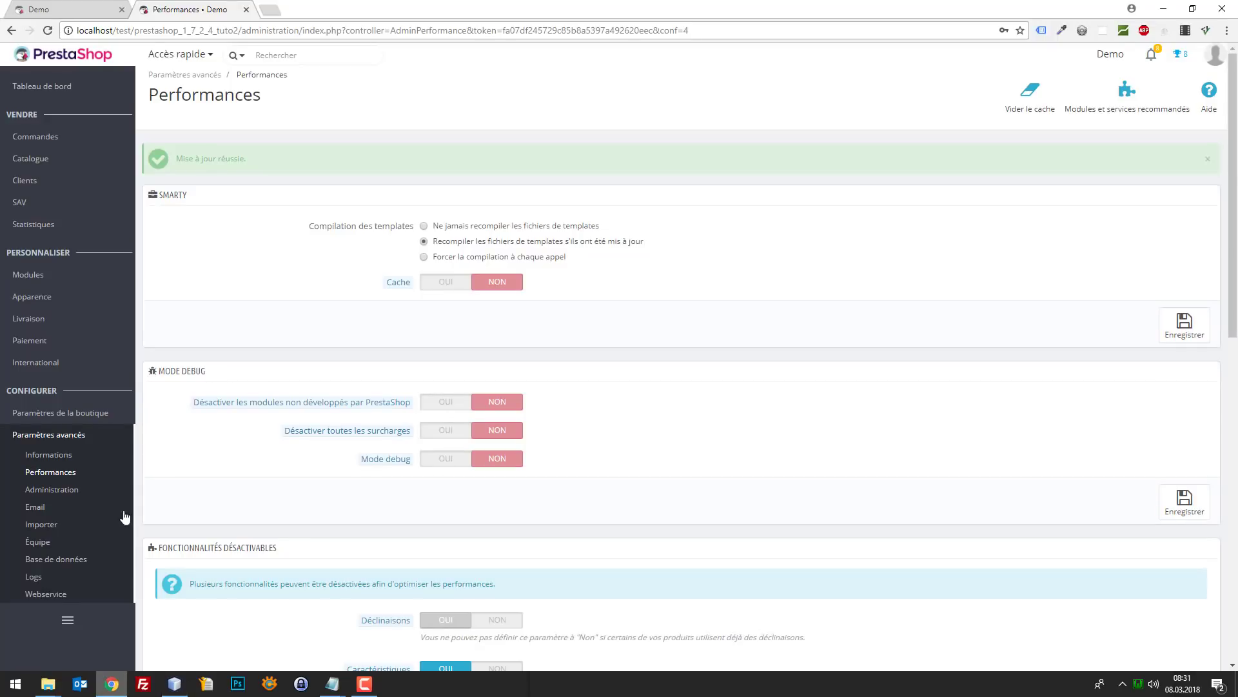
left_click(65, 6)
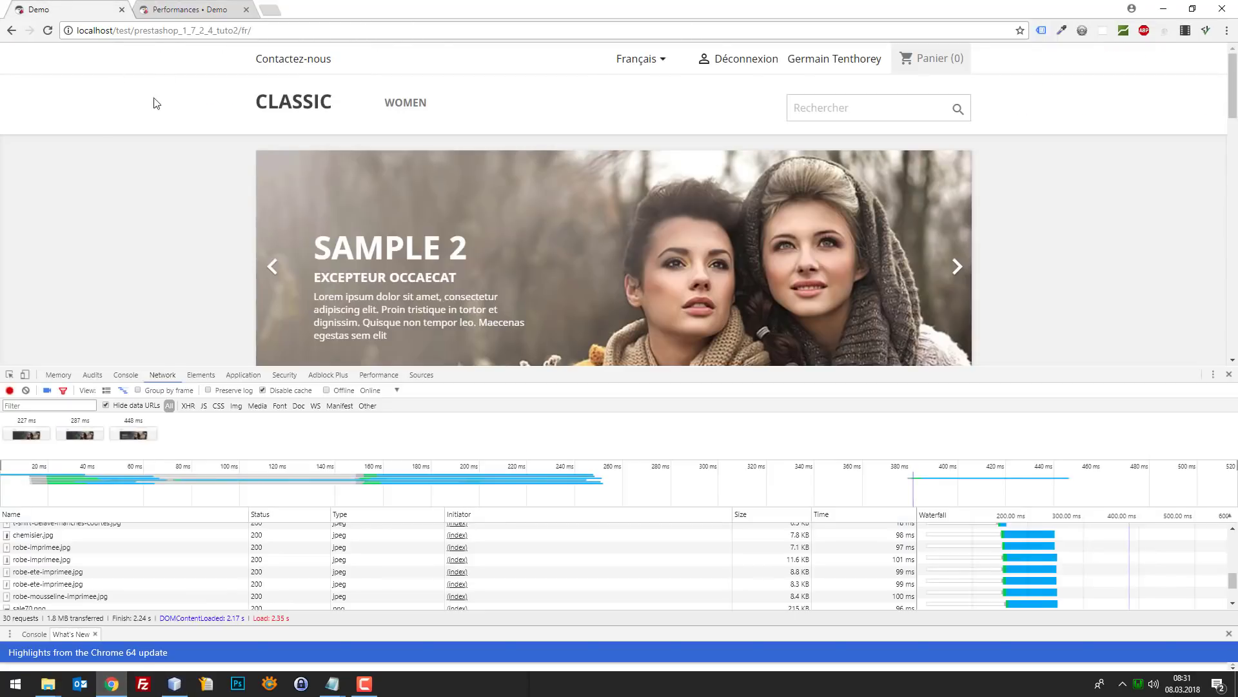
left_click(202, 6)
scroll(613, 354, "down", 5)
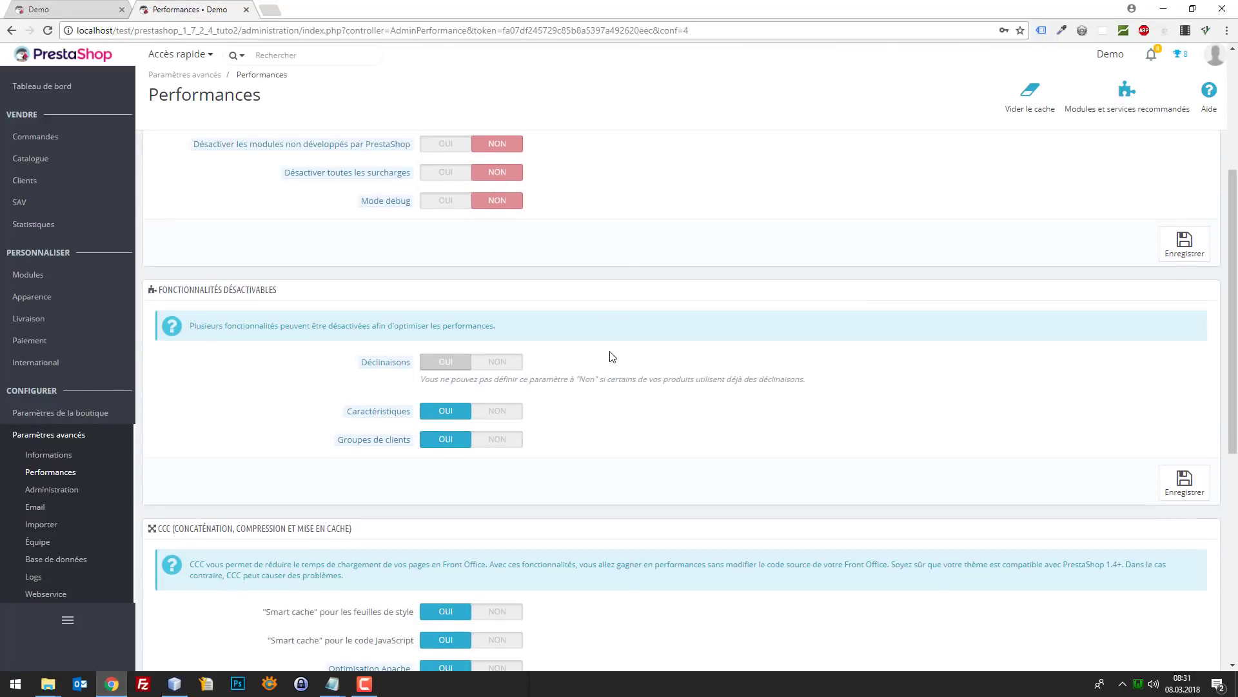
scroll(612, 369, "down", 3)
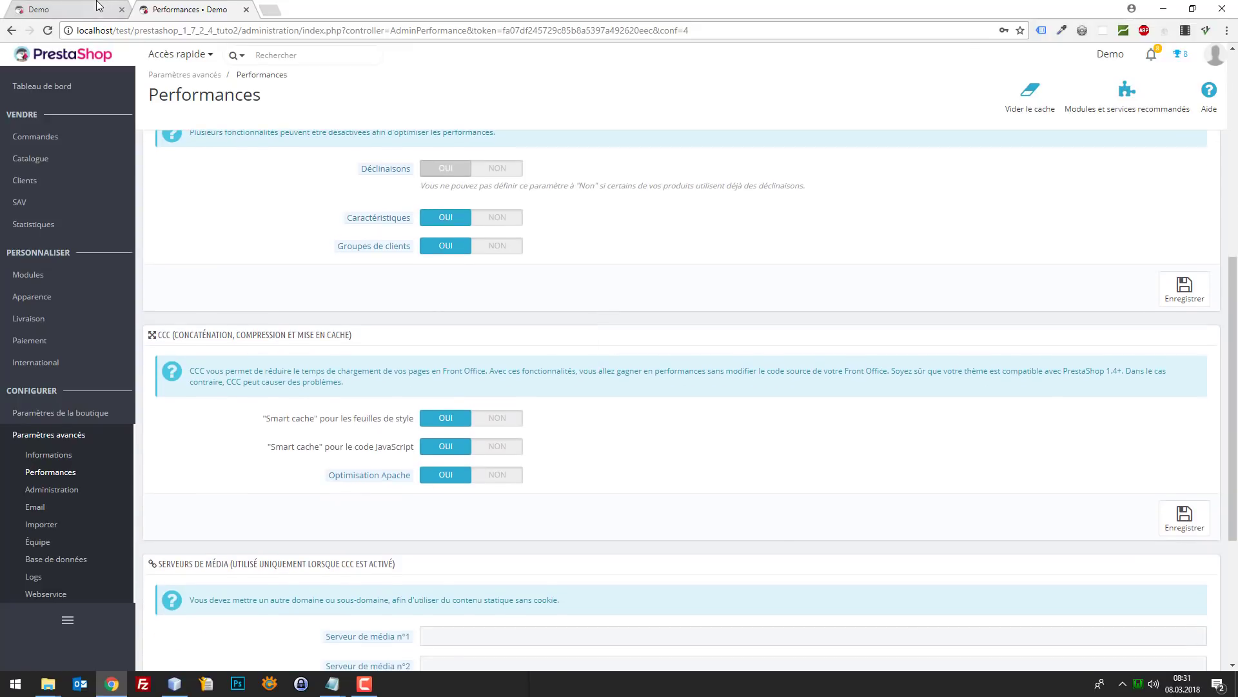
- Reload the storefront with CCC enabled and note "Avec cache (1er chargement) : 8.50 sec." below the uncached time in the untitled Notepad file
left_click(100, 7)
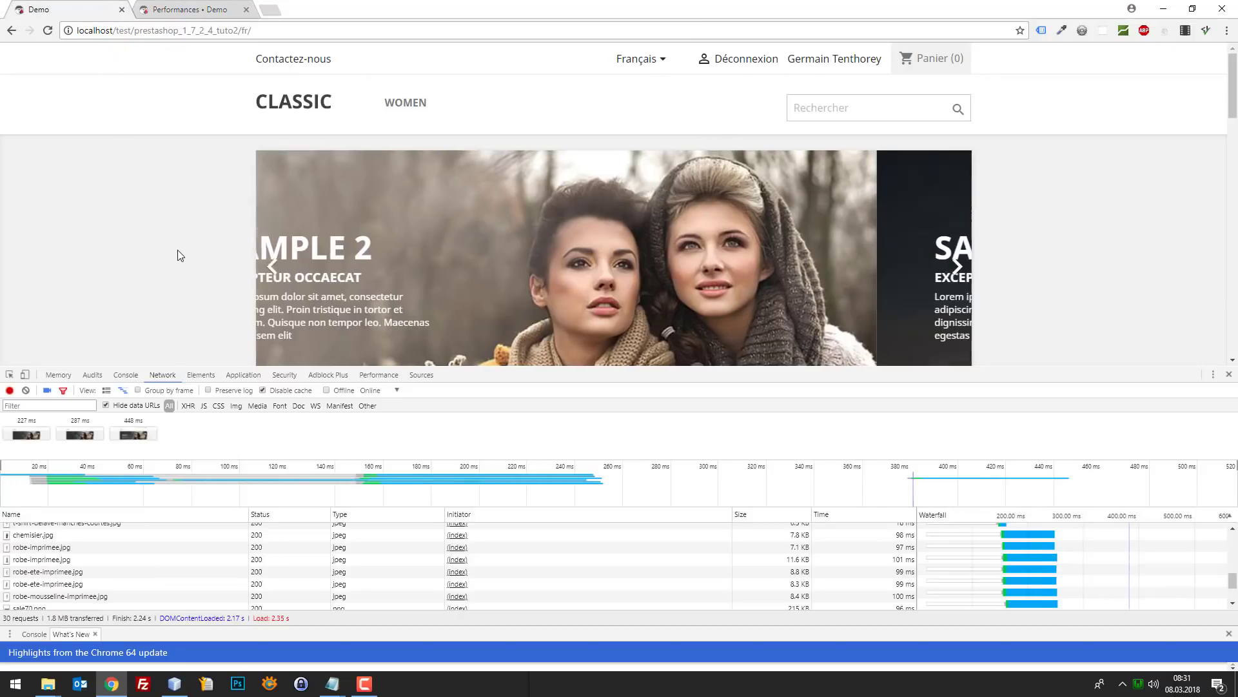
key("F5")
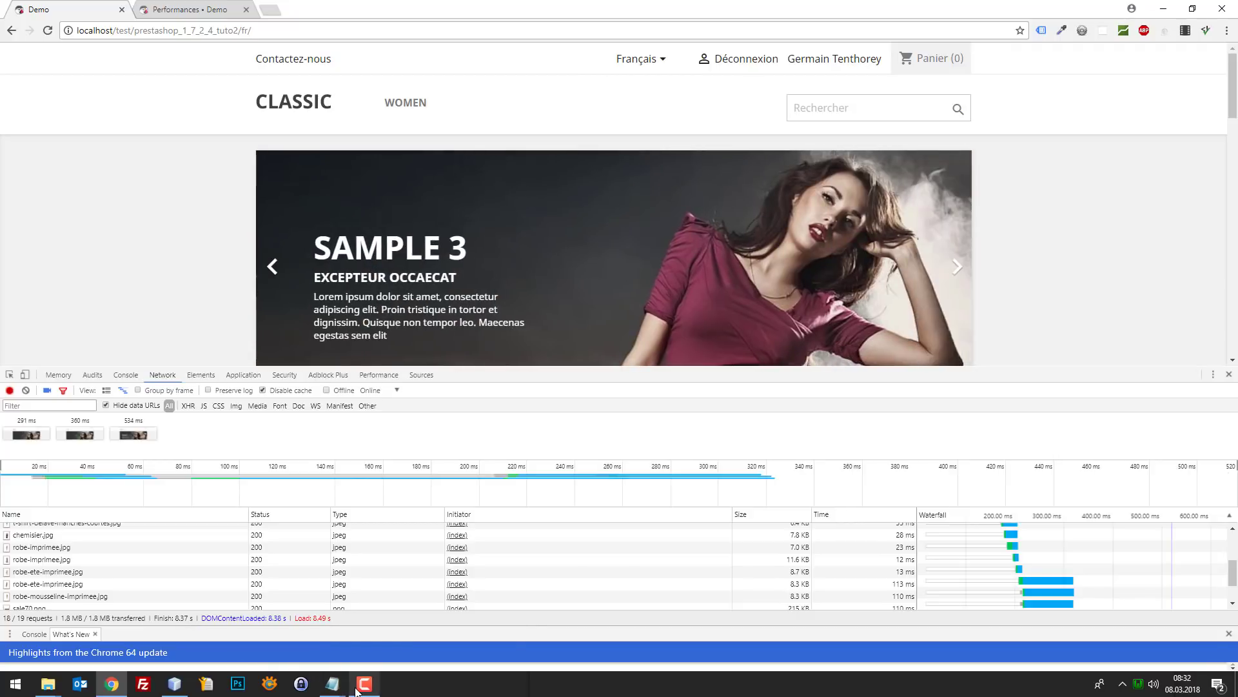
mouse_move(332, 683)
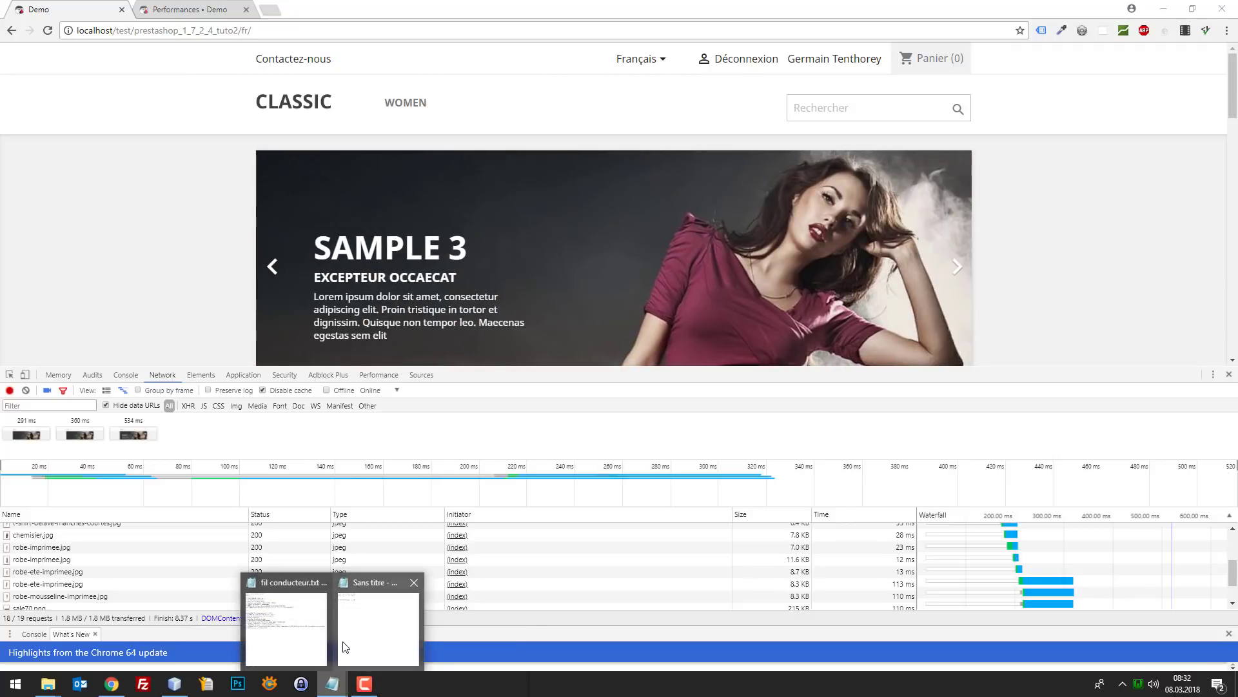
left_click(352, 645)
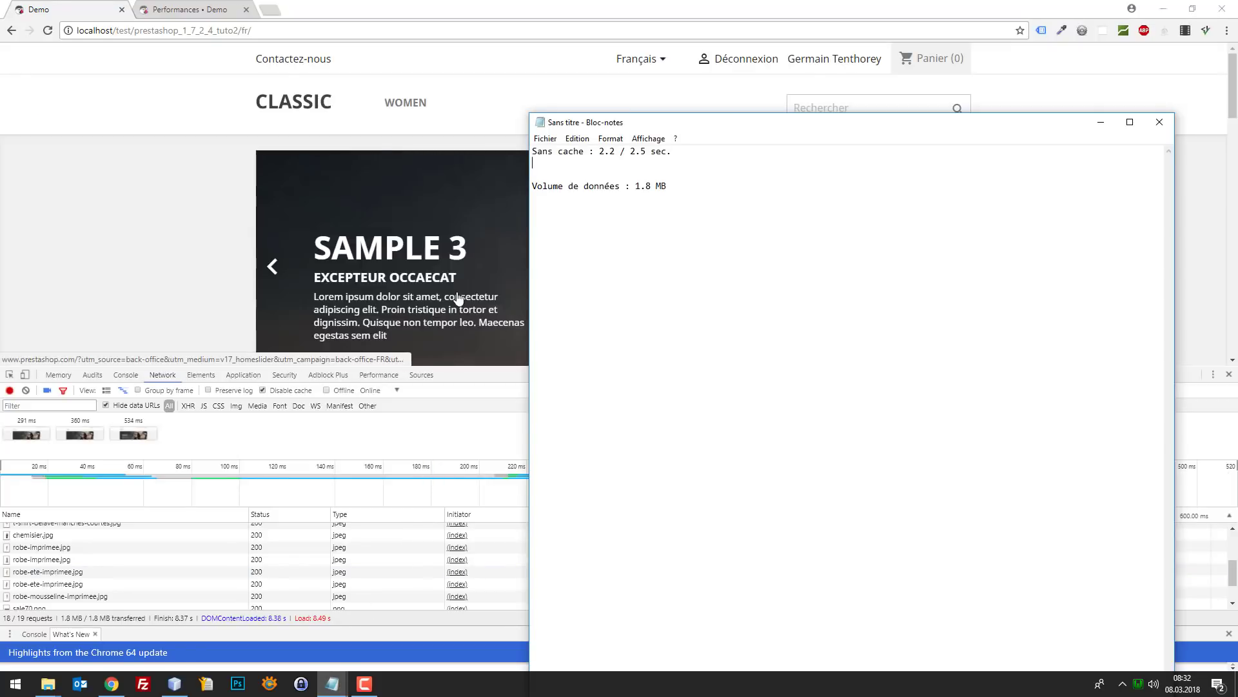
type("Avec cac")
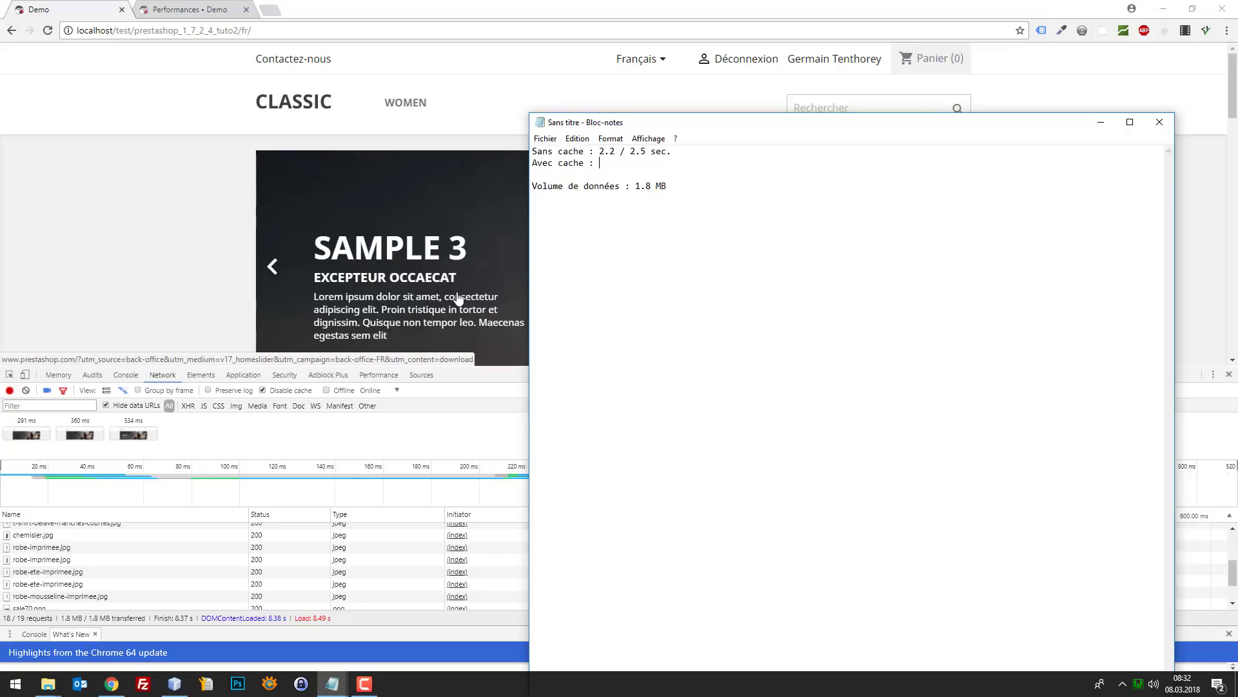
type("he (1er chargement")
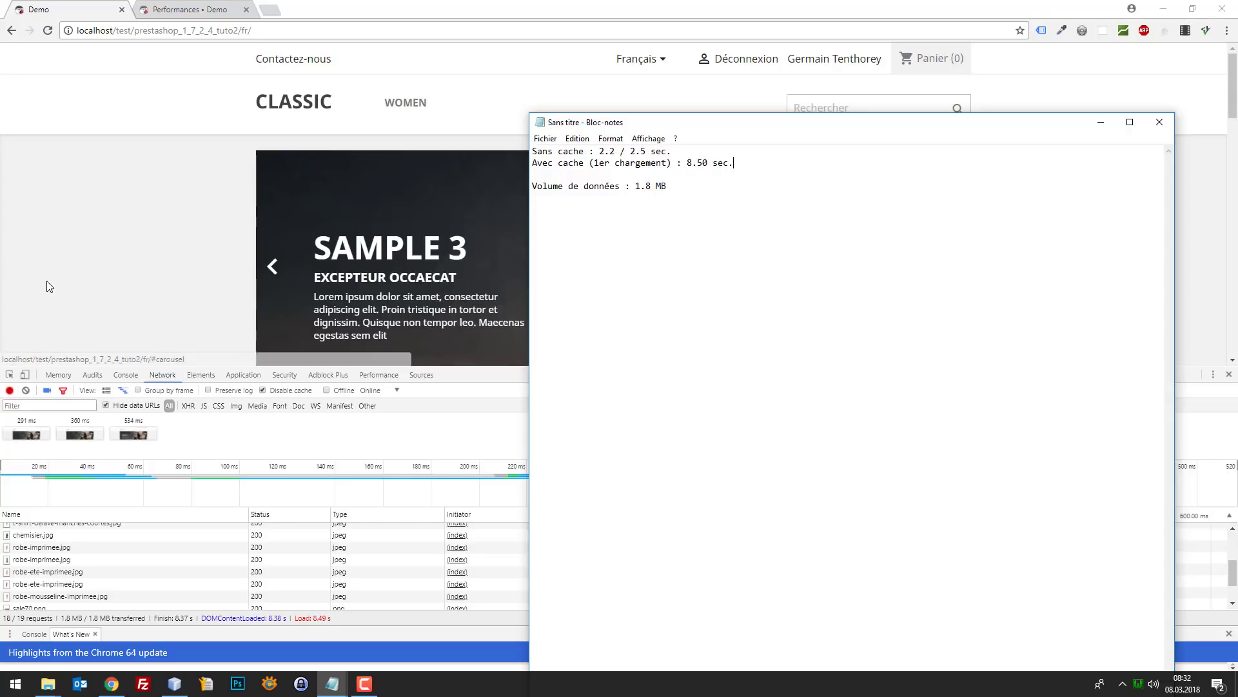
- Return to the storefront in Chrome and reload it repeatedly to measure its load time once the cache is generated
left_click(40, 261)
key("F5")
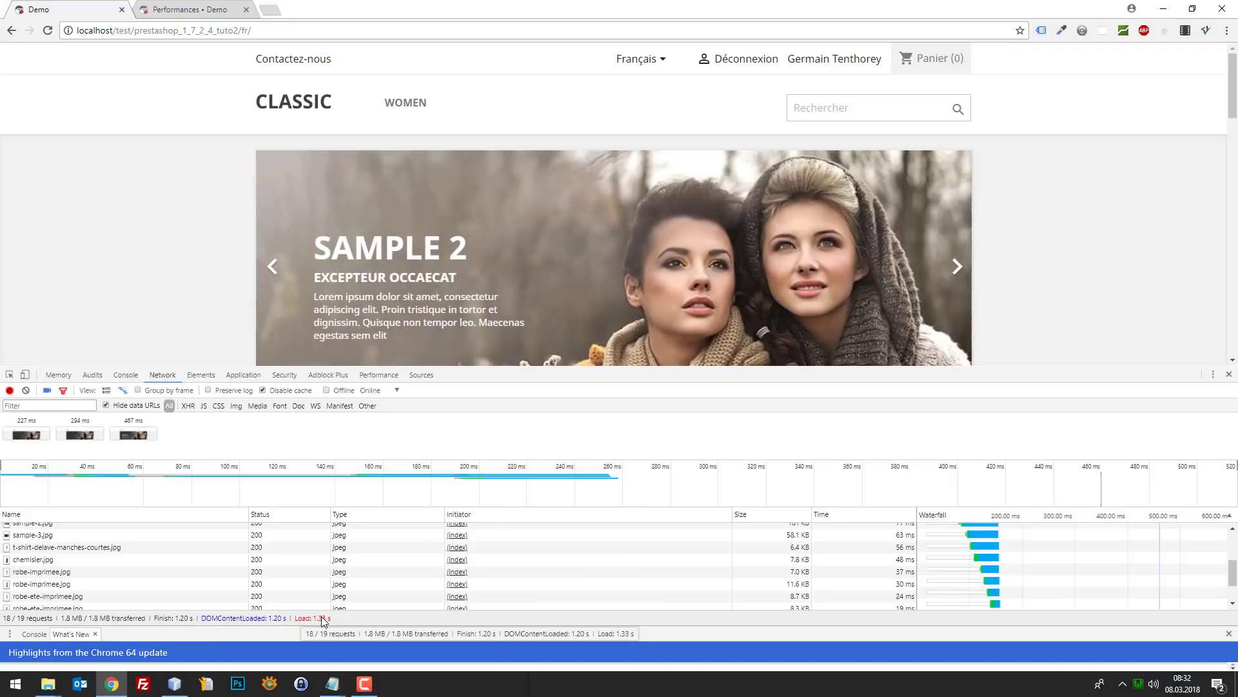
key("F5")
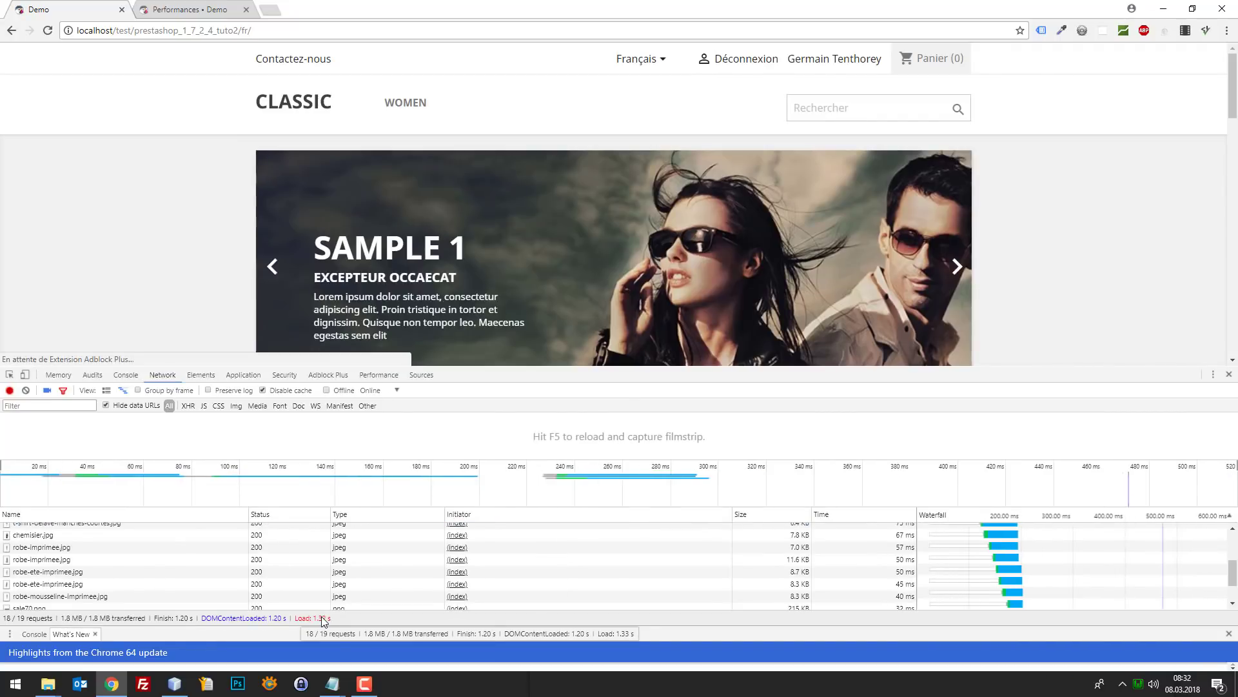
key("F5")
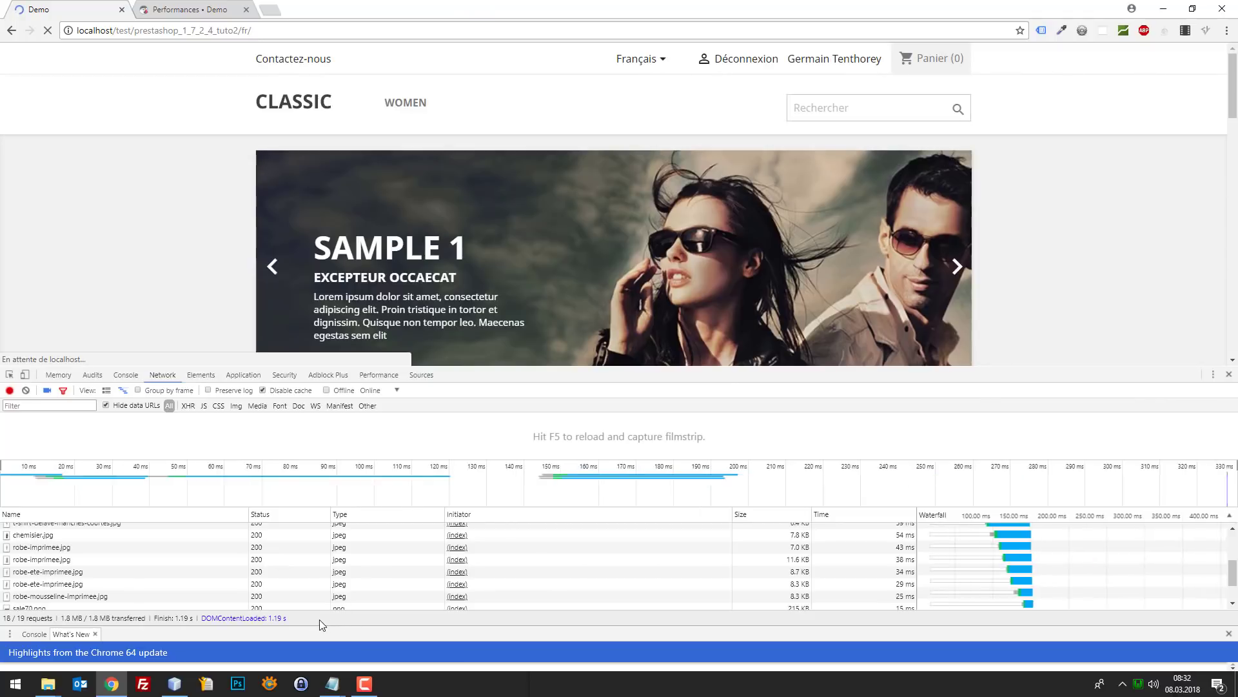
key("F5")
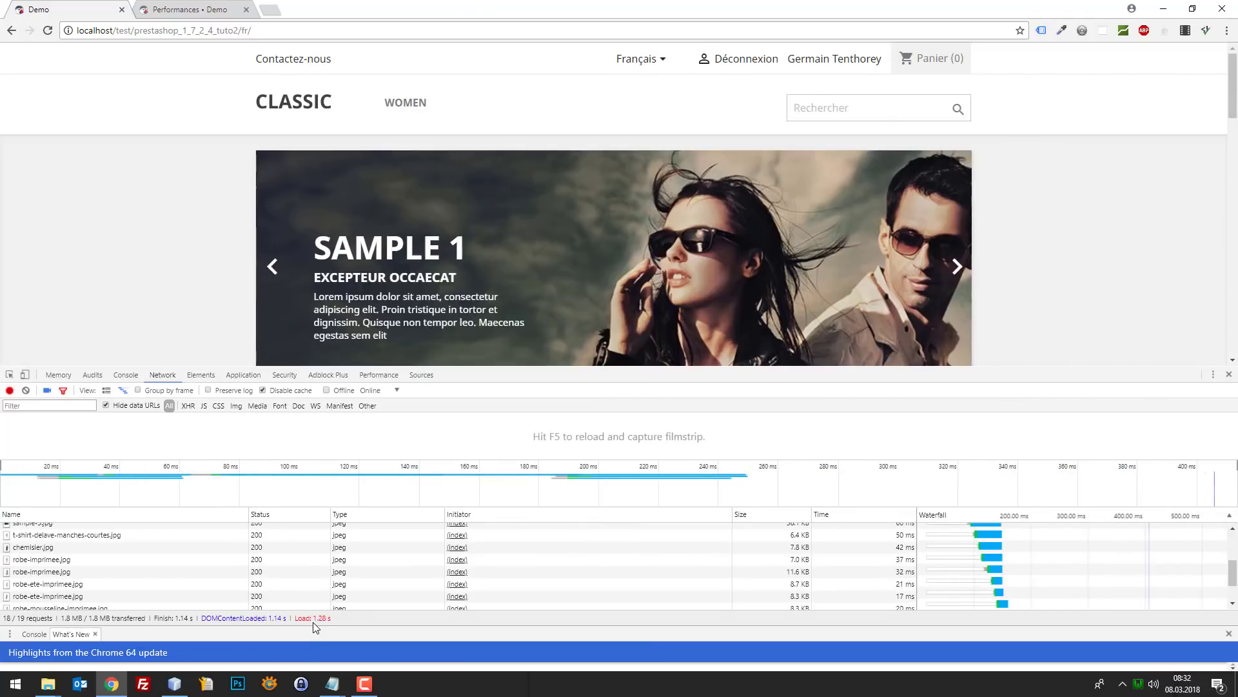
key("F5")
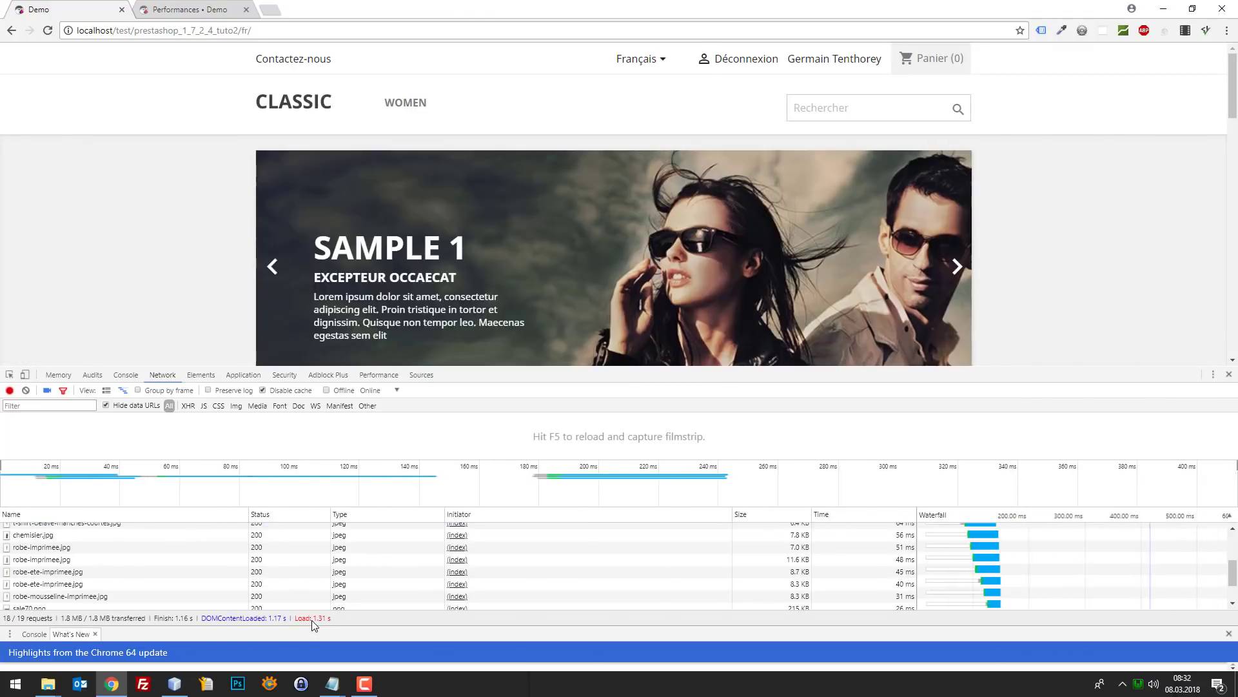
key("F5")
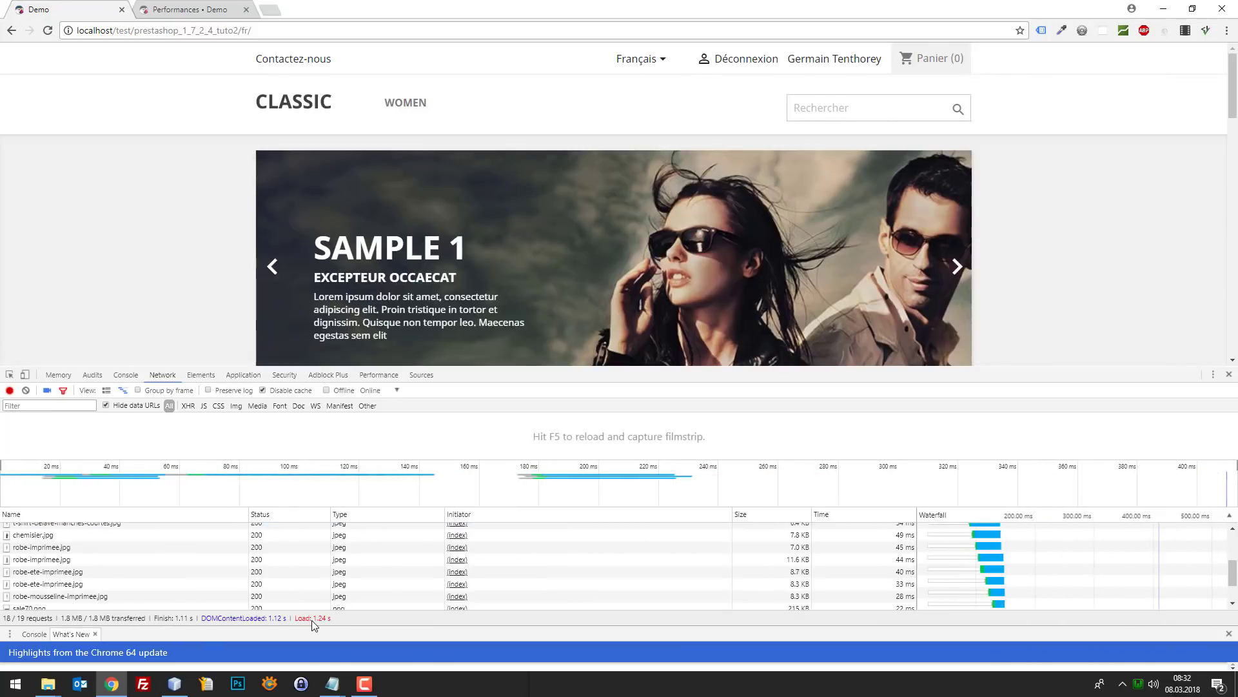
key("F5")
key("F5")
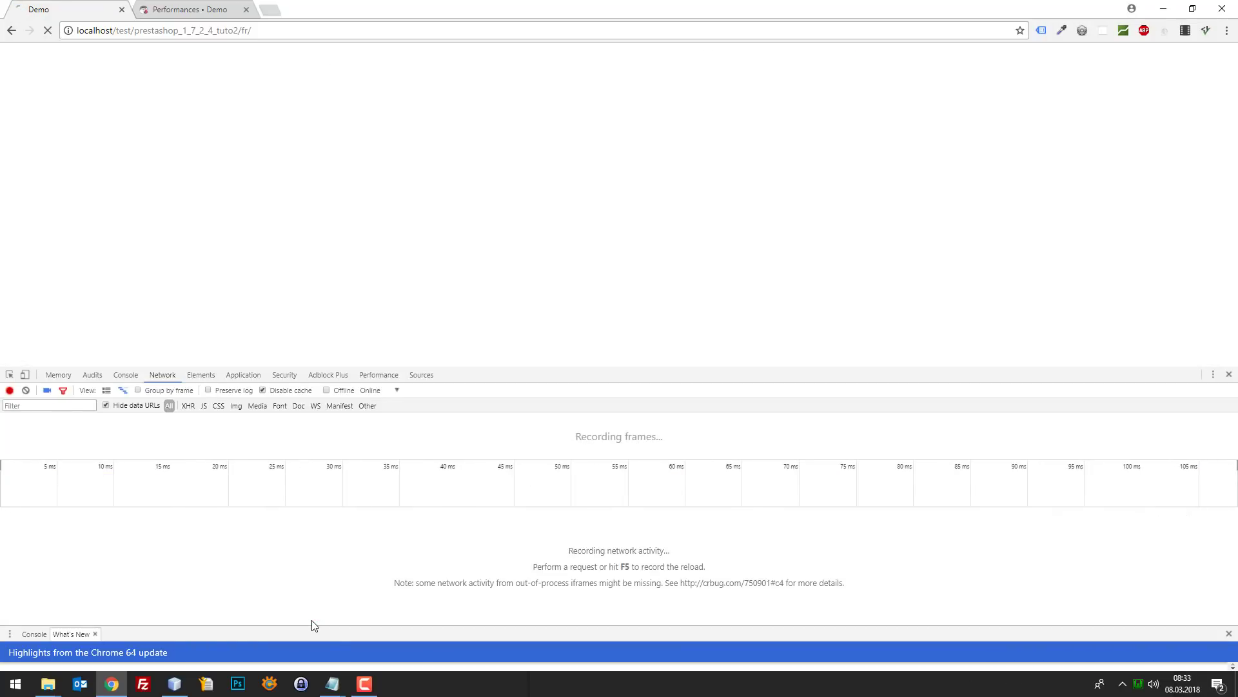
key("F5")
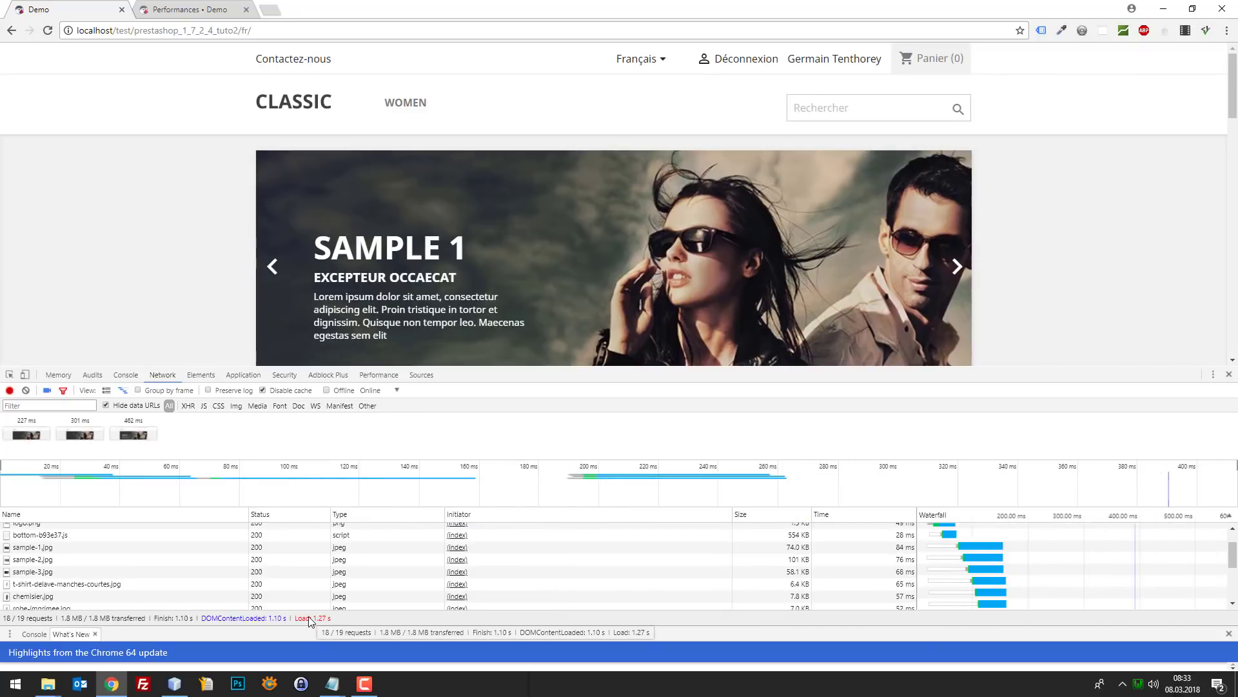
key("F5")
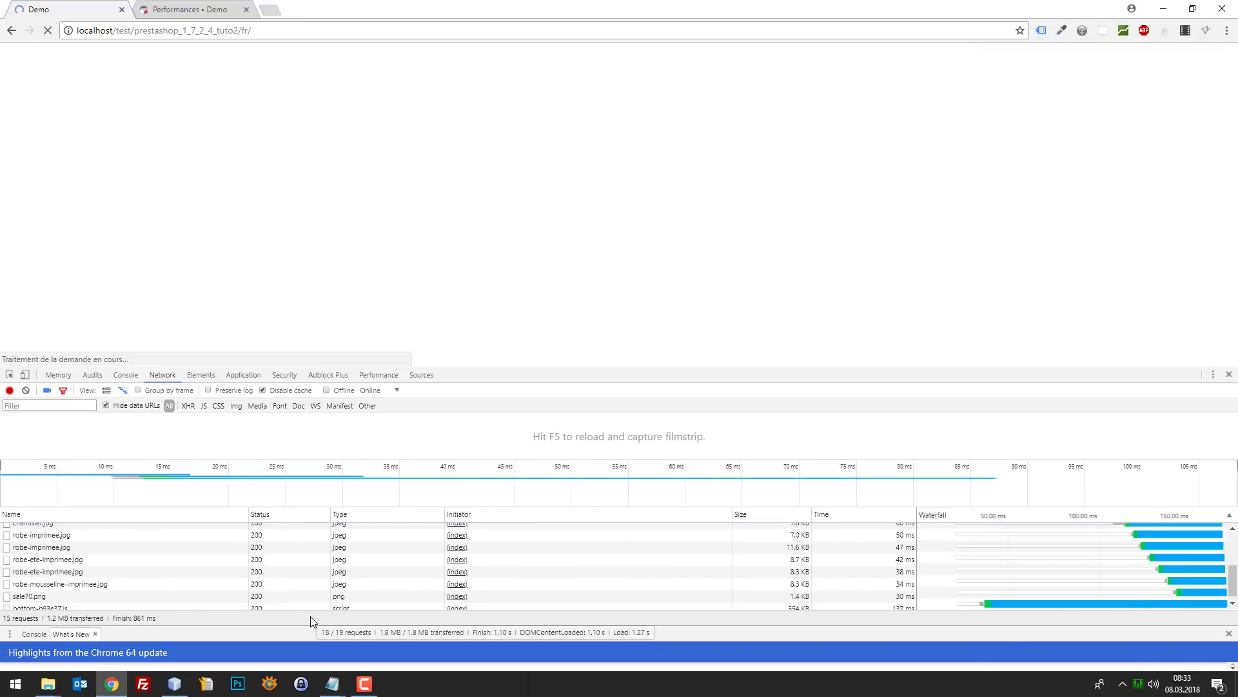
key("F5")
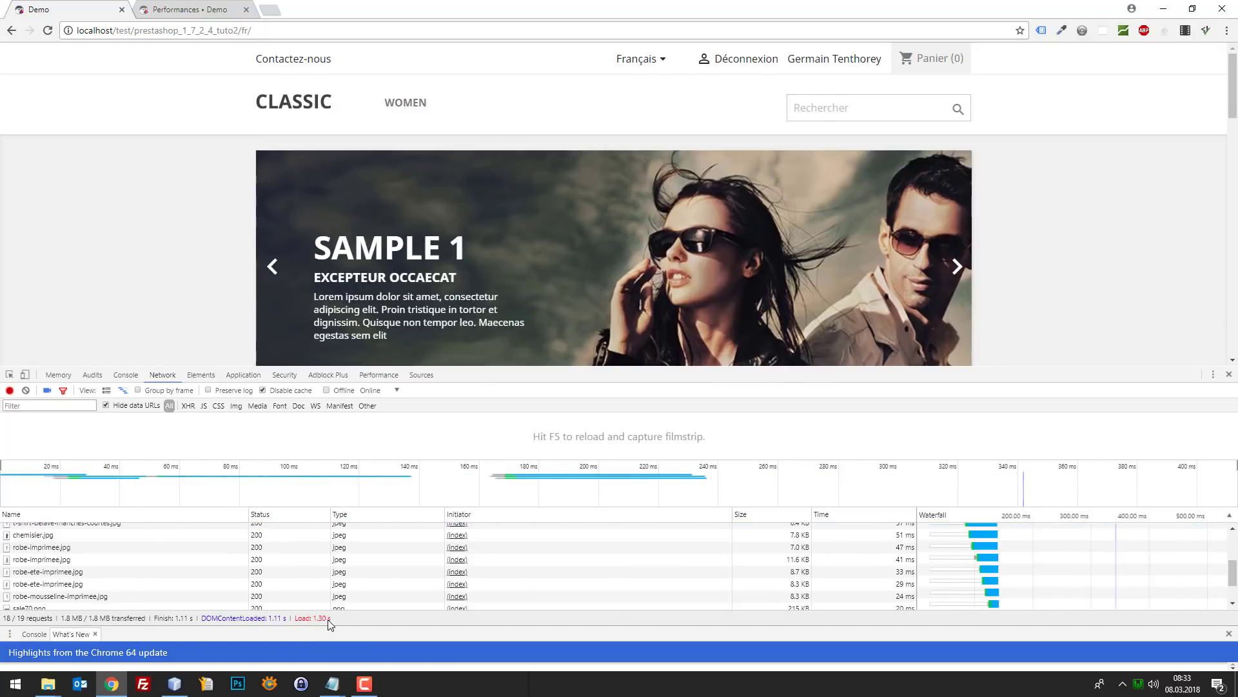
key("F5")
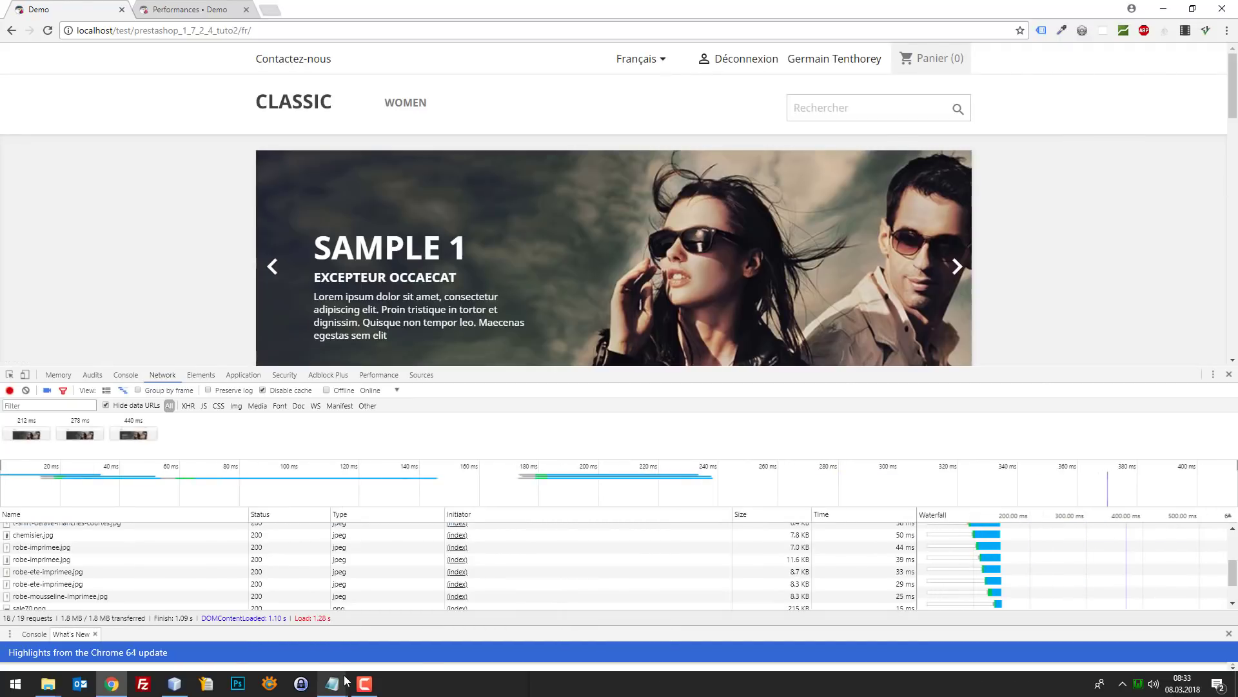
- Duplicate the "Avec cache (1er chargement)" line directly below itself in the untitled Notepad file
mouse_move(347, 681)
left_click(364, 647)
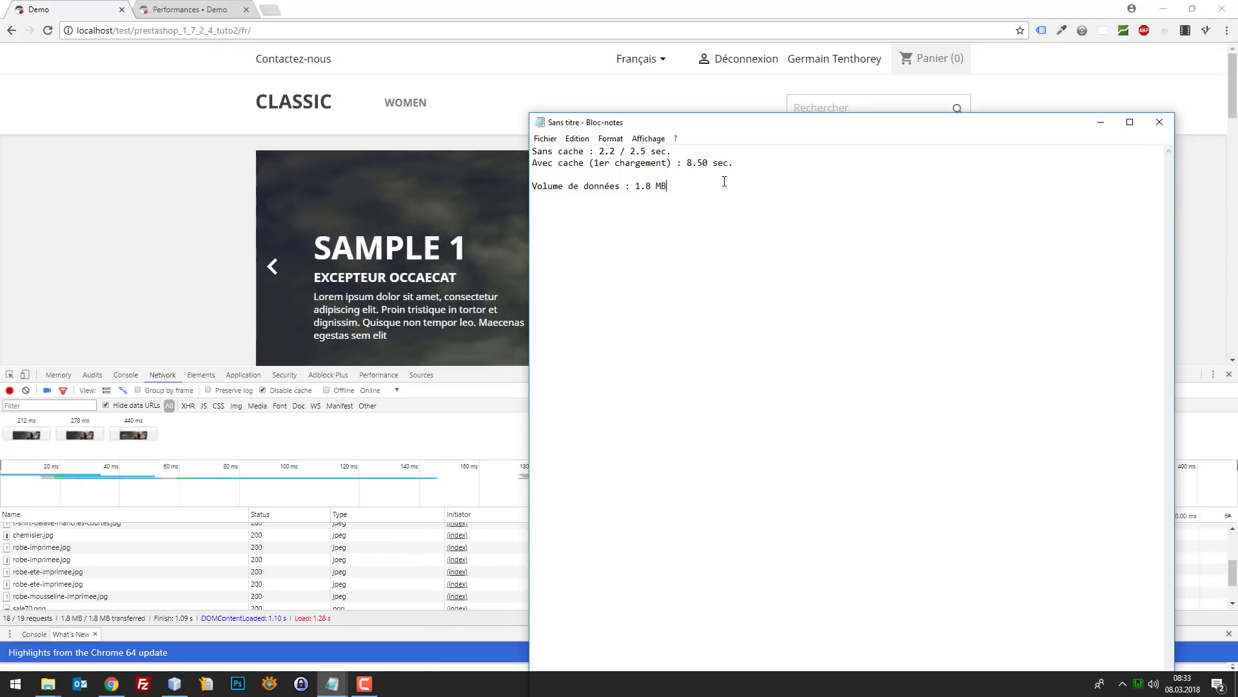
left_click_drag(742, 163, 509, 163)
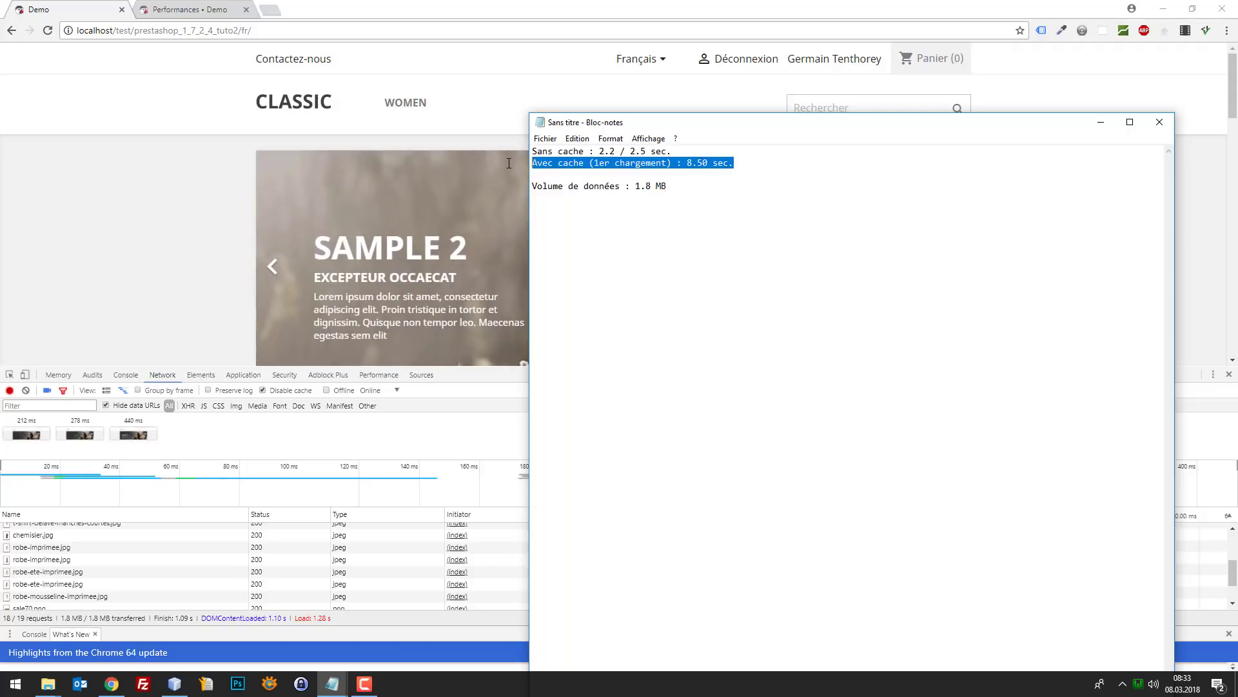
key("Left")
key("Return")
type("Avec cache (1er chargement) : 8.50 sec.")
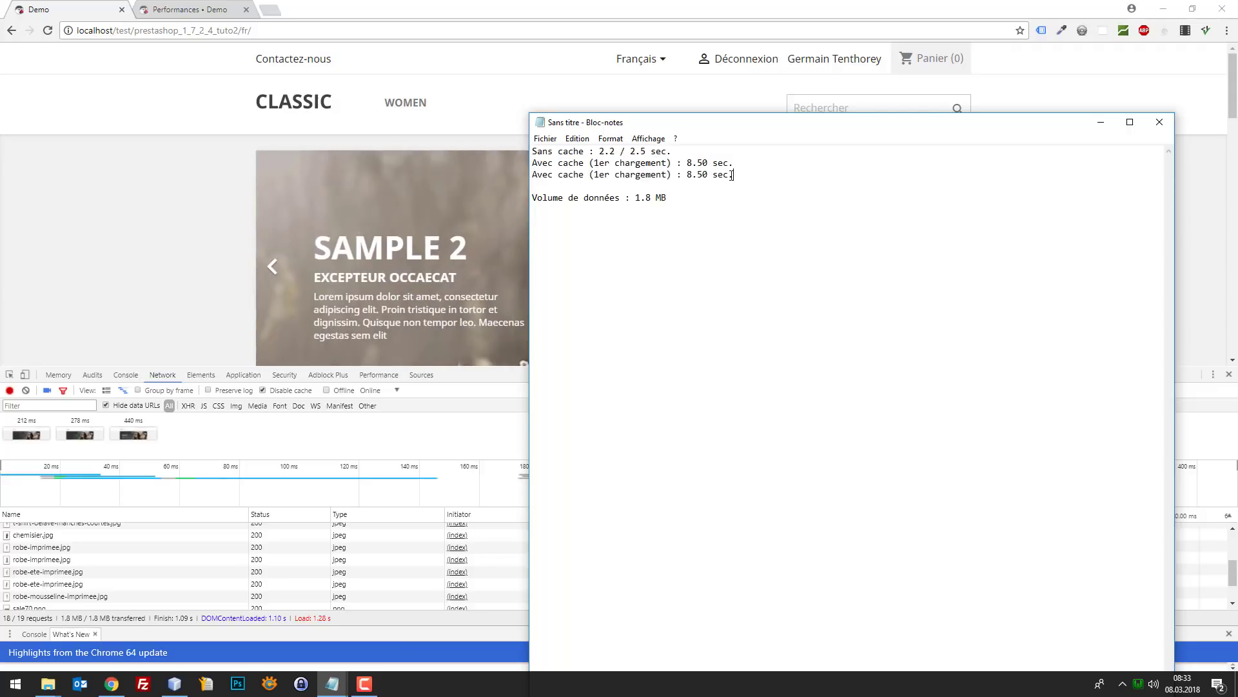
- Change the duplicated line to read "Avec cache (Xème chargement) : 1.30 sec."
double_click(601, 175)
key("Right")
key("BackSpace")
key("BackSpace")
key("BackSpace")
key("BackSpace")
key("BackSpace")
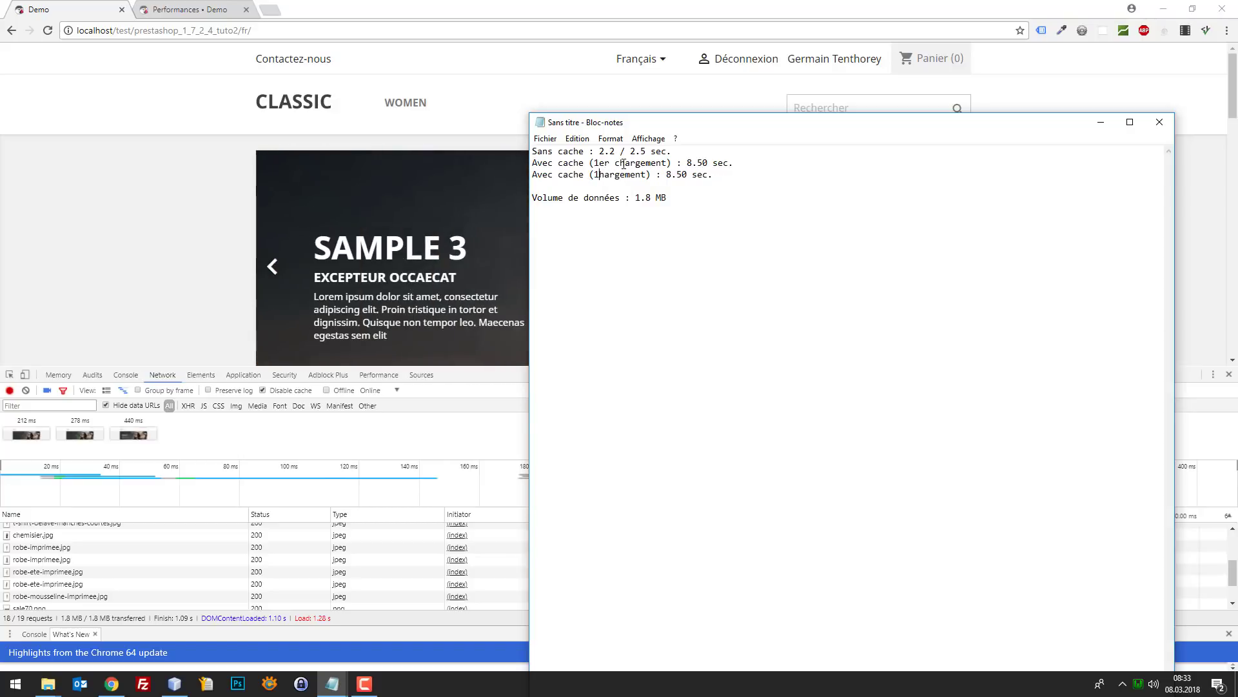
type("Xème c")
left_click_drag(693, 175, 712, 170)
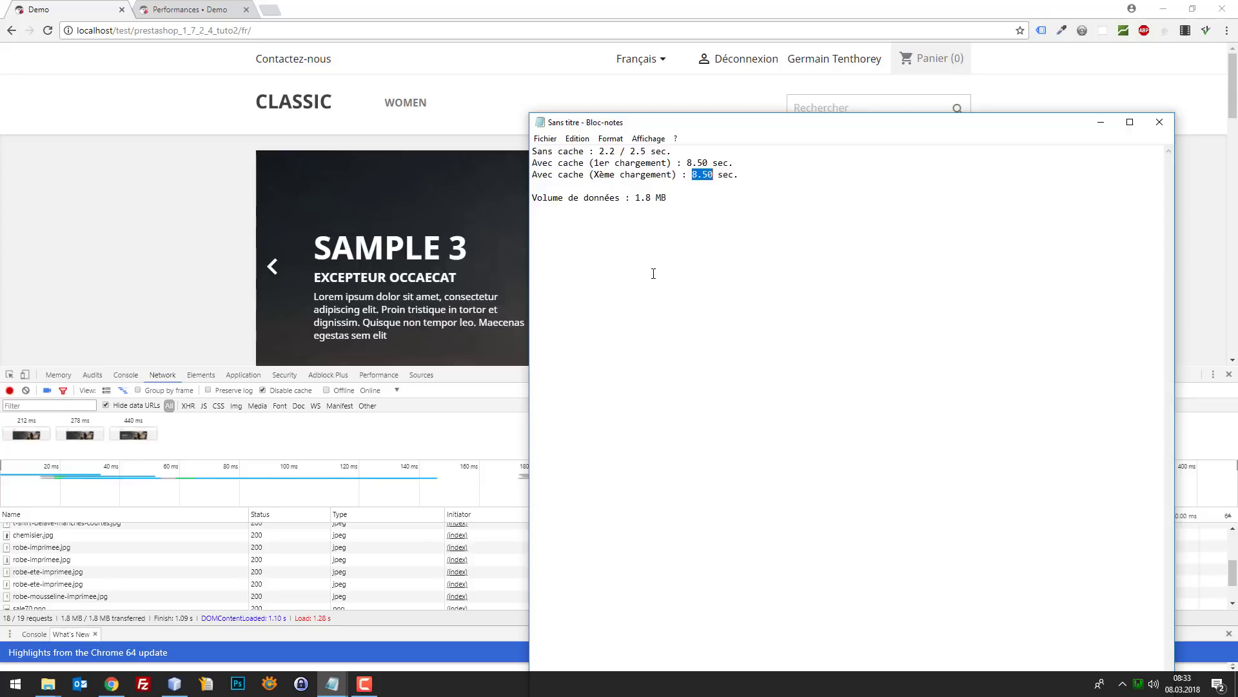
type("1.")
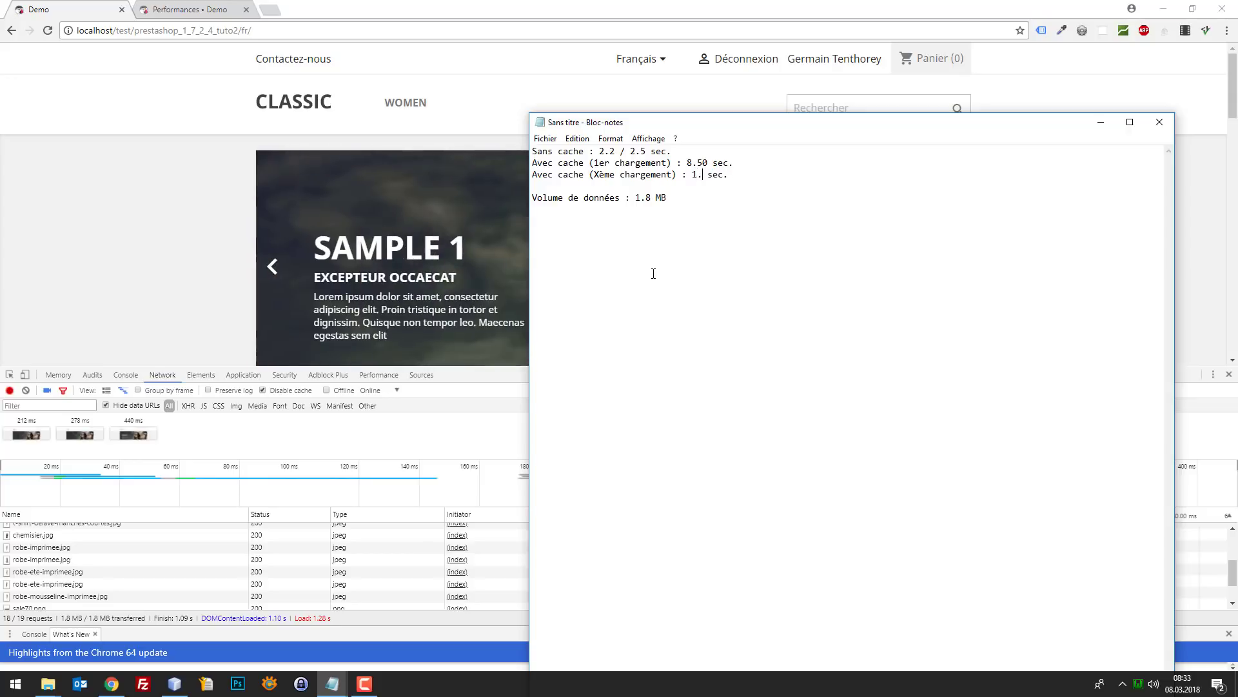
type("30")
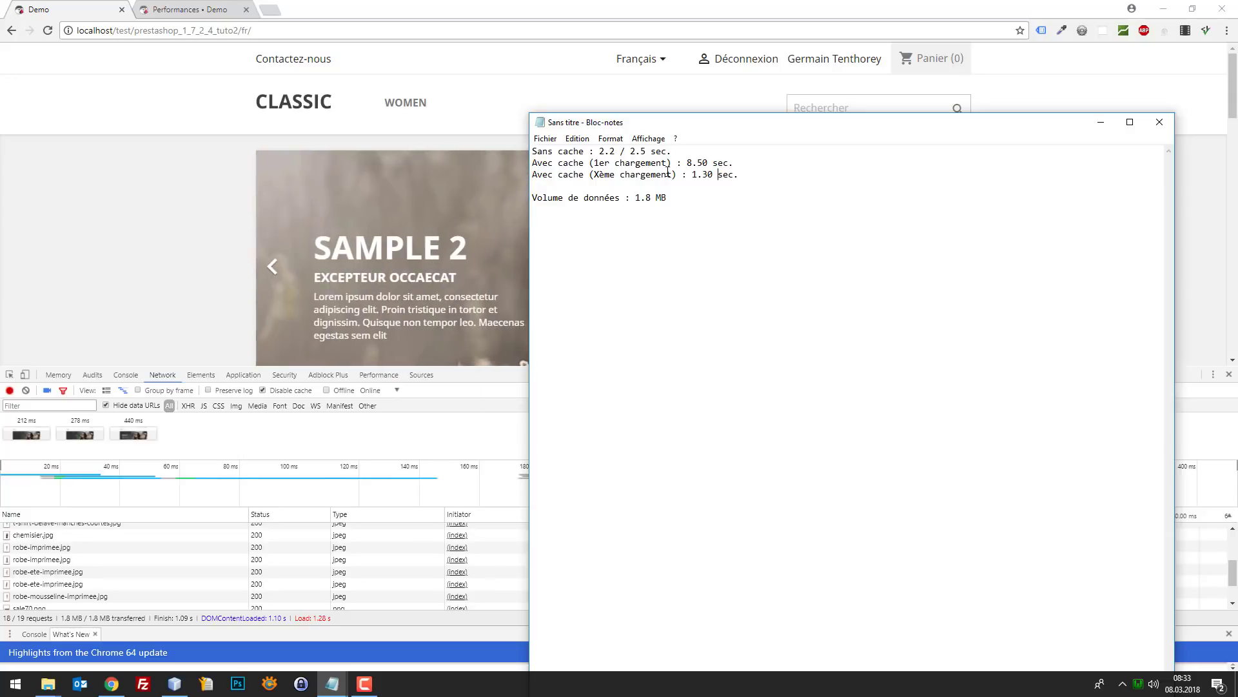
- Rewrite the uncached load times with two decimals as "2.20 / 2.50 sec."
type("0")
left_click(615, 151)
type("0")
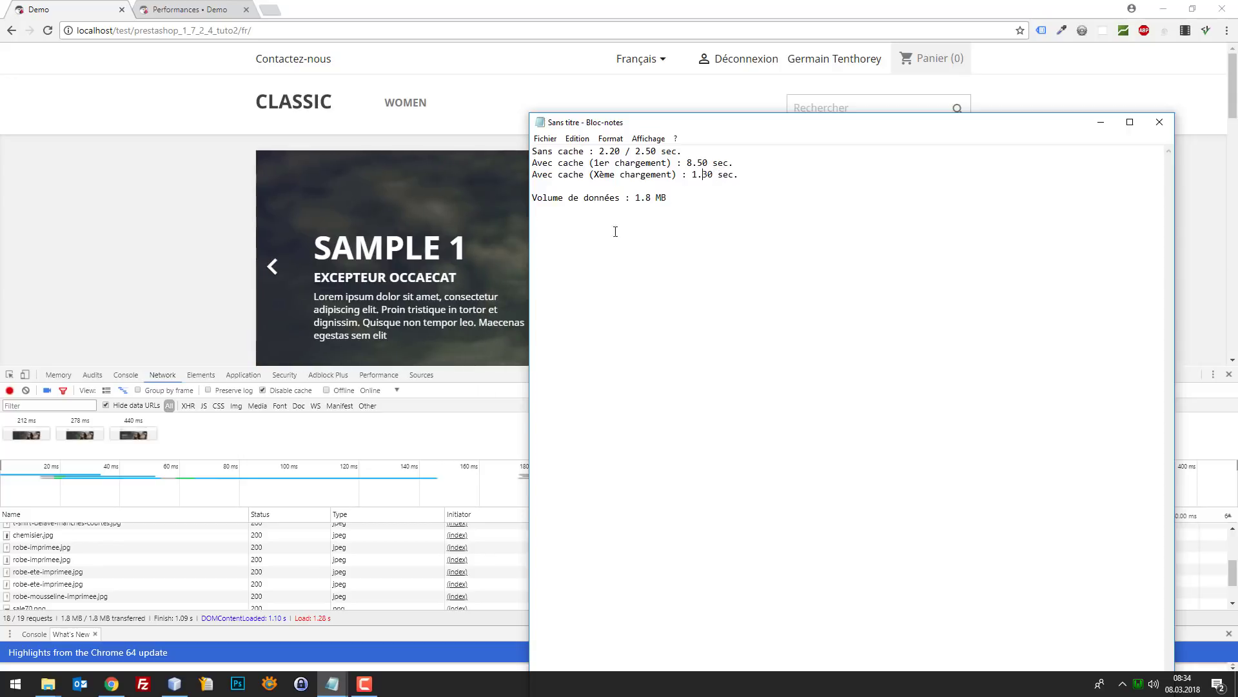
- Switch to Chrome, enlarge the developer tools slightly, and open the storefront homepage's source code
left_click(164, 379)
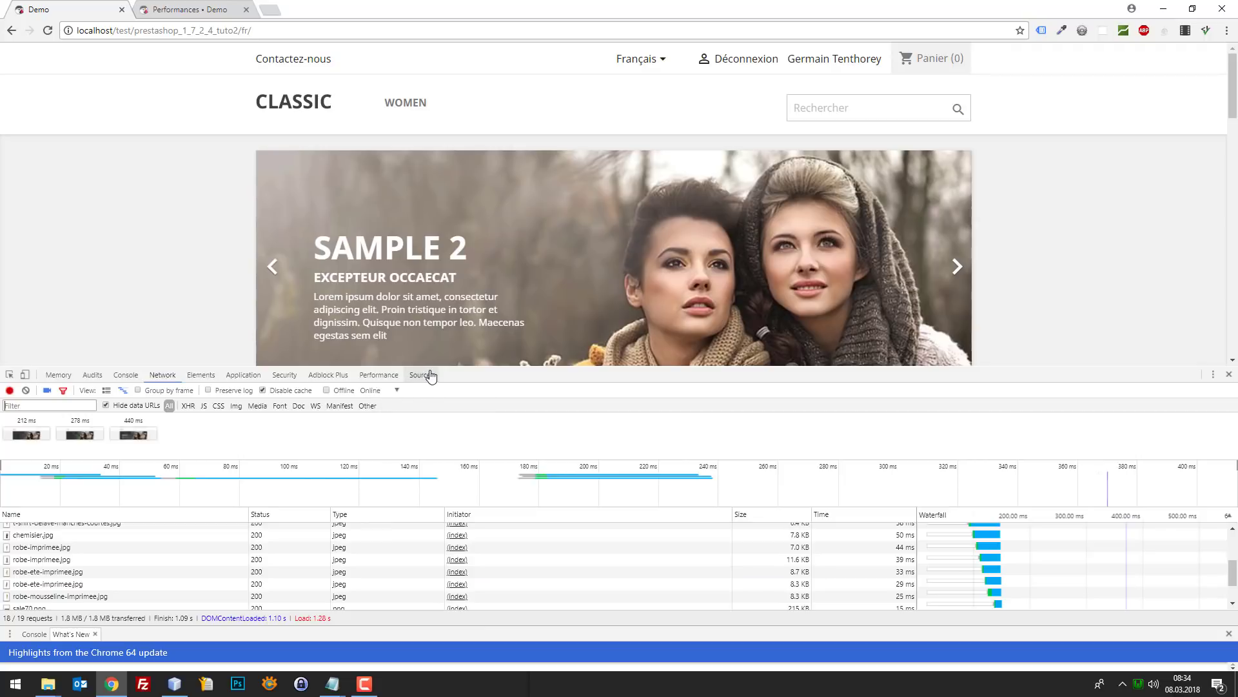
left_click_drag(462, 366, 479, 343)
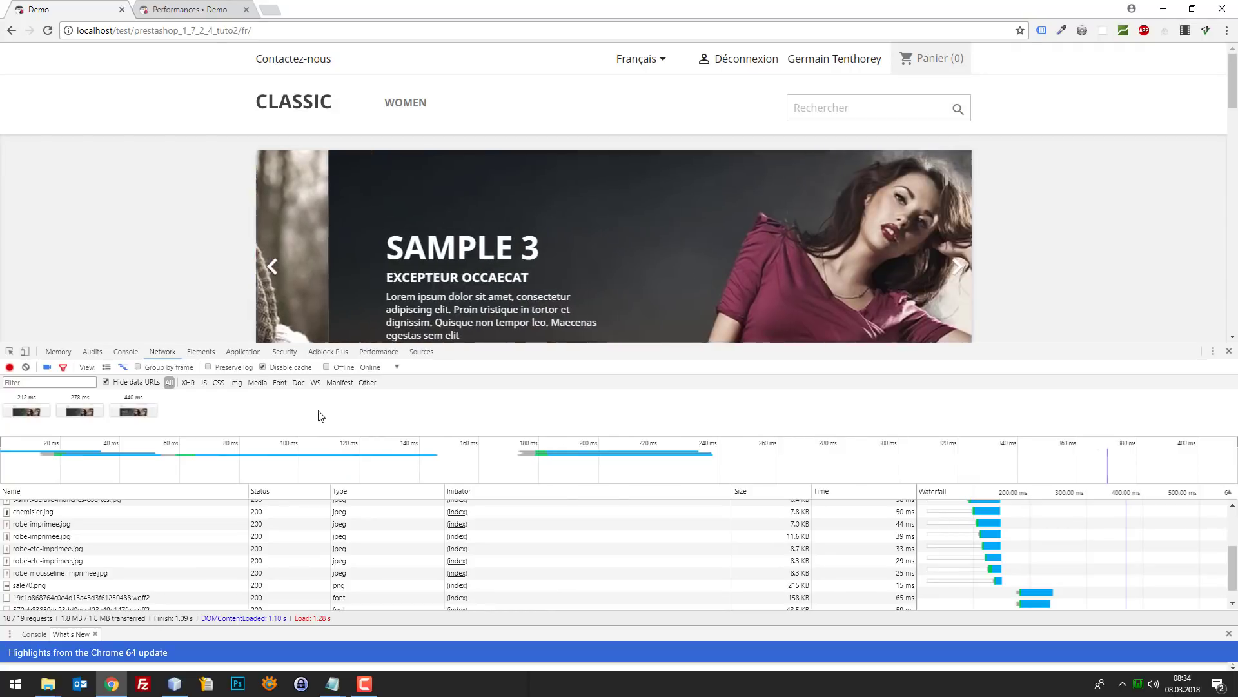
key("alt+Tab")
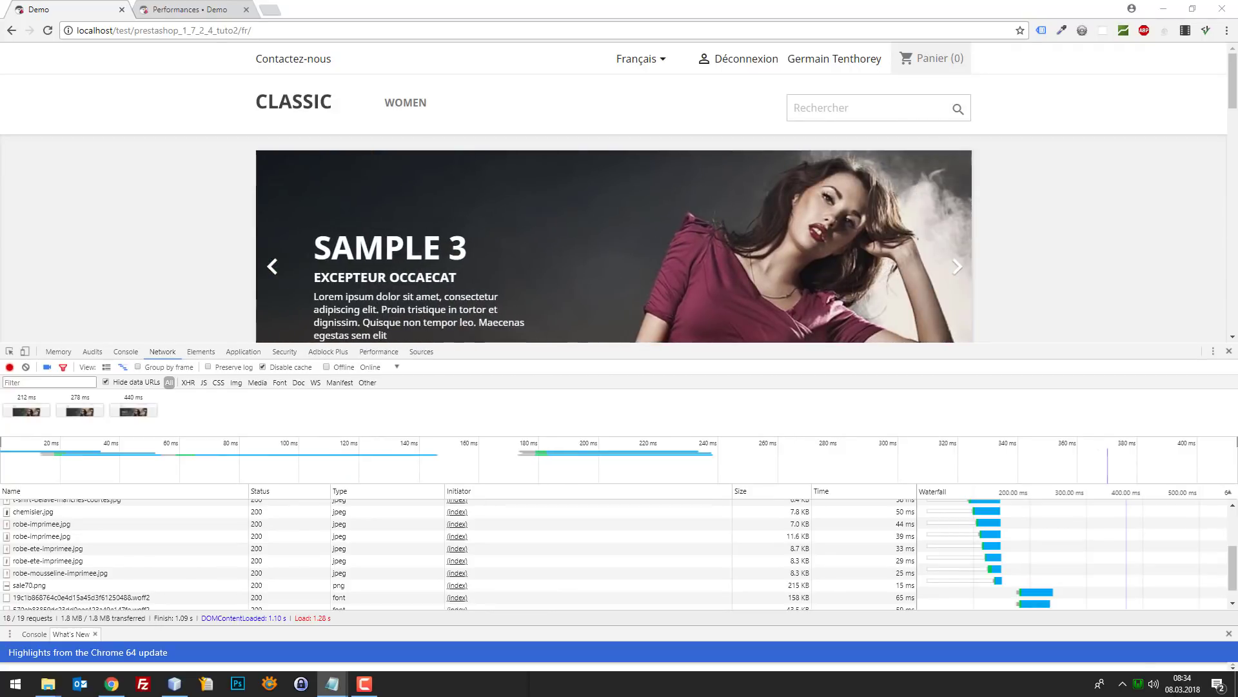
right_click(137, 167)
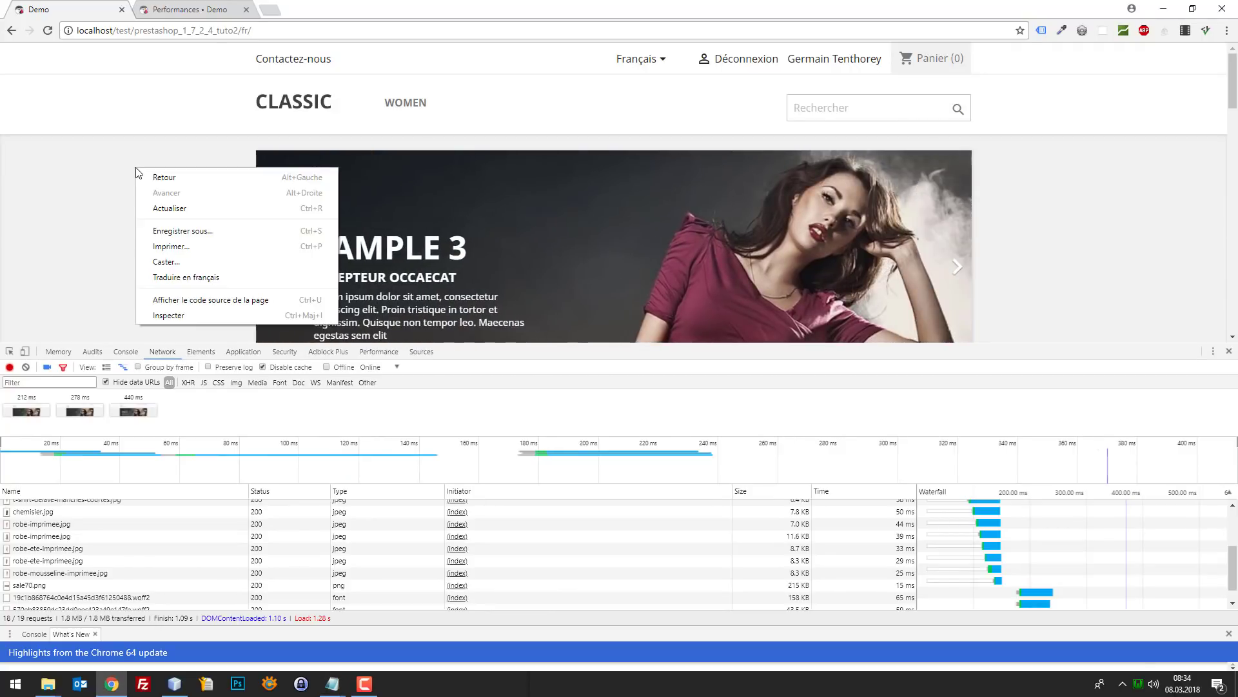
left_click(213, 301)
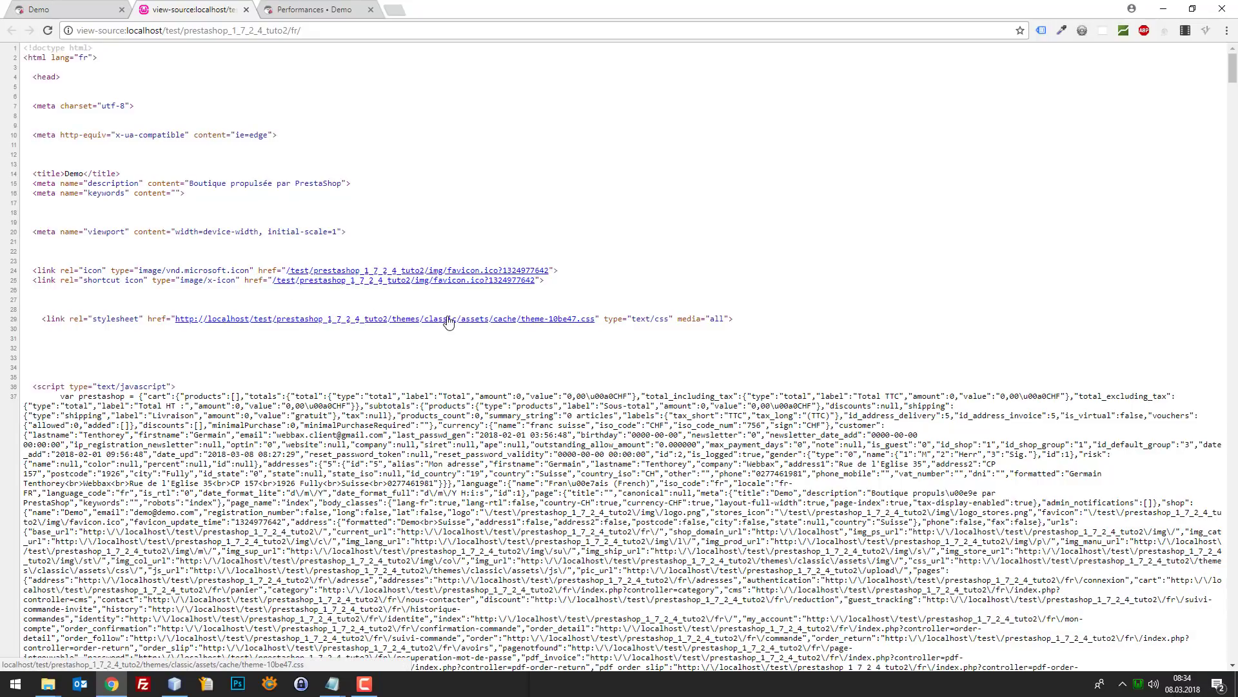
- Open the cached theme stylesheet linked in the page source, examine its combined and minified CSS, and close it
left_click(449, 320)
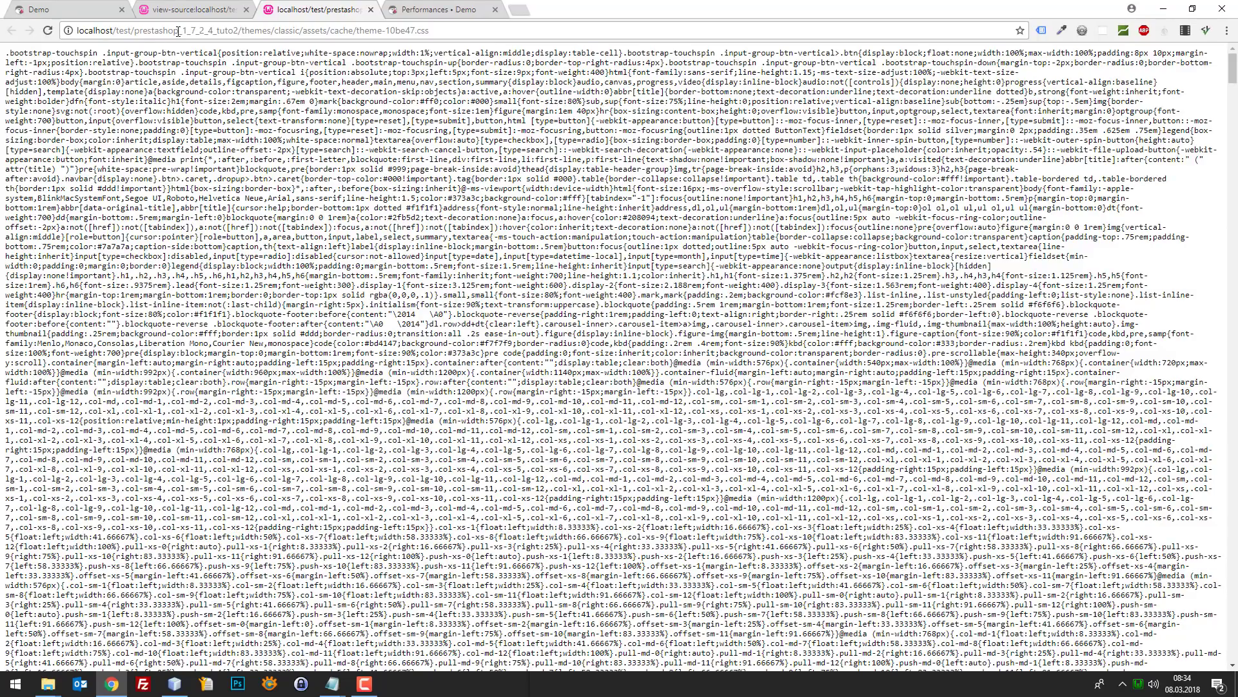
left_click_drag(126, 136, 1197, 576)
left_click(1005, 297)
key("alt+Tab")
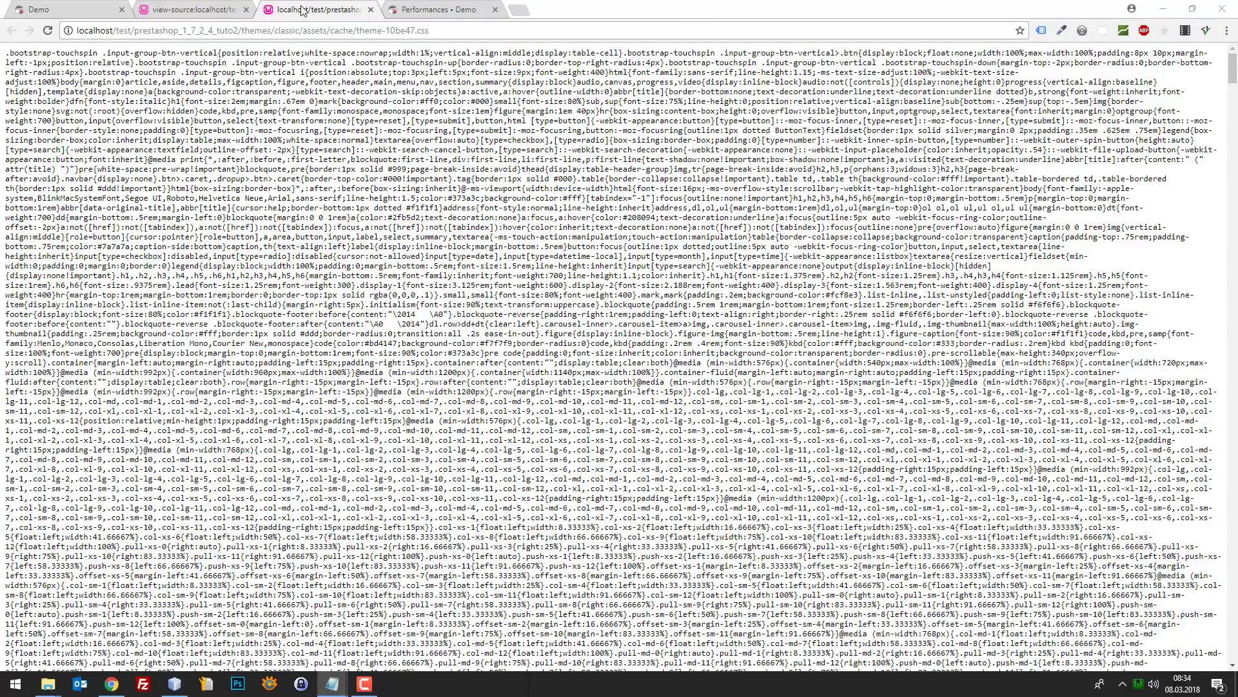
left_click(370, 10)
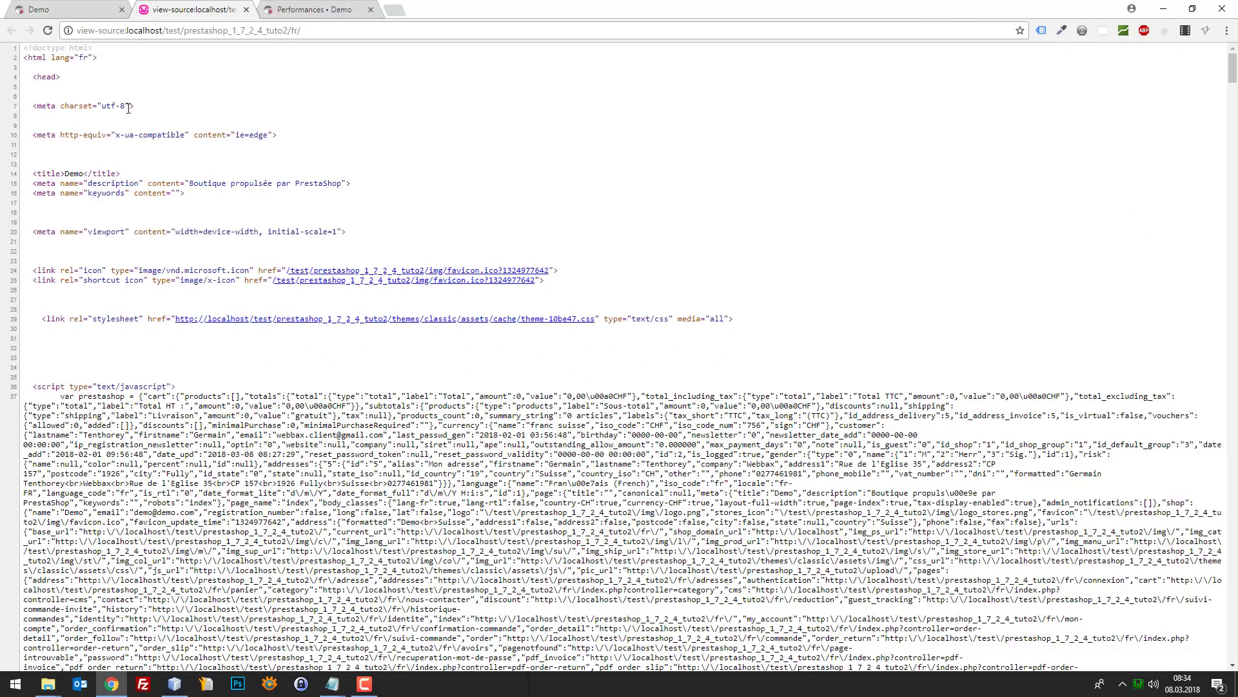
- Examine the homepage source below the stylesheet link, from the inline script to the start of the body, for JavaScript file references
scroll(219, 134, "down", 6)
scroll(227, 136, "up", 6)
left_click_drag(191, 374, 130, 341)
left_click(134, 347)
scroll(161, 326, "down", 15)
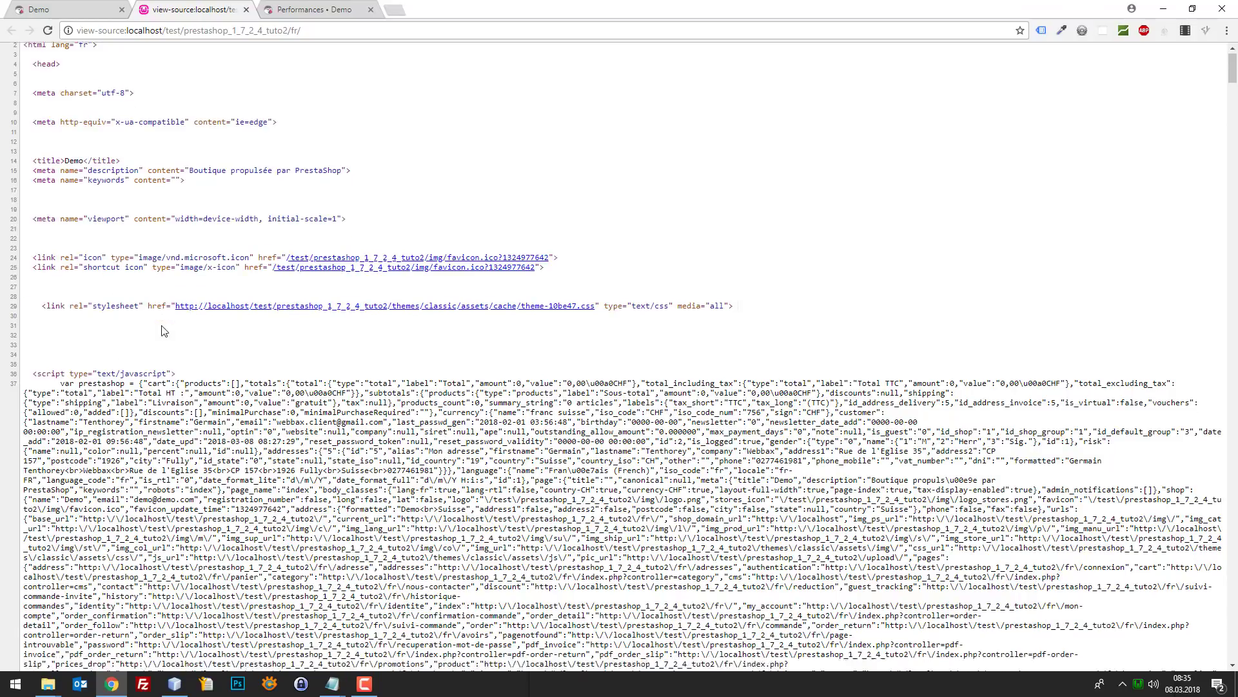
scroll(387, 426, "down", 3)
left_click_drag(480, 507, 3, 227)
scroll(39, 291, "down", 4)
scroll(263, 316, "up", 5)
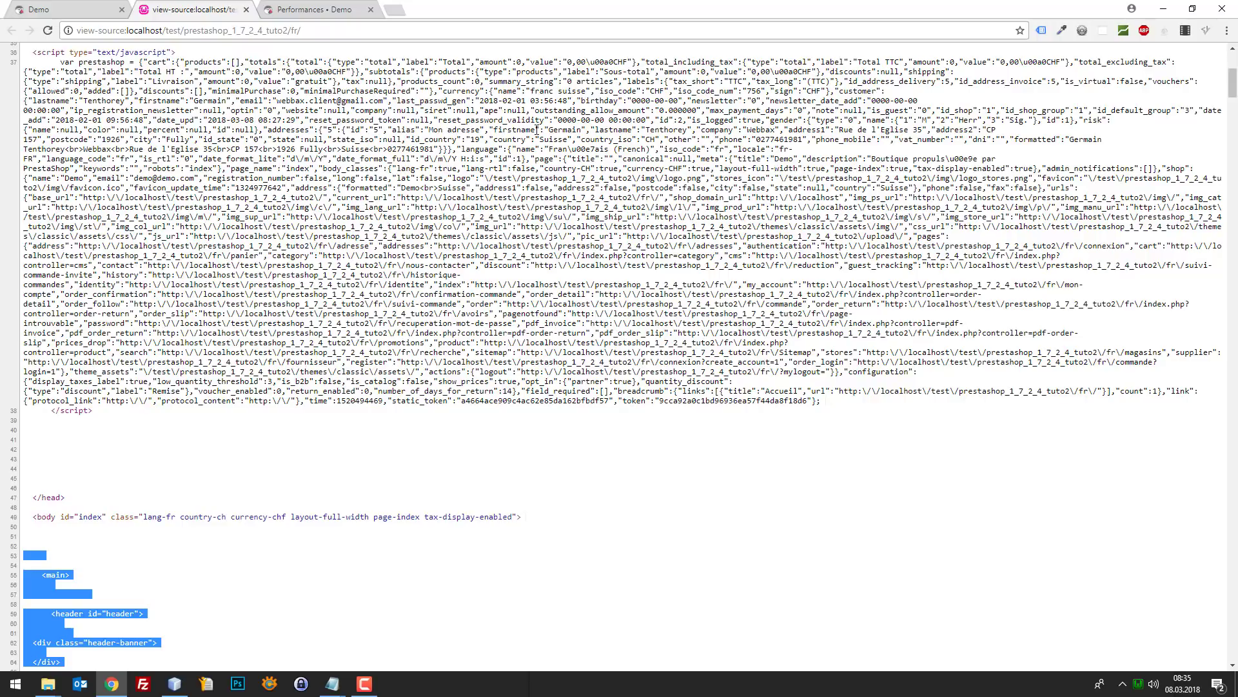
scroll(452, 258, "down", 1)
left_click(418, 388)
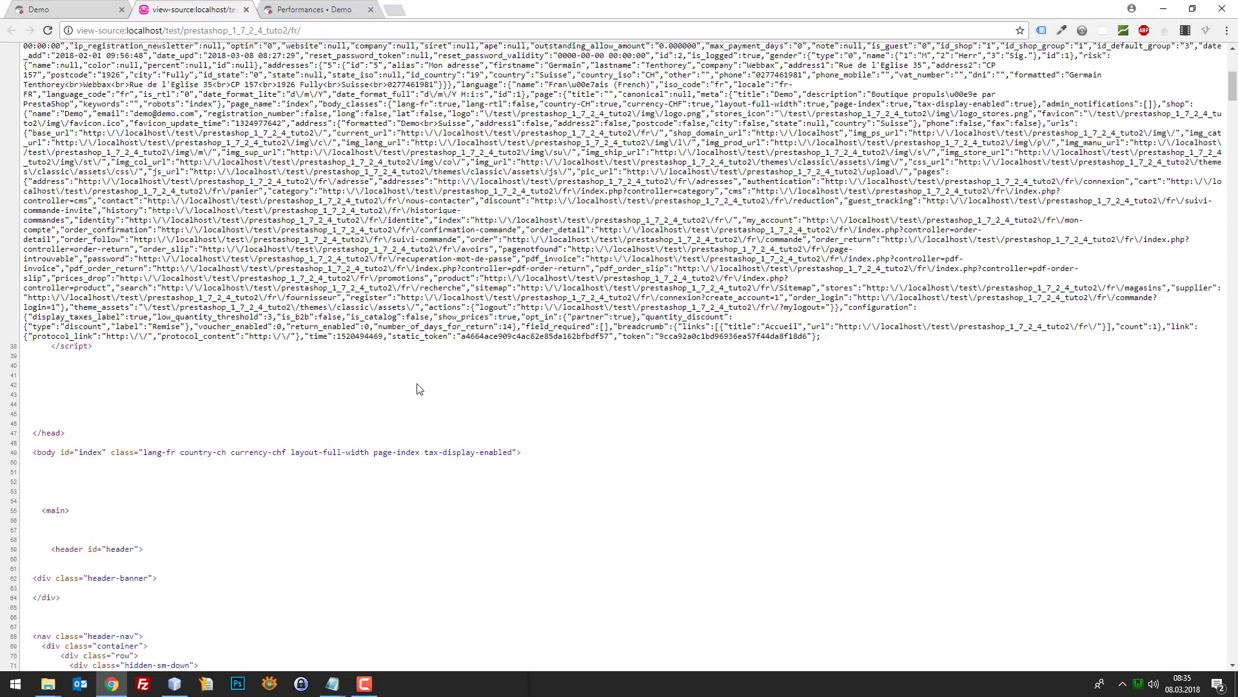
- Search the page source for ".js", open the cached JavaScript file it references, examine the compressed code, and close it
key("ctrl+f")
type(".js")
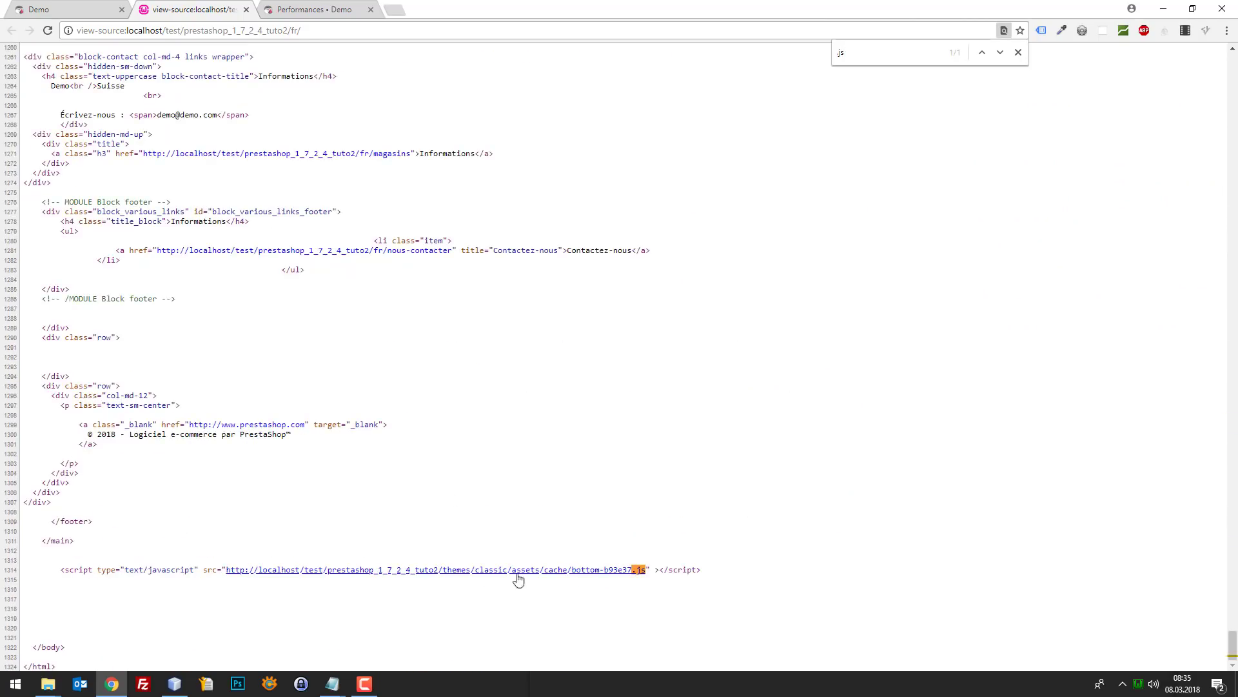
left_click(547, 571)
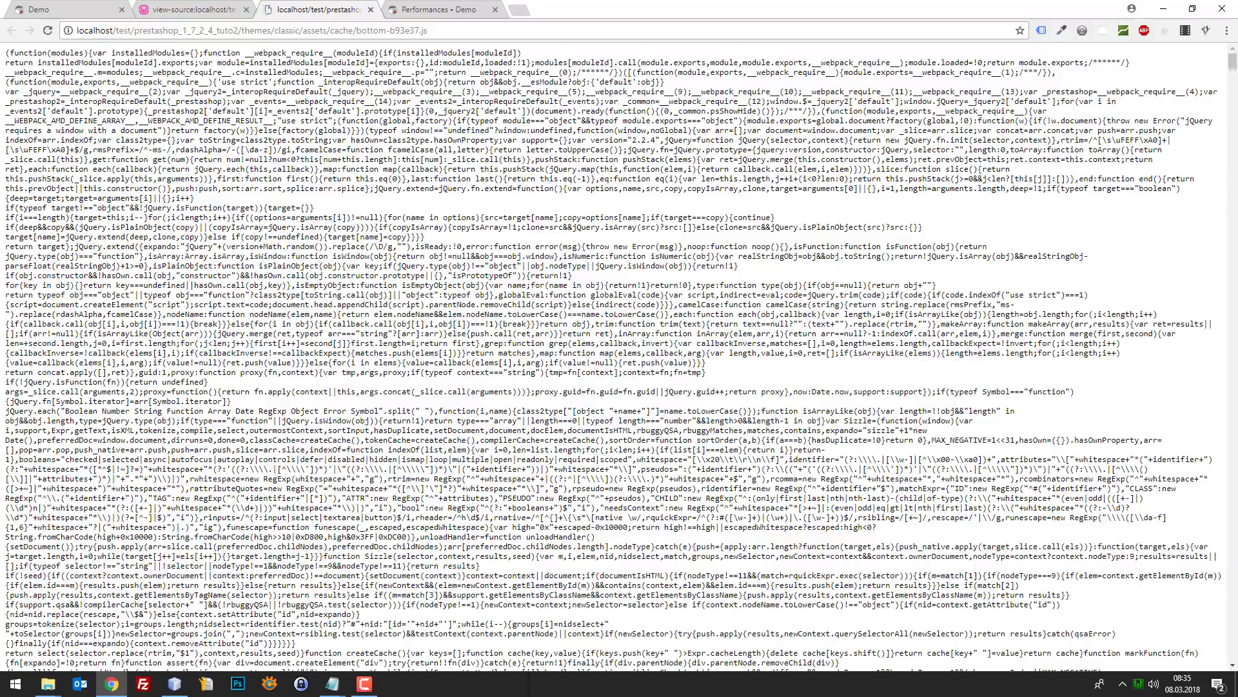
scroll(619, 350, "down", 20)
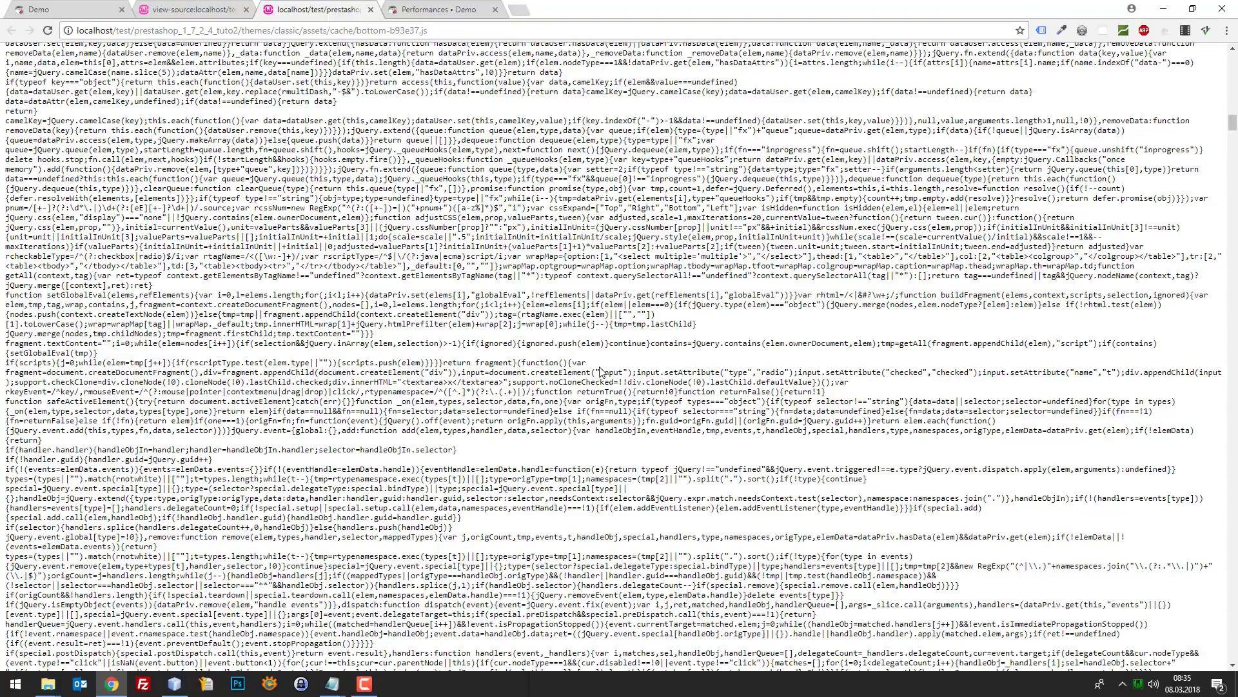
key("ctrl+w")
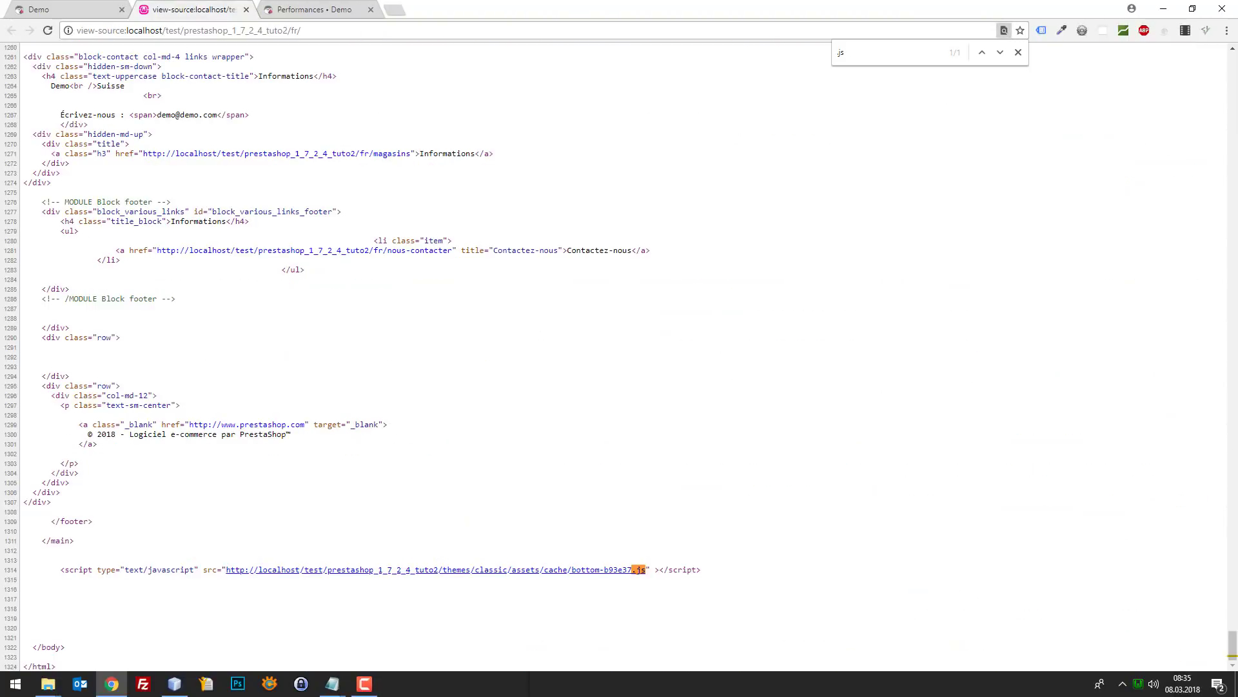
- Return to PrestaShop's Performances page and switch "Utiliser le cache" on to view its options, then off again
left_click(314, 9)
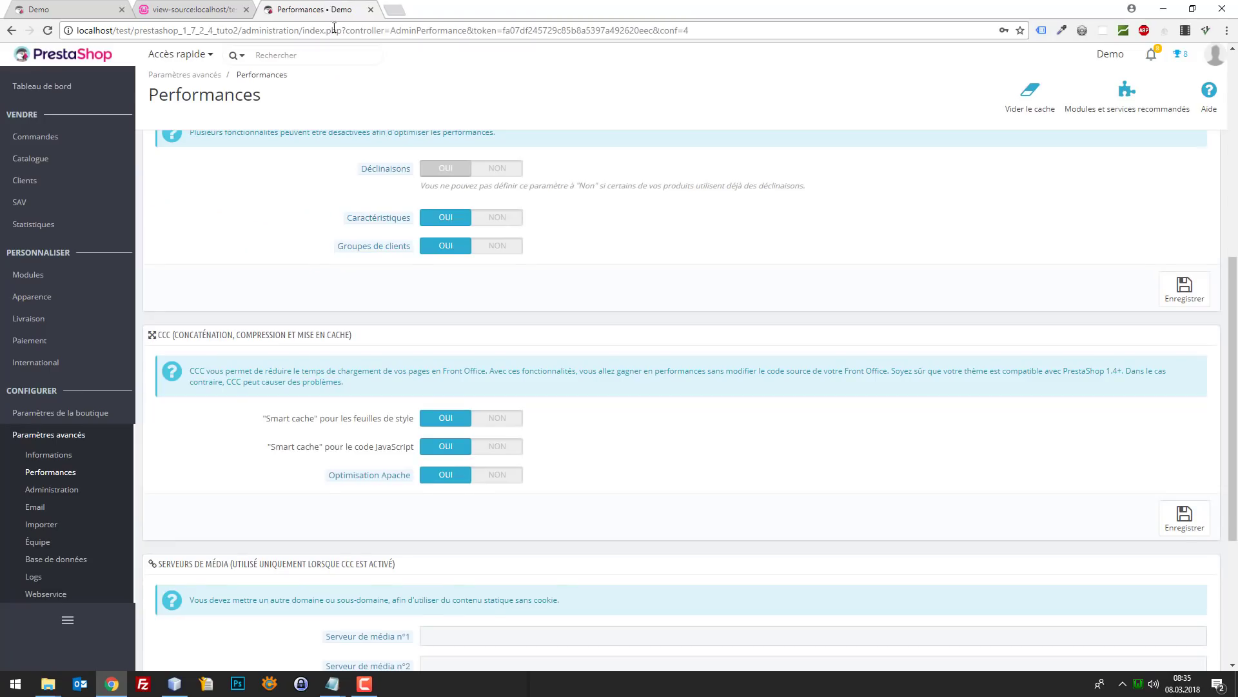
scroll(545, 216, "down", 4)
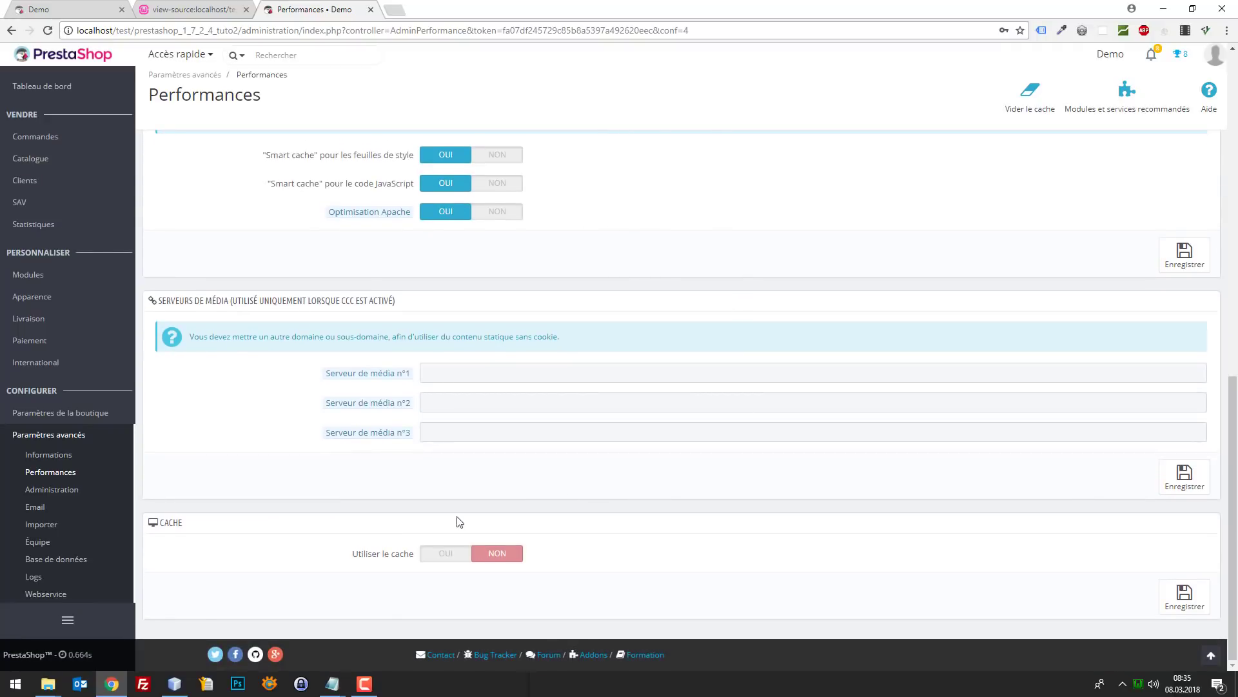
left_click(450, 554)
scroll(477, 545, "down", 2)
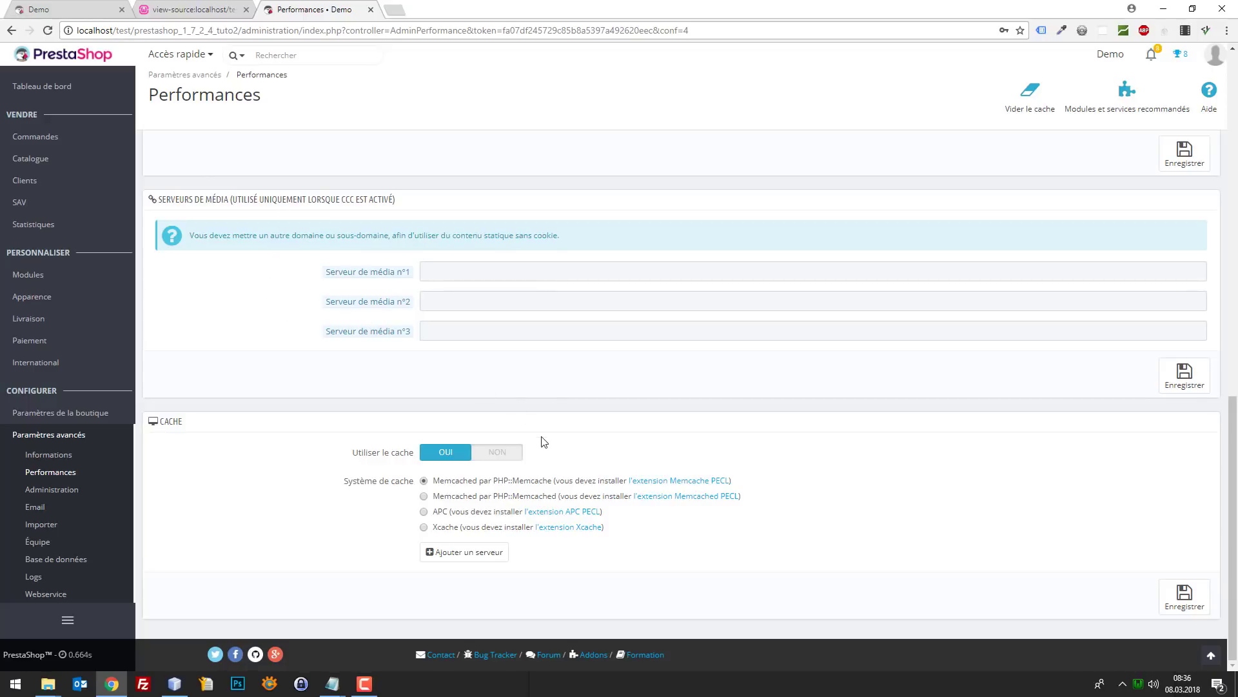
left_click(510, 453)
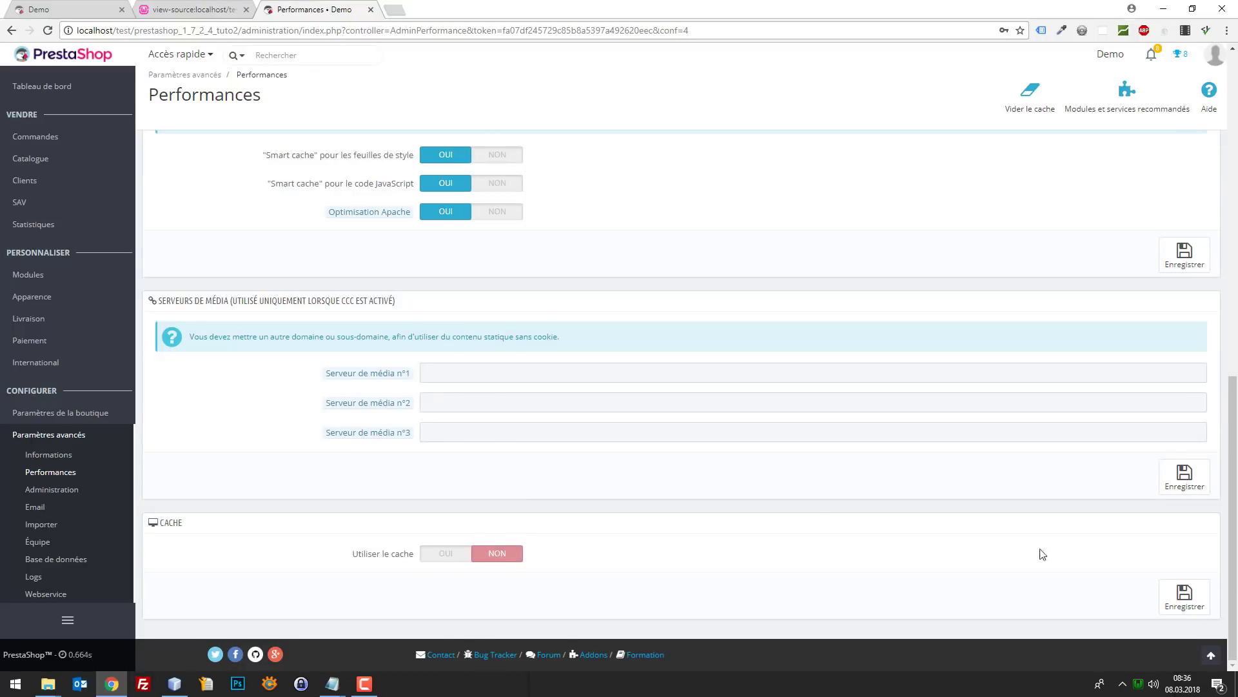
- Switch "Utiliser le cache" on again and compare the listed cache systems with the Smarty settings
left_click(451, 555)
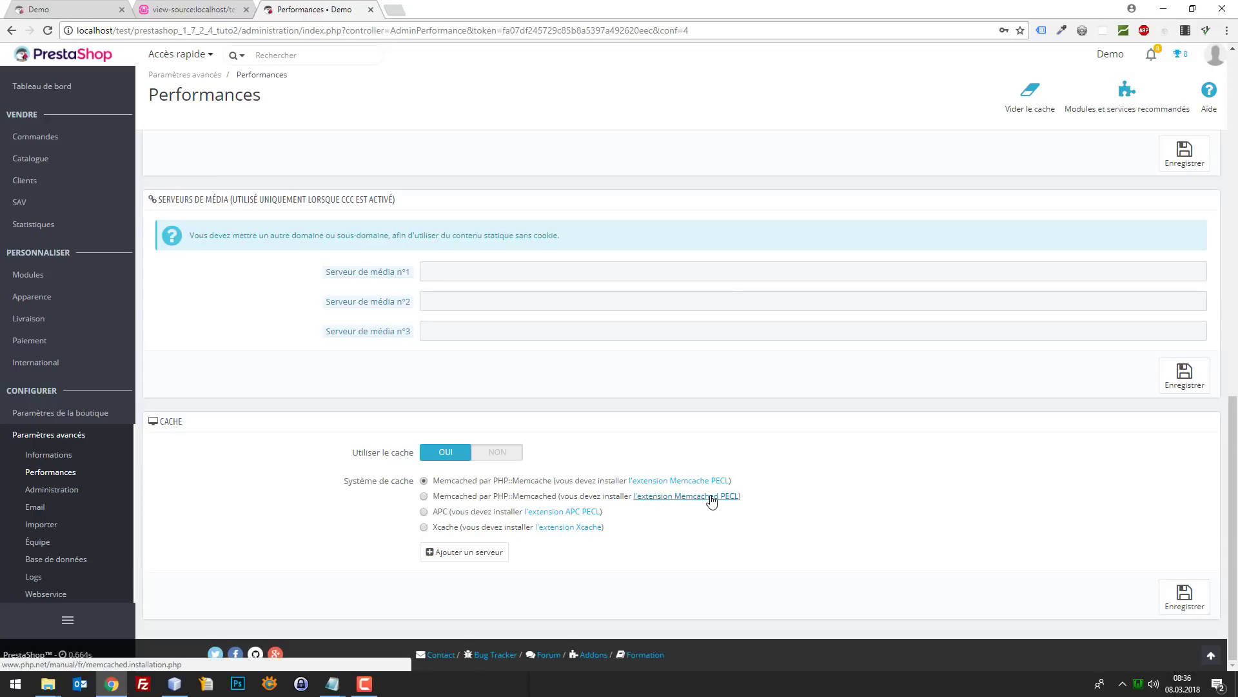
scroll(716, 500, "up", 1)
scroll(719, 497, "up", 15)
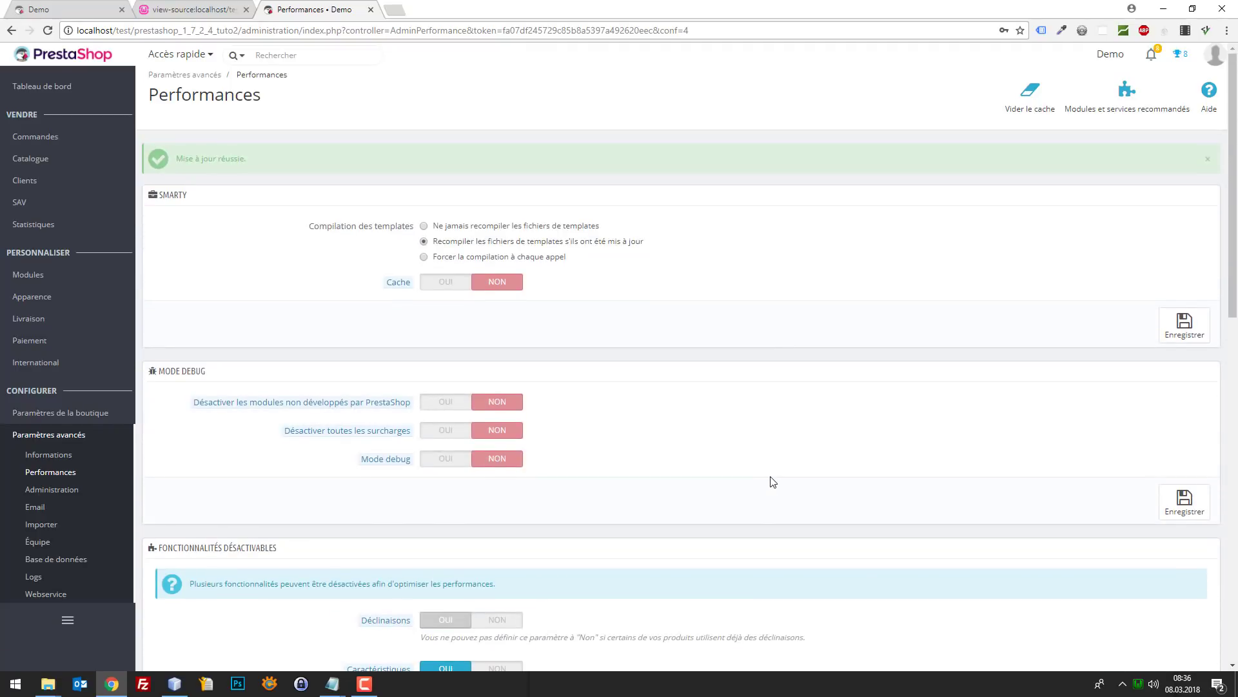
scroll(776, 481, "down", 15)
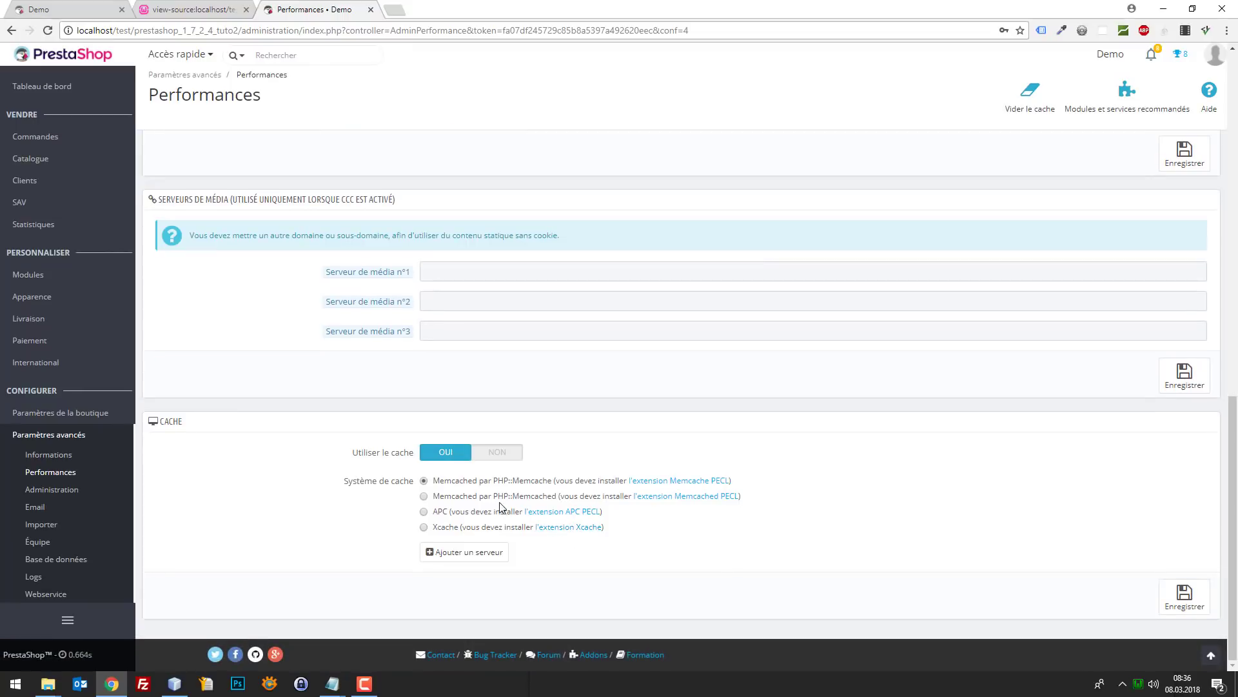
scroll(647, 383, "up", 15)
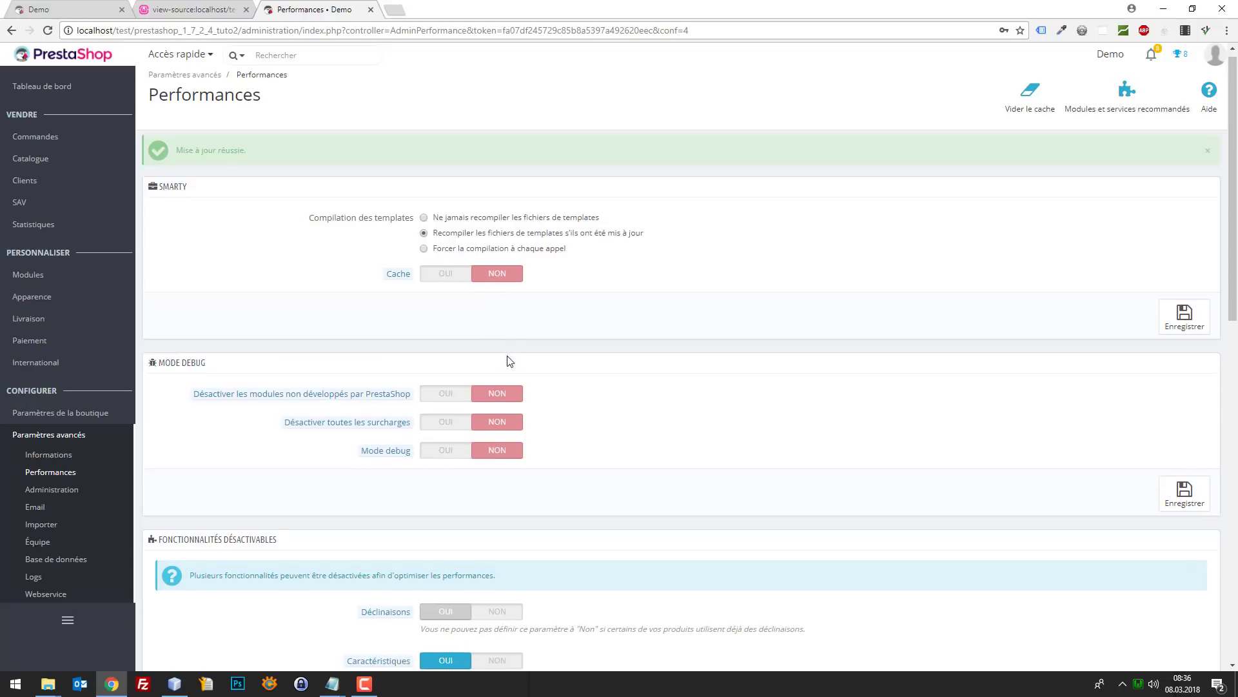
scroll(507, 362, "down", 15)
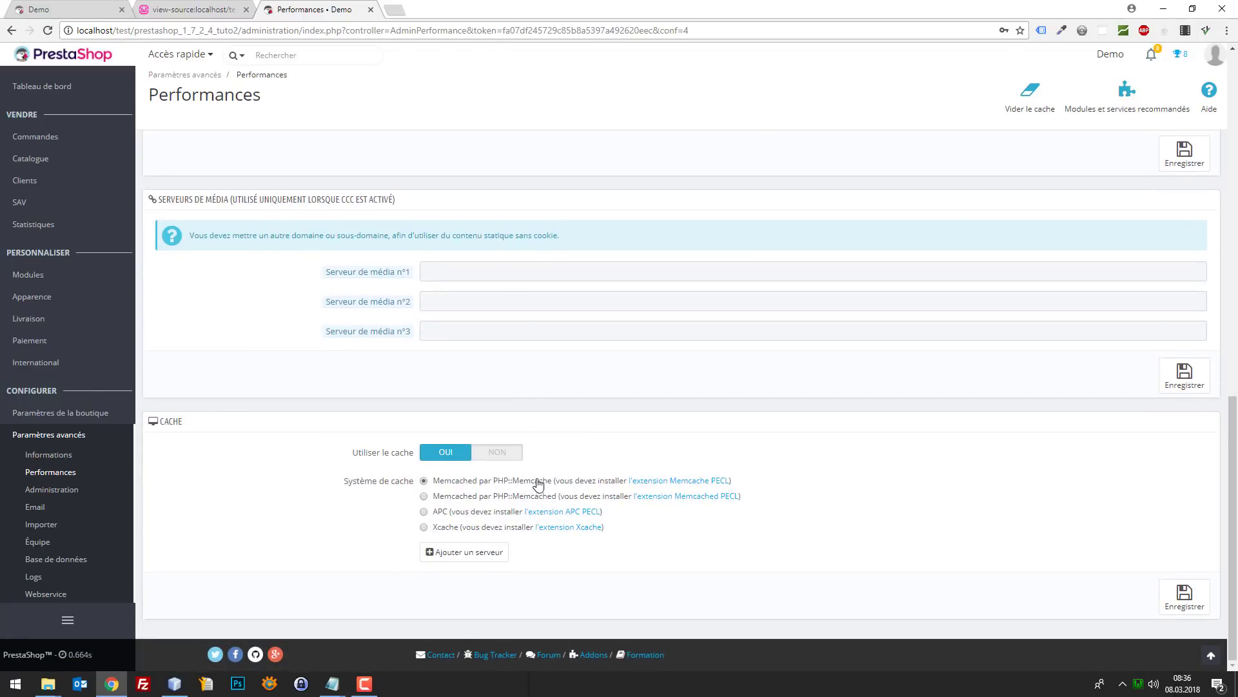
- Set "Utiliser le cache" to NON, save the Cache settings, and move the Performances tab next to the storefront tab
left_click(494, 455)
left_click(1185, 596)
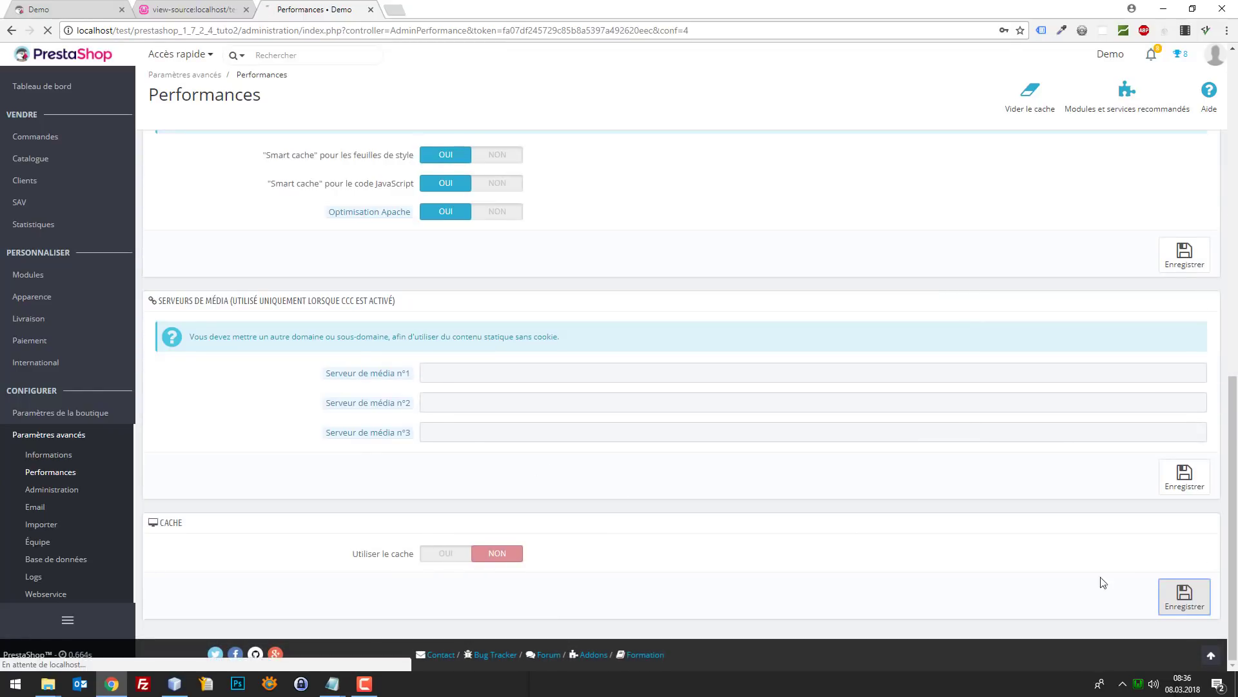
scroll(890, 407, "up", 6)
scroll(663, 279, "up", 1)
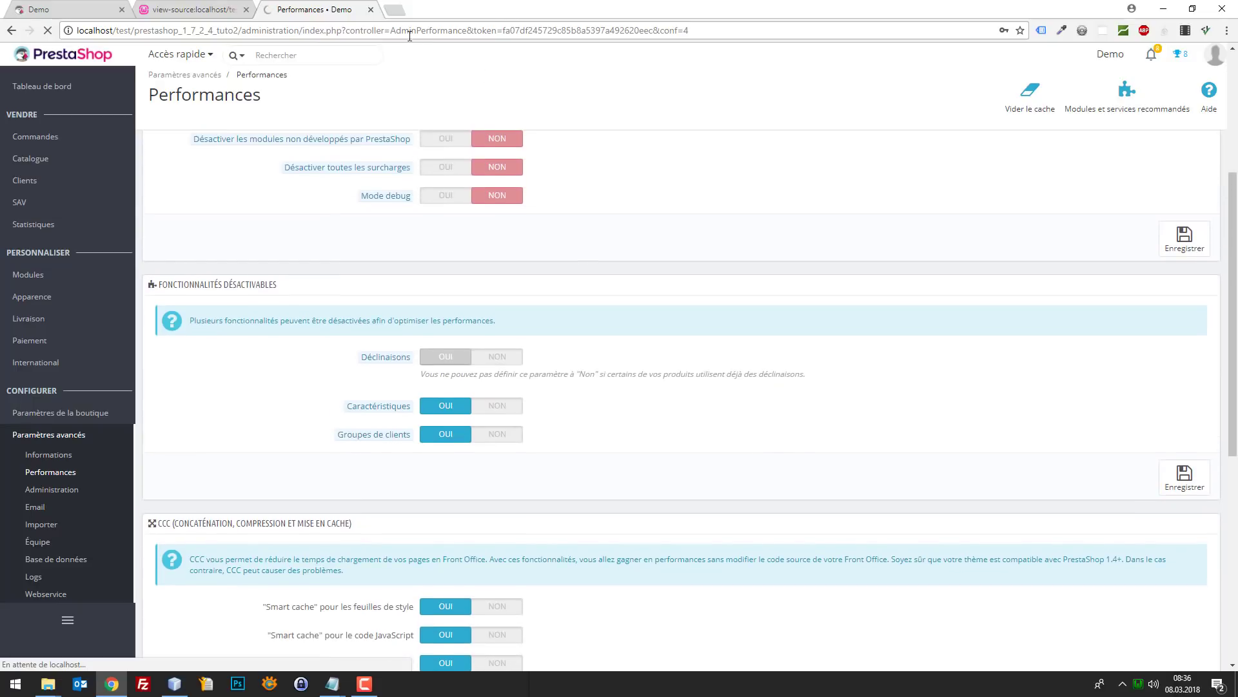
left_click_drag(309, 5, 205, 6)
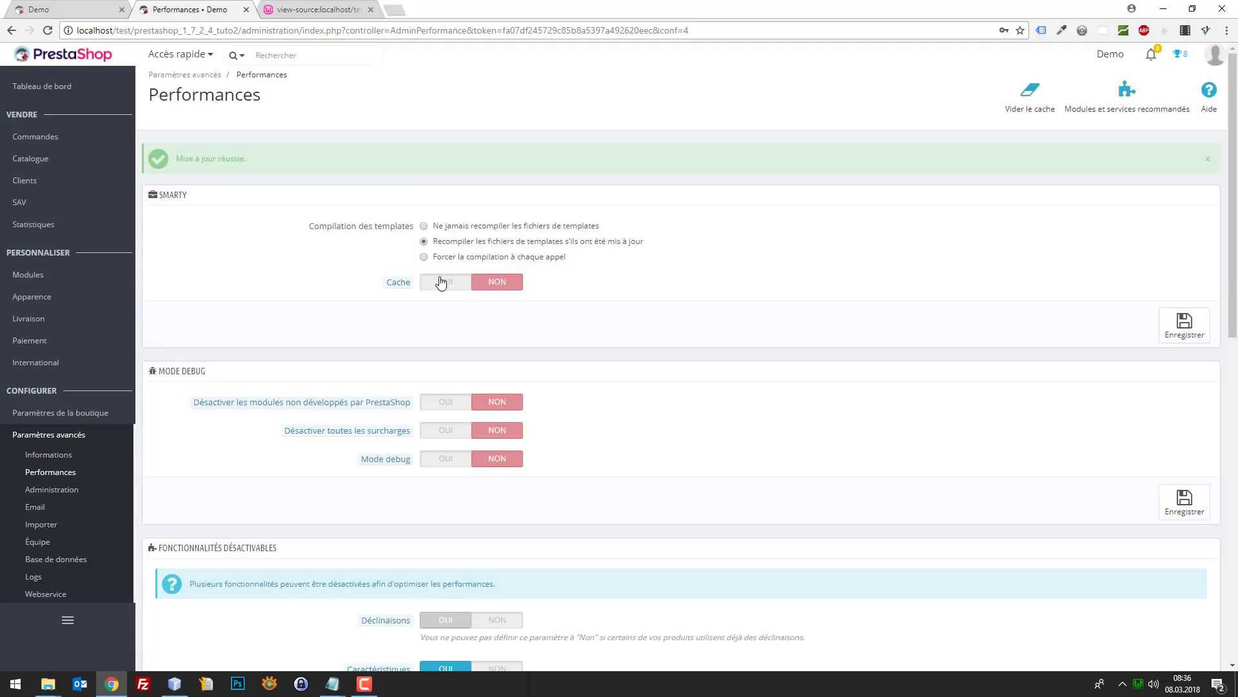
- Set the Smarty "Cache" option to OUI with file-system caching and clearing on each modification, and save the settings
left_click(455, 290)
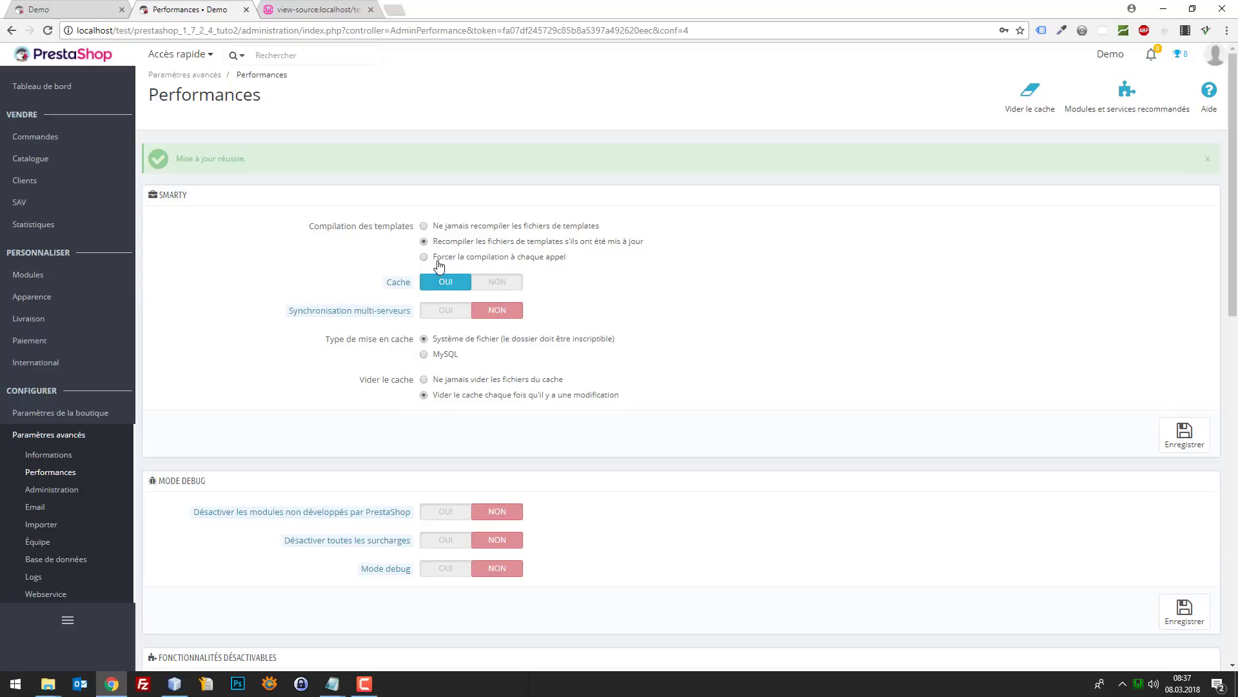
left_click(483, 288)
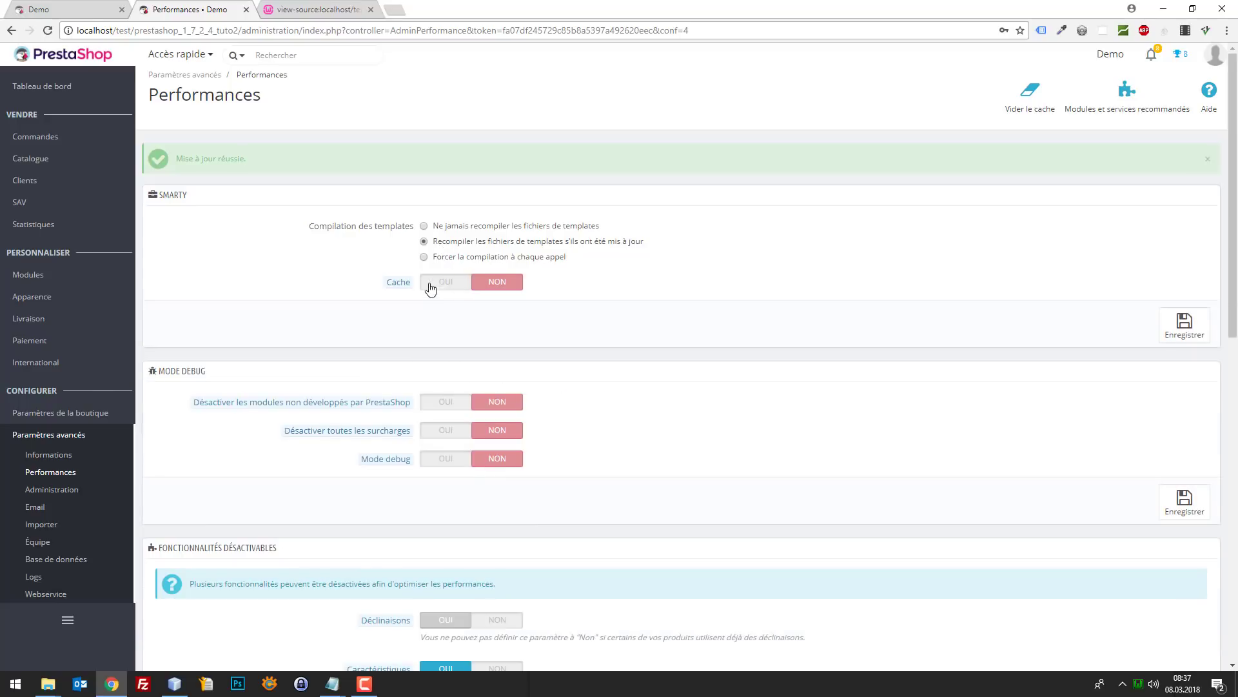
left_click(448, 288)
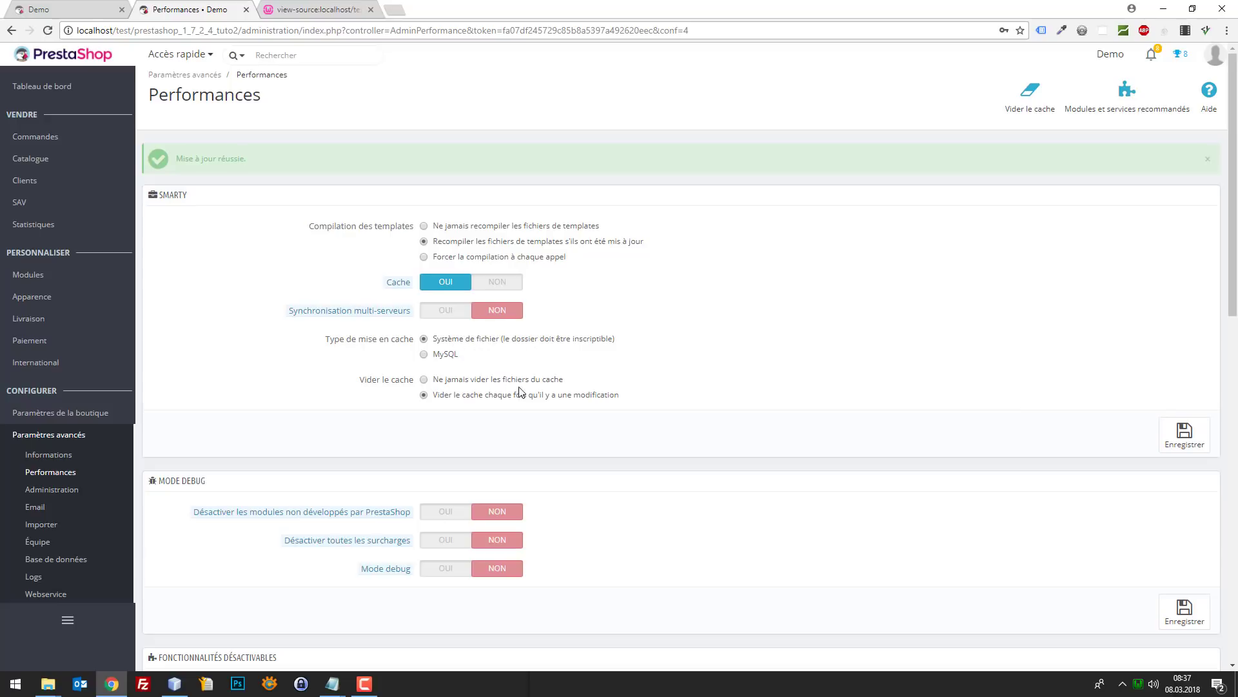
left_click(1198, 449)
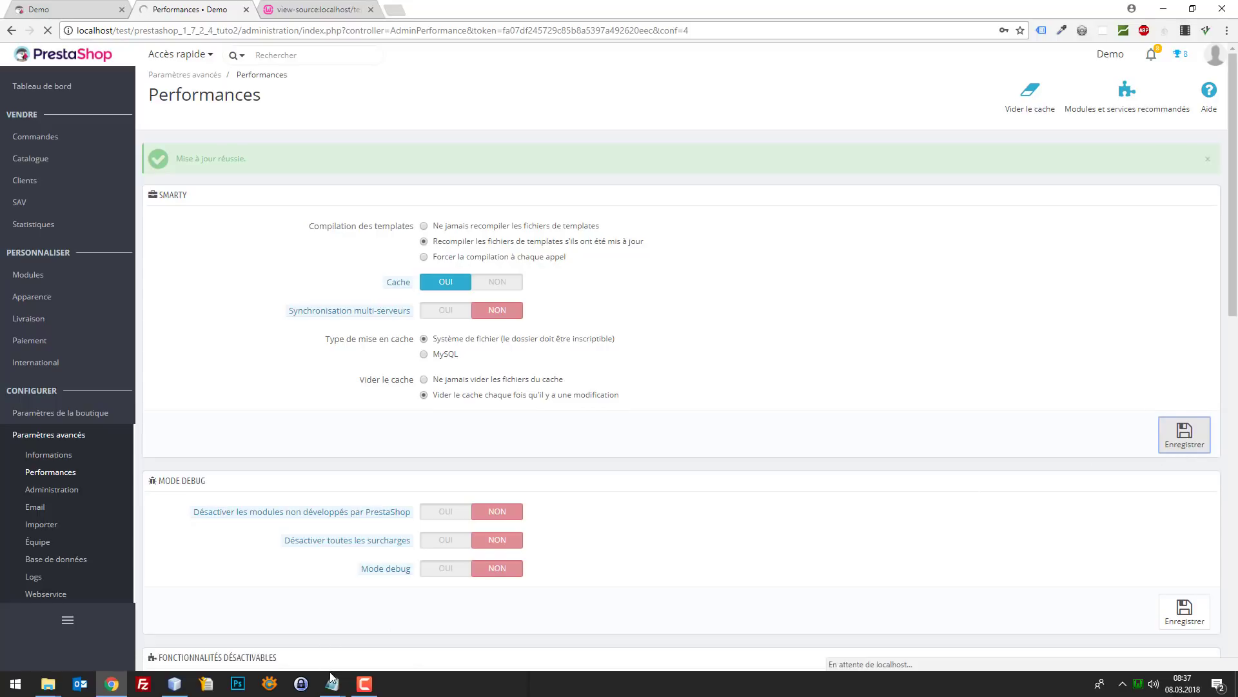
- In the Notepad notes, insert a blank line after "Sans cache" and add "CCC" after "Avec cache" on both lines below
mouse_move(333, 680)
left_click(376, 613)
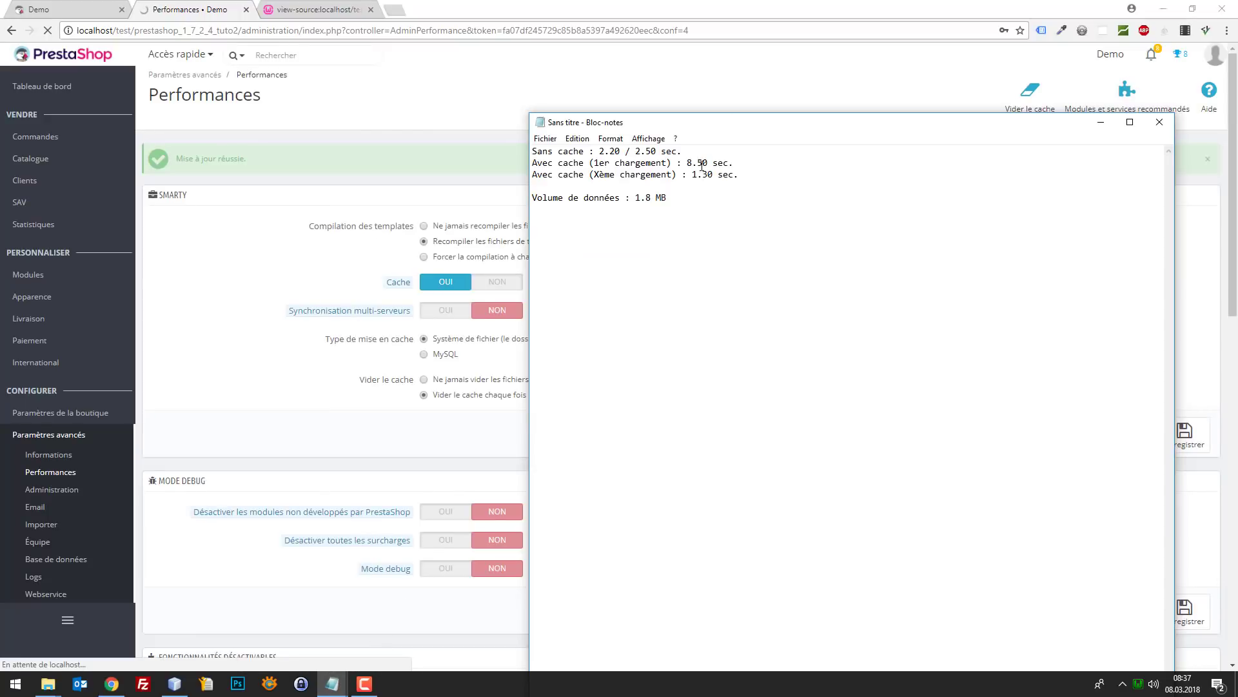
key("Return")
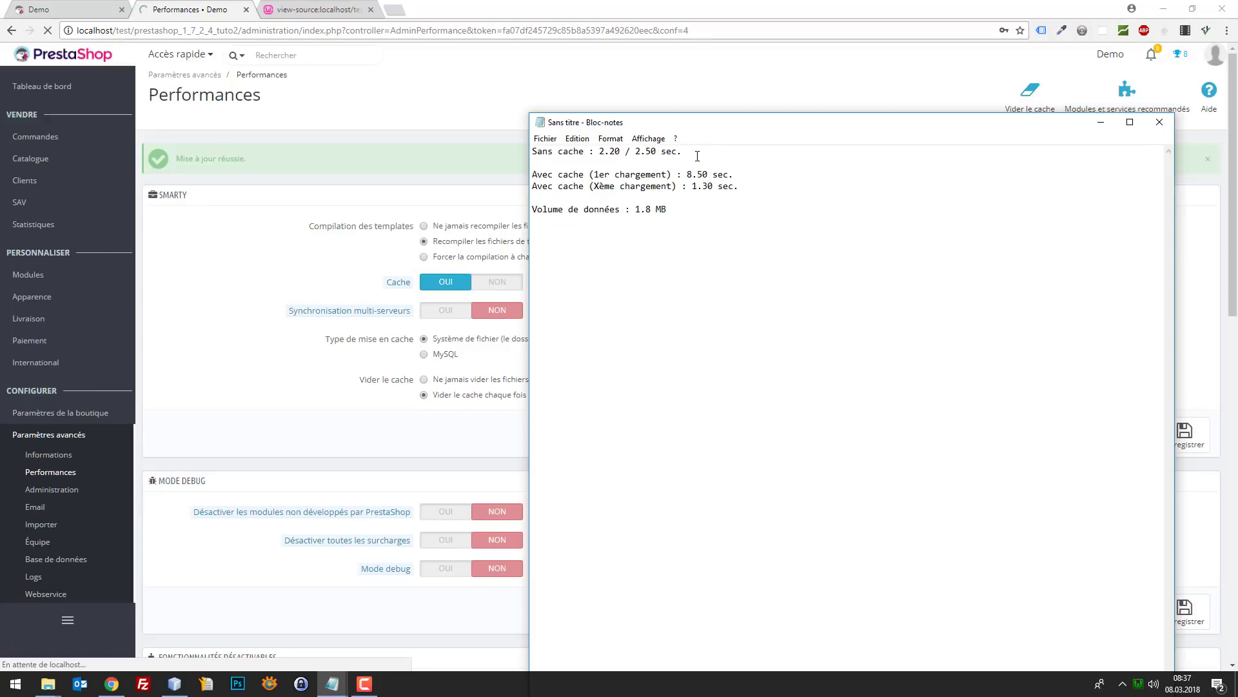
left_click(583, 174)
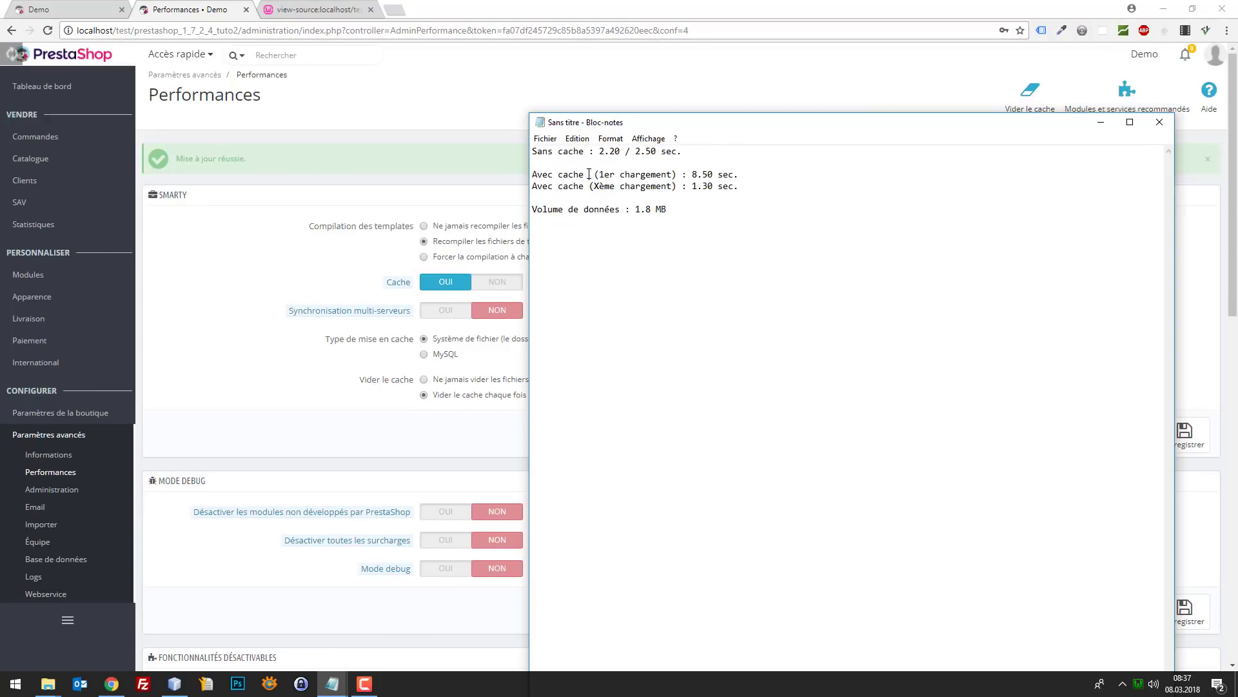
type("CCC")
double_click(601, 173)
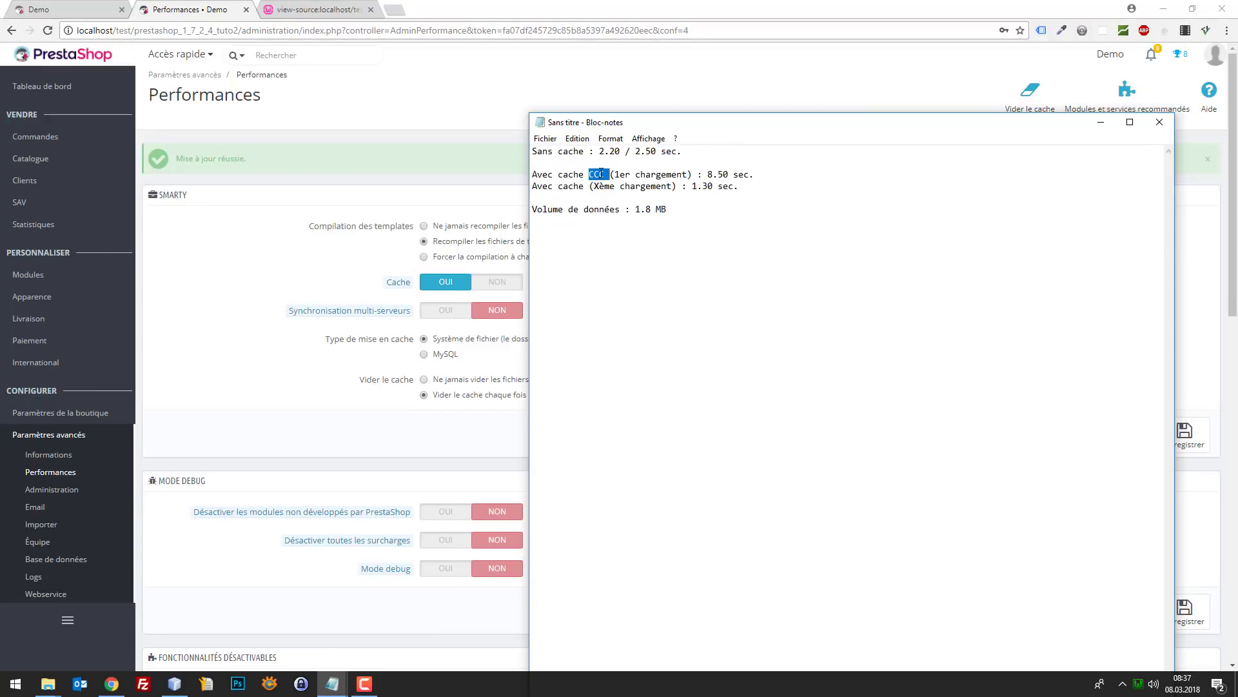
key("ctrl+c")
left_click(589, 187)
key("ctrl+v")
key("ctrl+v")
- Duplicate the "Xème chargement" line directly beneath itself, without keeping a copy of the "1er chargement" line
left_click_drag(786, 186, 524, 175)
left_click(821, 190)
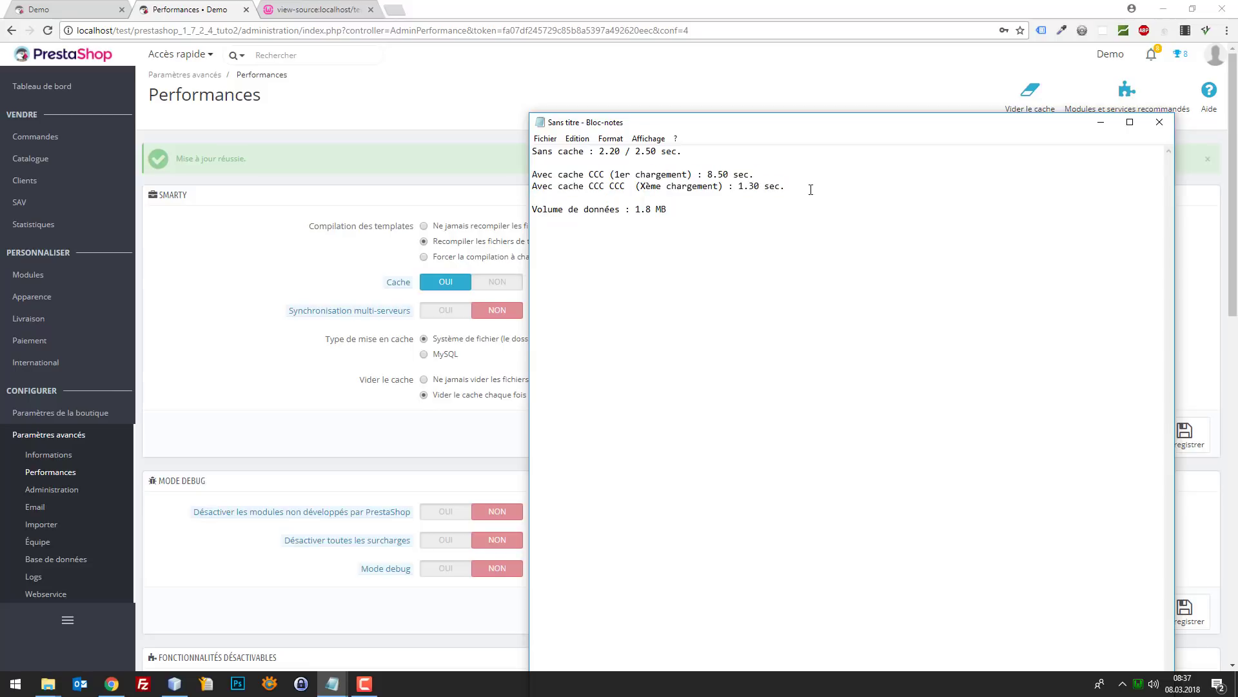
key("Return")
key("Return")
key("ctrl+v")
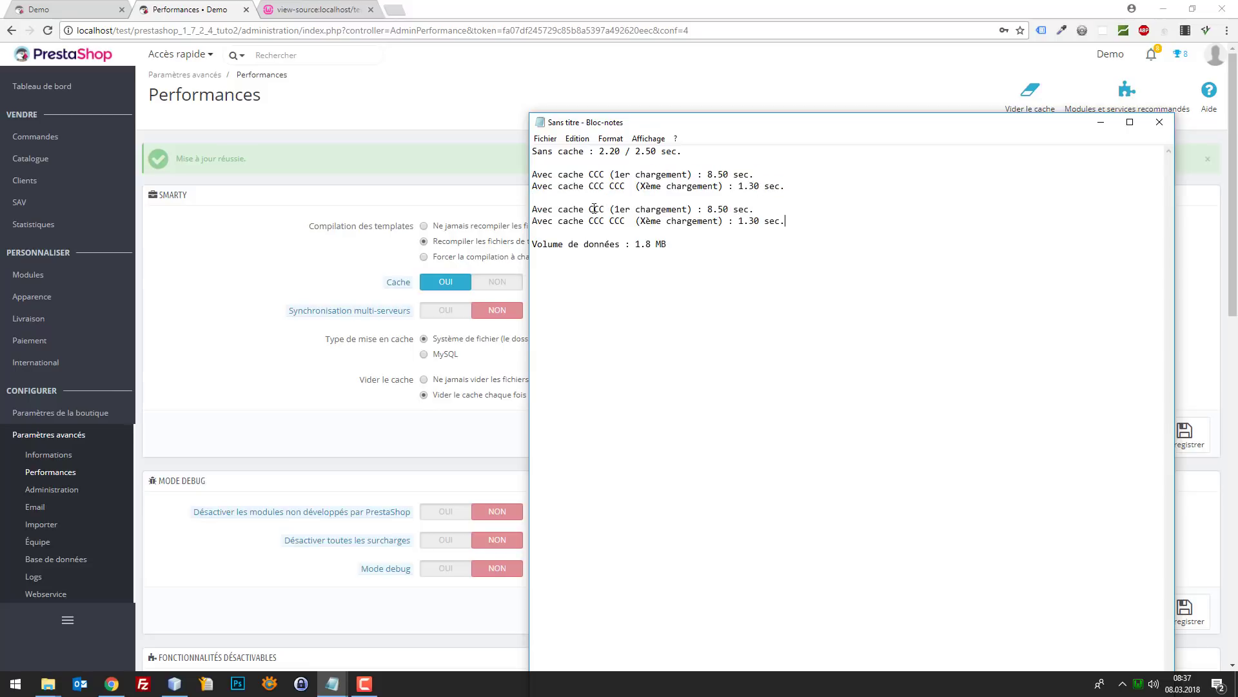
double_click(595, 208)
left_click_drag(775, 206, 506, 202)
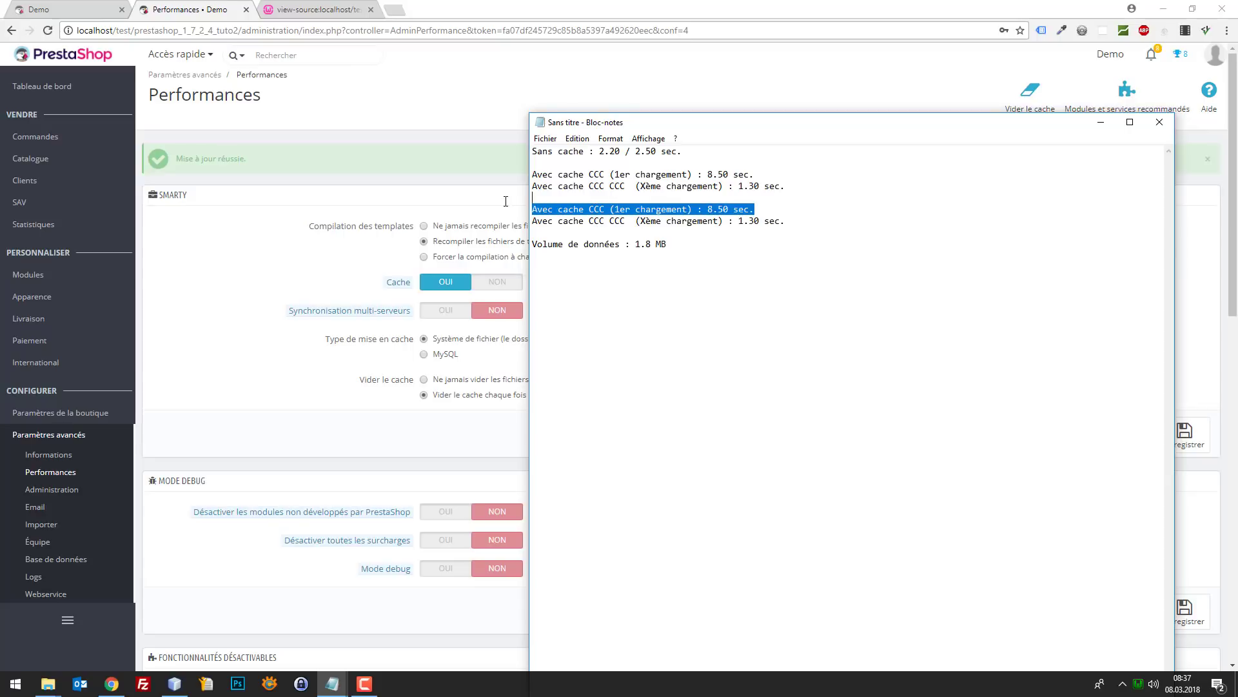
key("BackSpace")
key("BackSpace")
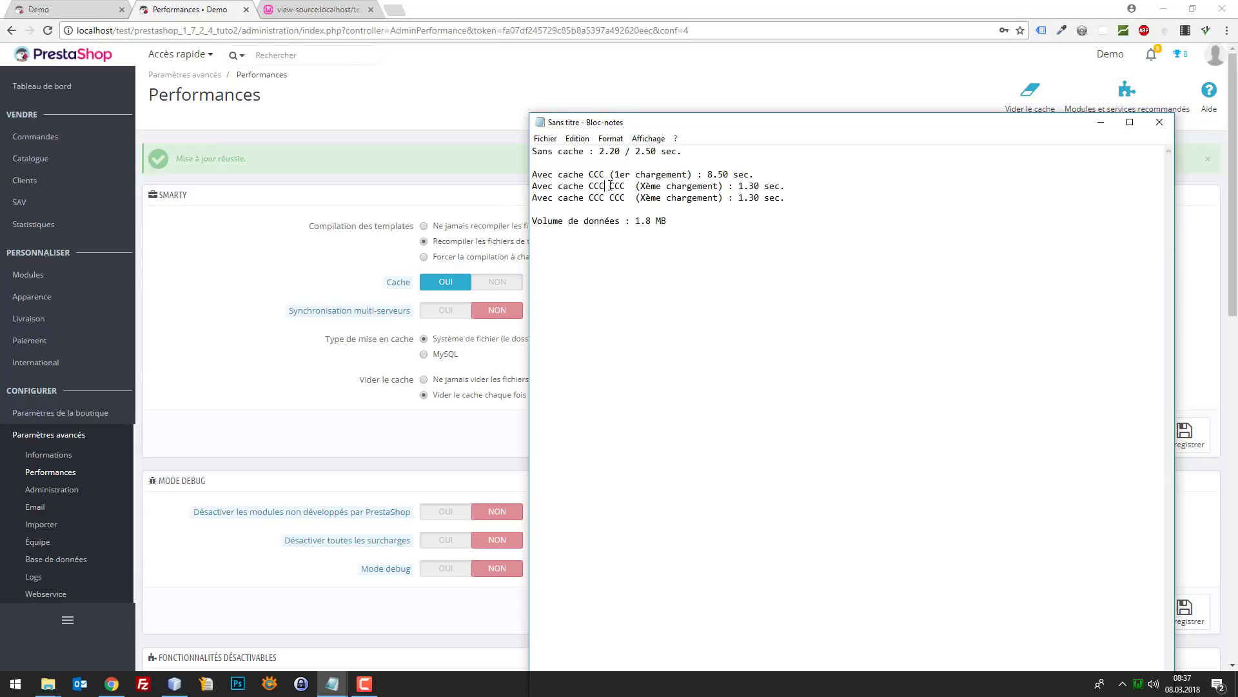
- Remove the surplus "CCC" from the first of the two "Xème chargement" lines
double_click(609, 186)
left_click(618, 185)
key("BackSpace")
key("BackSpace")
key("BackSpace")
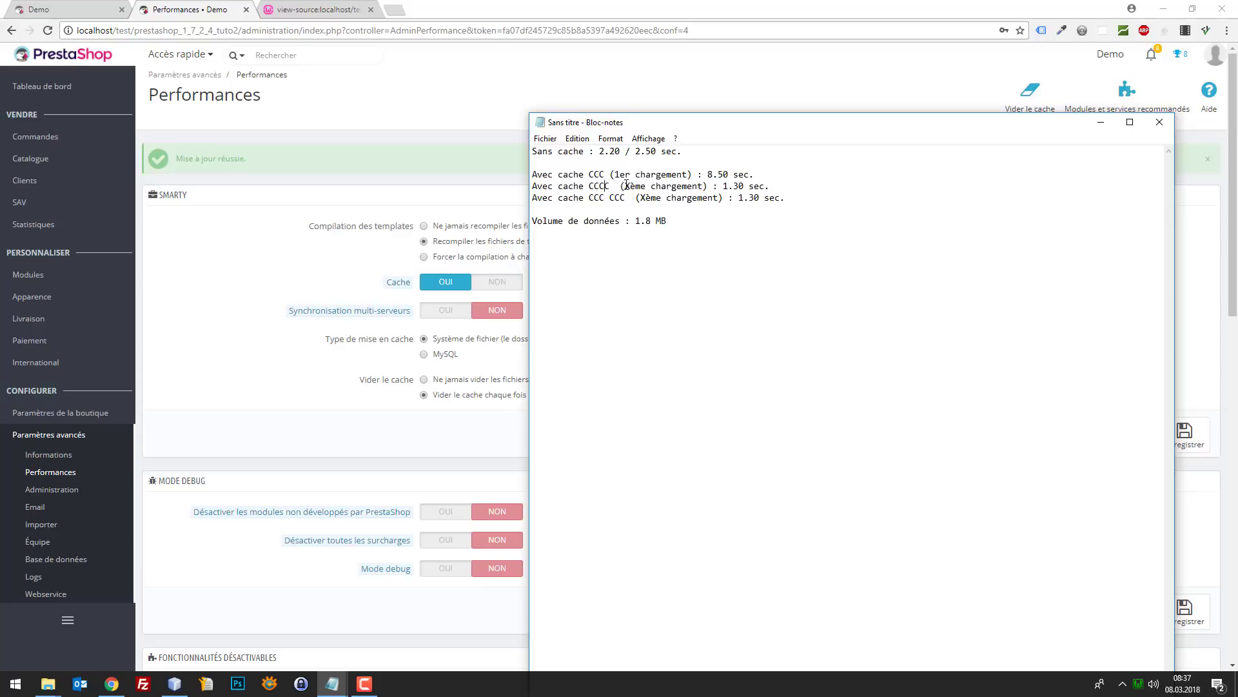
key("BackSpace")
- Replace the second "CCC" on the last "Xème chargement" line with "+ Fichier"
left_click_drag(628, 198, 601, 198)
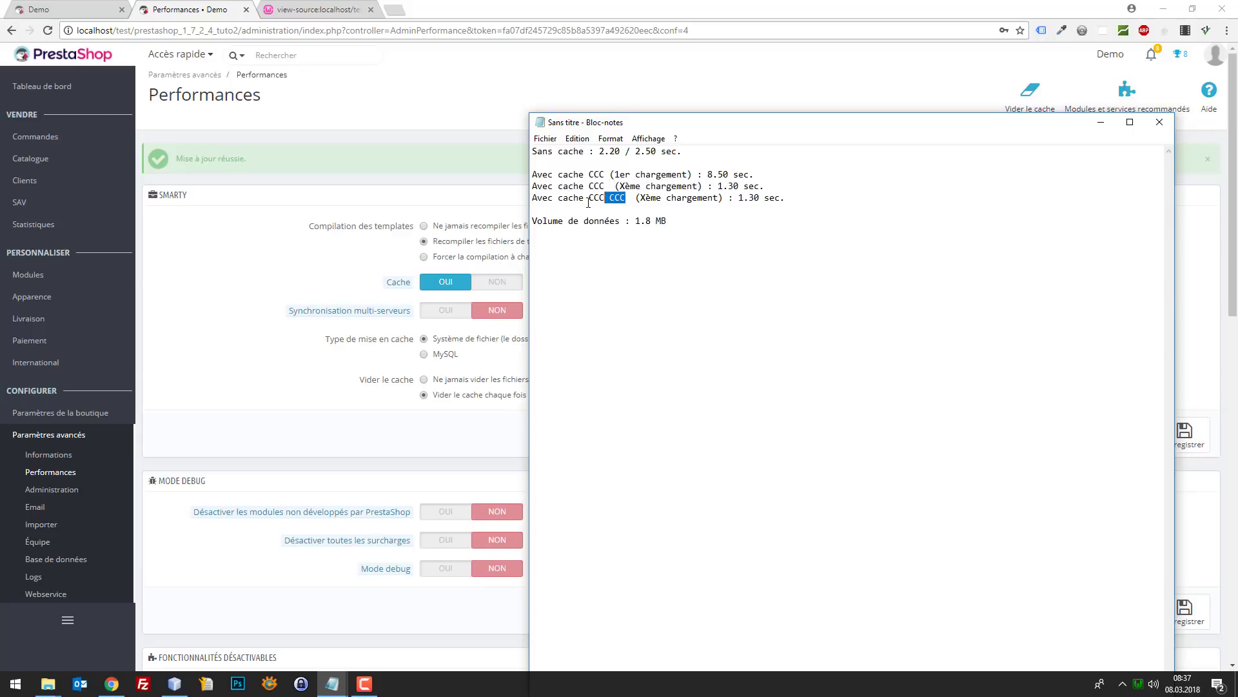
type("+ ")
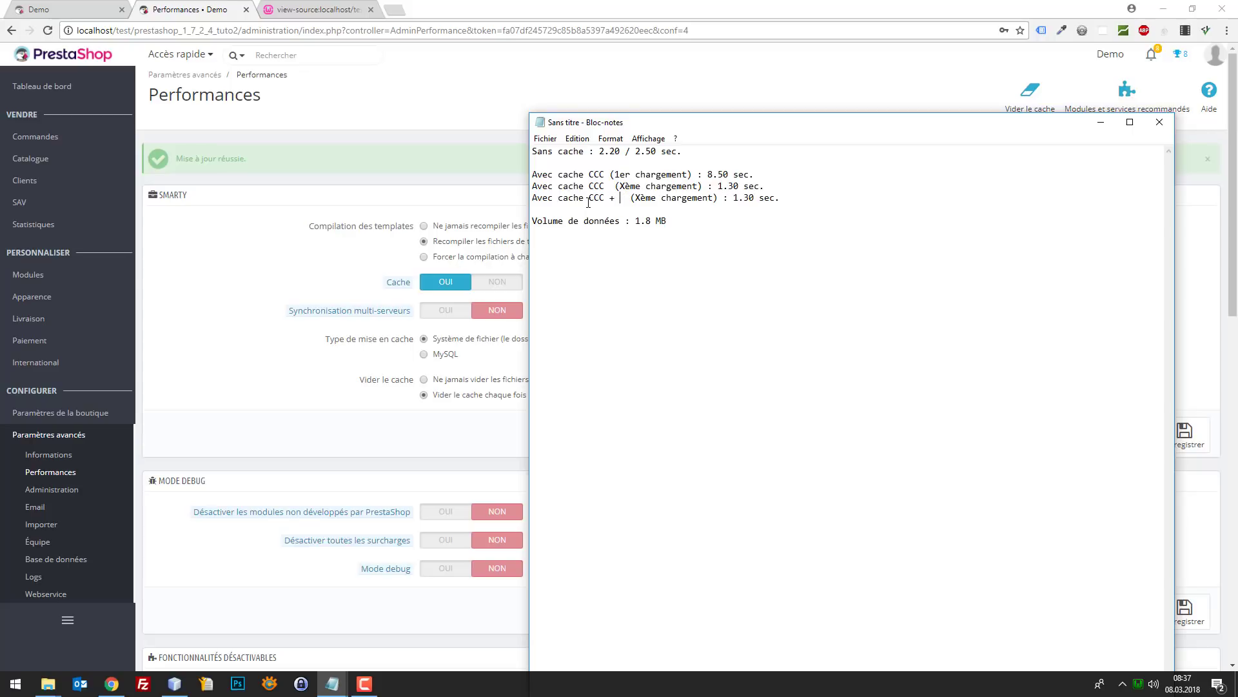
type("Fichier")
key("BackSpace")
key("BackSpace")
key("BackSpace")
key("BackSpace")
key("BackSpace")
key("BackSpace")
type("ichier")
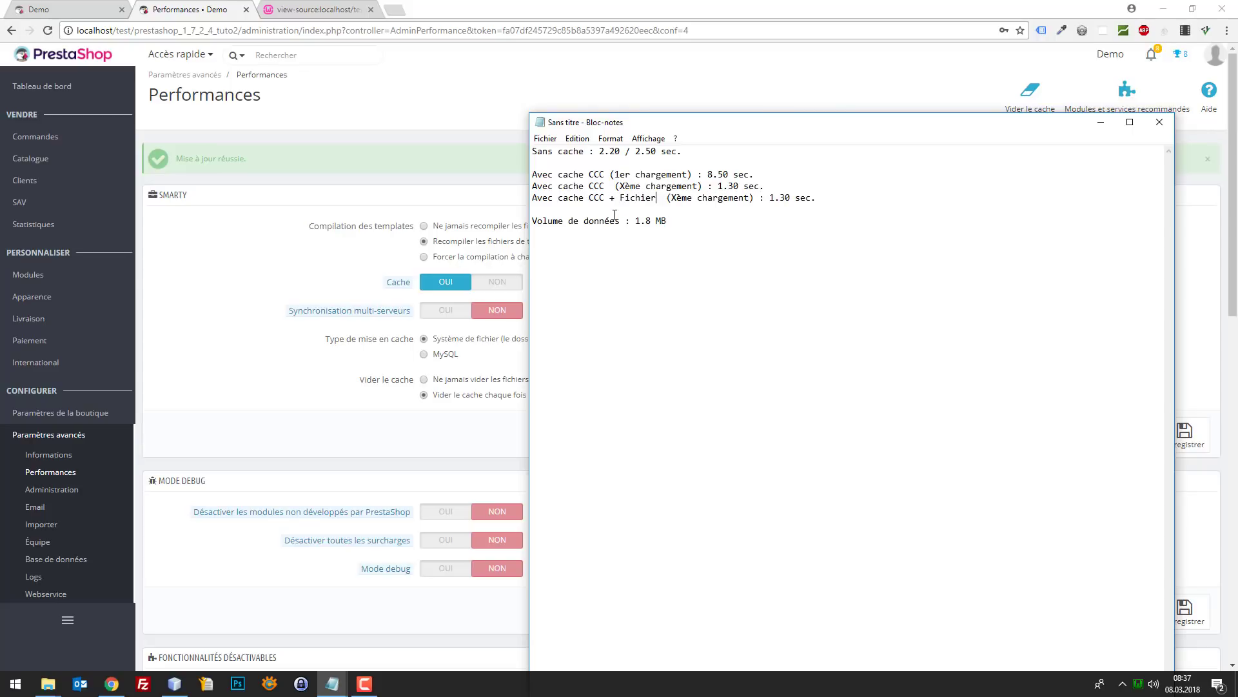
- Switch to the storefront in the browser and reload it to measure its first load with the Smarty file cache
left_click(106, 8)
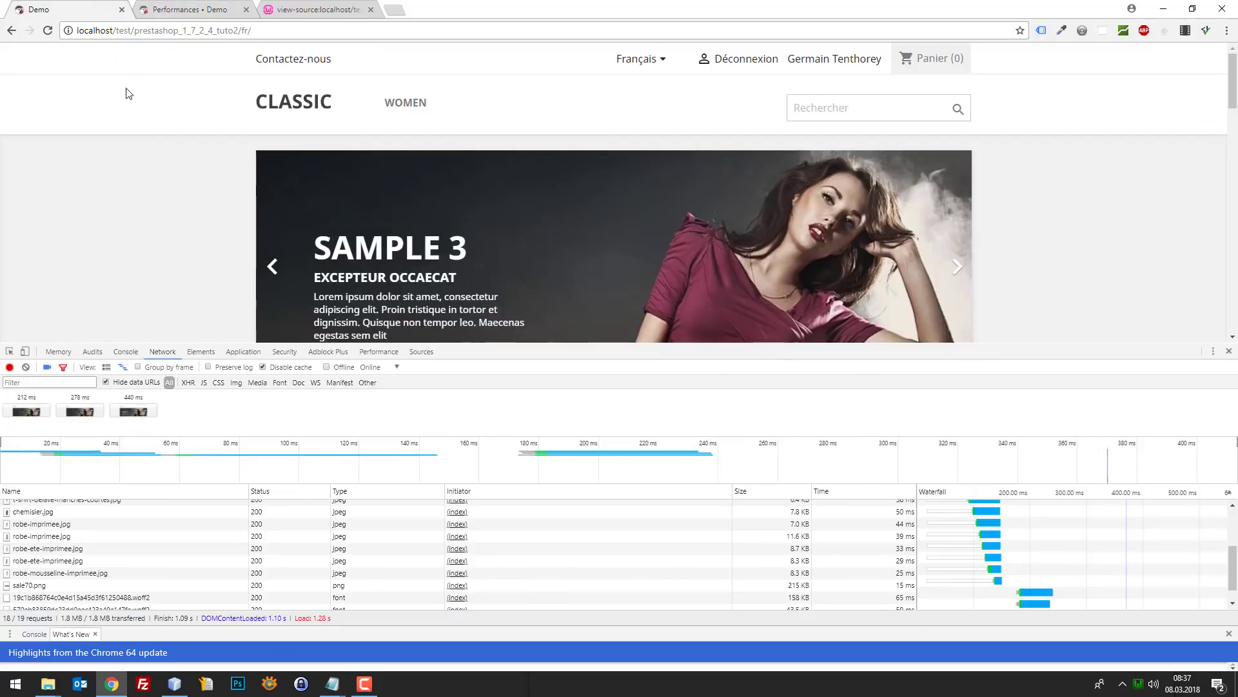
key("F5")
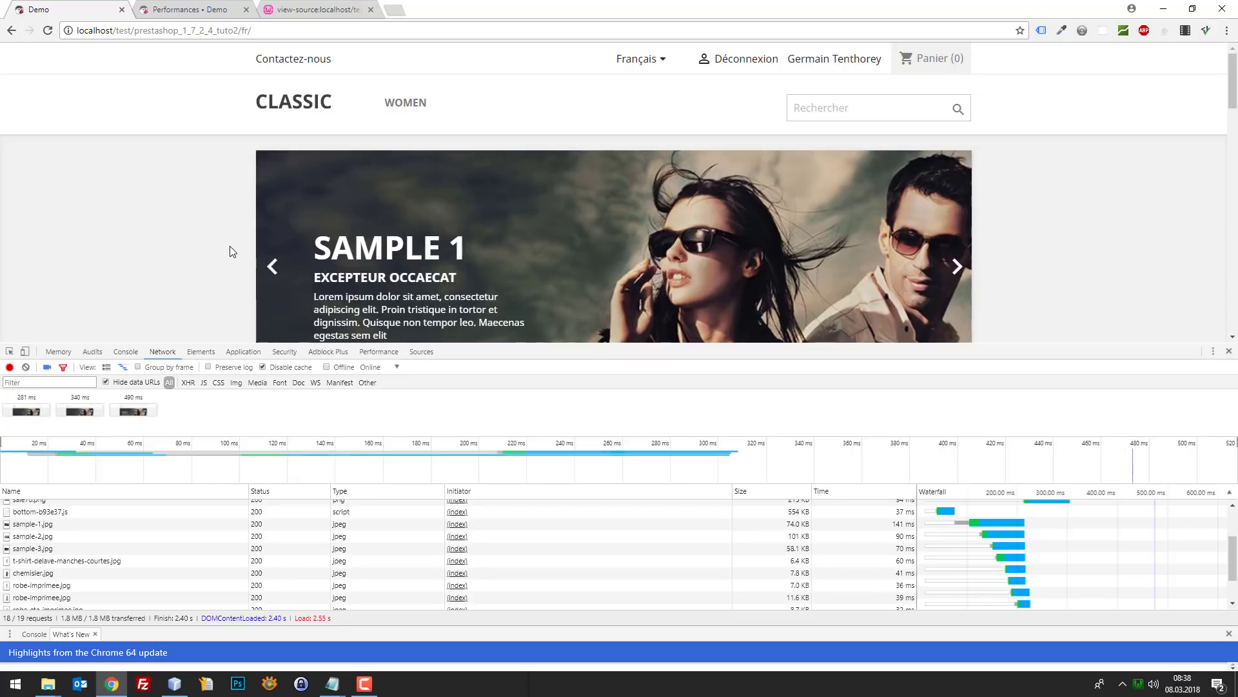
scroll(793, 513, "up", 2)
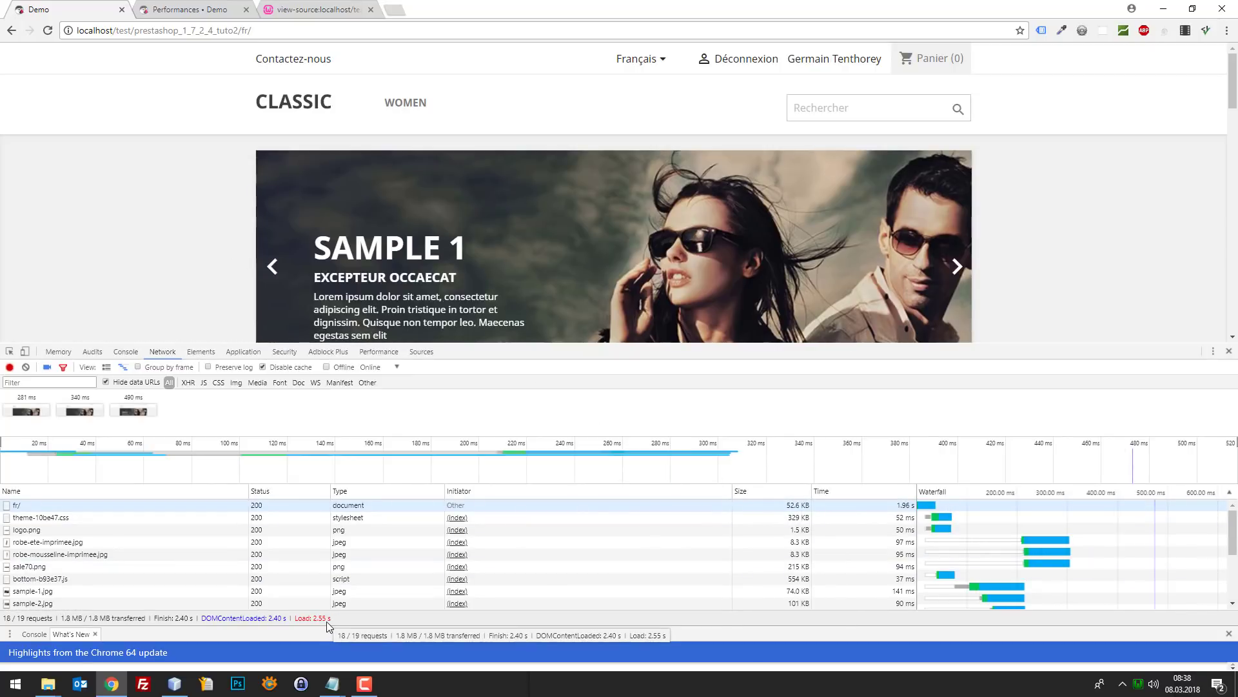
- Check the Performances page briefly, then reload the storefront repeatedly to measure its load times with the file cache filled
left_click(165, 7)
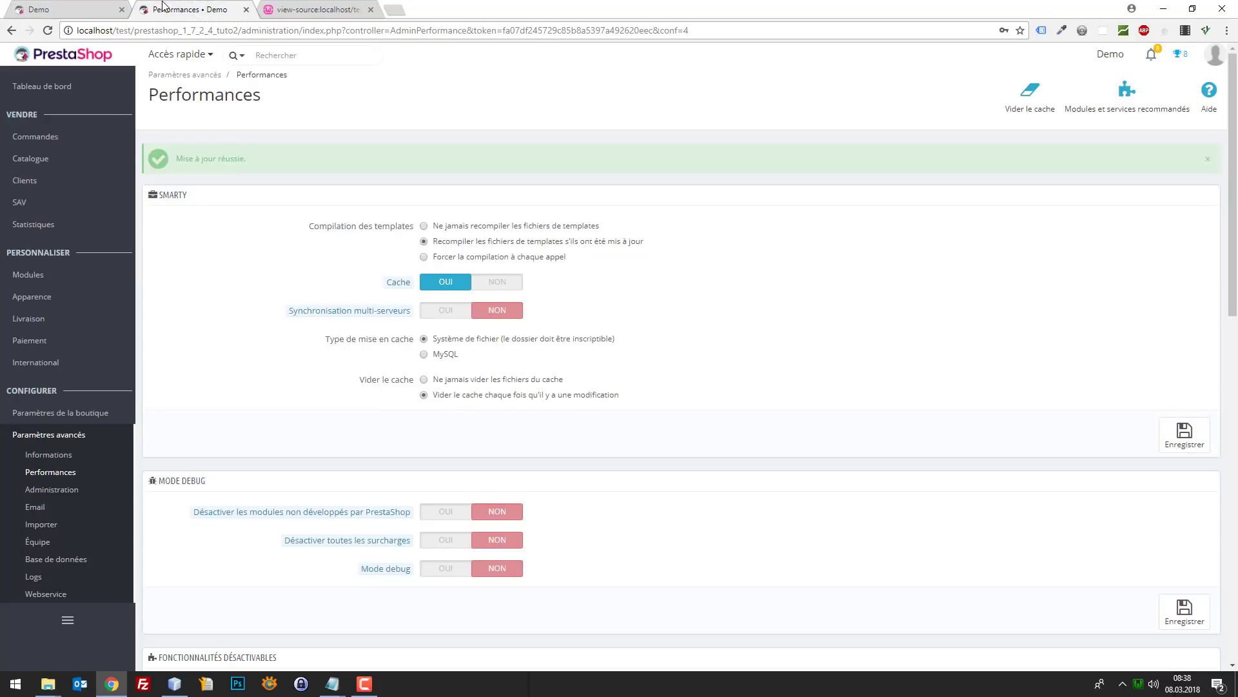
left_click(70, 8)
key("F5")
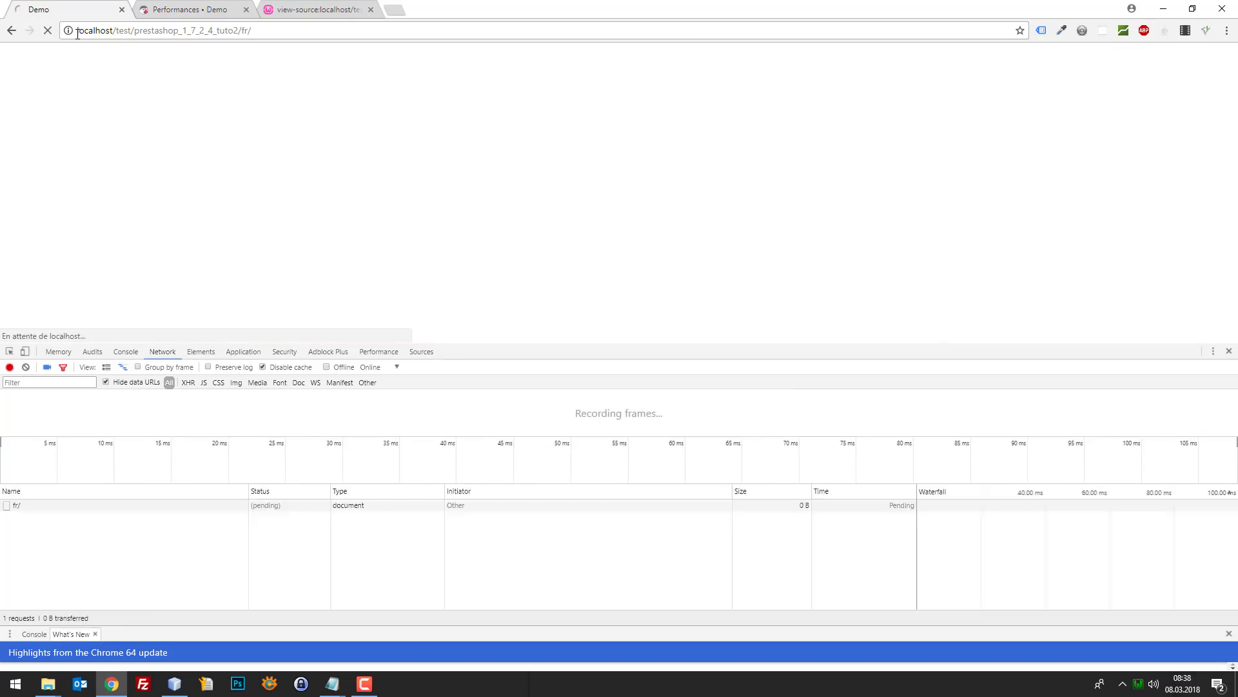
key("F5")
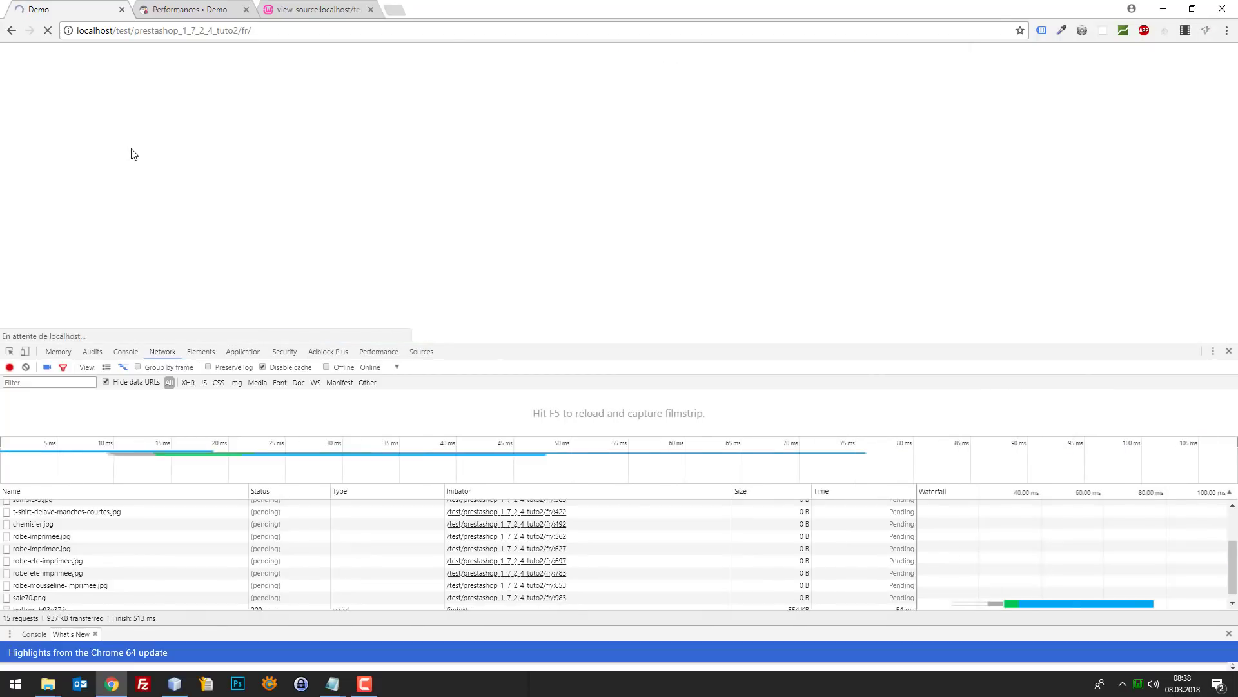
key("F5")
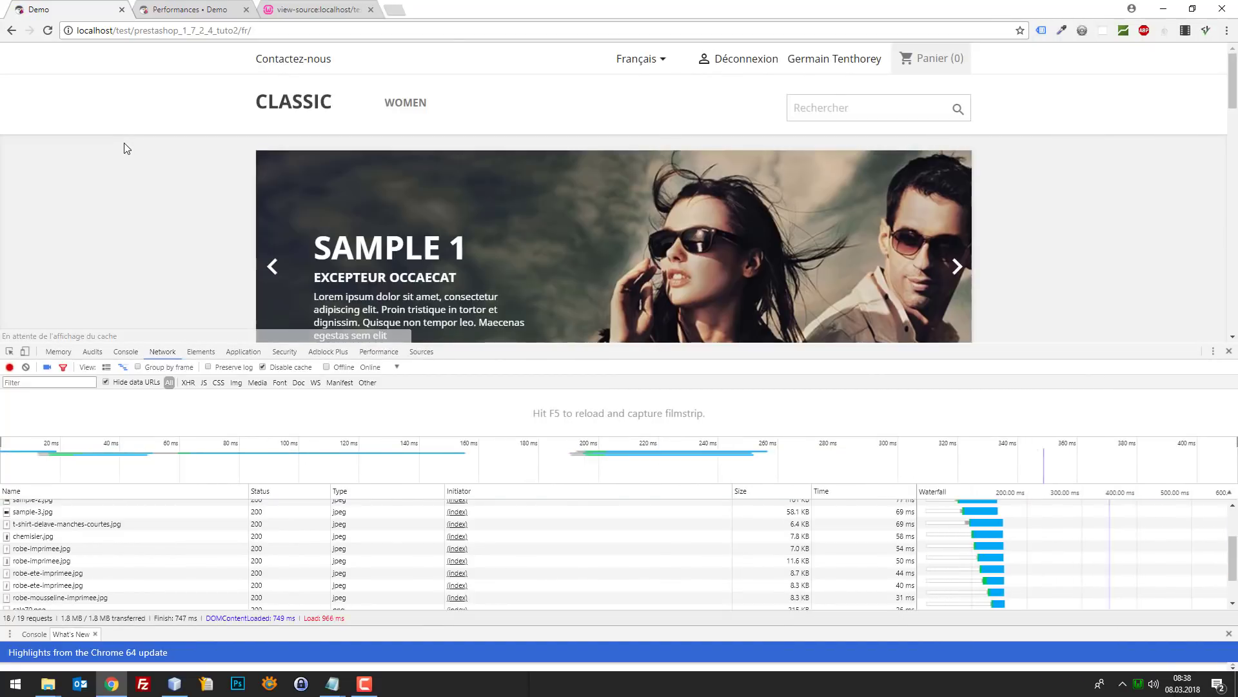
key("F5")
key("F5")
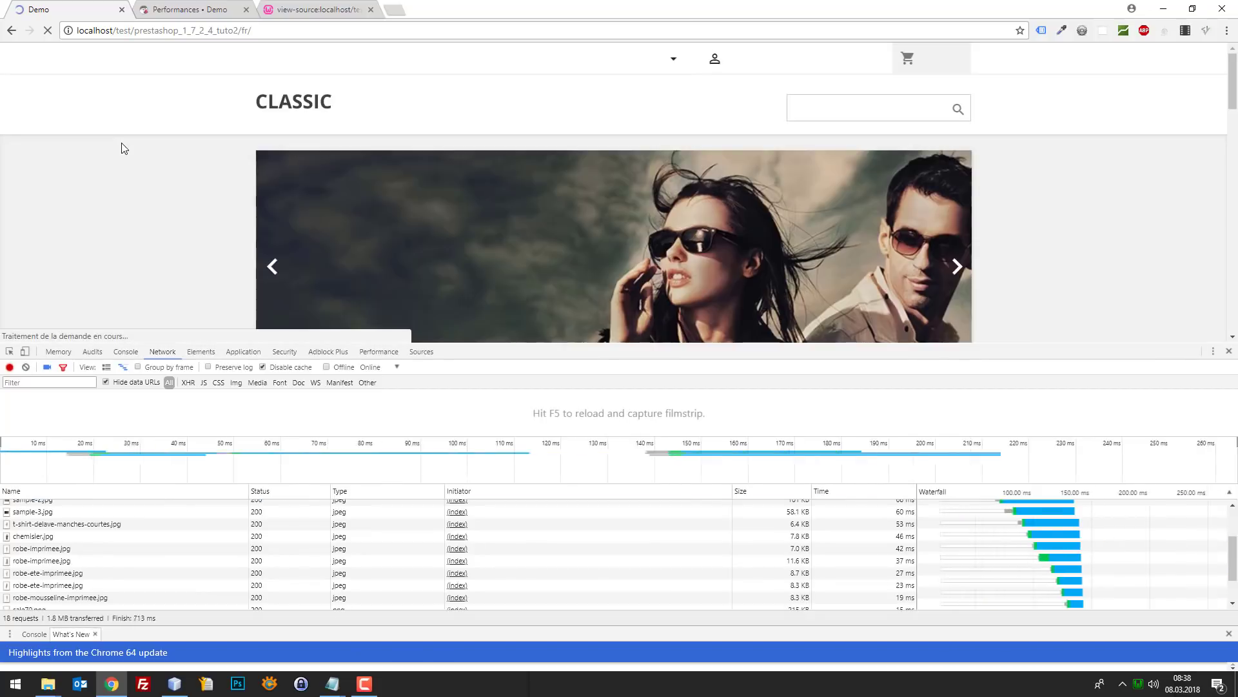
key("F5")
key("F5")
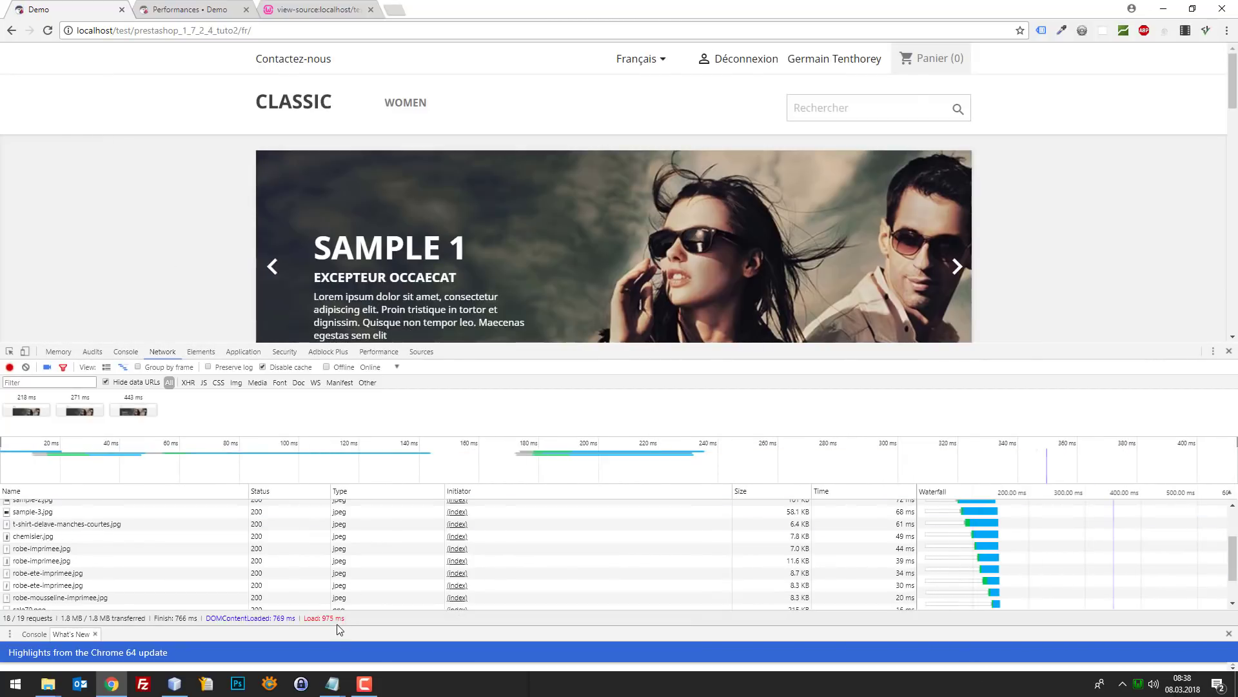
key("F5")
key("F5")
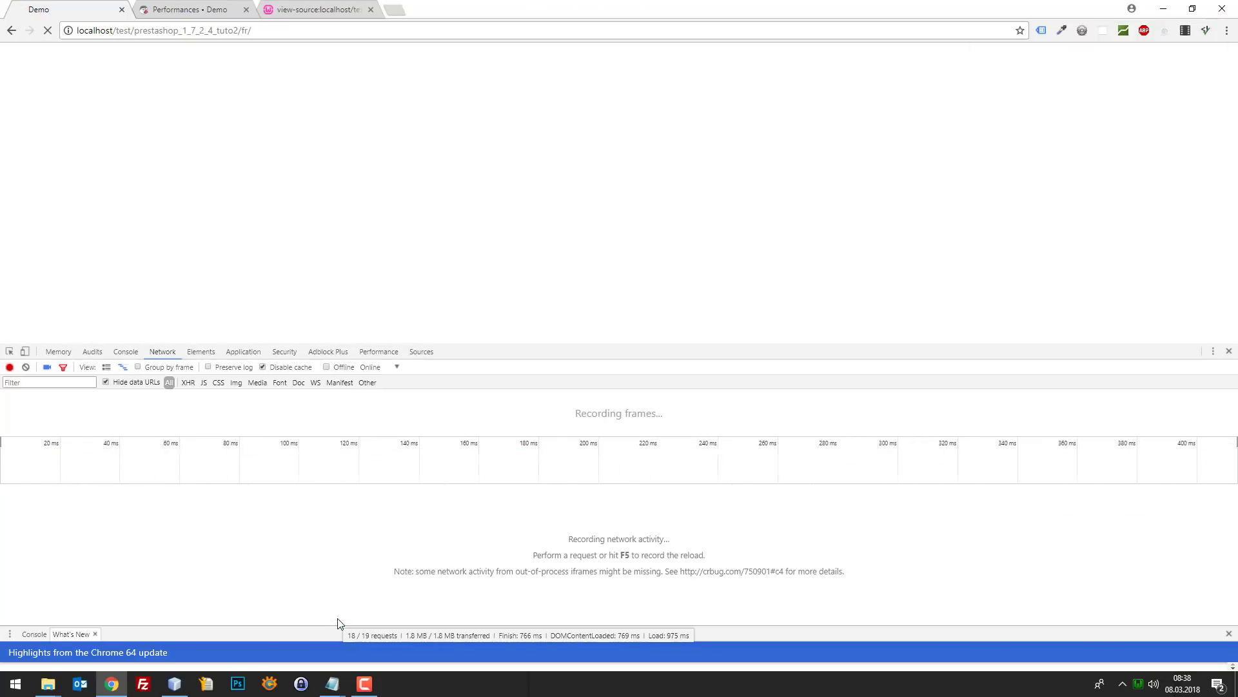
key("F5")
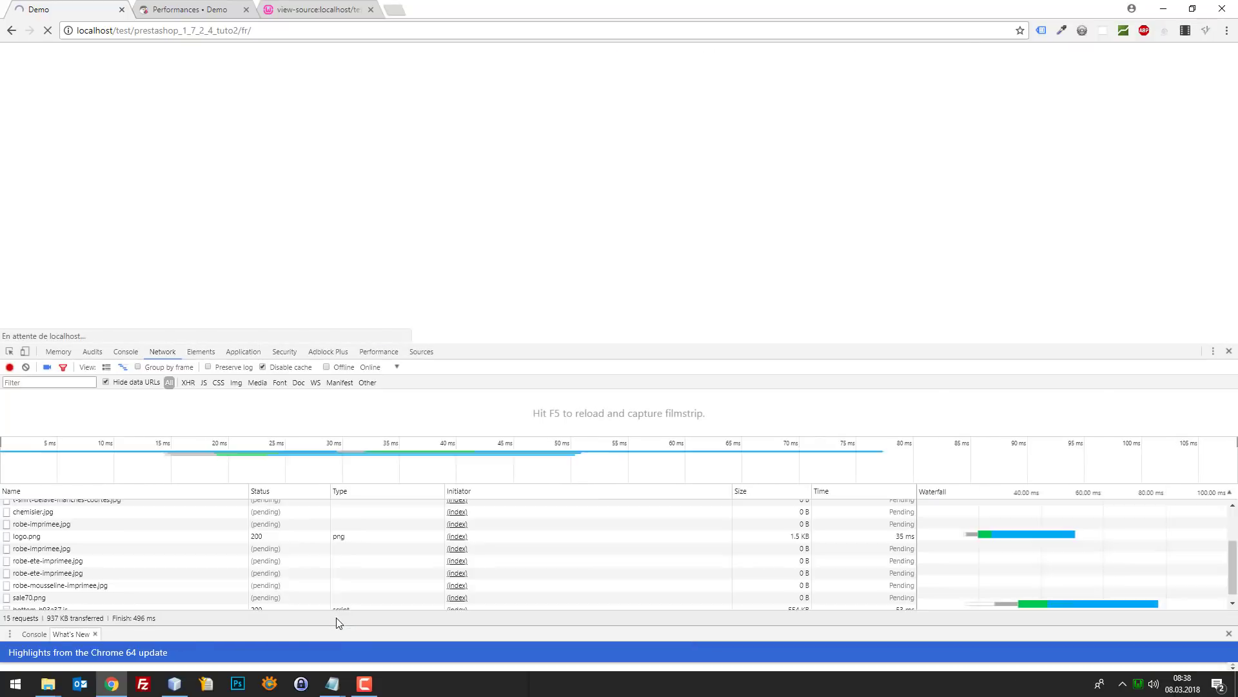
key("F5")
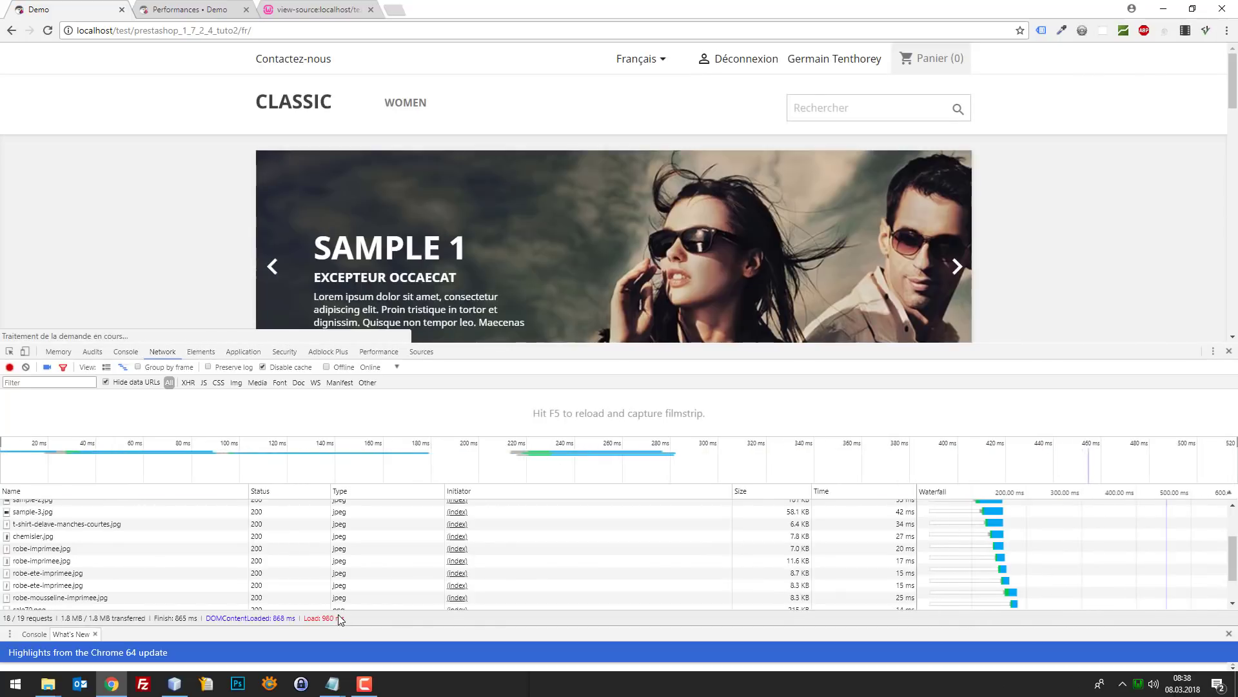
key("F5")
key("F5")
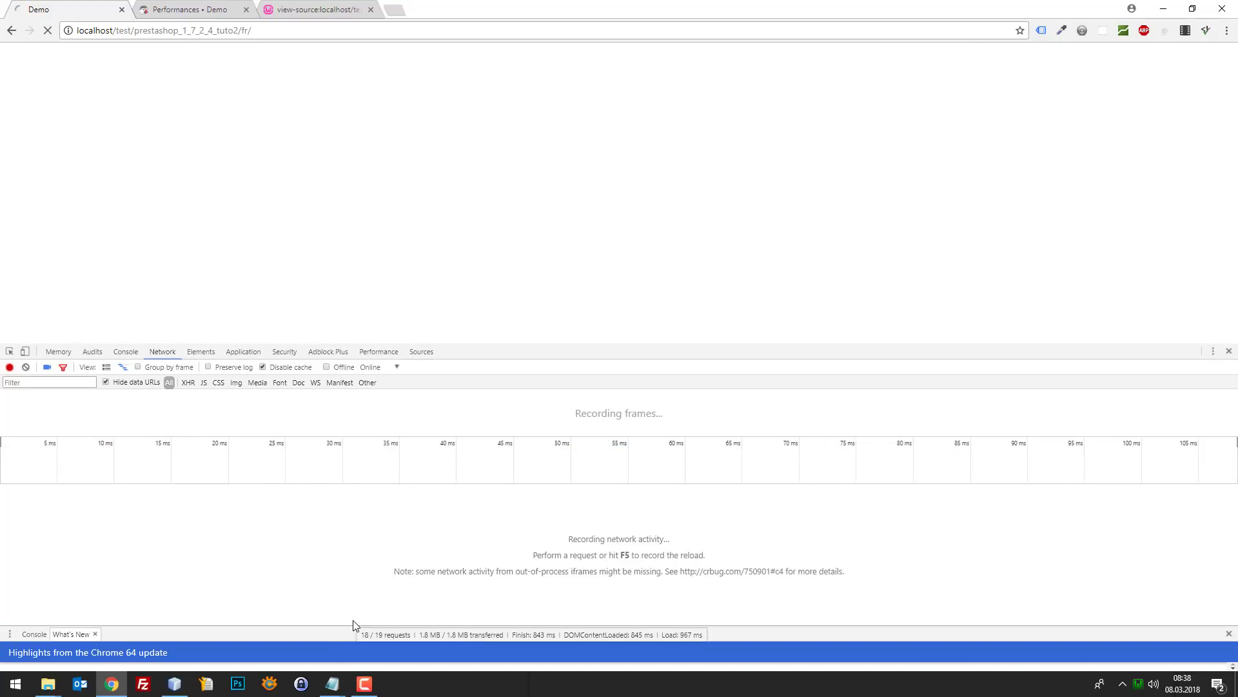
key("F5")
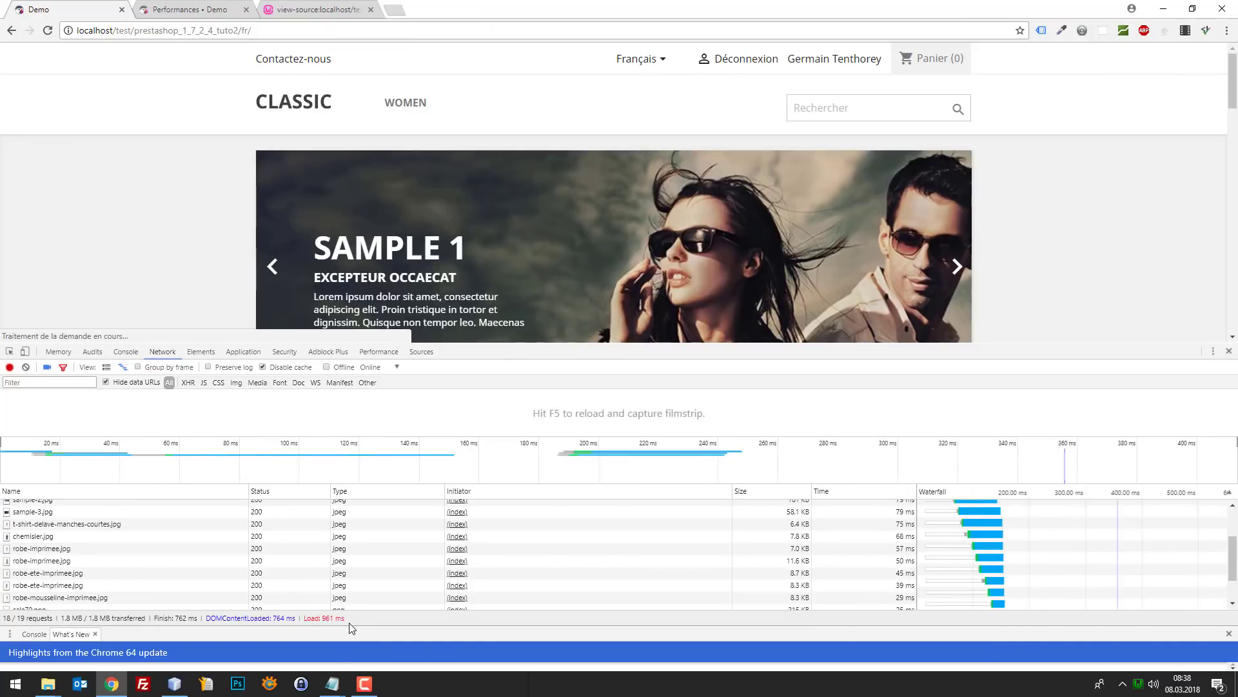
- In the Notepad notes, set the "Avec cache CCC + Fichier" load time to 0.95 sec. and compare it with "Sans cache"
mouse_move(332, 684)
left_click(378, 625)
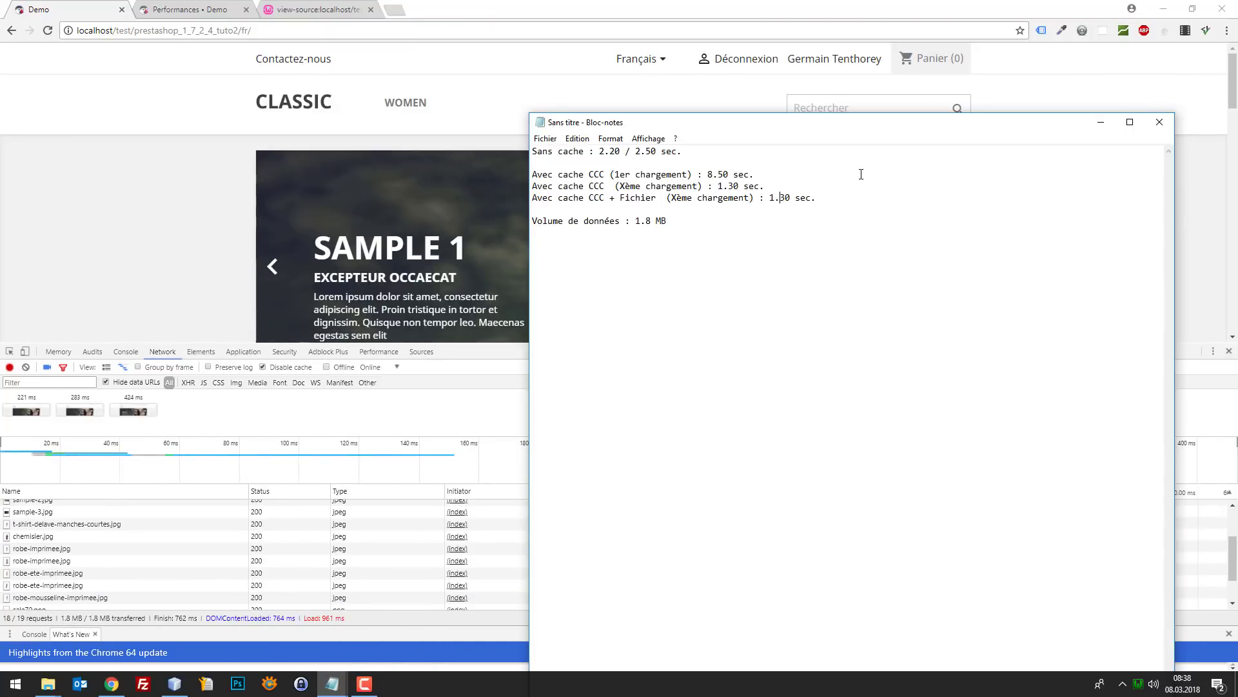
key("shift+Left")
key("shift+Left")
type("0.")
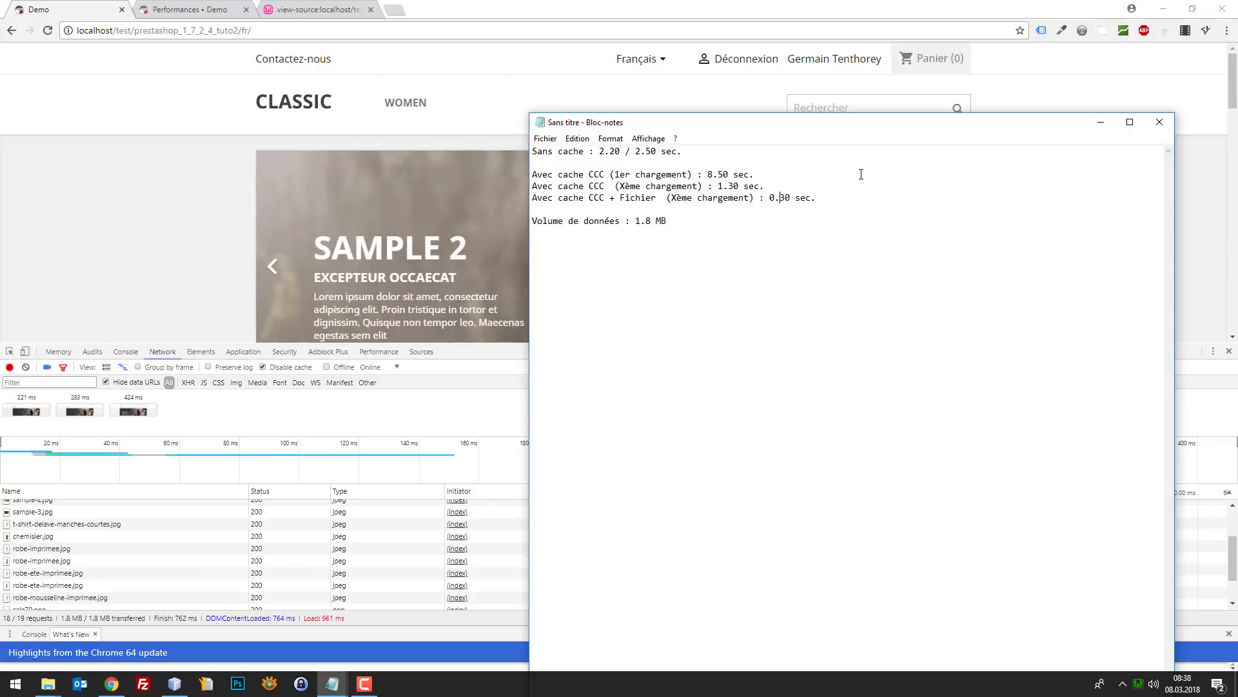
type("0")
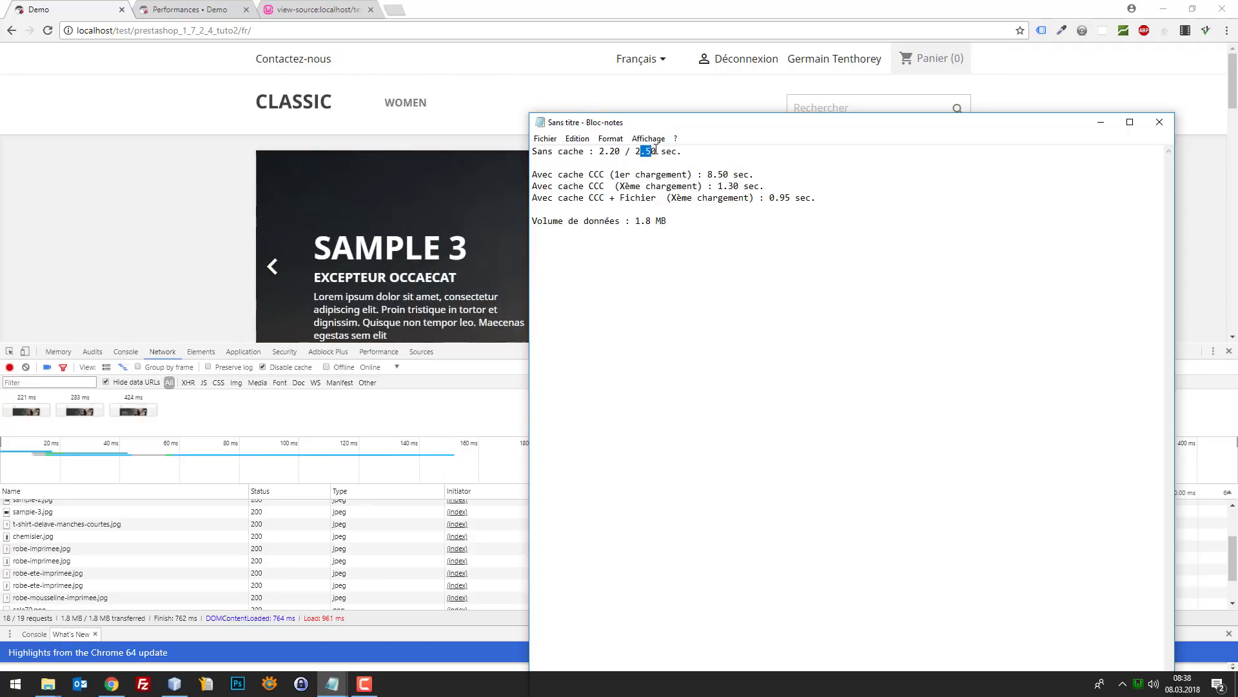
left_click_drag(801, 198, 754, 197)
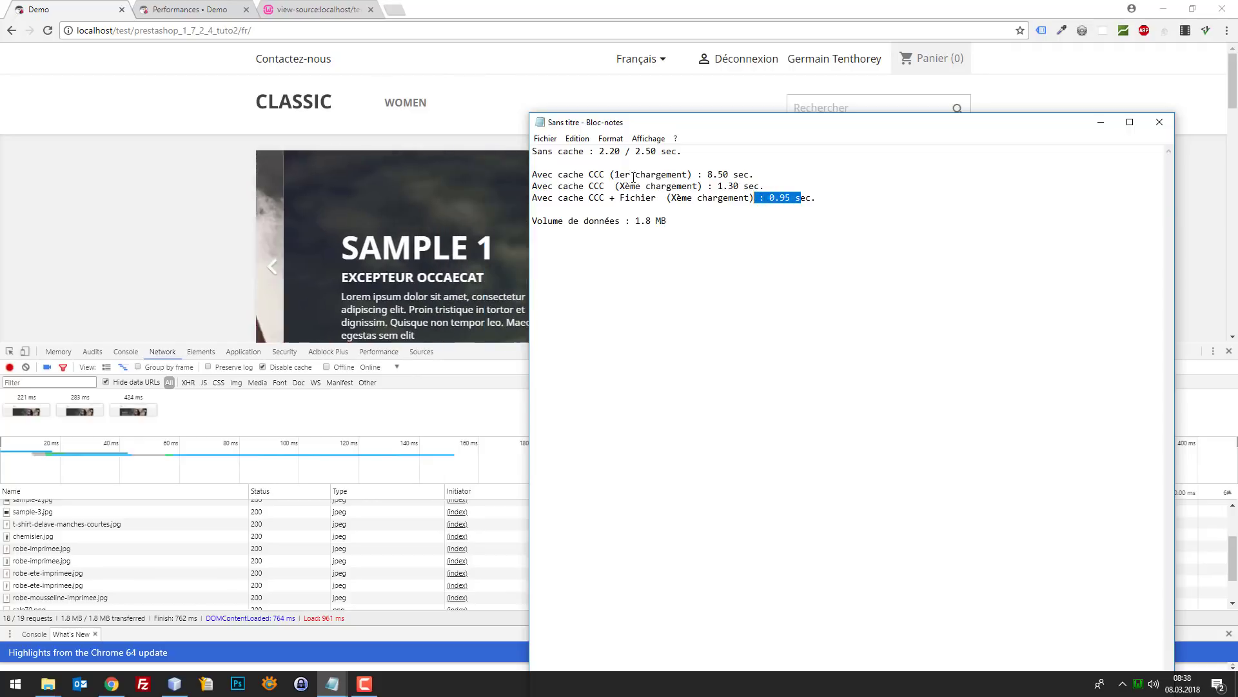
- Revisit the Performances page, then load the storefront's home page through its logo and examine the network requests and data volume
left_click(224, 6)
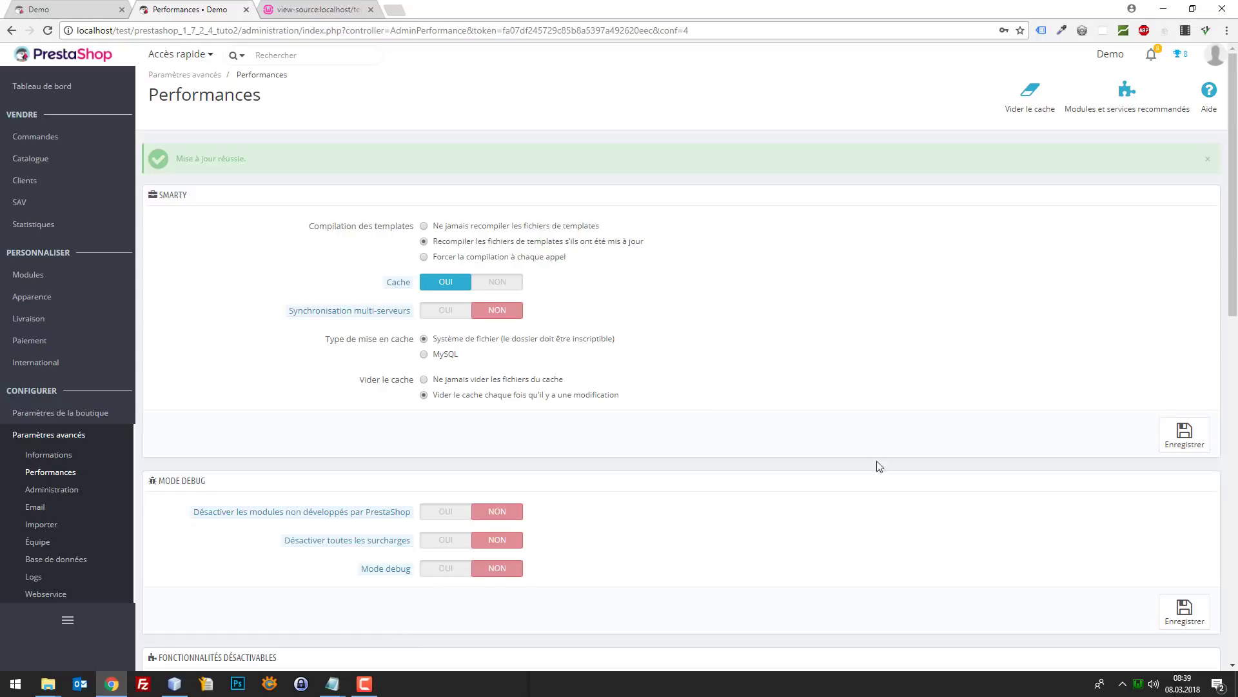
key("alt+Tab")
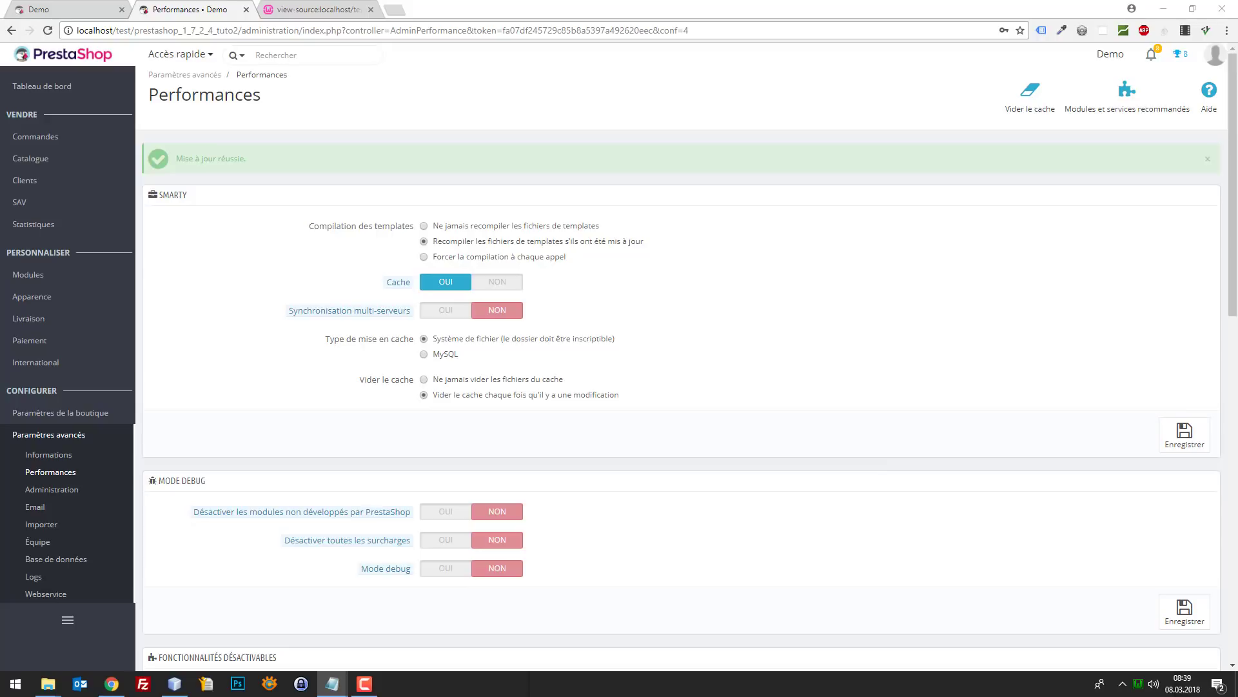
left_click(131, 8)
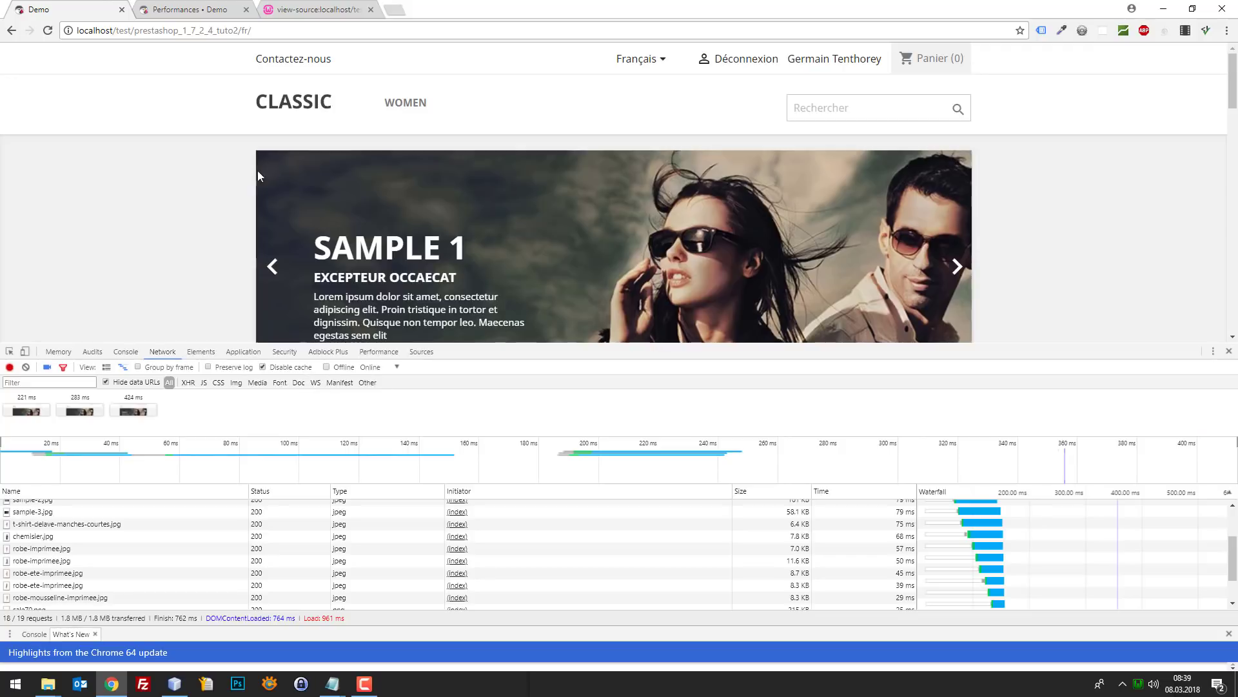
left_click(326, 108)
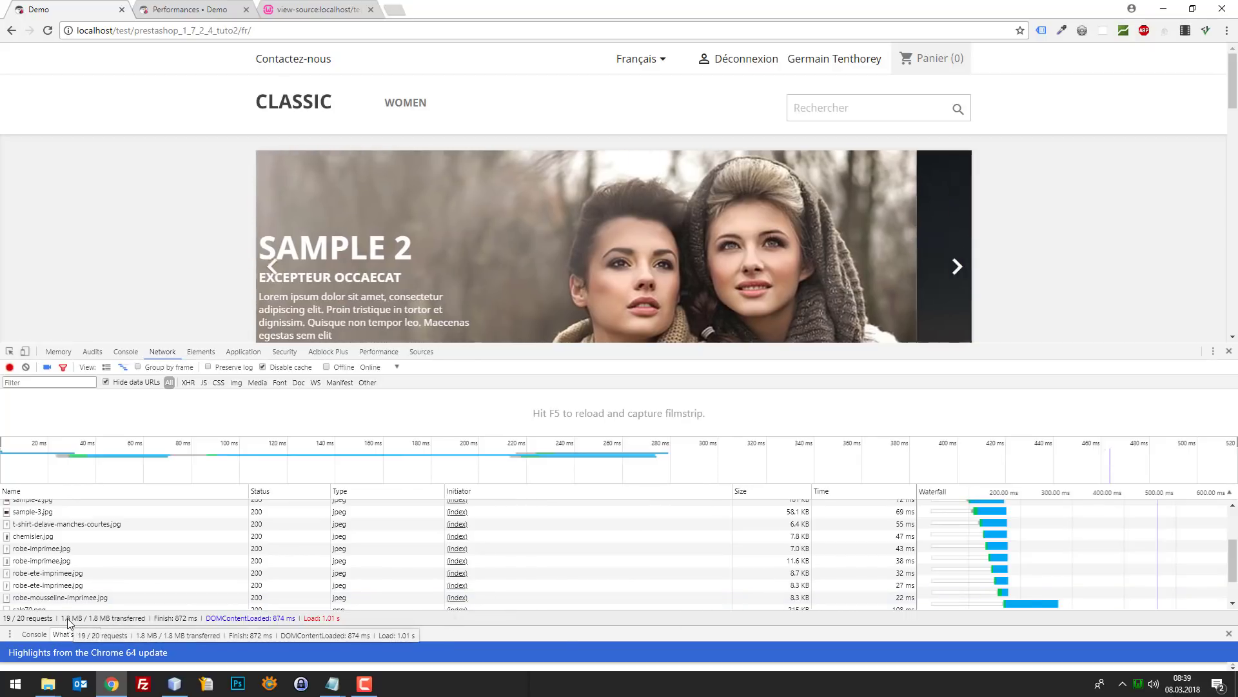
scroll(1071, 590, "up", 3)
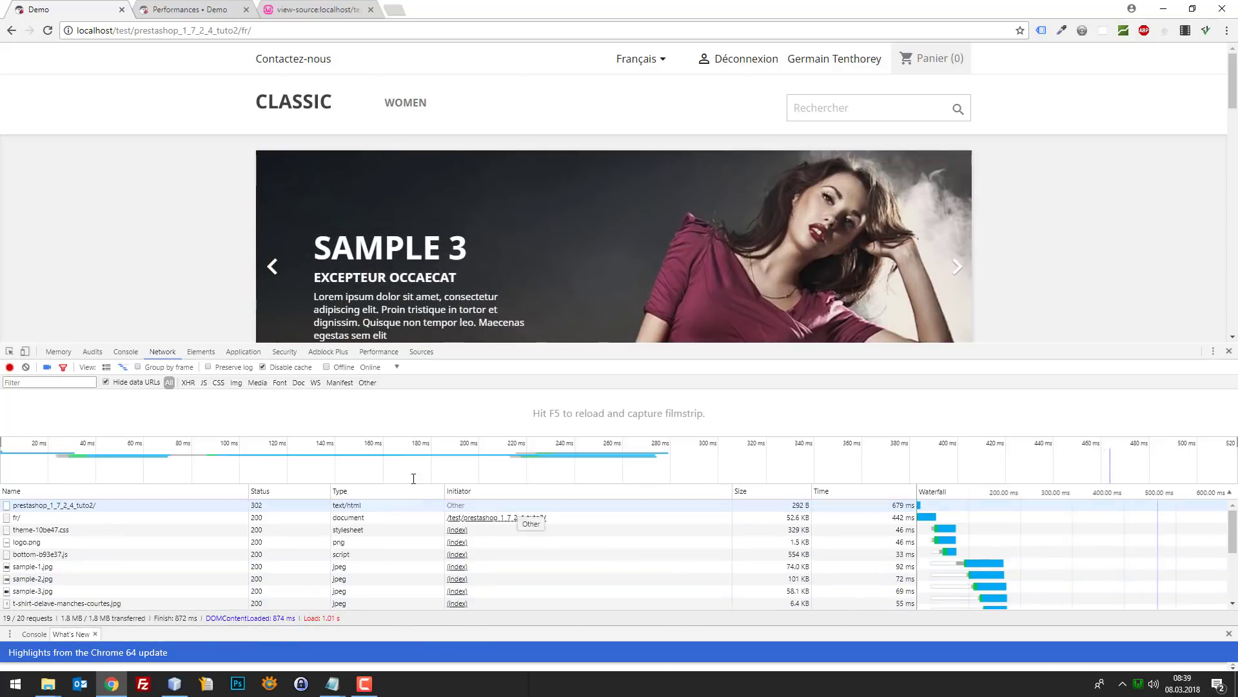
- Enlarge the developer tools panel and sort the storefront's network requests by size, largest first
left_click_drag(423, 344, 426, 296)
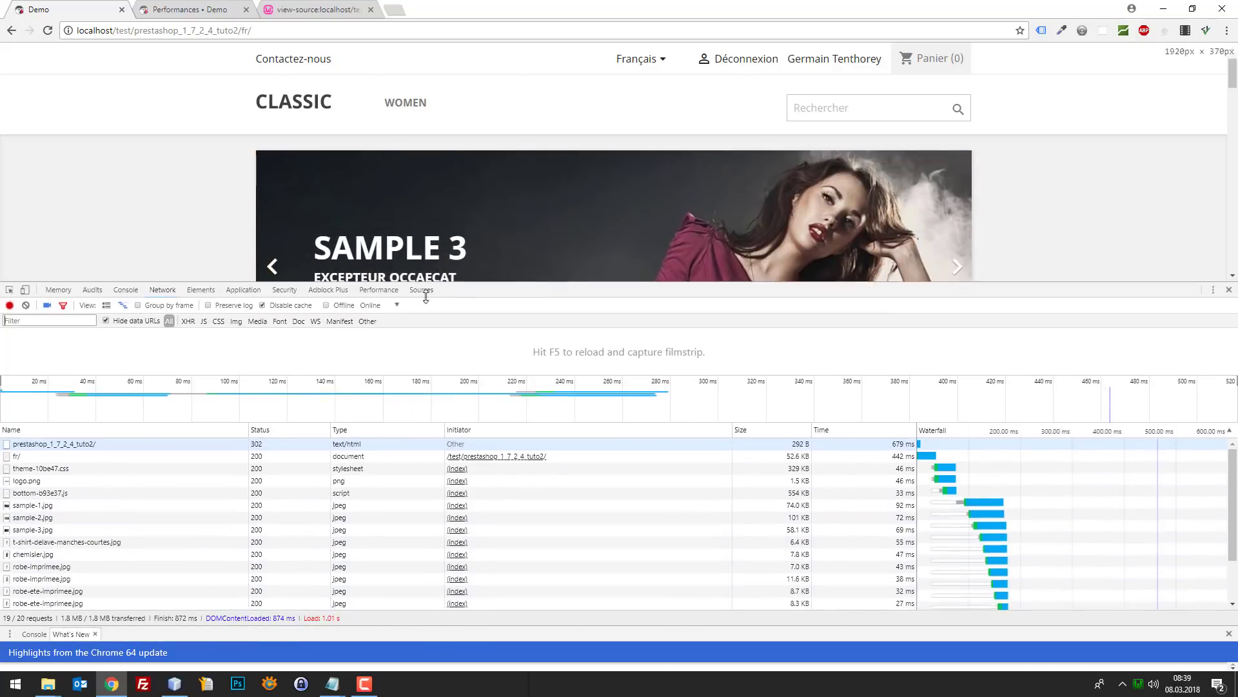
left_click(201, 290)
left_click(161, 290)
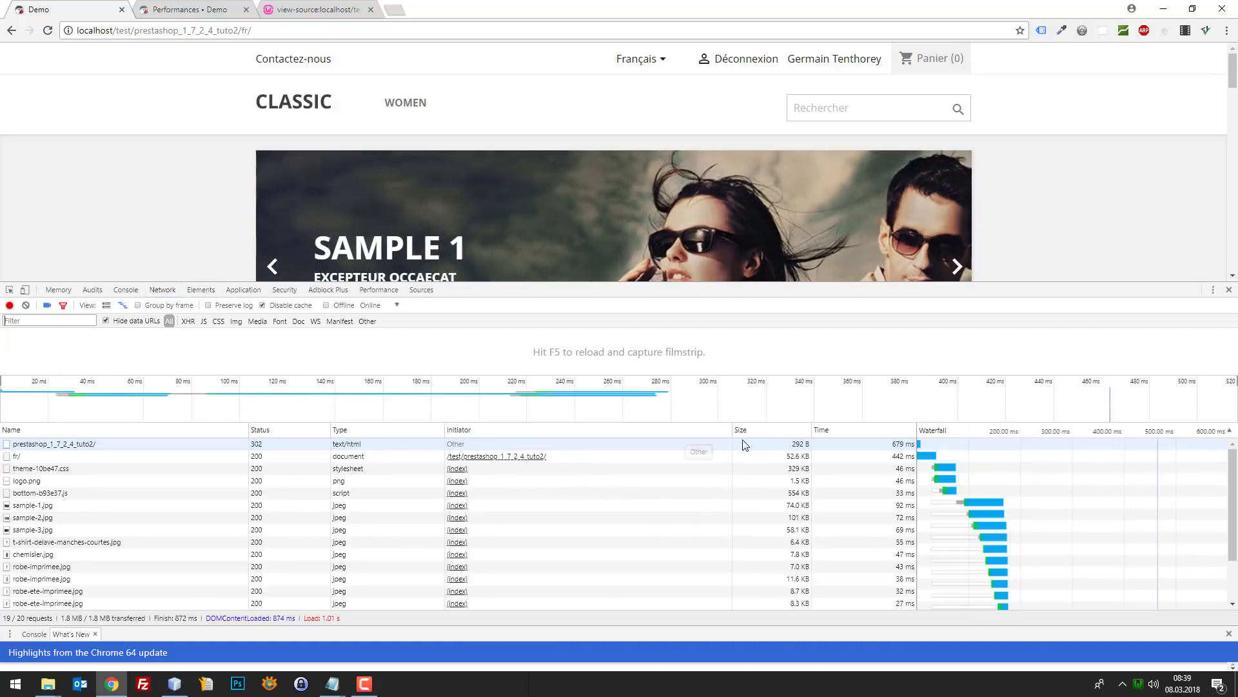
left_click(761, 431)
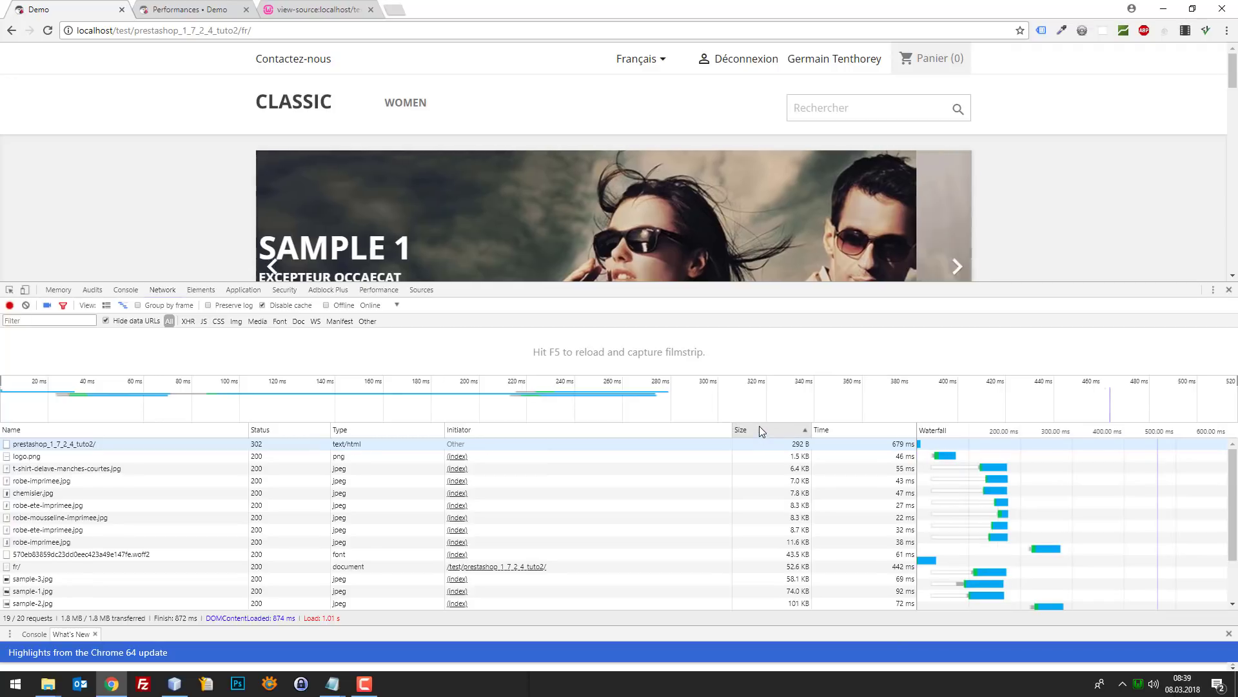
left_click(760, 426)
left_click(760, 431)
left_click(760, 431)
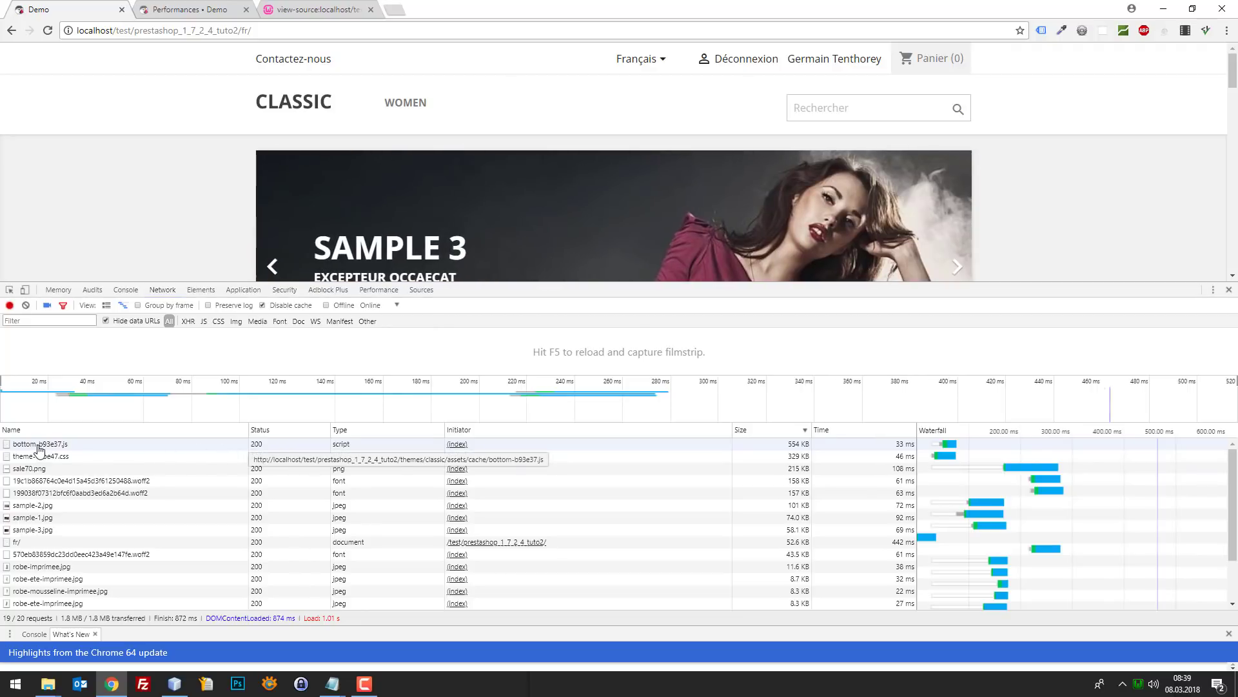
- Open the bottom-b93e37.js request in its own browser tab, examine the combined script, and return to the storefront
right_click(39, 449)
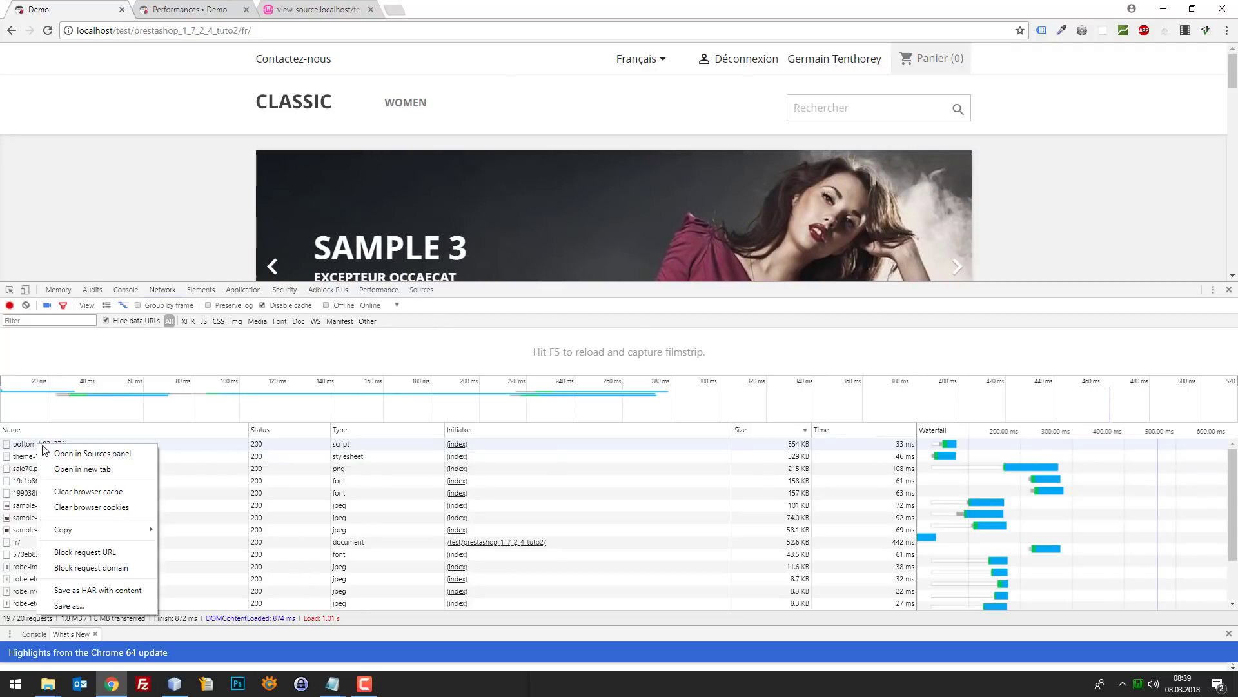
left_click(97, 474)
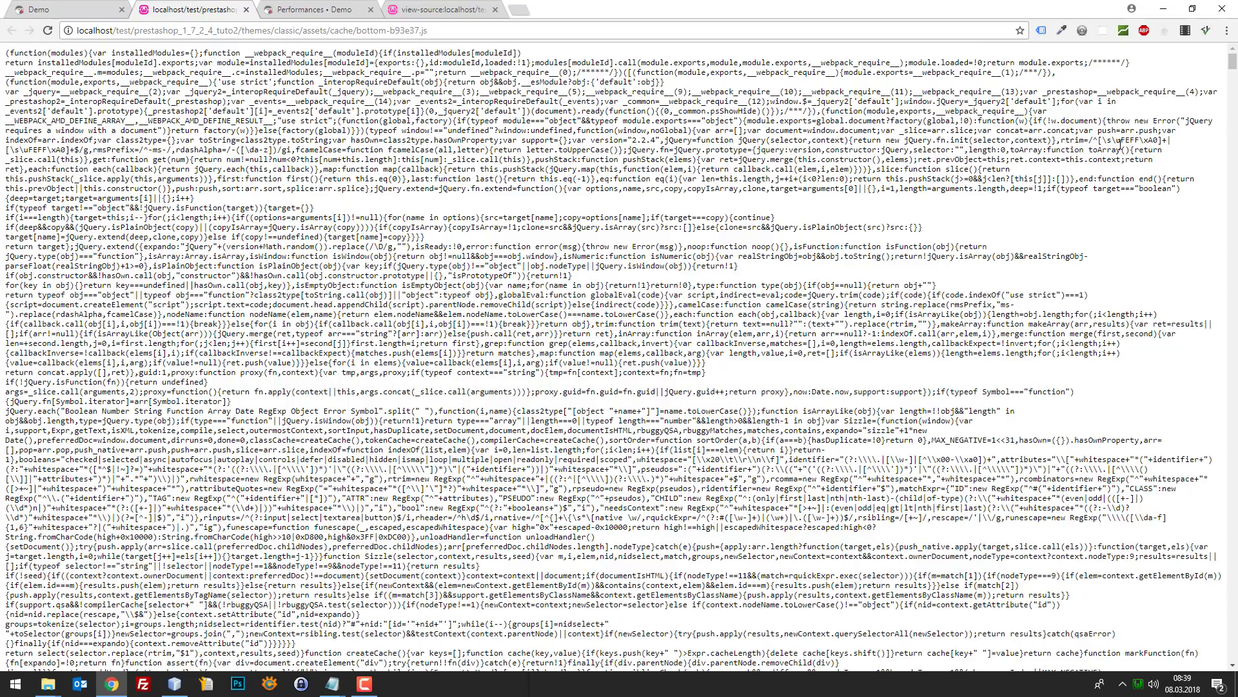
mouse_move(1232, 63)
left_mouse_down()
mouse_move(1232, 652)
mouse_move(1229, 63)
left_mouse_up()
left_click(113, 10)
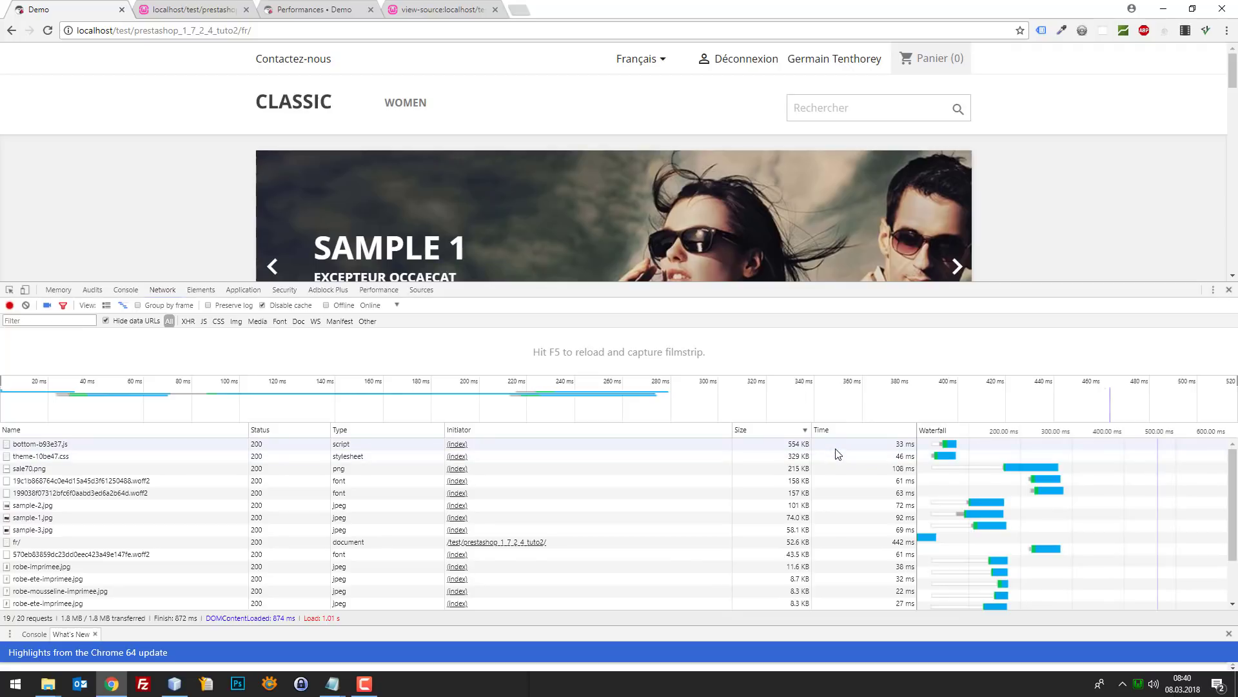
- Open the theme-10be47.css request in its own browser tab, look through the minified styles, and close it
right_click(33, 460)
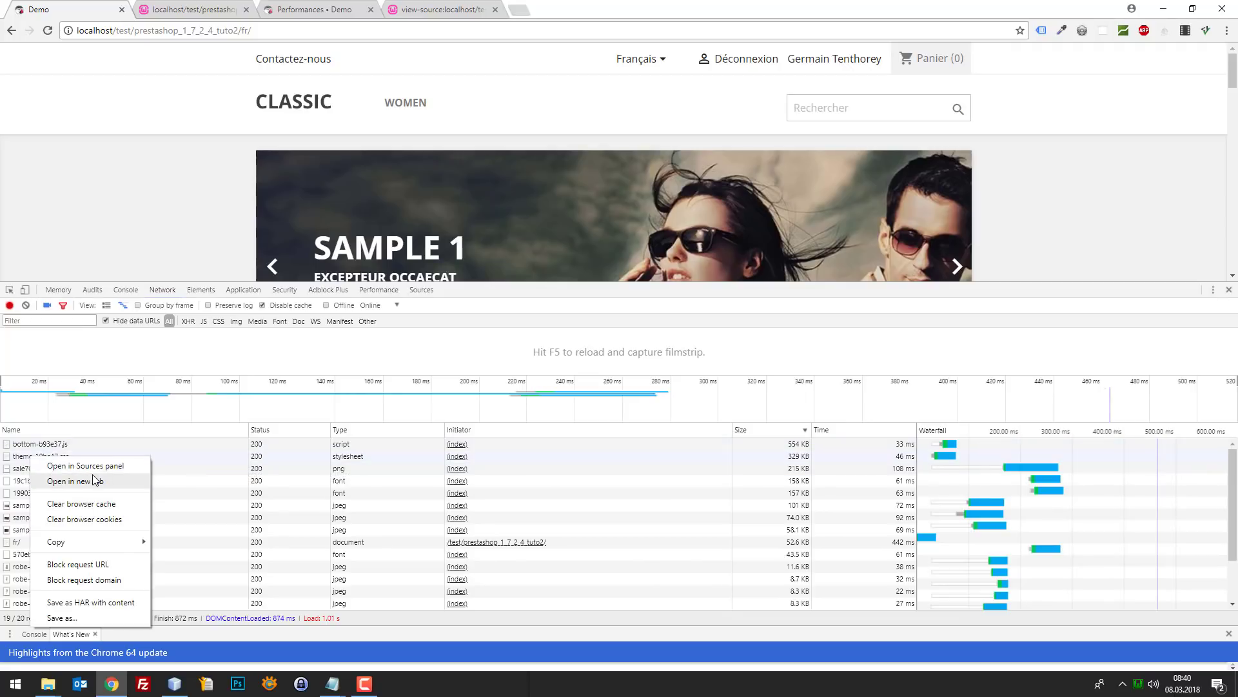
left_click(58, 481)
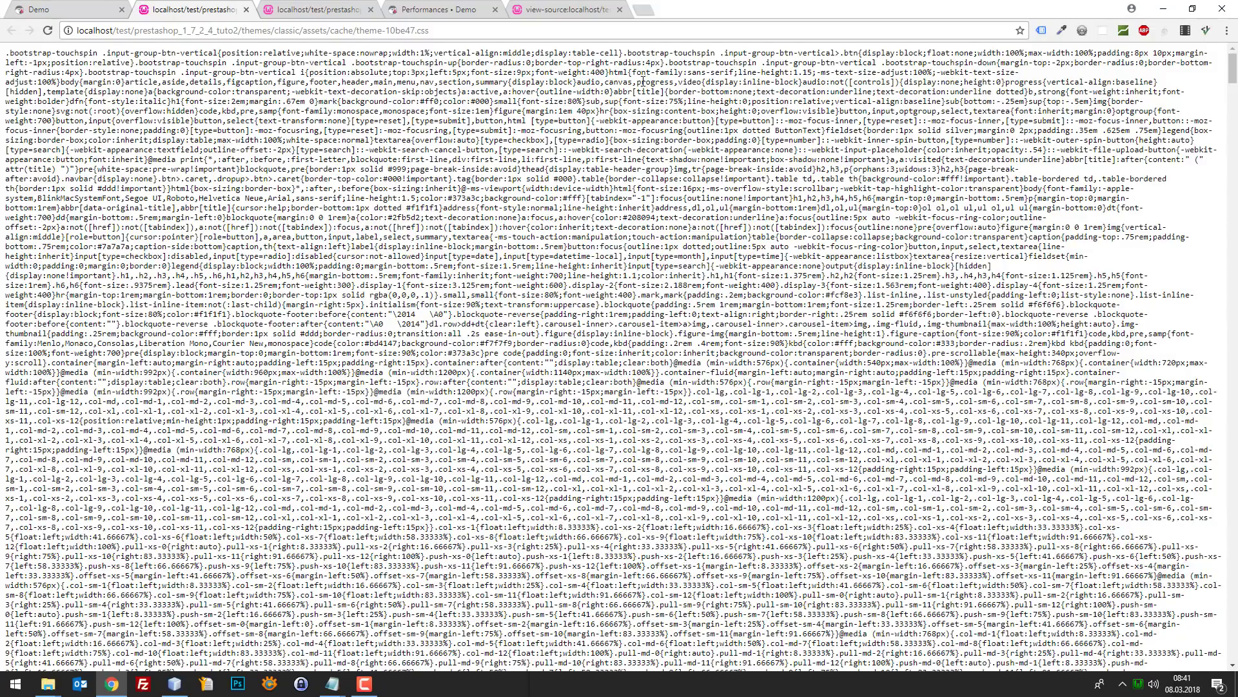
left_click_drag(1232, 67, 1232, 609)
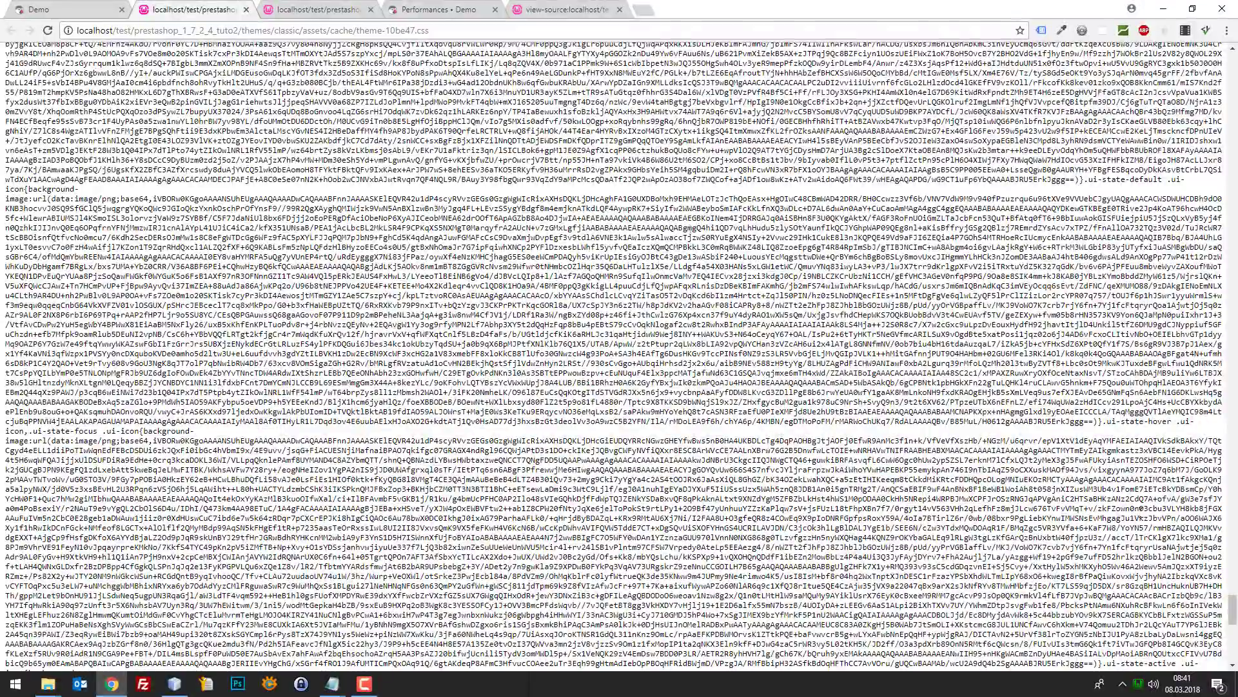
left_click(246, 9)
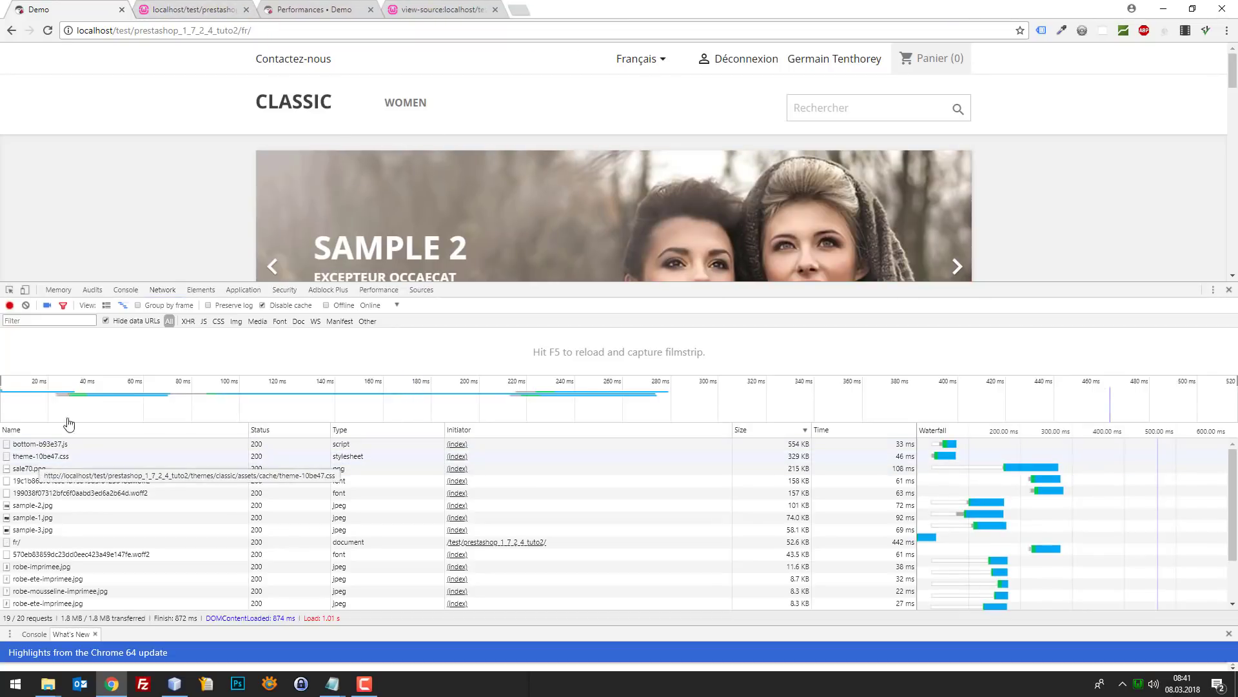
- Open the sale70.png banner image request in its own browser tab, view it, and return to the storefront
scroll(153, 221, "down", 2)
scroll(174, 233, "down", 2)
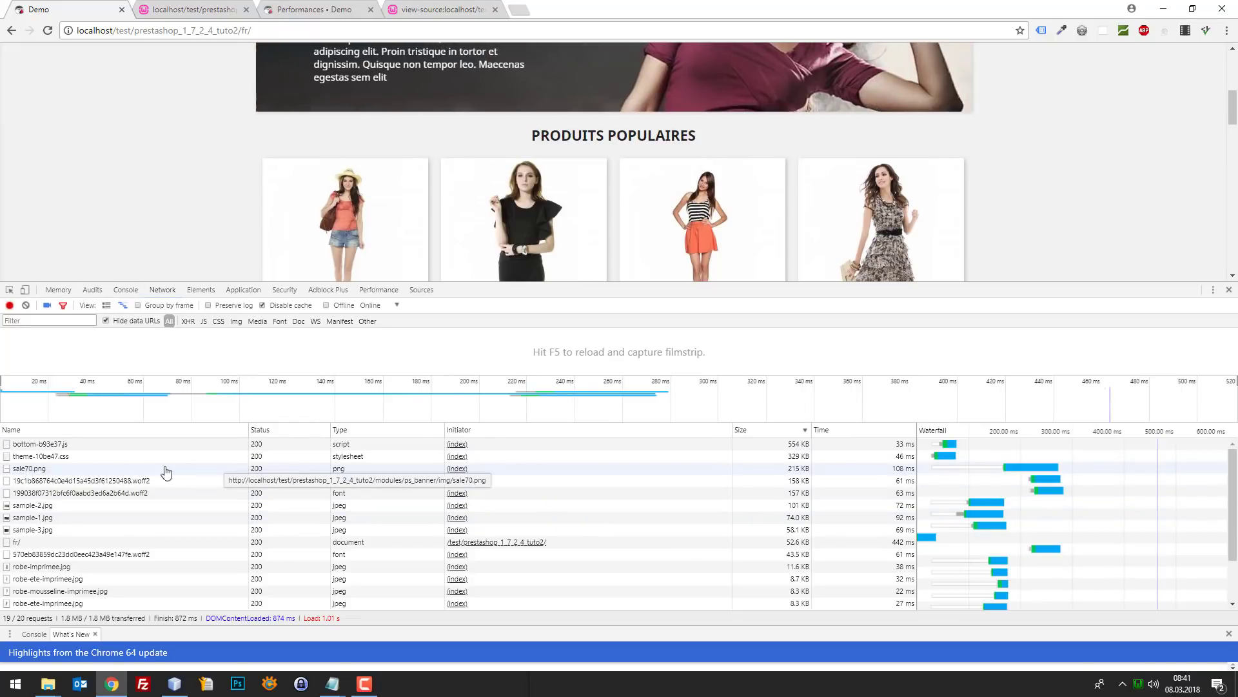
right_click(27, 469)
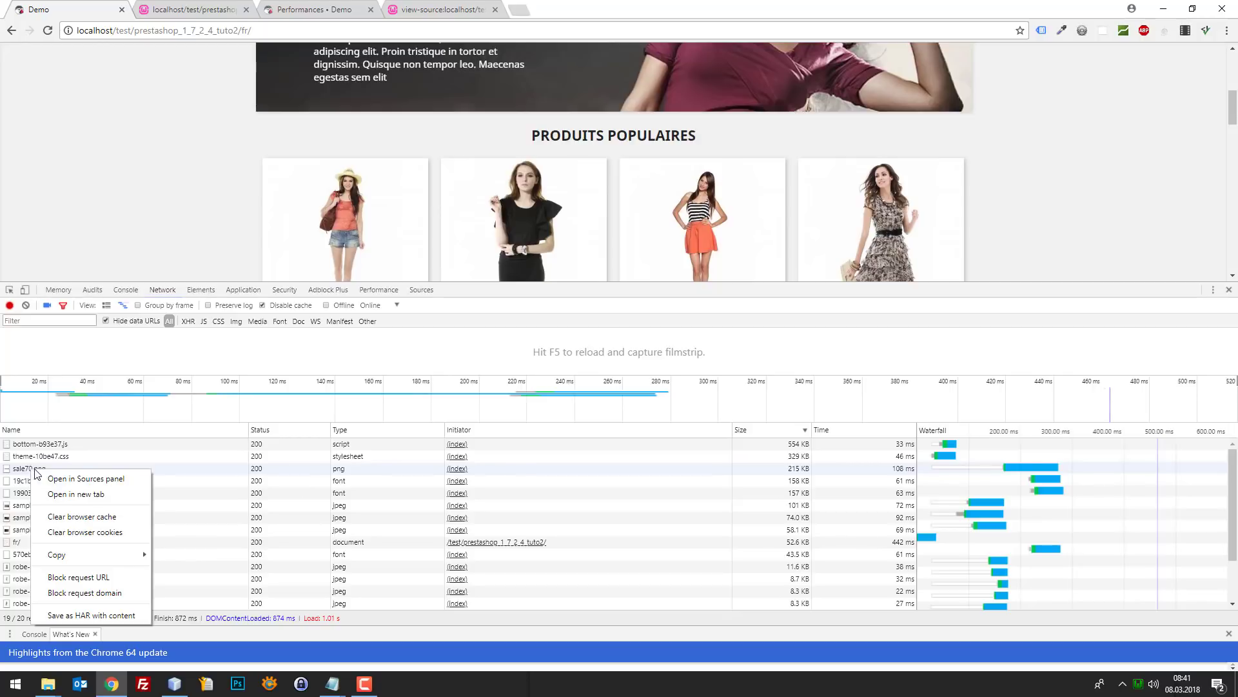
left_click(58, 493)
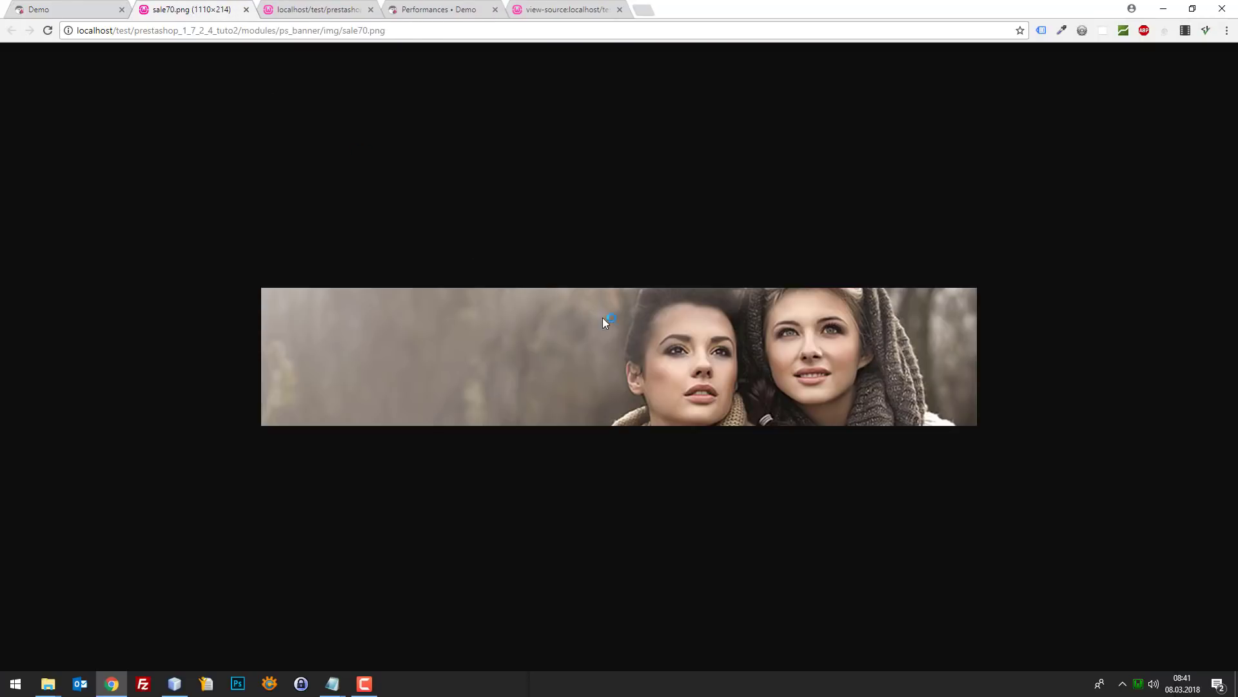
left_click(64, 5)
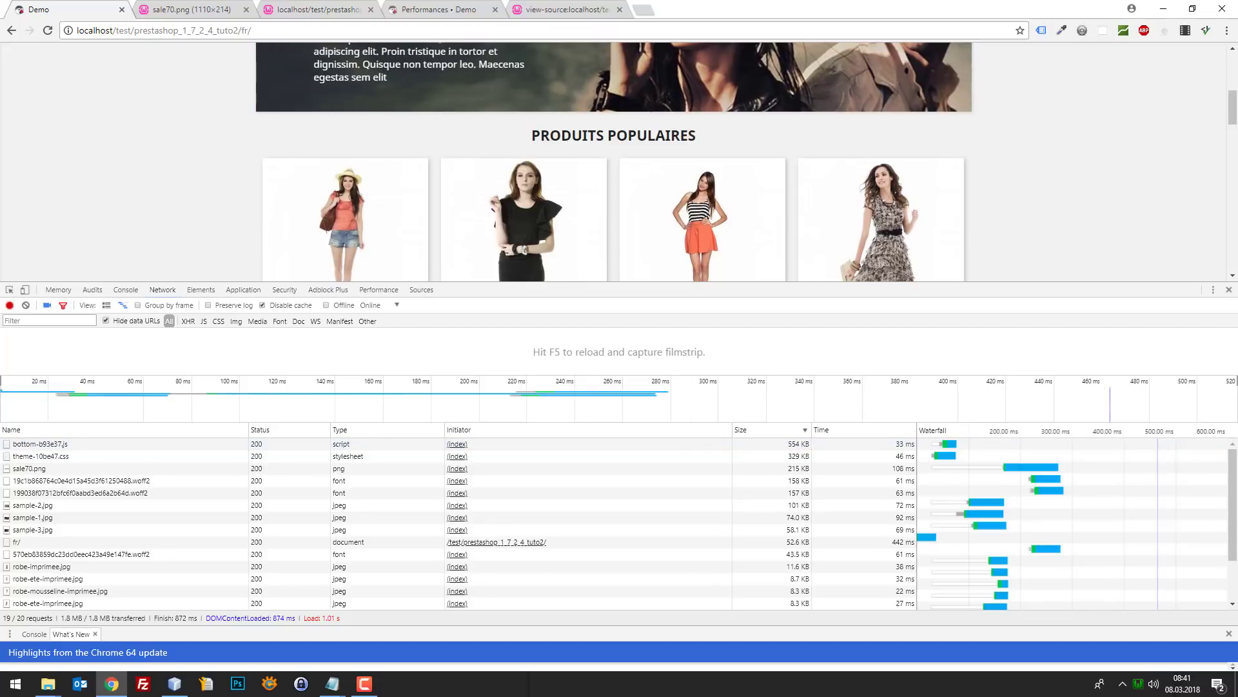
- Load the webbax.ch article "Prestashop 1.7 – SEO – Diminuer le poids des images (ép.2)" in a new browser tab, skim it, and close it
key("alt+Tab")
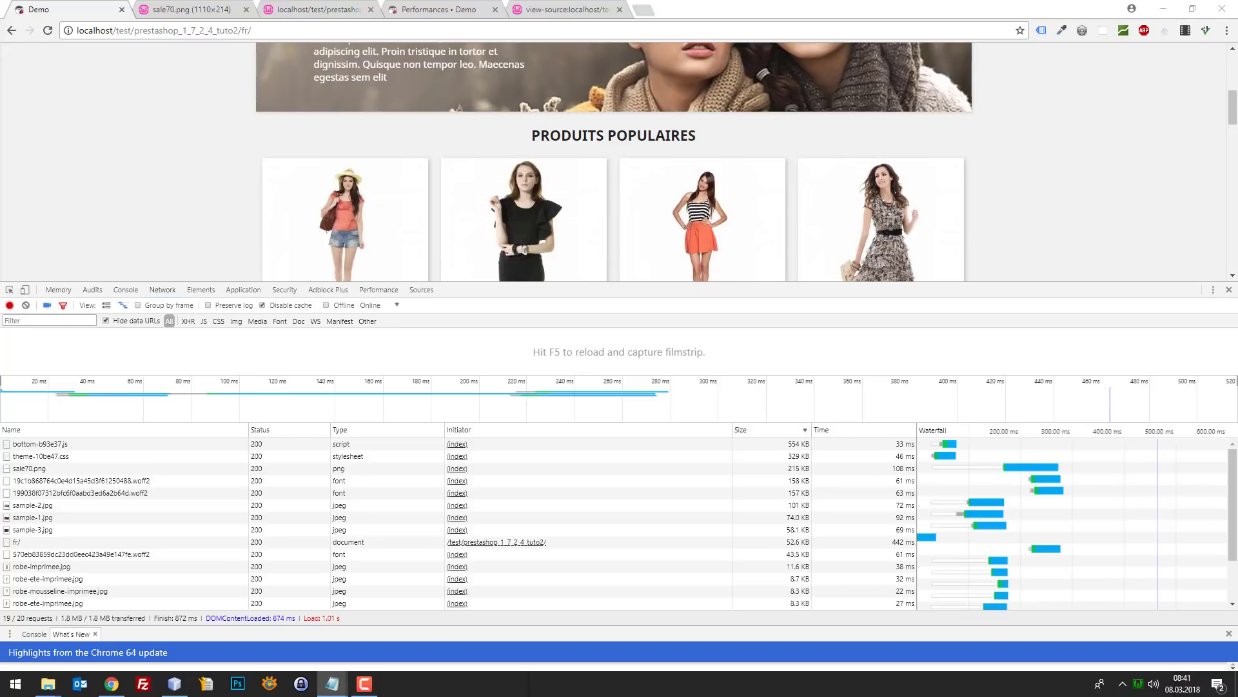
left_click(74, 1)
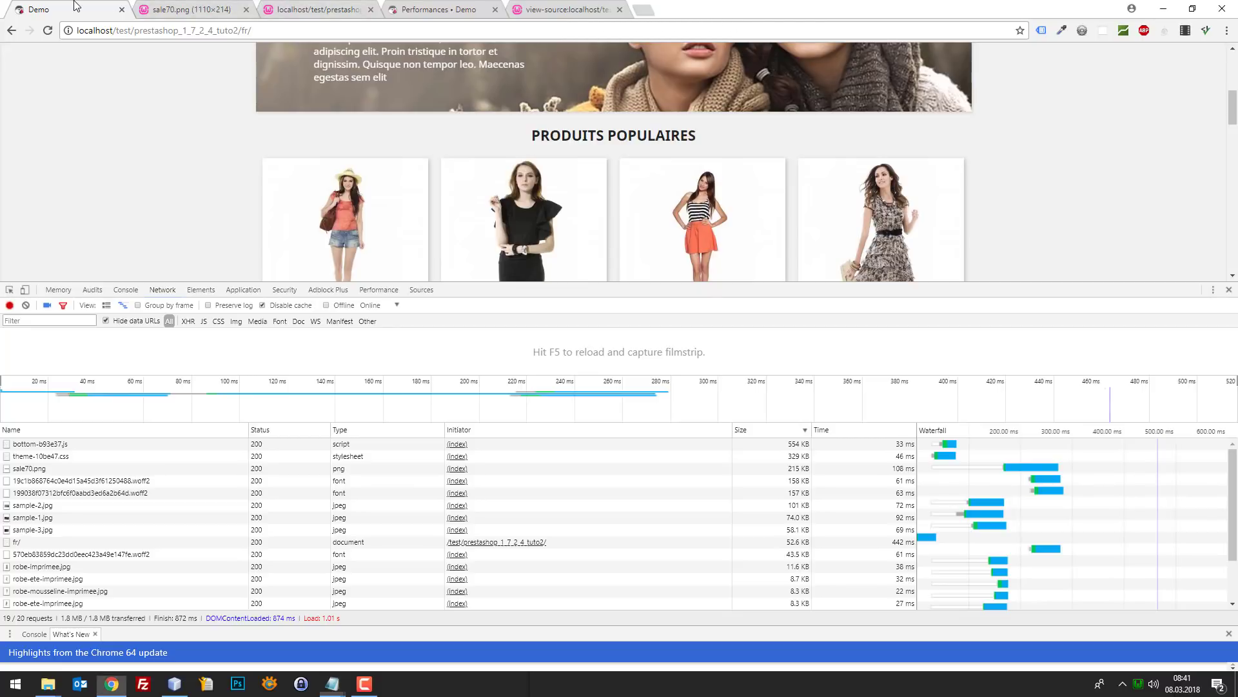
key("ctrl+t")
type("https://www.webbax.ch/2017/06/12/prestashop-1-7-seo-diminuer-poids-images/")
key("Return")
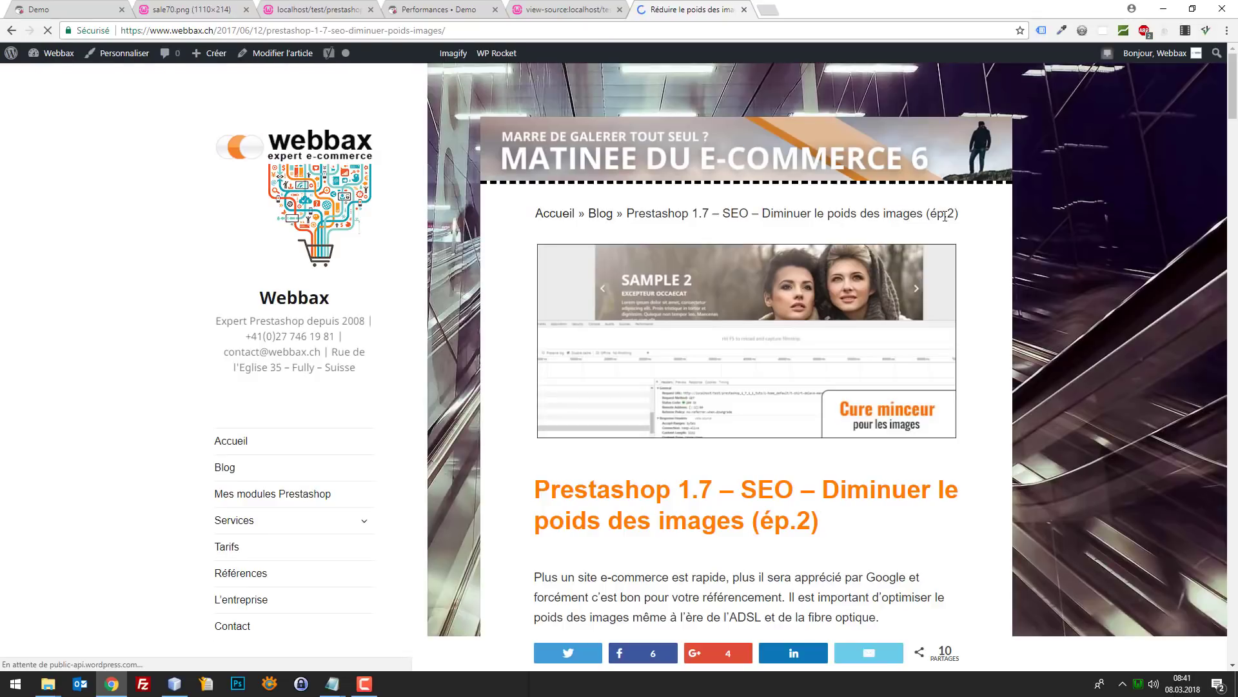
scroll(873, 221, "down", 2)
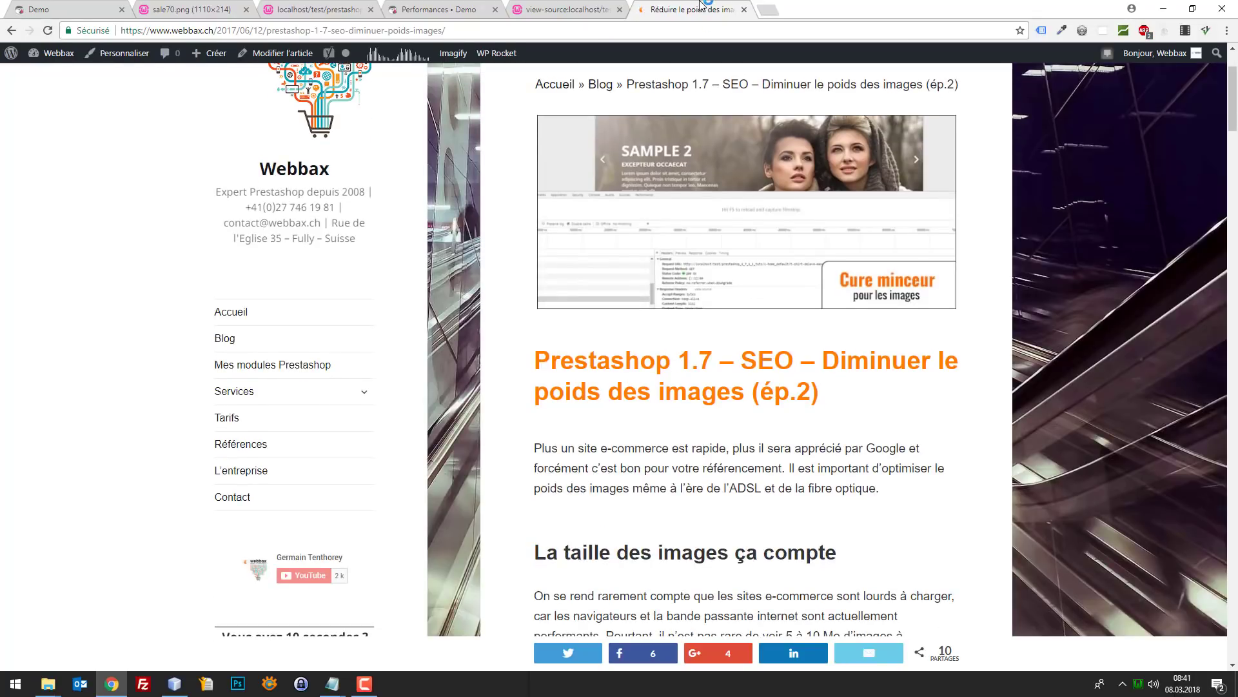
middle_click(701, 5)
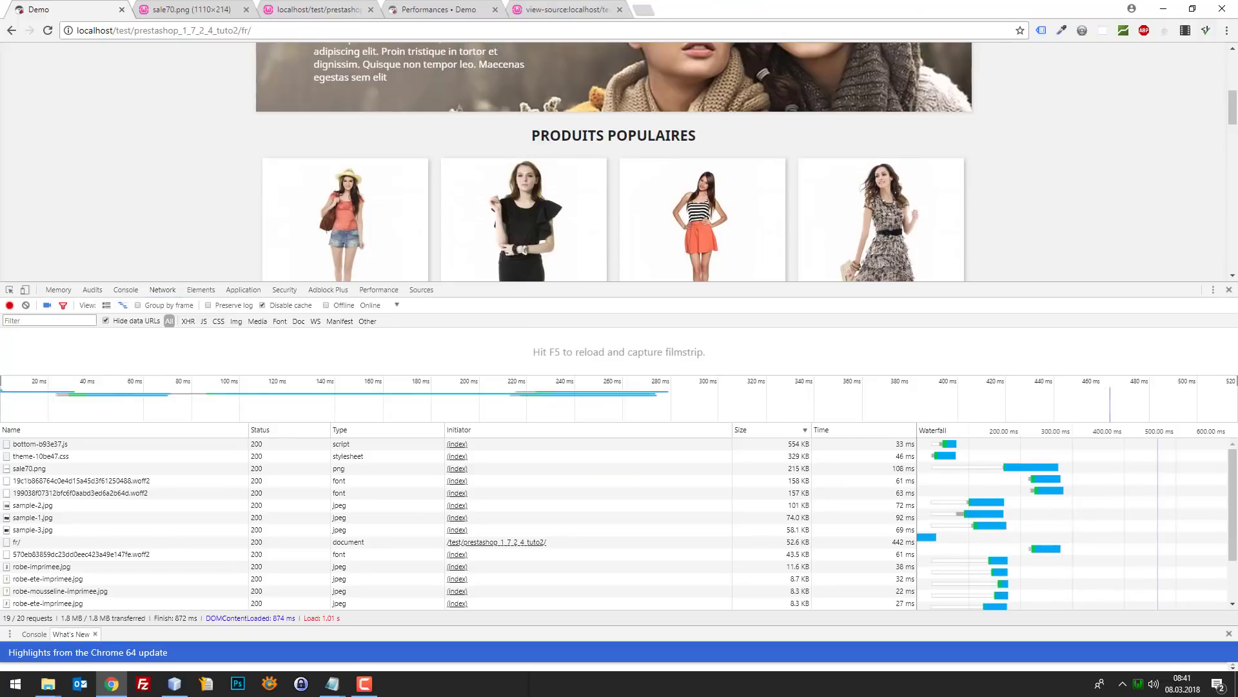
- Reduce the height of the developer tools panel and view the slider and popular products on the storefront's home page
key("alt+Tab")
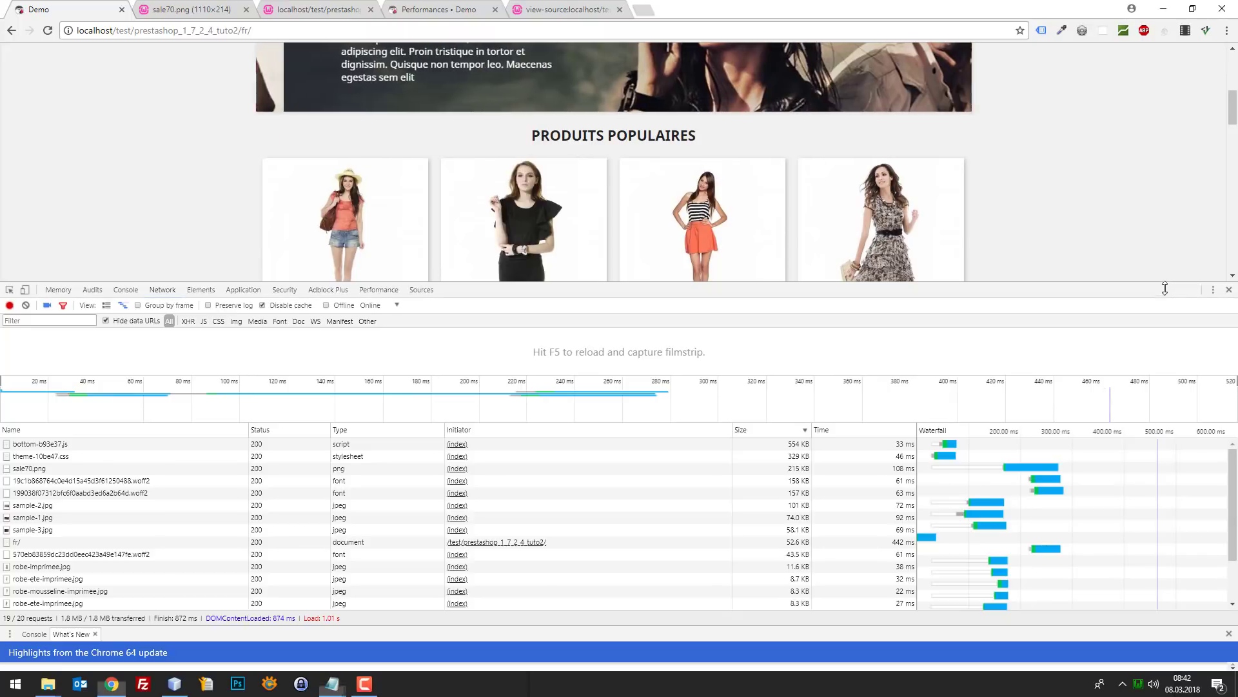
left_click_drag(1165, 286, 1180, 356)
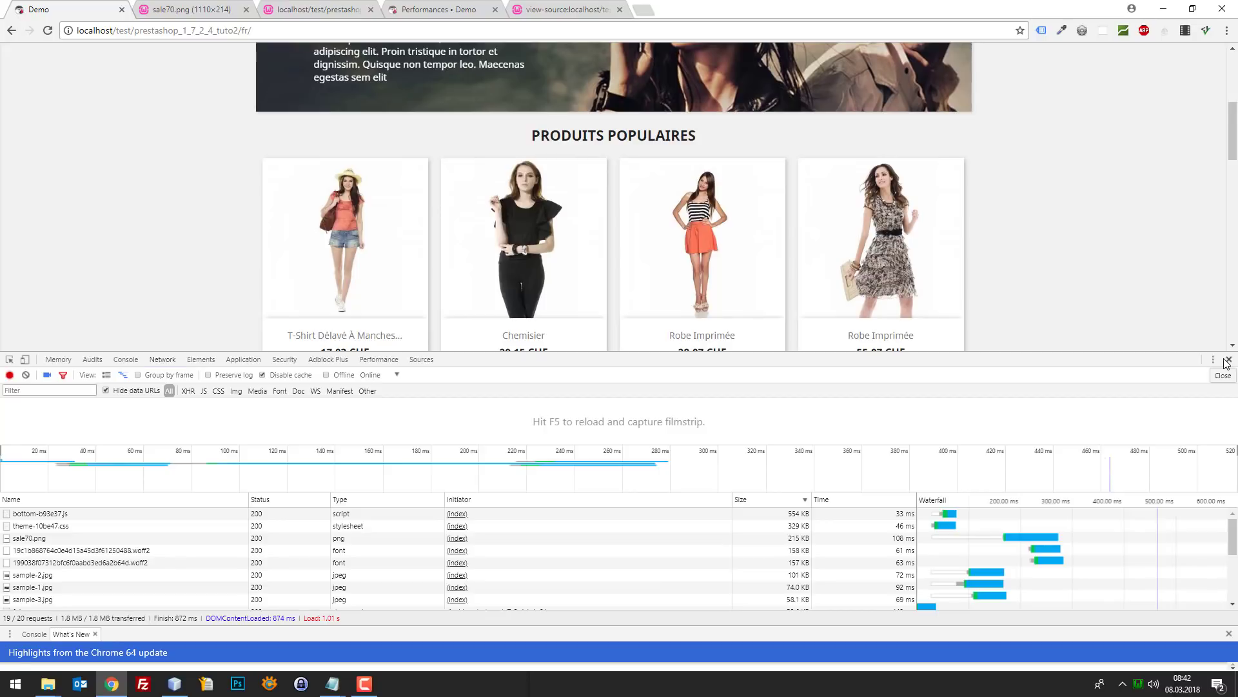
key("alt+Tab")
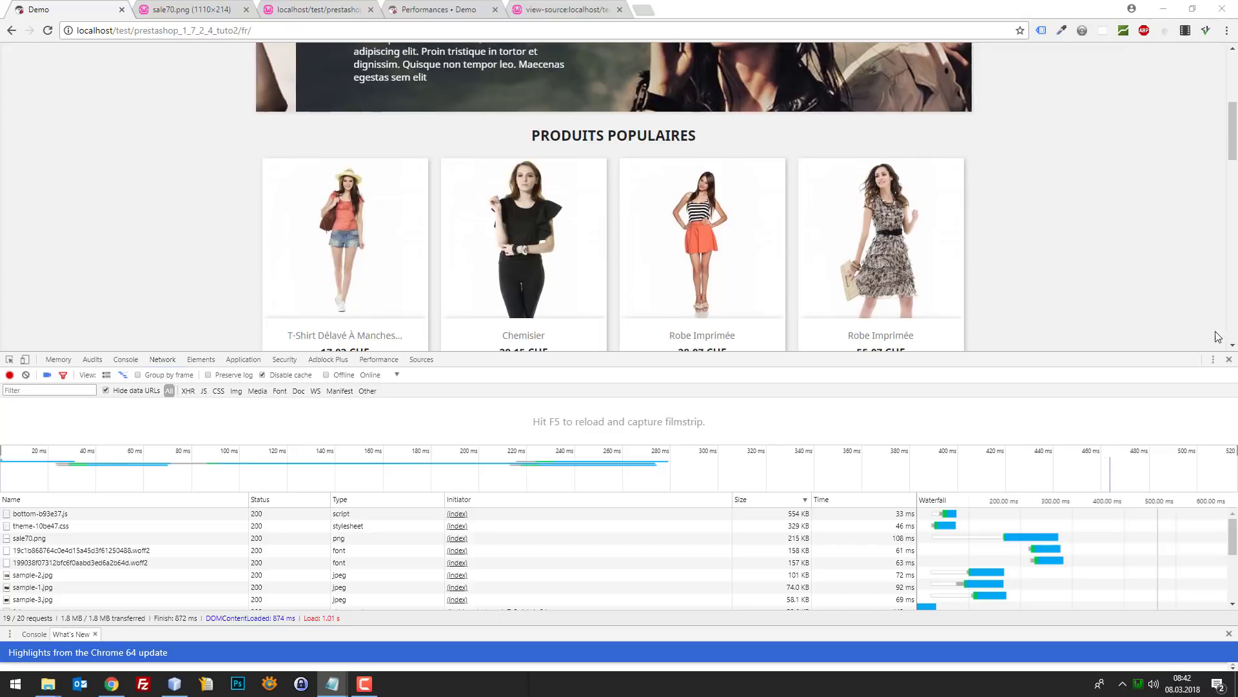
left_click_drag(1167, 352, 1167, 460)
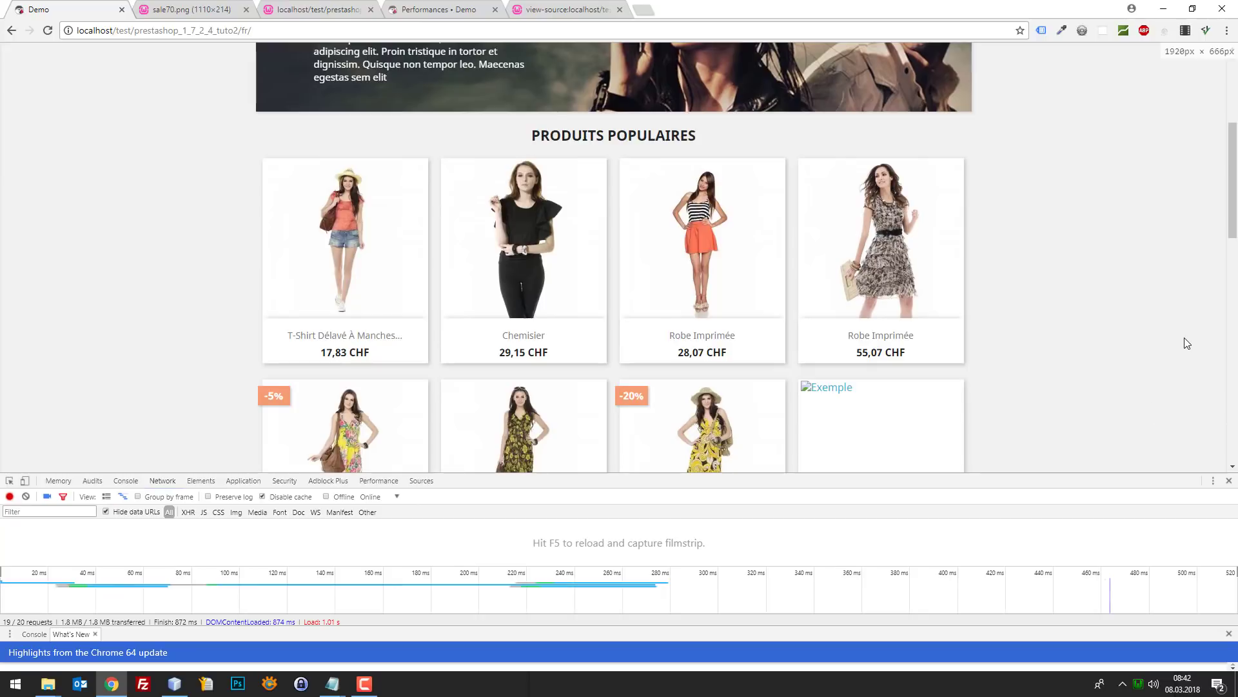
scroll(1183, 338, "up", 2)
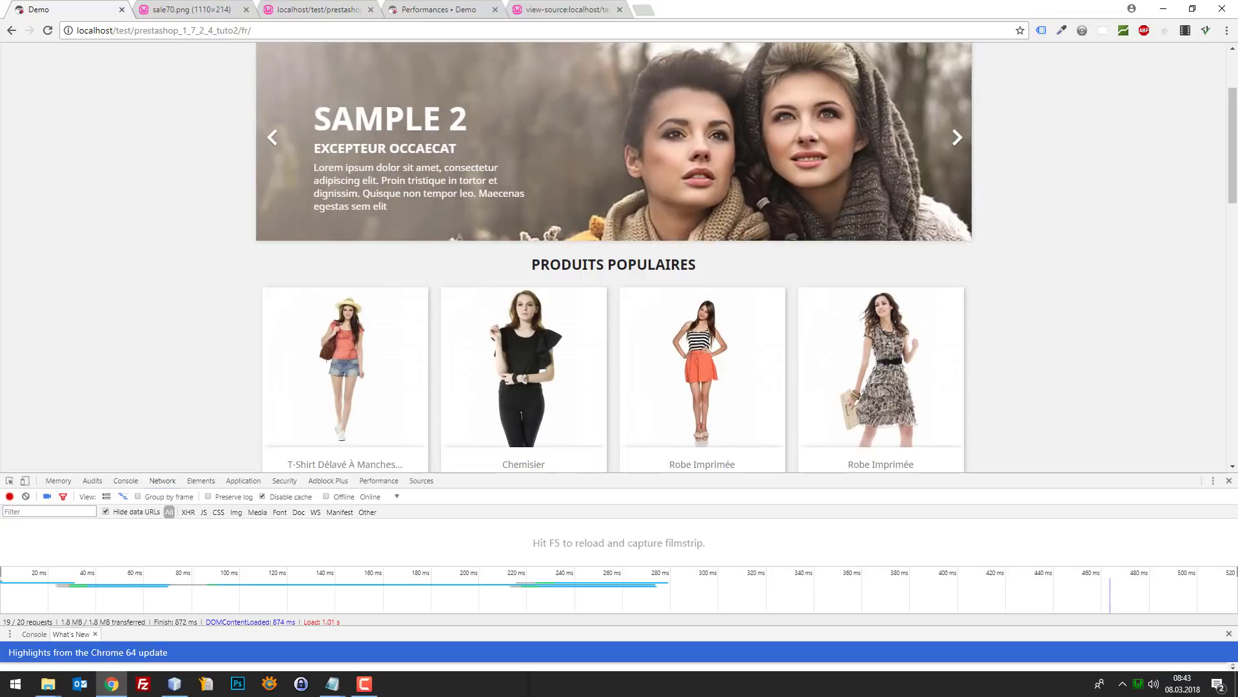
- Switch to NetBeans and open defines.inc.php from the project's config folder
left_click(171, 690)
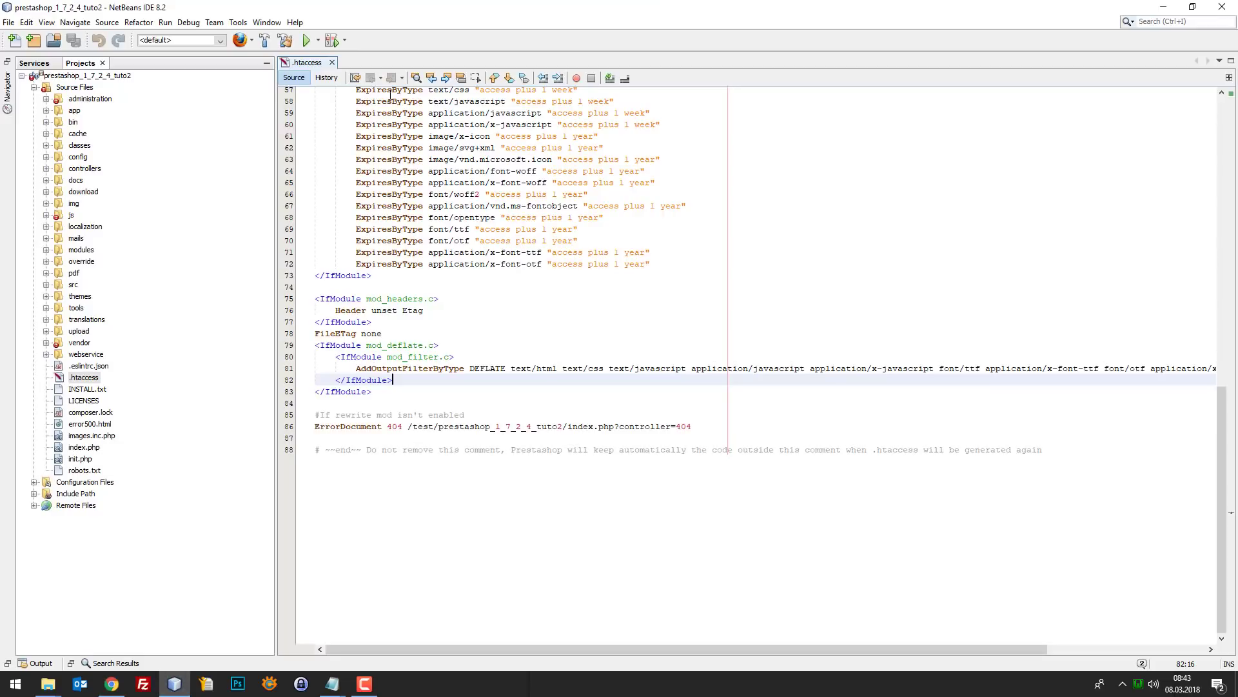
left_click(46, 157)
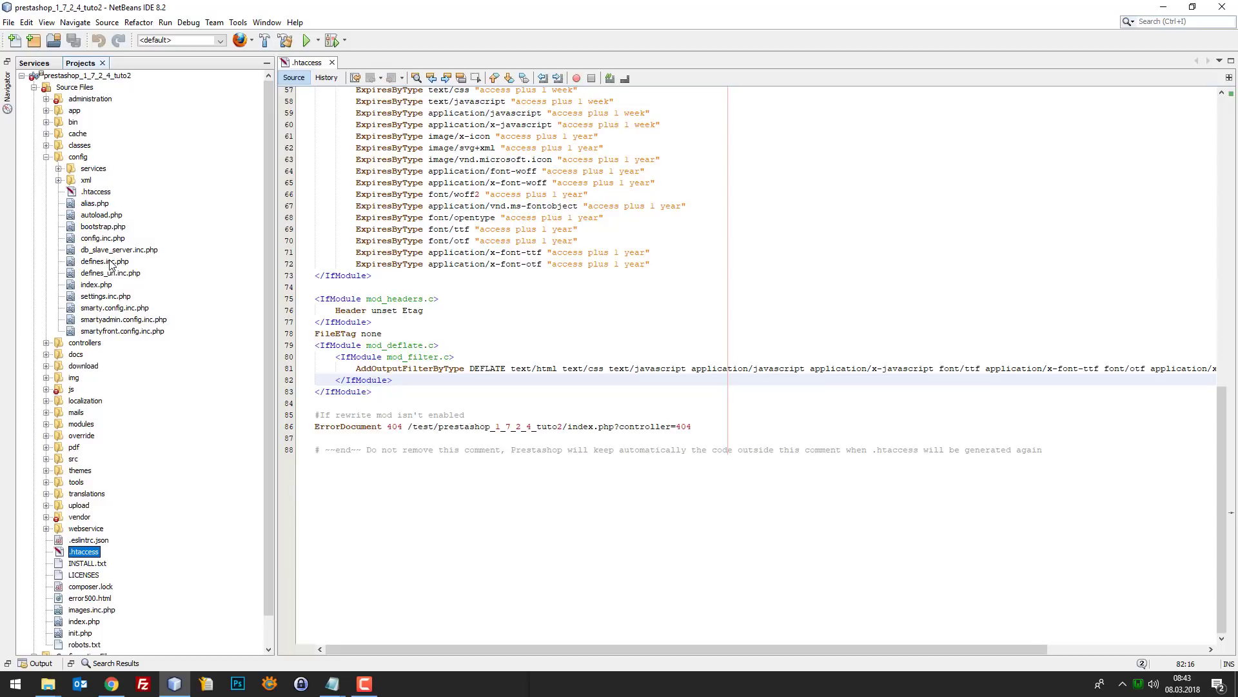
left_click(77, 158)
left_click(108, 265)
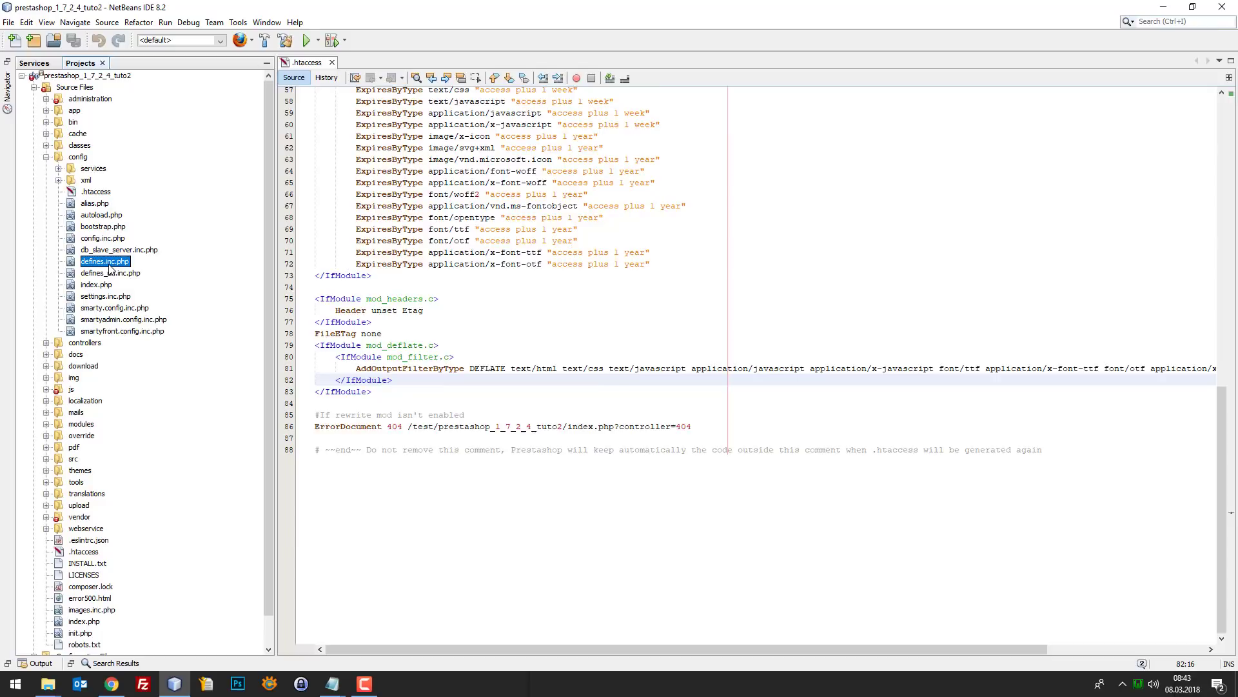
double_click(109, 265)
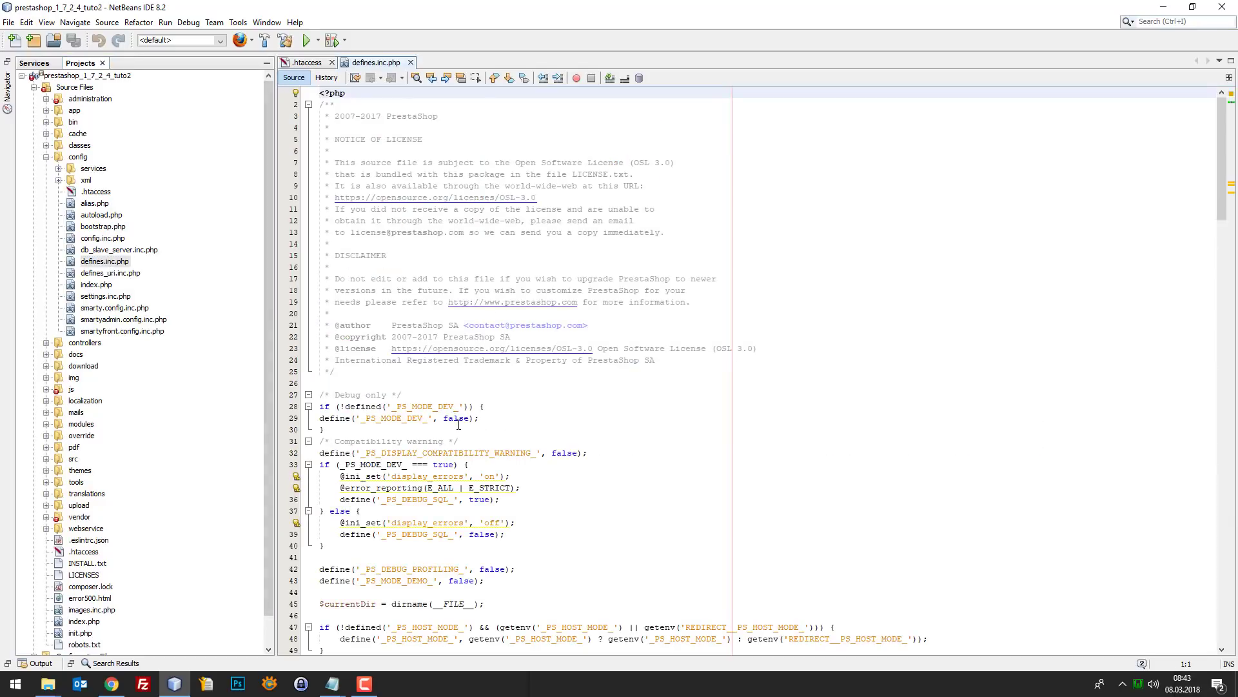
- Set the _PS_DEBUG_PROFILING_ constant to true in defines.inc.php
scroll(471, 477, "down", 1)
double_click(486, 536)
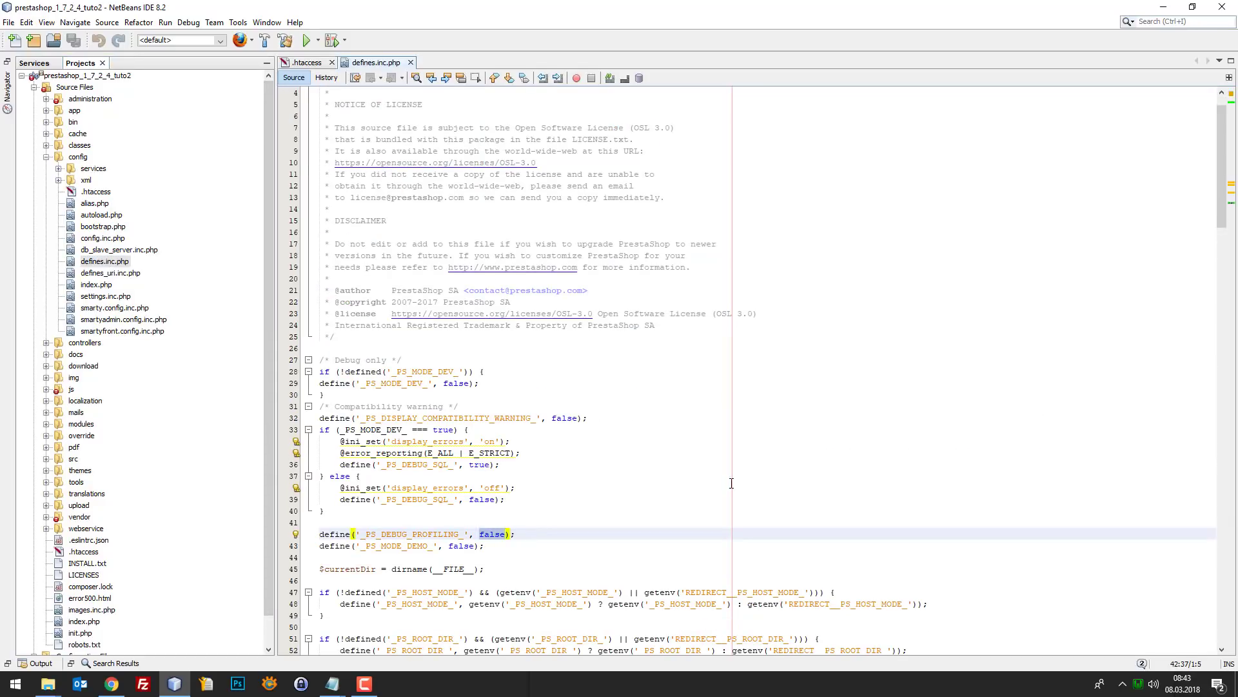
type("true")
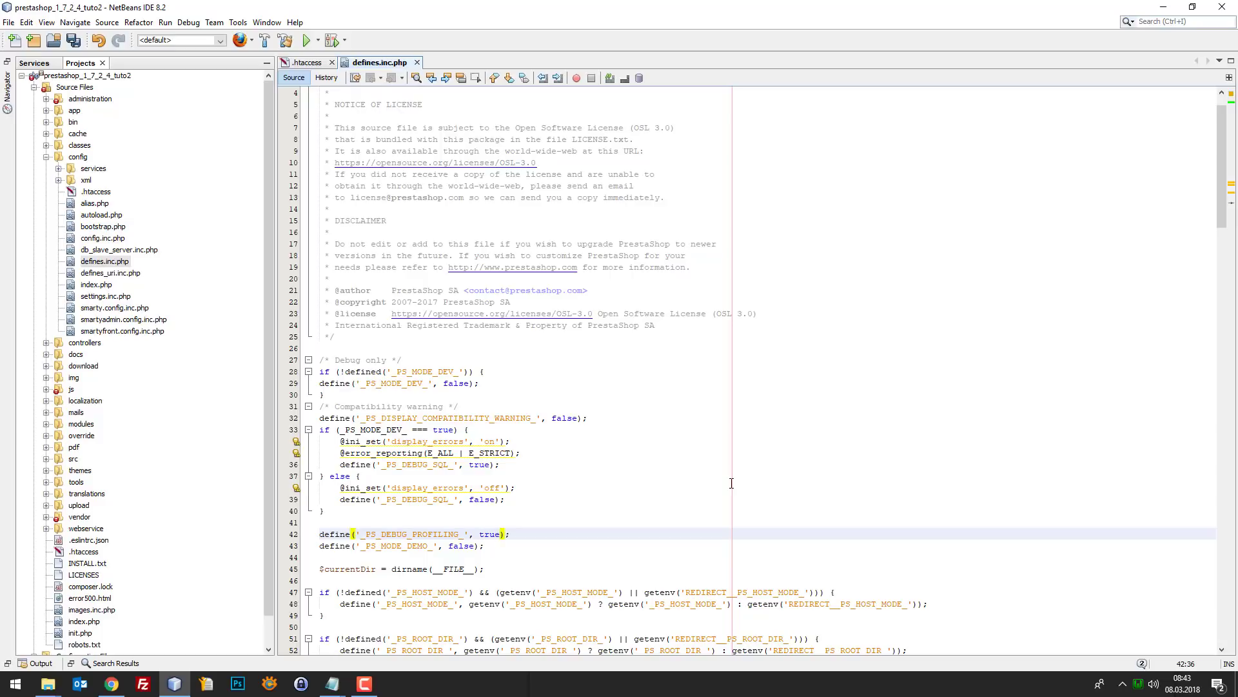
- Reload the storefront in Chrome, close the developer tools, and examine the profiling data and SQL queries below the footer
left_click(112, 685)
key("F5")
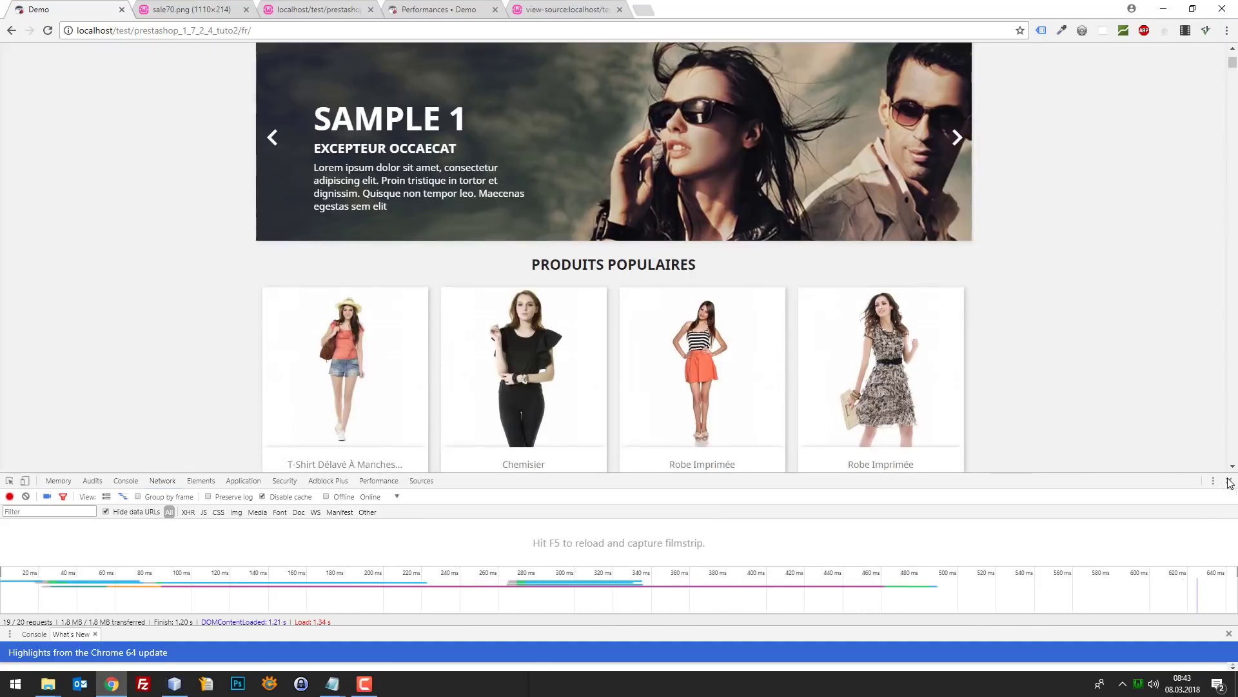
key("F12")
scroll(1155, 342, "down", 5)
scroll(1152, 338, "down", 15)
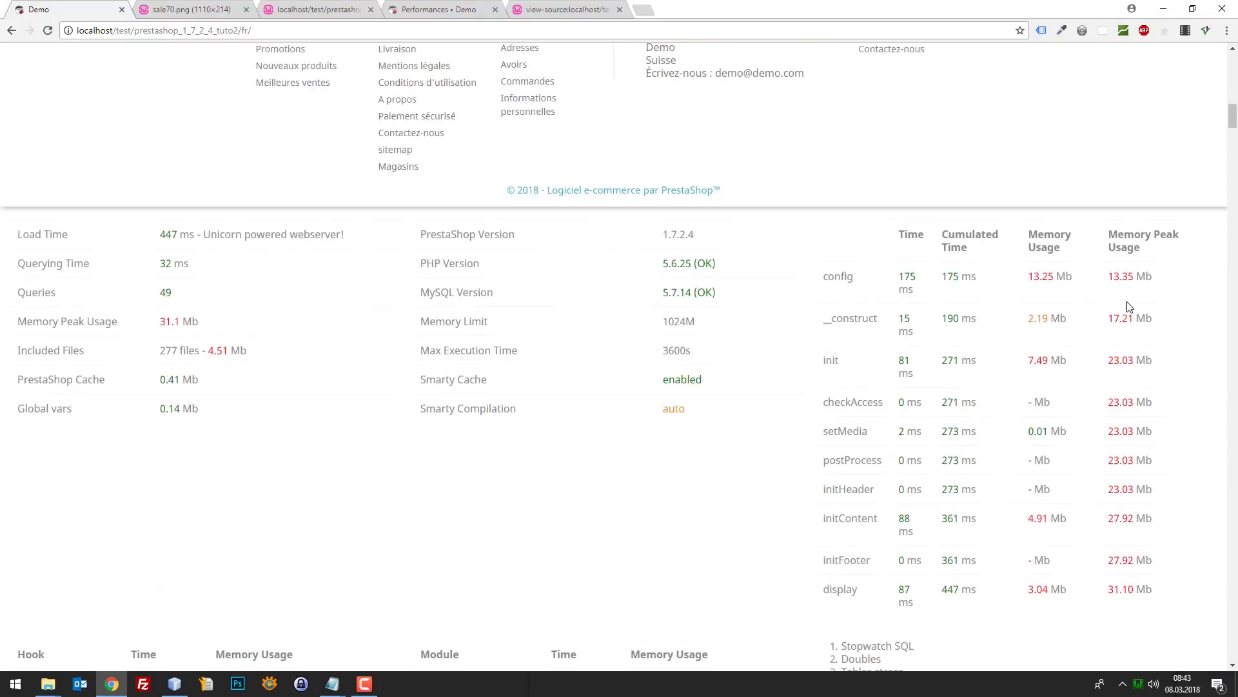
scroll(1114, 331, "down", 5)
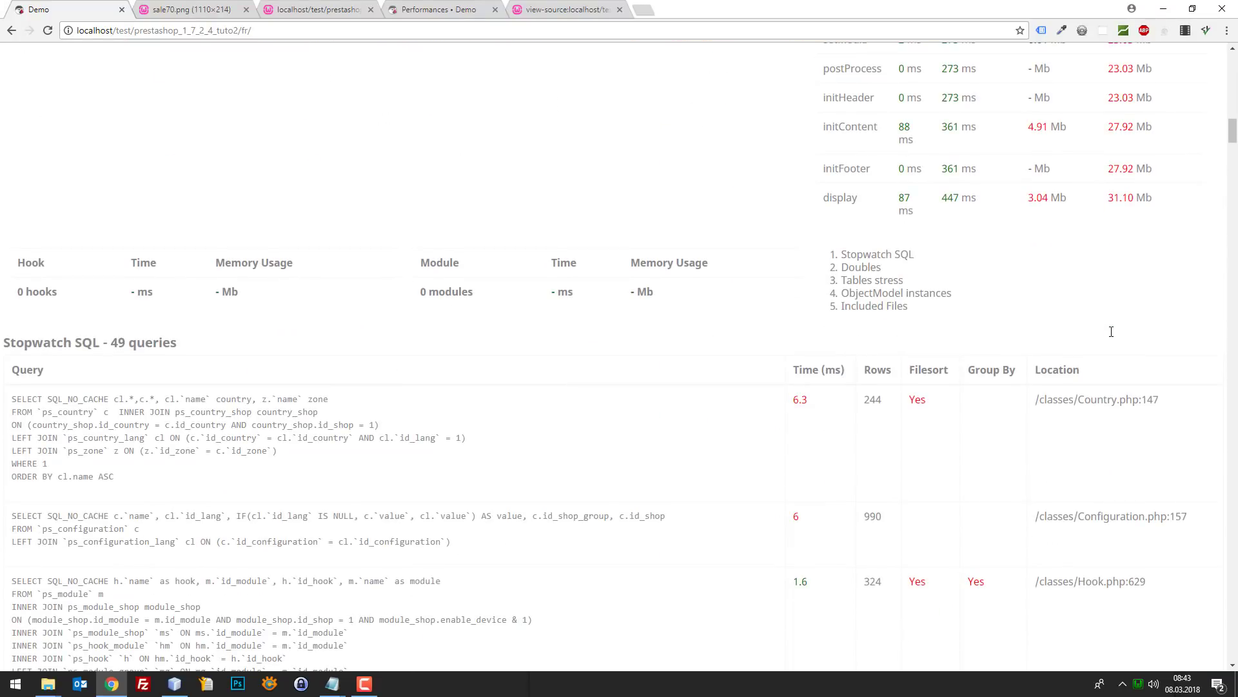
scroll(1148, 326, "up", 20)
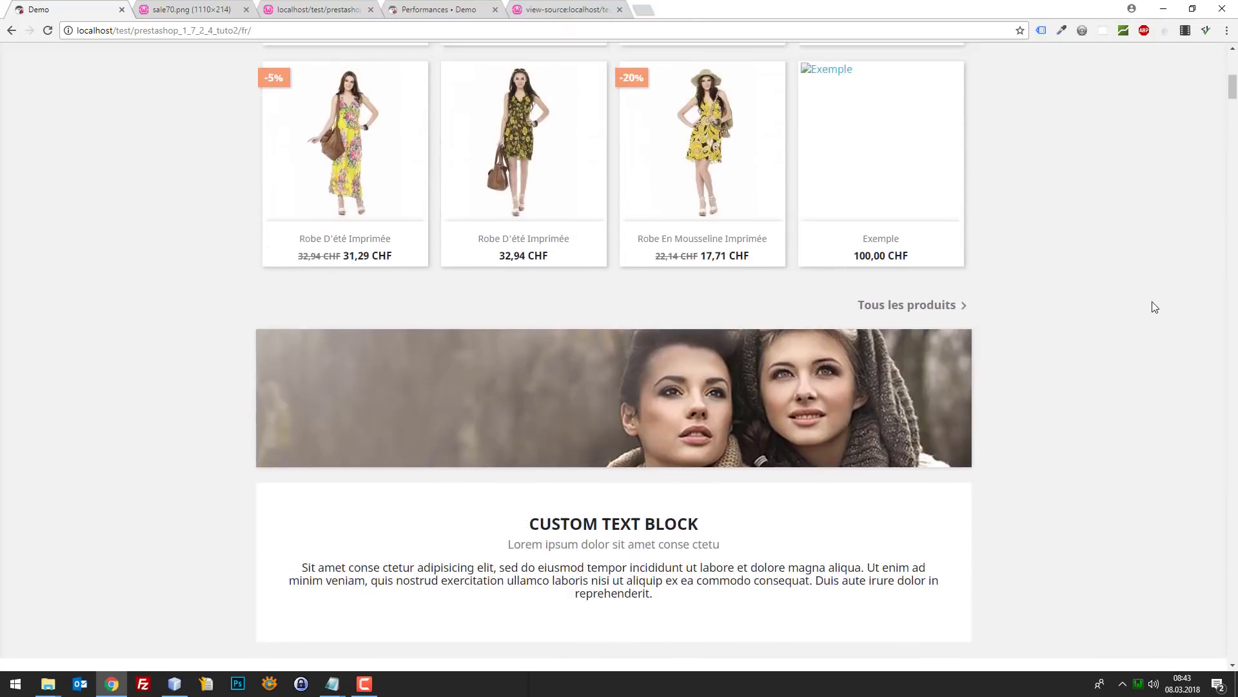
- Disable the Smarty cache on the back office's Performances page and save the setting
scroll(1143, 312, "down", 18)
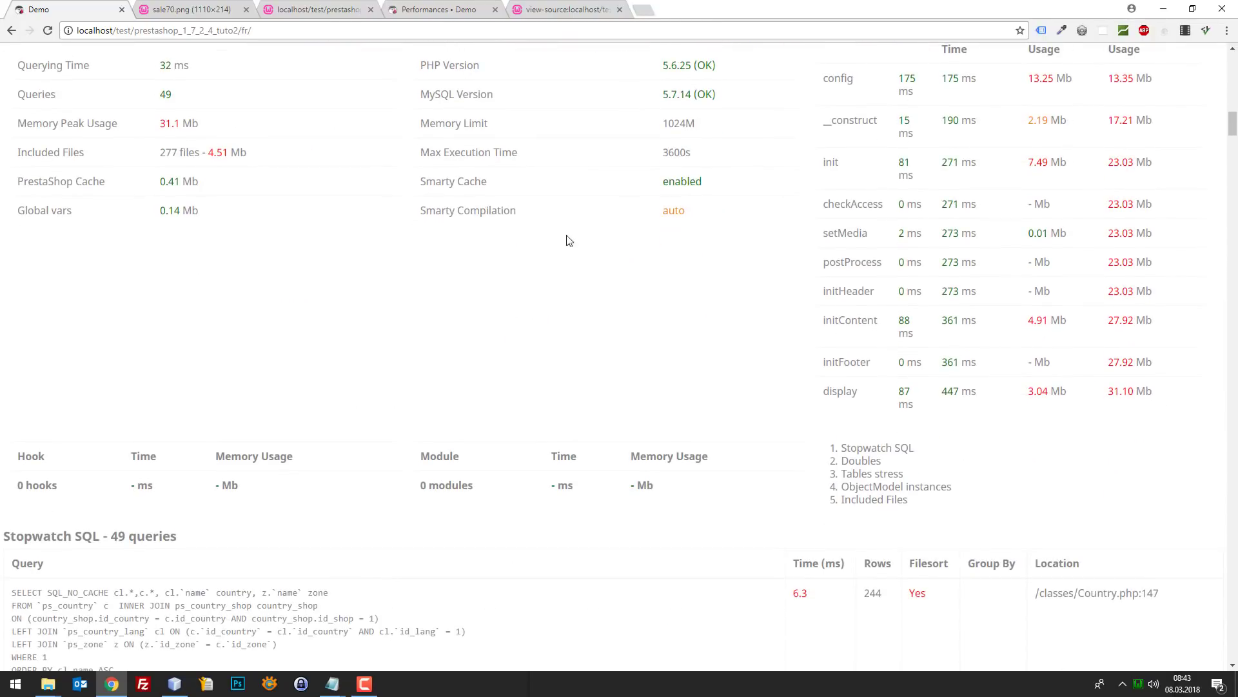
scroll(1029, 164, "up", 3)
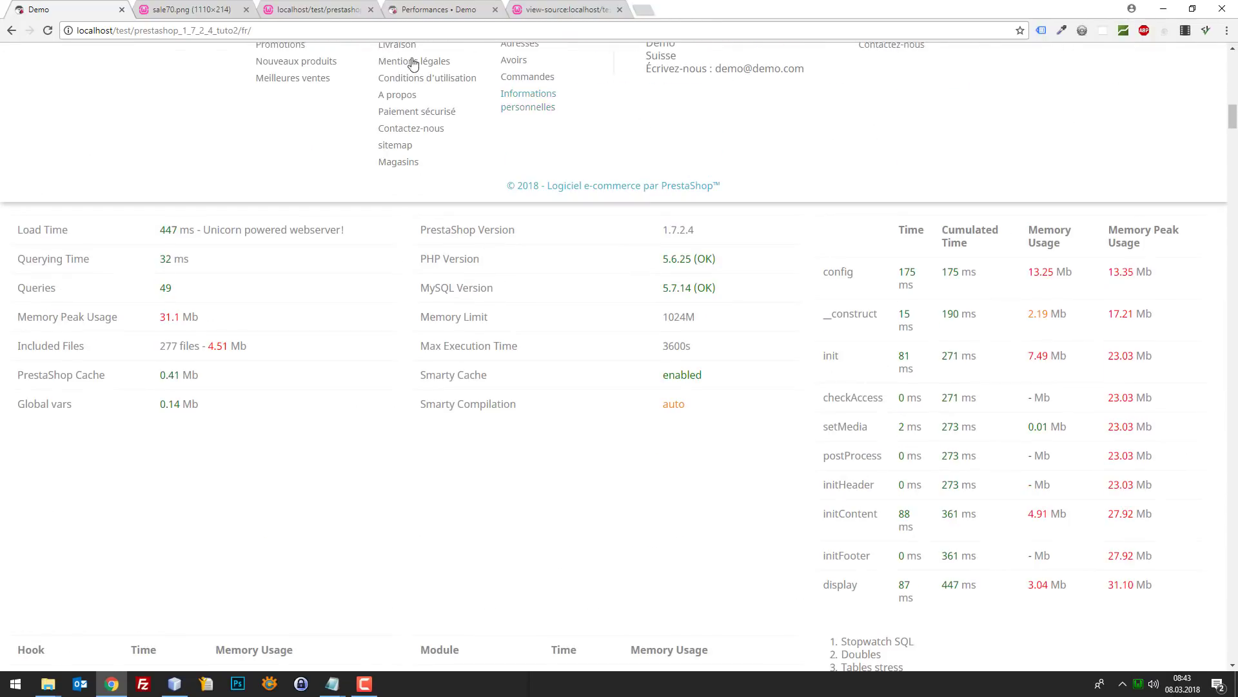
left_click(429, 9)
left_click(509, 282)
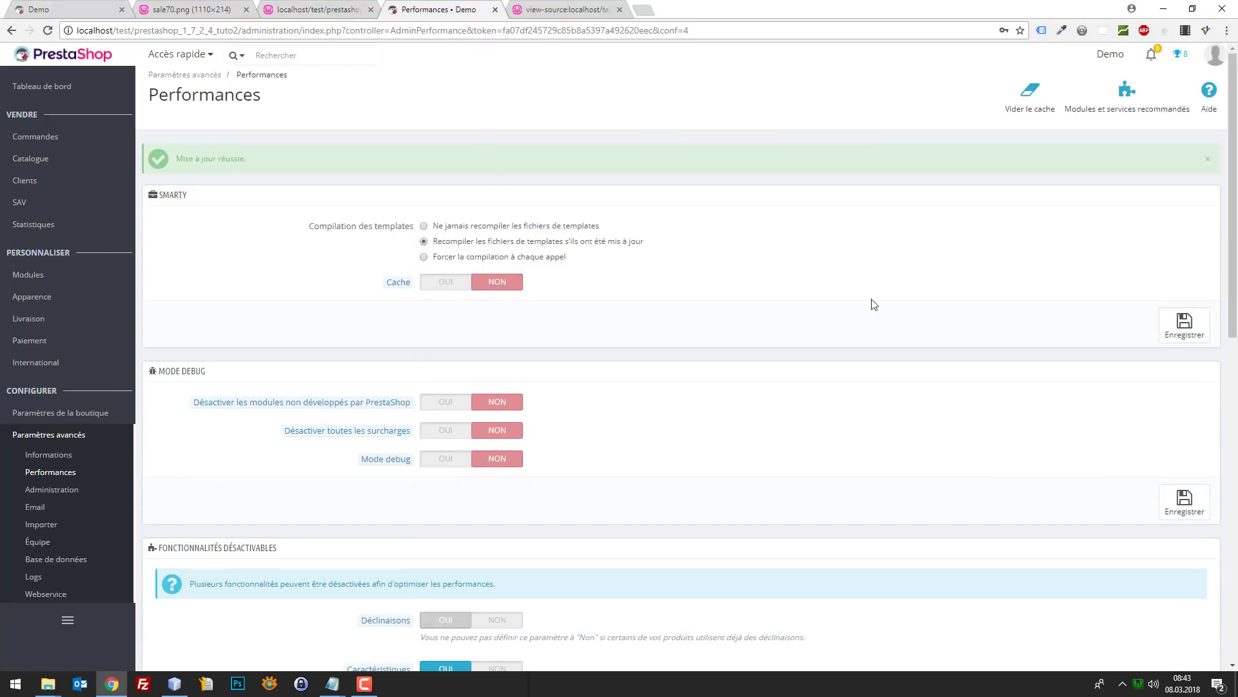
left_click(1185, 332)
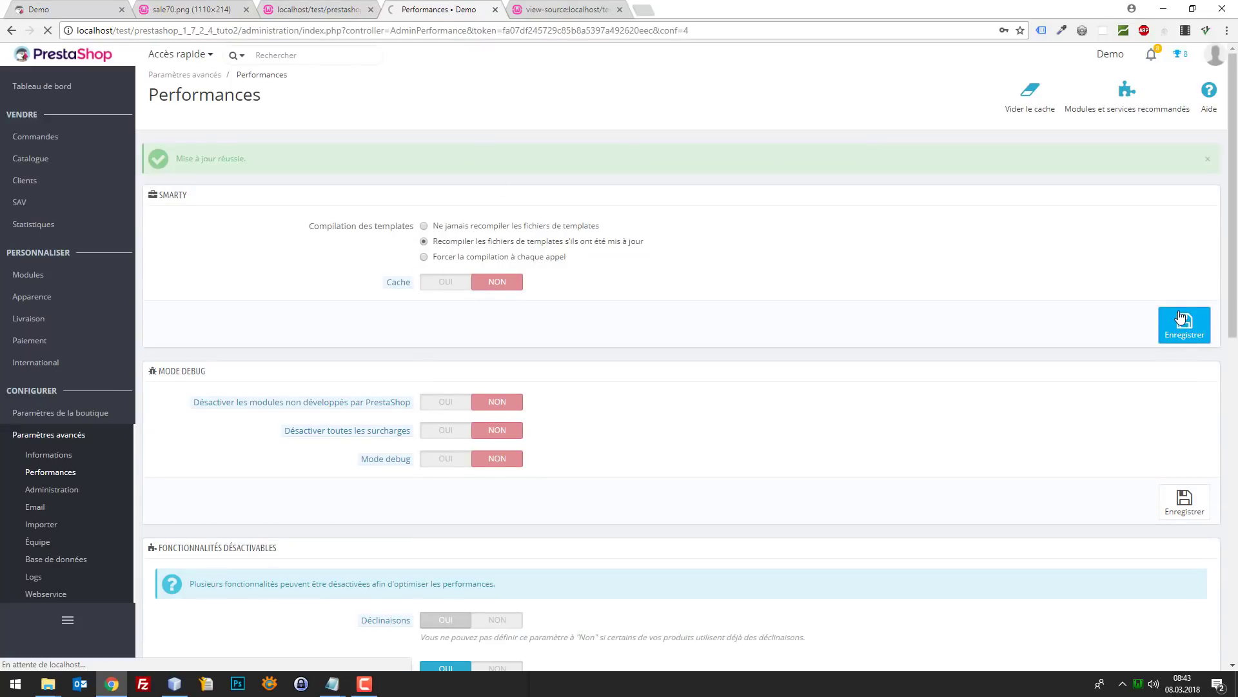
scroll(931, 329, "down", 6)
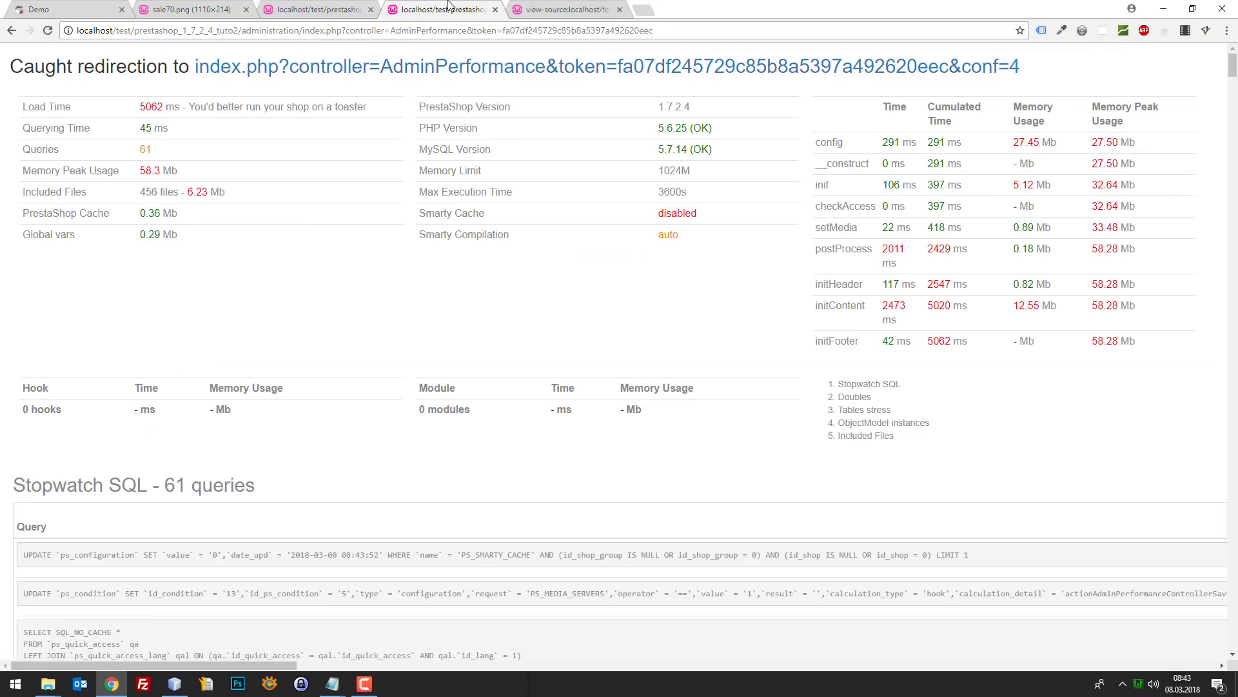
- Switch to NetBeans, set the _PS_DEBUG_PROFILING_ constant to false in defines.inc.php, and save the file
scroll(938, 284, "down", 16)
left_click_drag(1232, 107, 1230, 50)
left_click(174, 684)
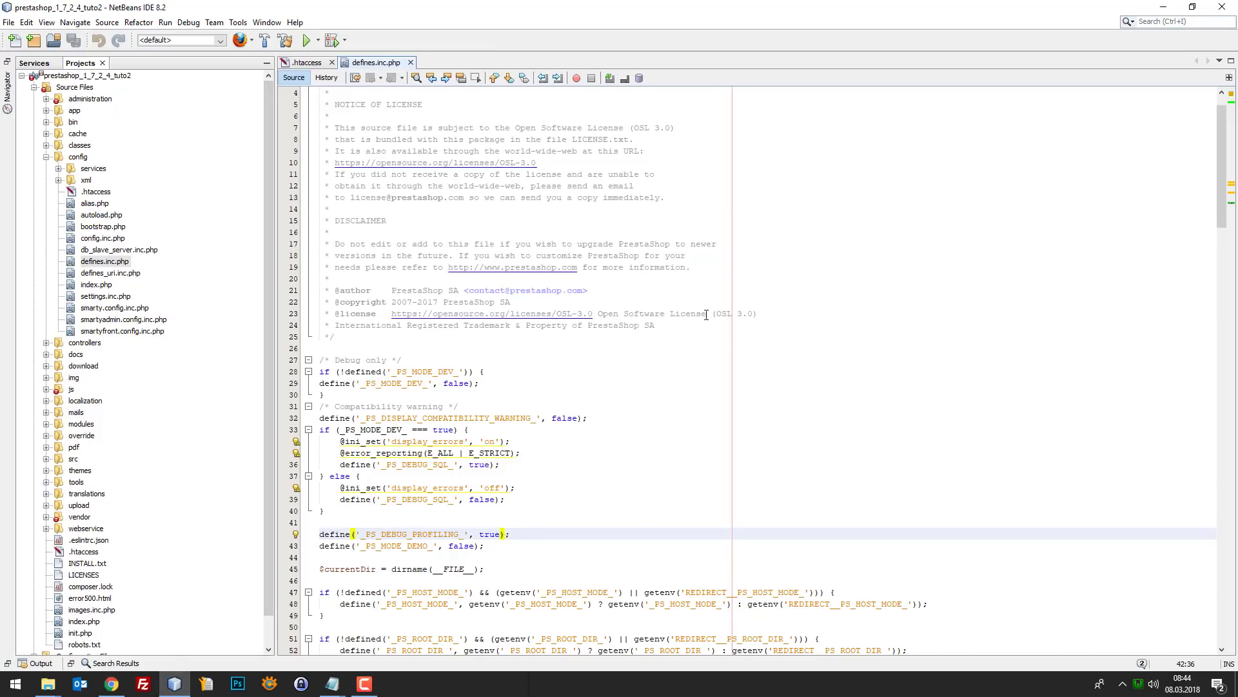
double_click(488, 534)
type("false")
key("ctrl+s")
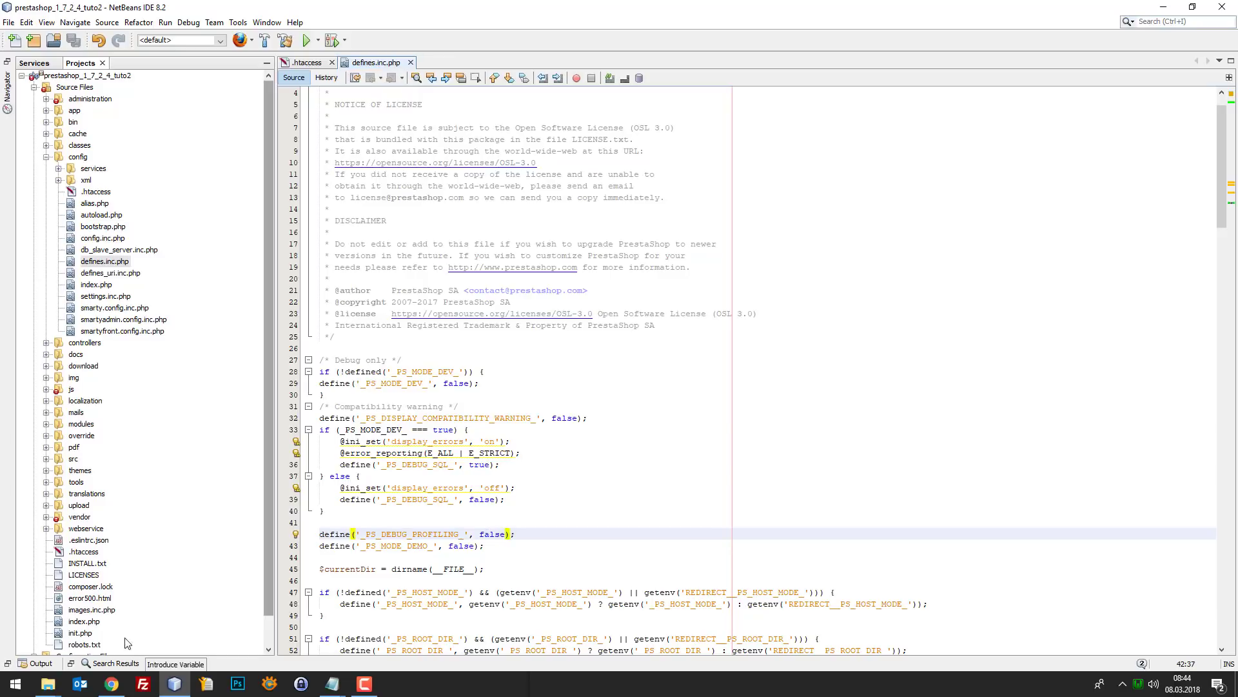
- Switch to Chrome, reload the caught redirection page, and follow its link back to the Performances settings
left_click(112, 684)
key("F5")
left_click(659, 120)
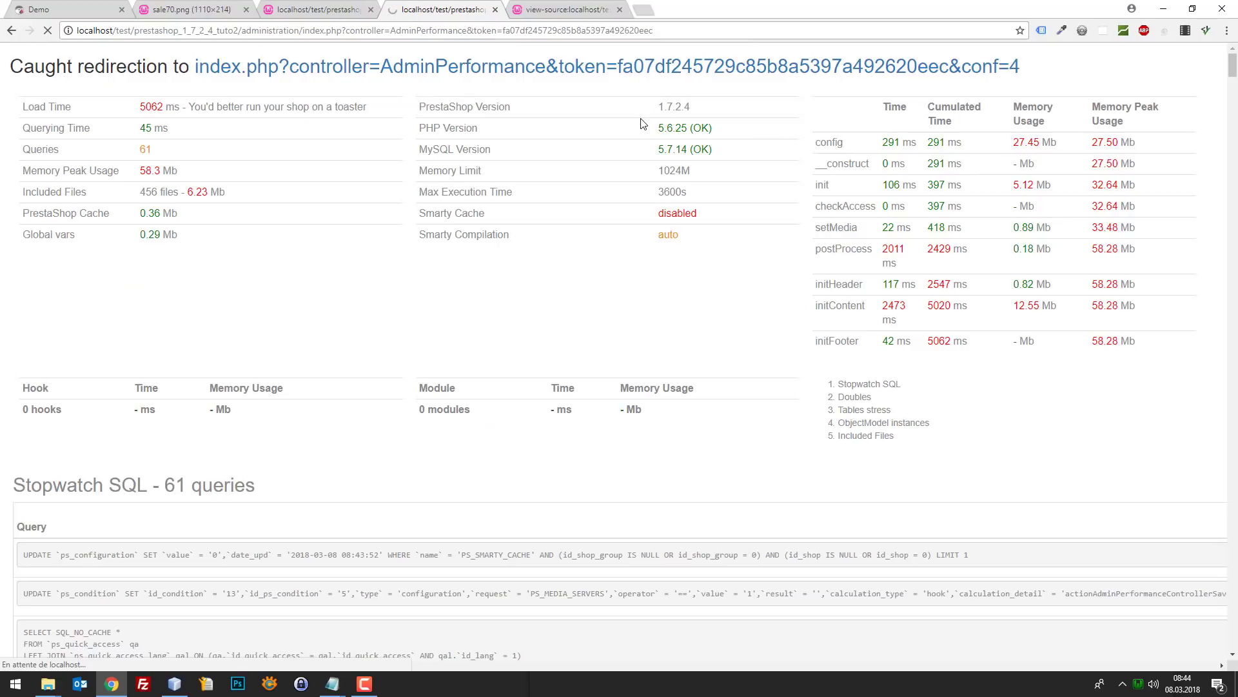
left_click(519, 68)
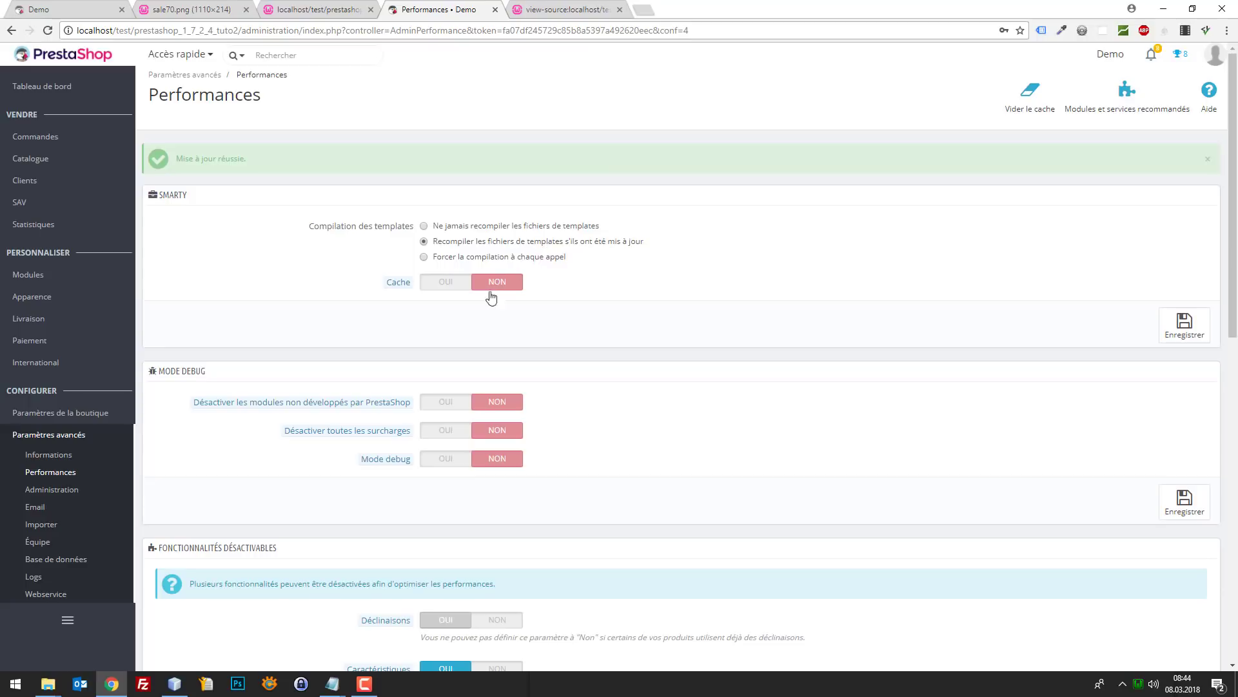
- Disable the CCC smart cache for style sheets and JavaScript and the Apache optimisation, and save the CCC settings
scroll(481, 384, "down", 10)
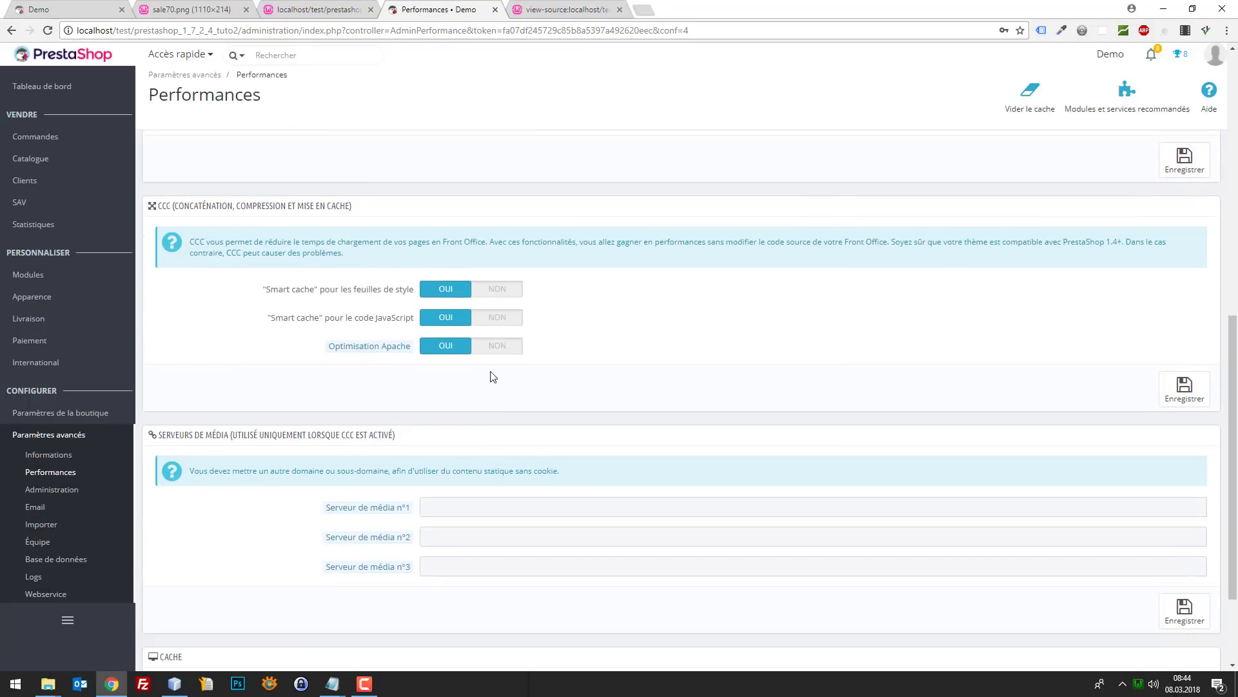
scroll(493, 370, "down", 2)
scroll(500, 380, "up", 5)
left_click(508, 478)
left_click_drag(495, 505, 501, 508)
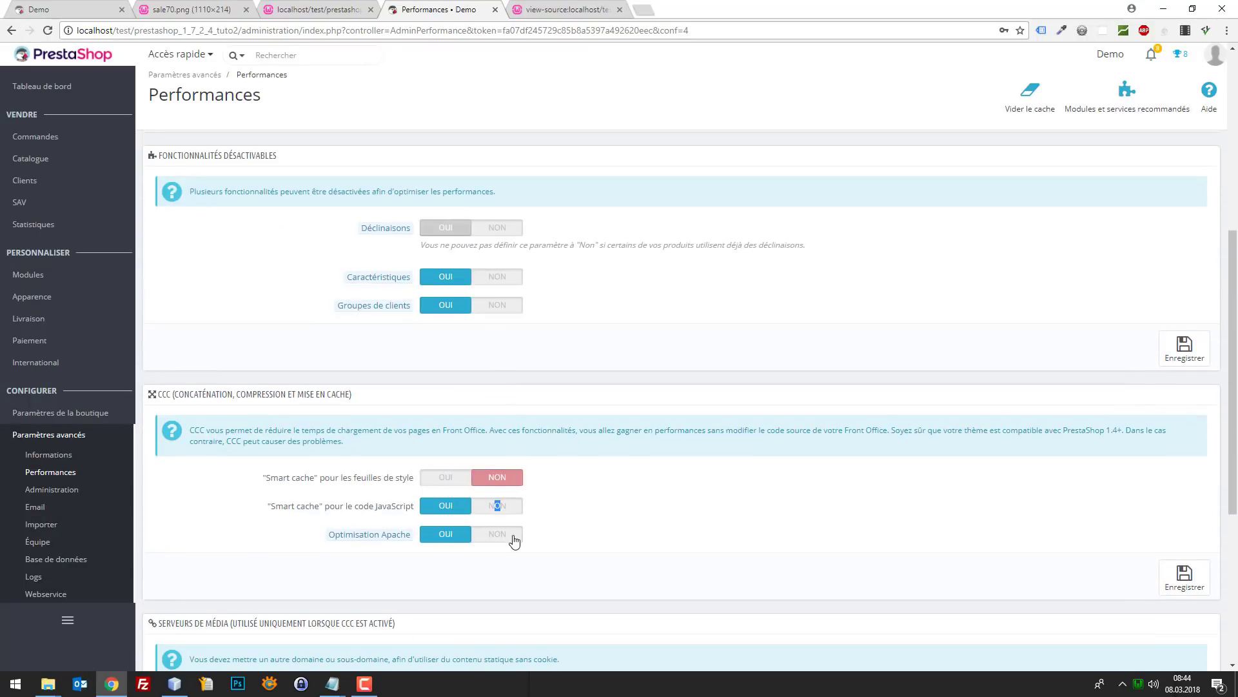
left_click(514, 541)
left_click(501, 507)
scroll(631, 525, "down", 5)
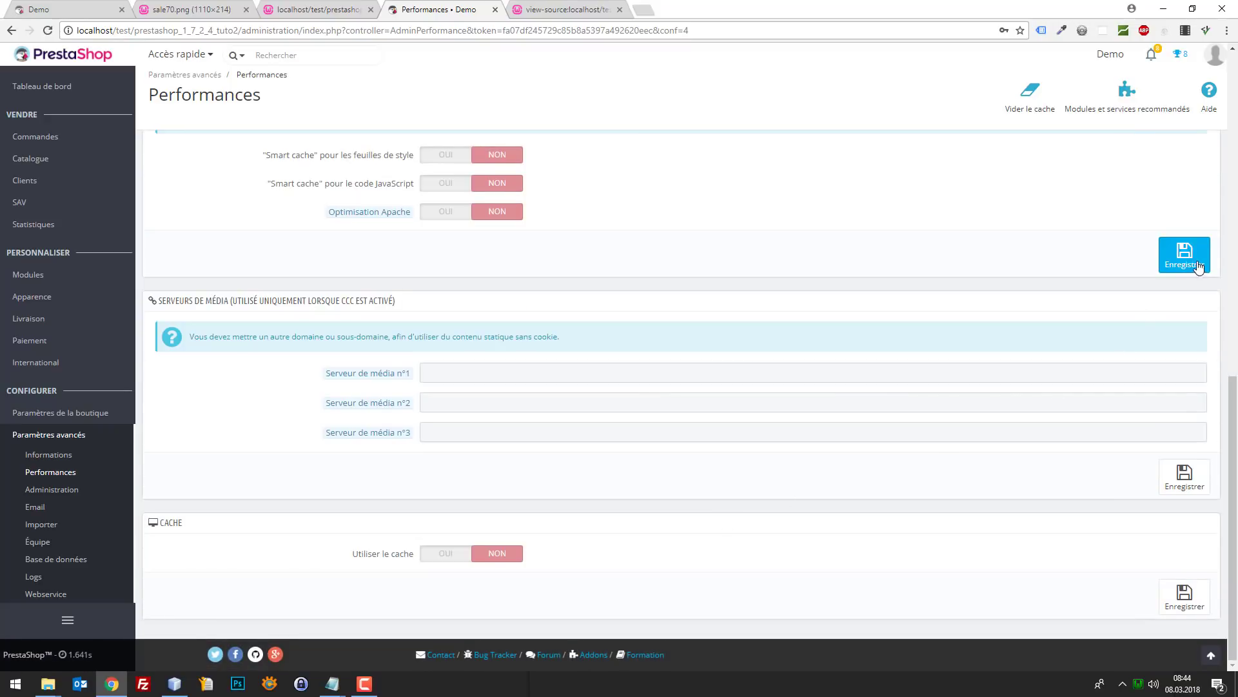
left_click(1197, 266)
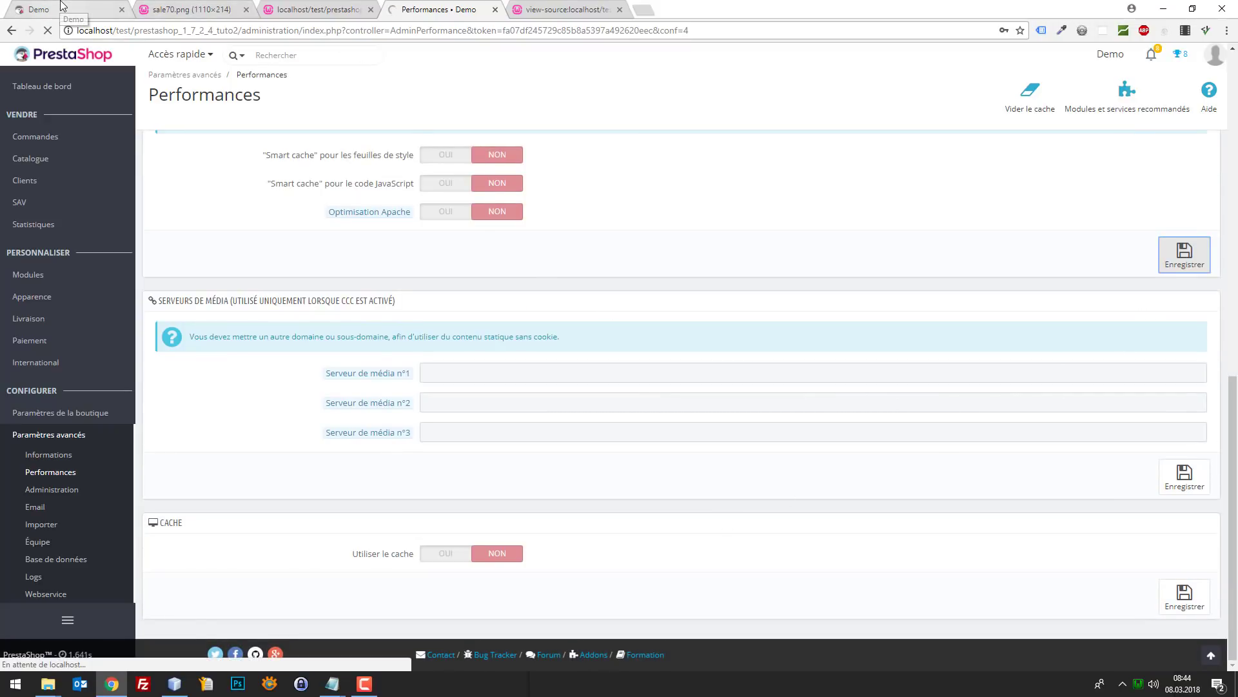
- Switch to NetBeans, set the _PS_DEBUG_PROFILING_ constant to true in defines.inc.php, and save the file
left_click(174, 684)
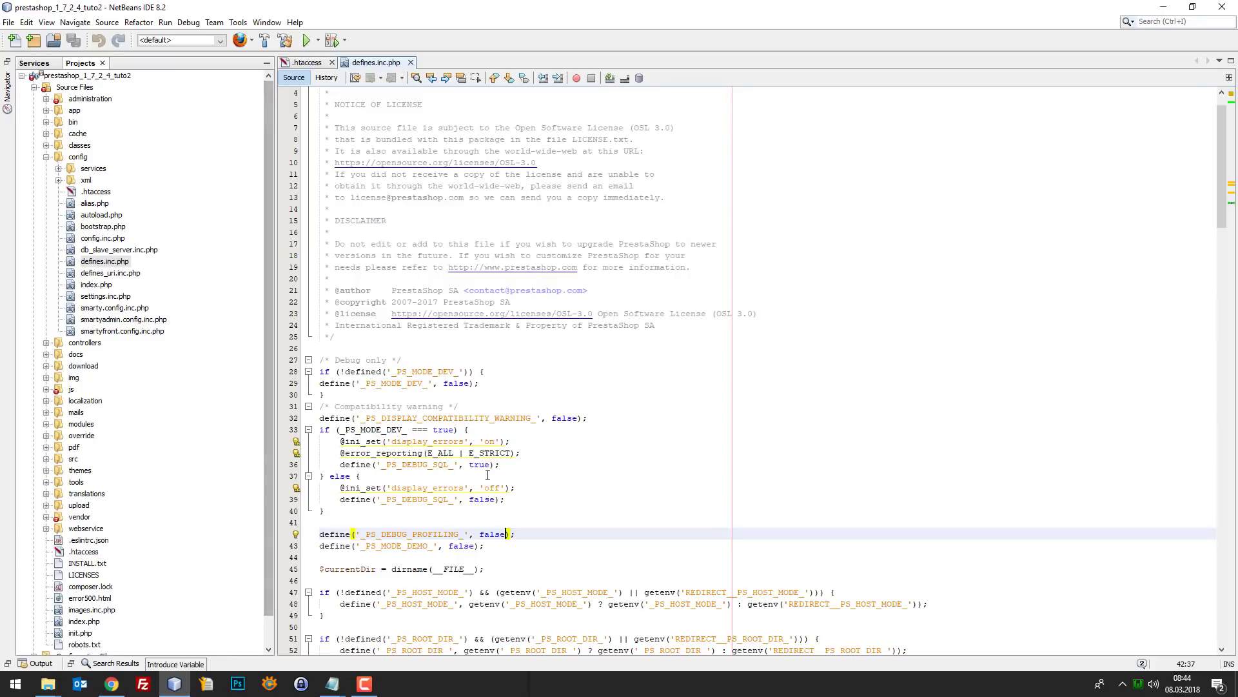
double_click(492, 534)
type("true")
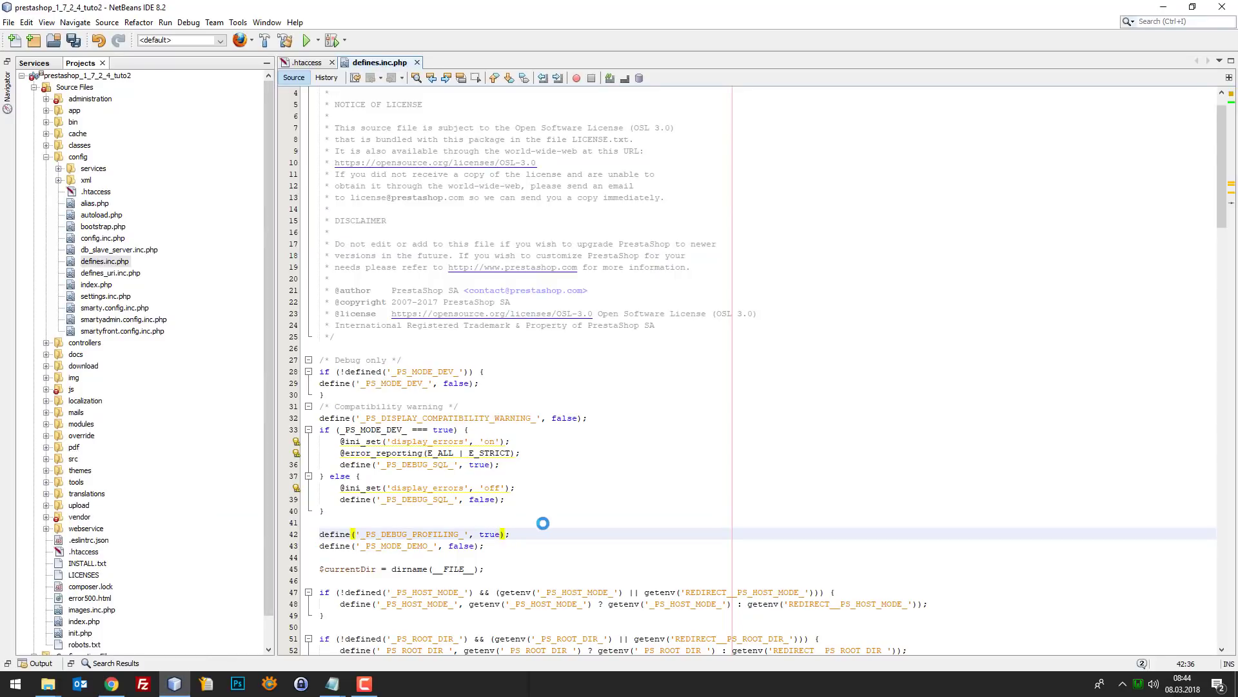
key("ctrl+s")
- Switch to Chrome, reload the storefront home page, and examine the profiling summary below the footer with caching disabled
left_click(110, 684)
left_click(51, 9)
key("F5")
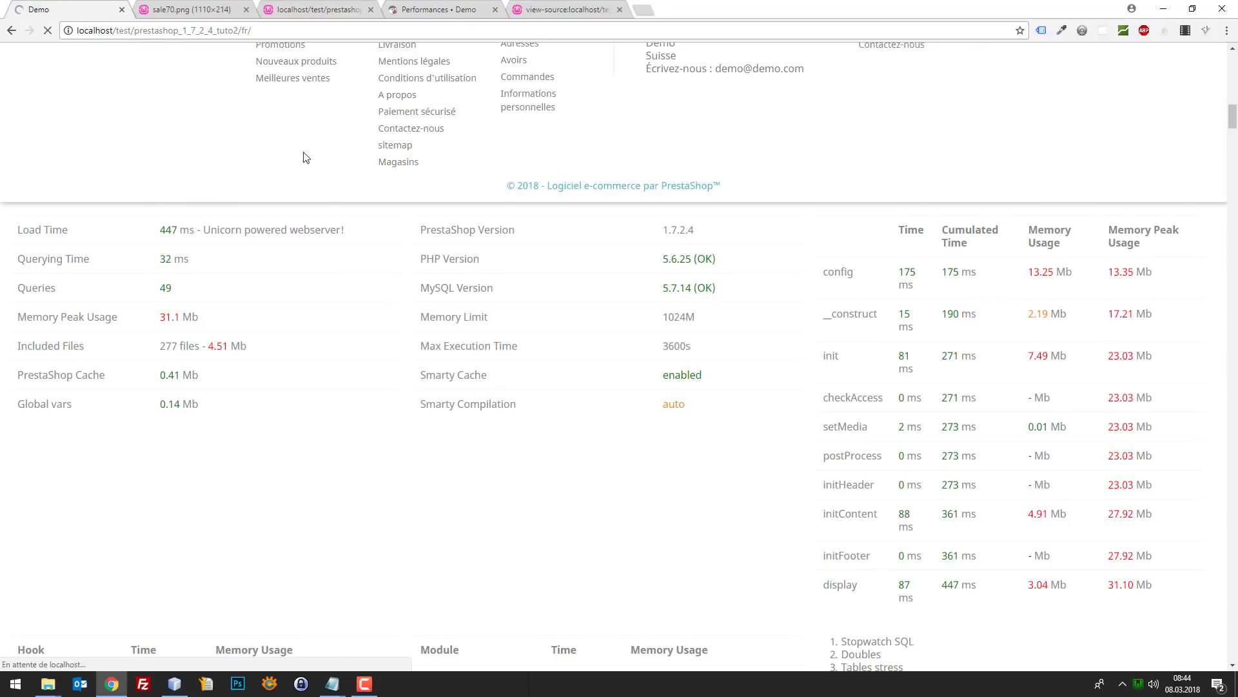
scroll(694, 211, "down", 4)
scroll(1020, 210, "up", 8)
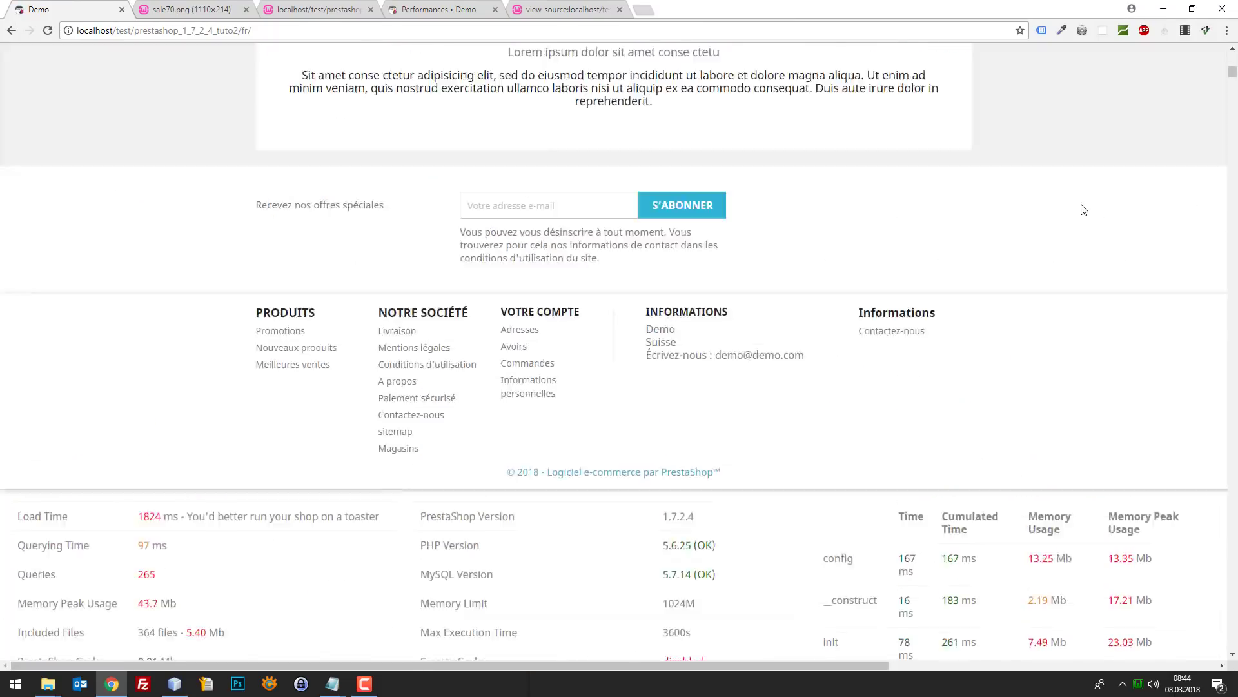
scroll(1096, 226, "up", 8)
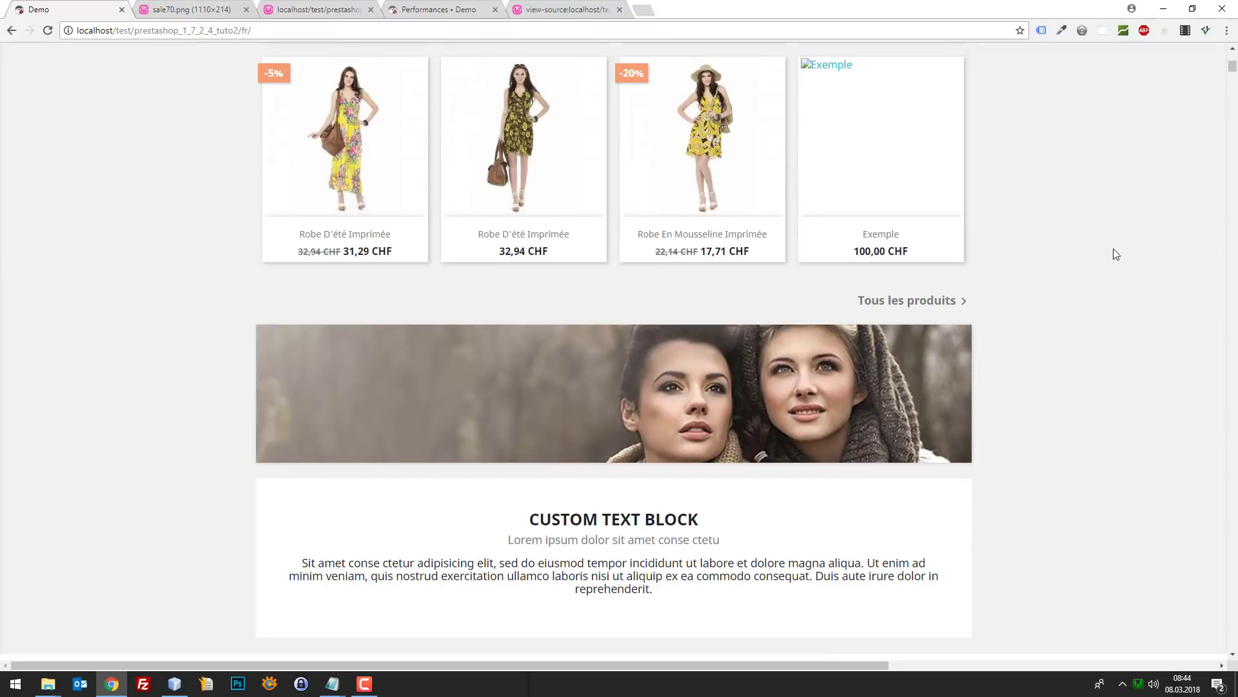
scroll(962, 254, "down", 10)
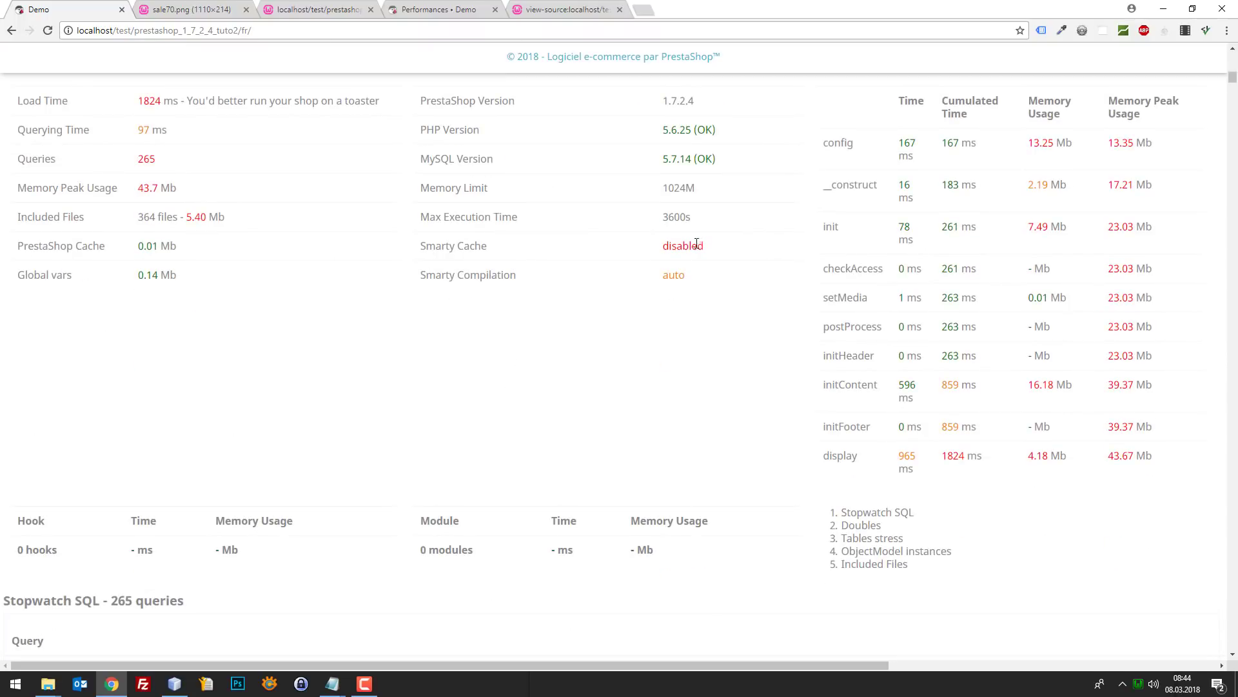
scroll(516, 237, "up", 2)
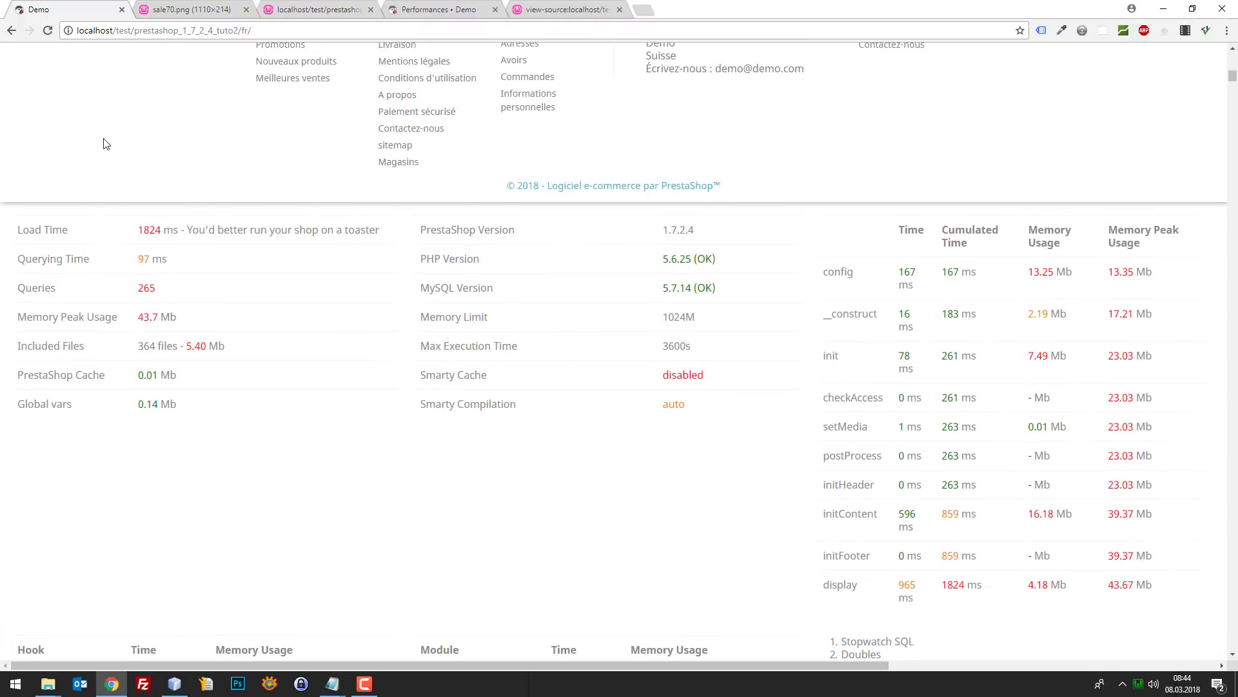
- Highlight the comment beside the Load Time value in the profiling summary
left_click_drag(383, 233, 193, 230)
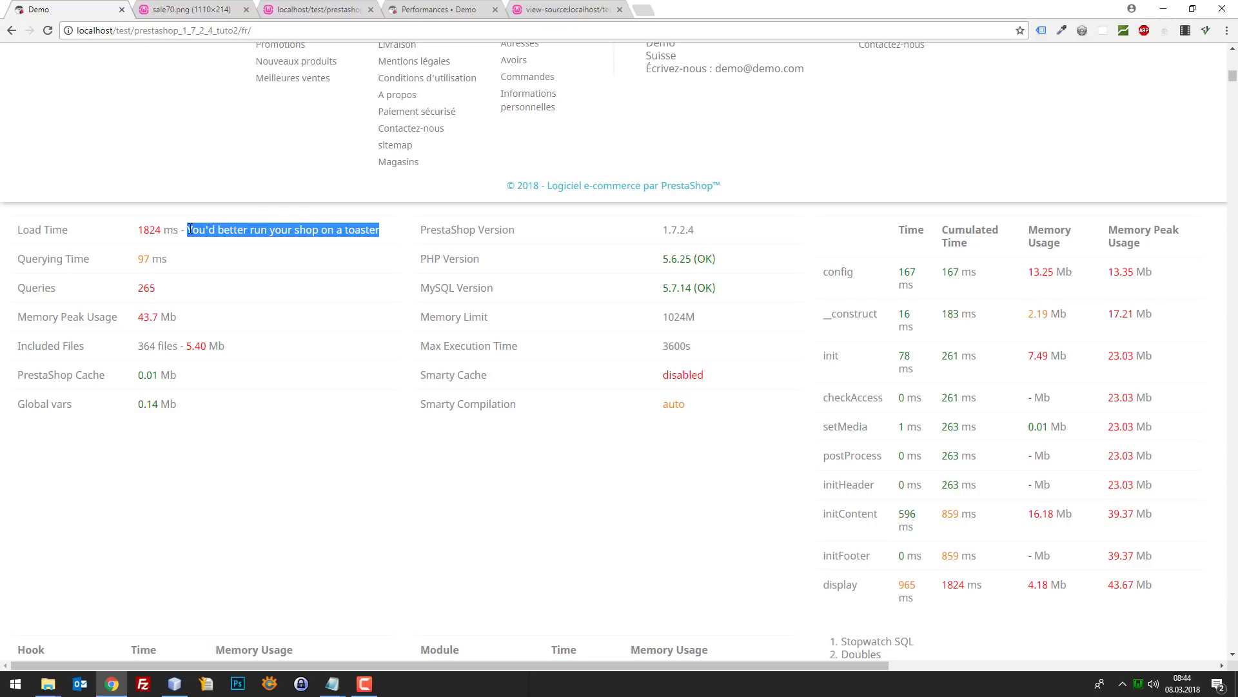
left_click(393, 233)
left_click_drag(394, 232, 183, 215)
left_click_drag(378, 232, 193, 221)
left_click(144, 231)
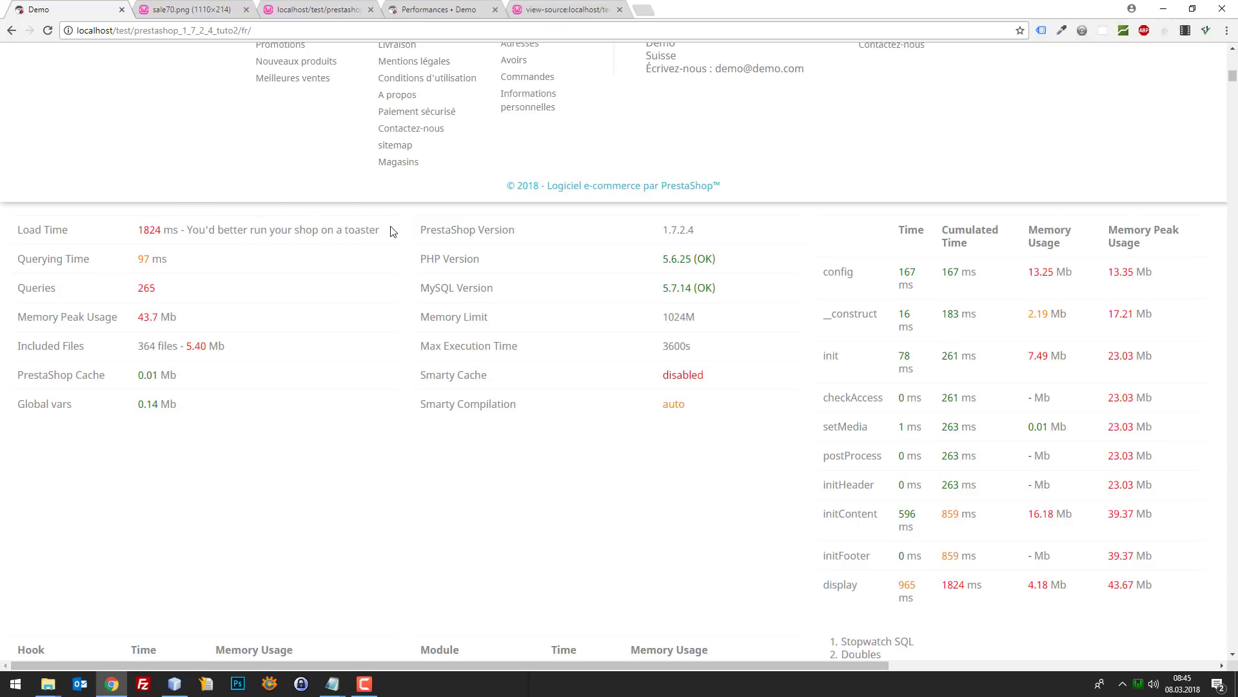
left_click(306, 235)
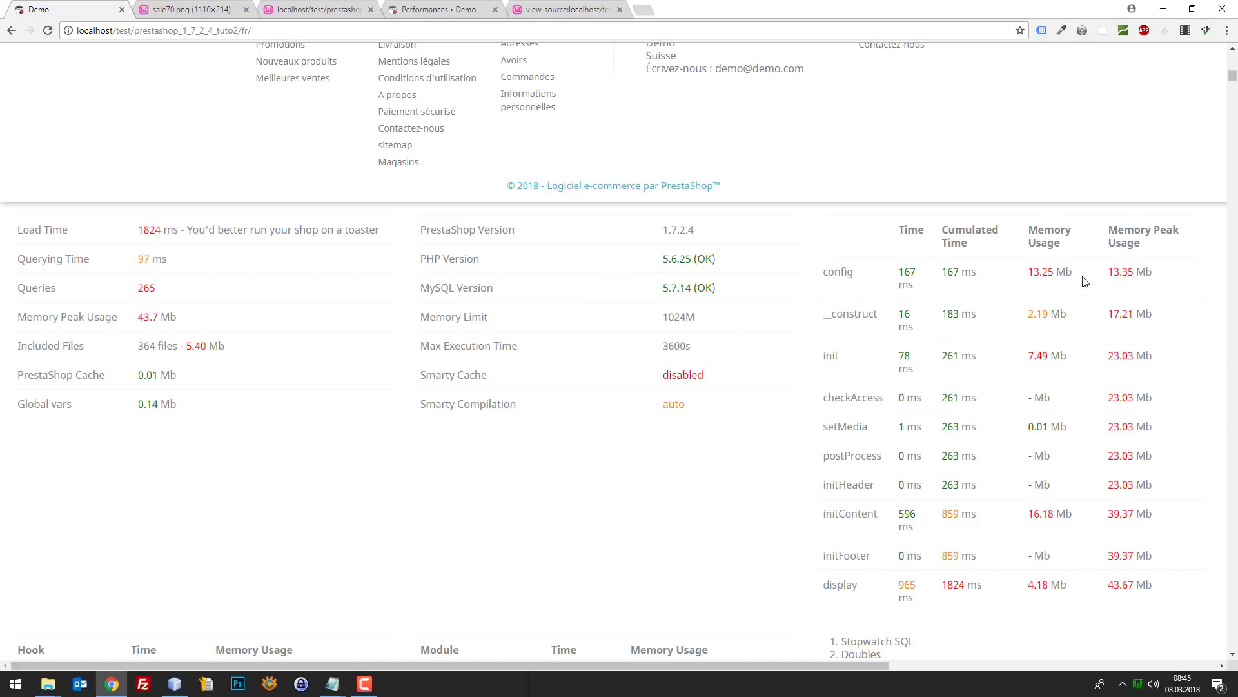
- Review the execution stages in the profiling table, highlighting the checkAccess and initContent names
scroll(996, 284, "down", 3)
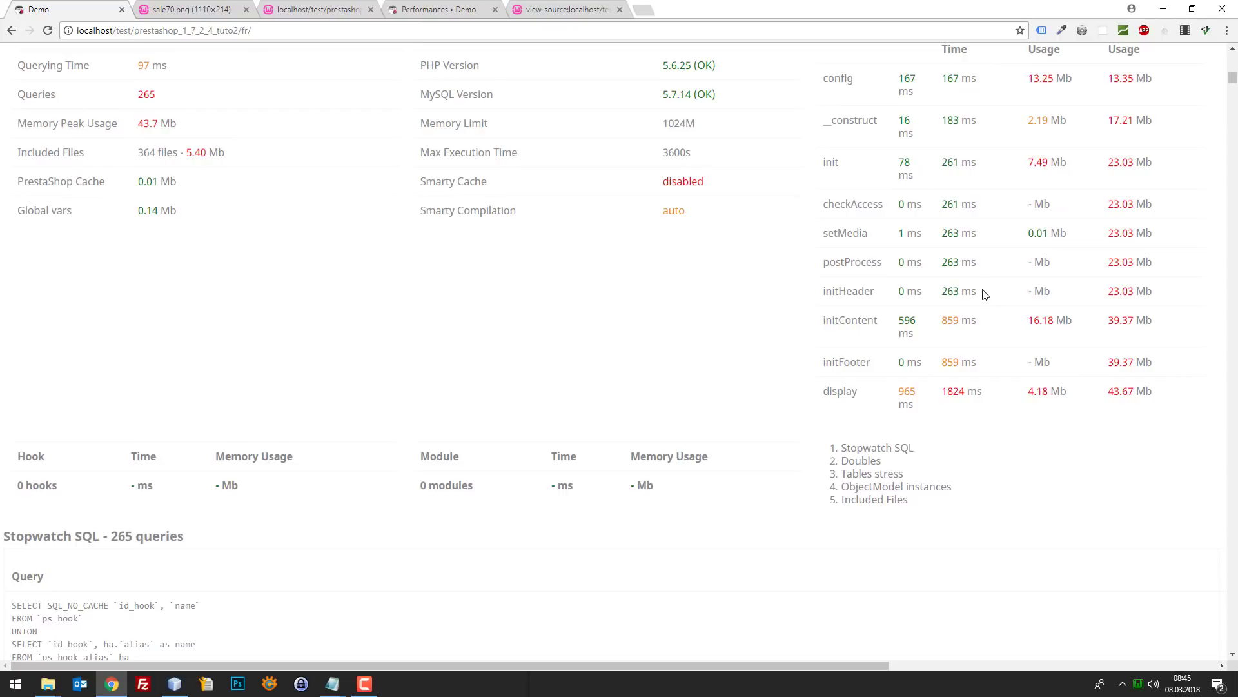
scroll(976, 297, "up", 3)
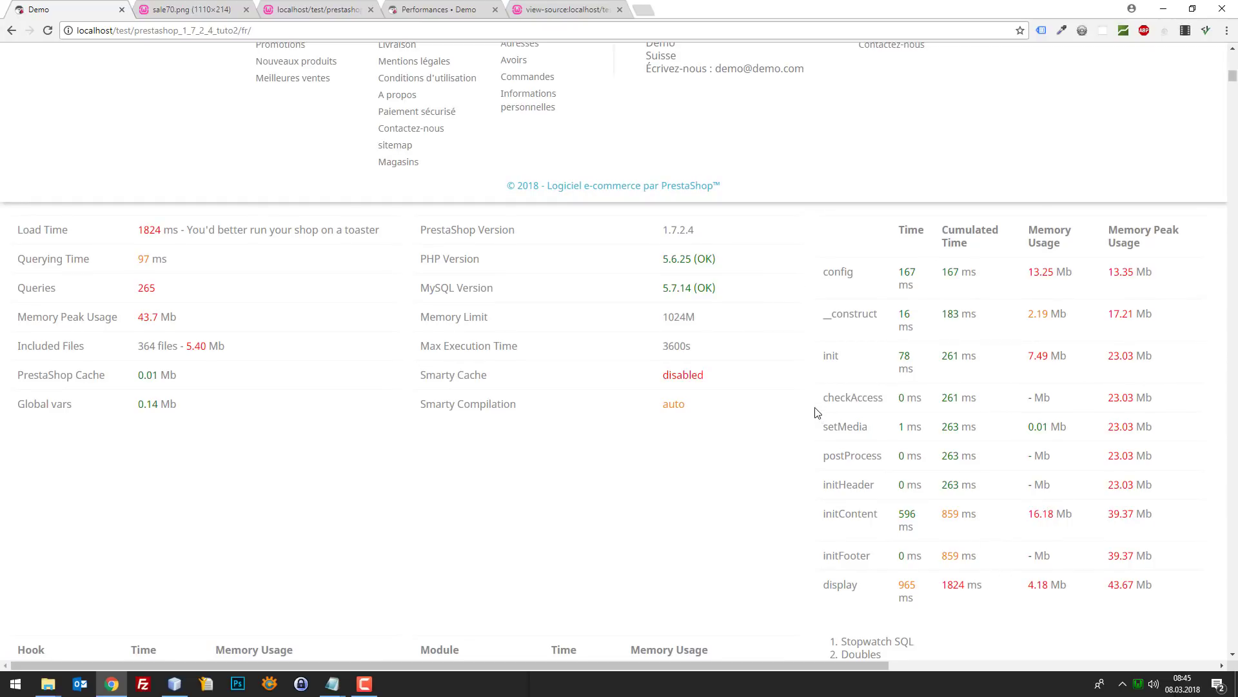
left_click_drag(819, 404, 878, 403)
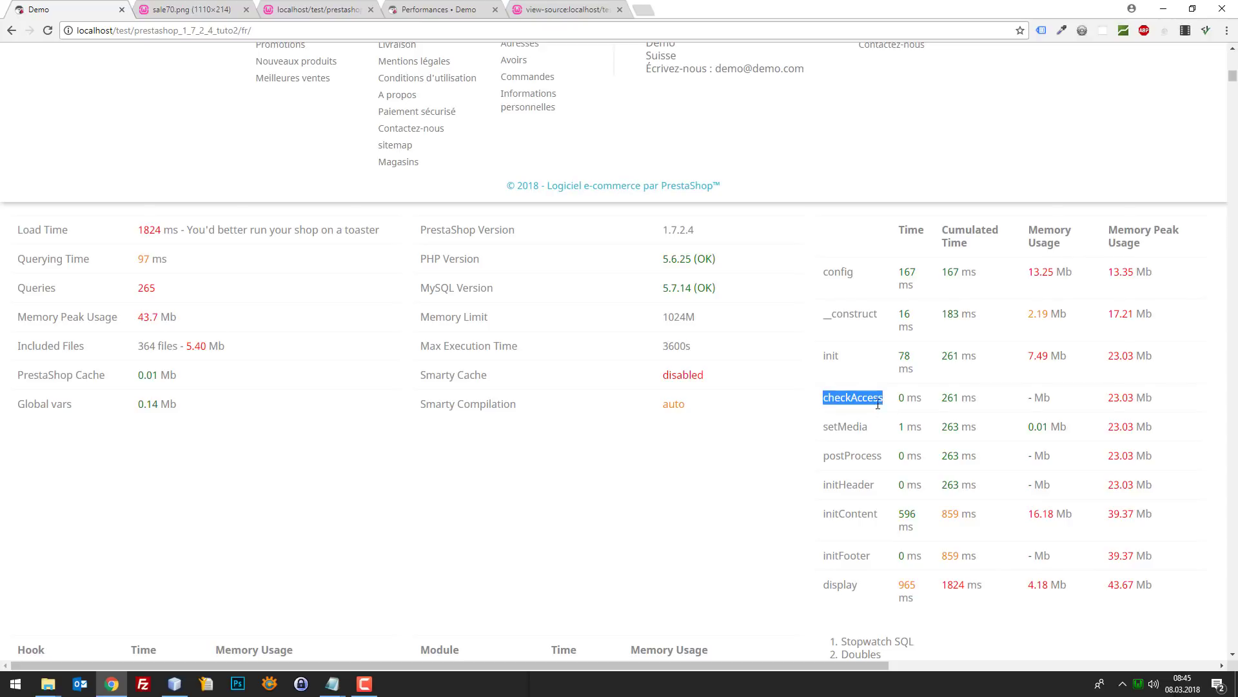
left_click(831, 489)
left_click_drag(820, 520, 884, 521)
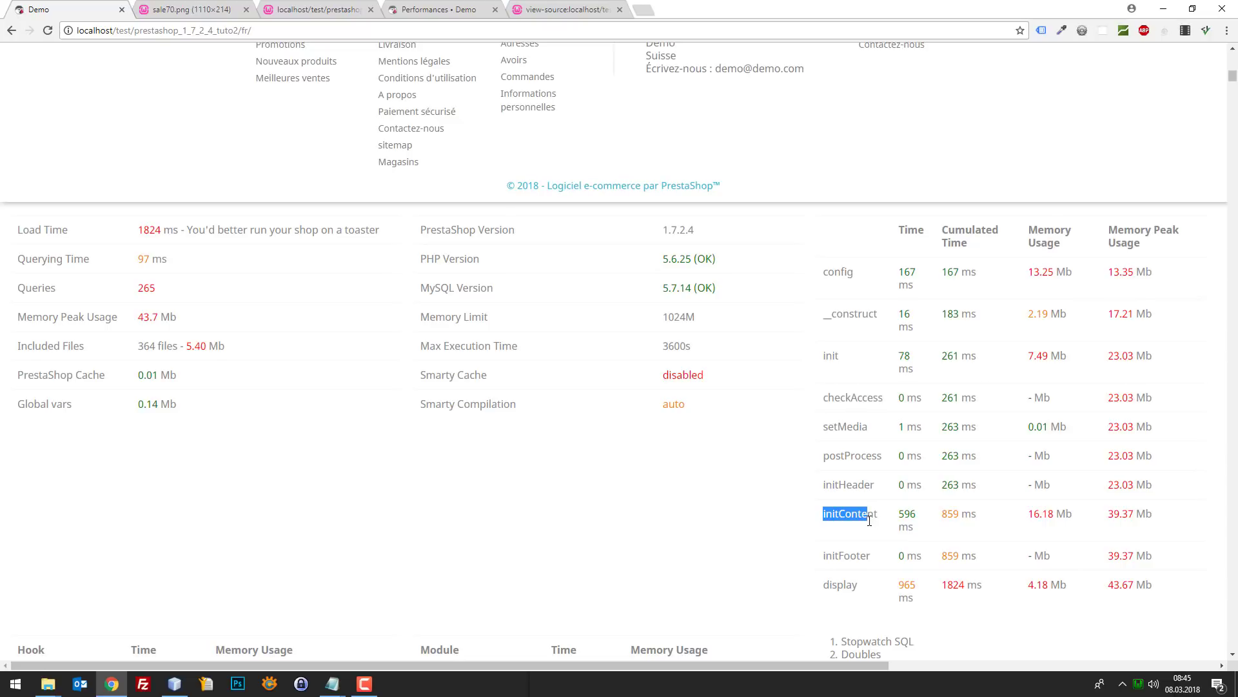
left_click(869, 519)
double_click(865, 516)
left_click(974, 513)
scroll(1115, 274, "down", 1)
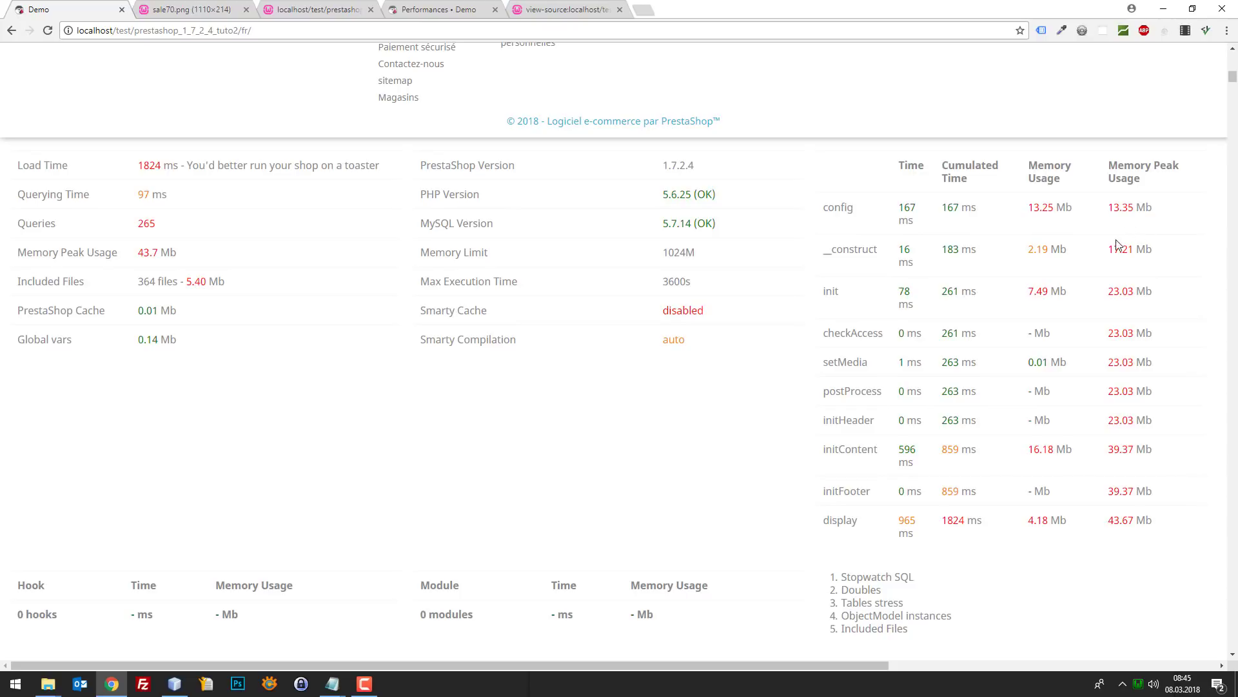
- Examine the time and memory figures of the initContent row, and view the start of the Stopwatch SQL list
scroll(513, 235, "down", 1)
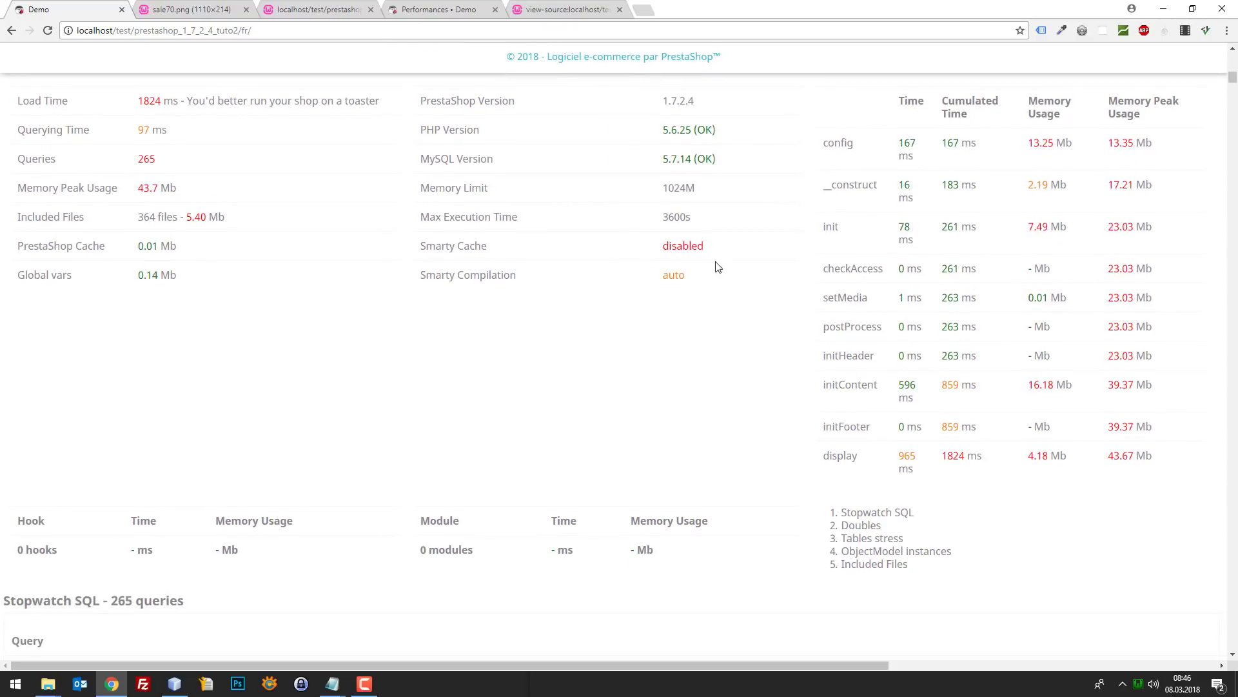
scroll(714, 265, "up", 2)
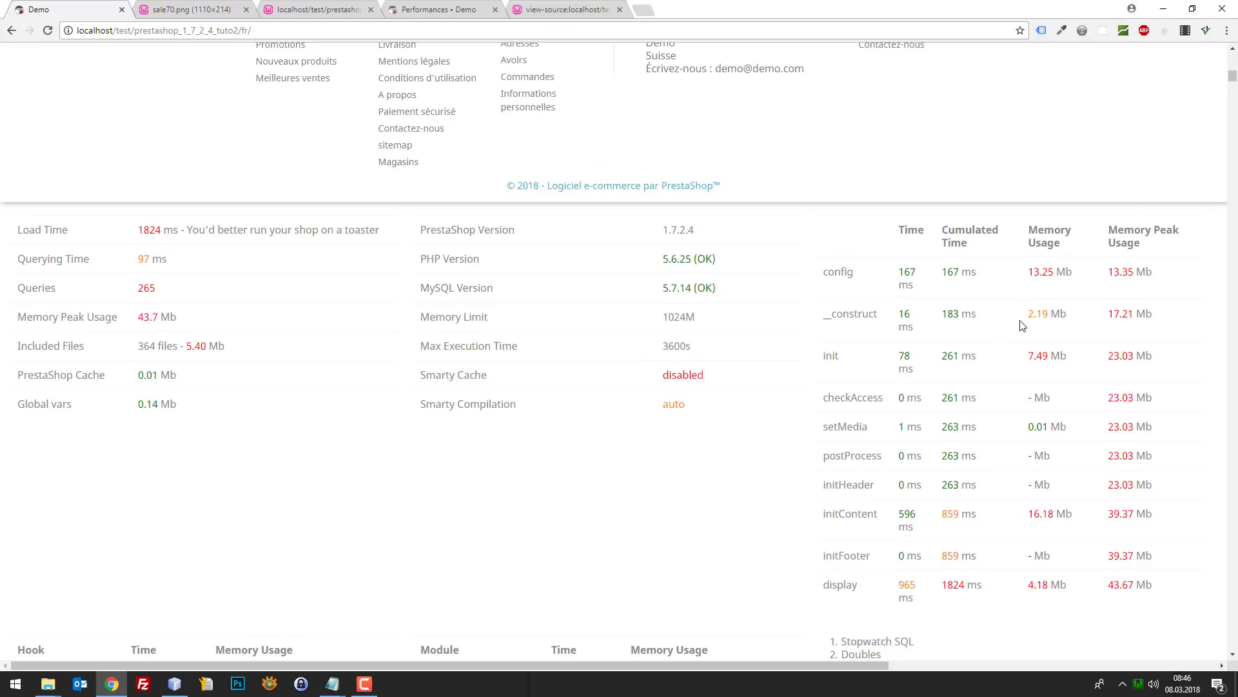
scroll(1026, 323, "down", 2)
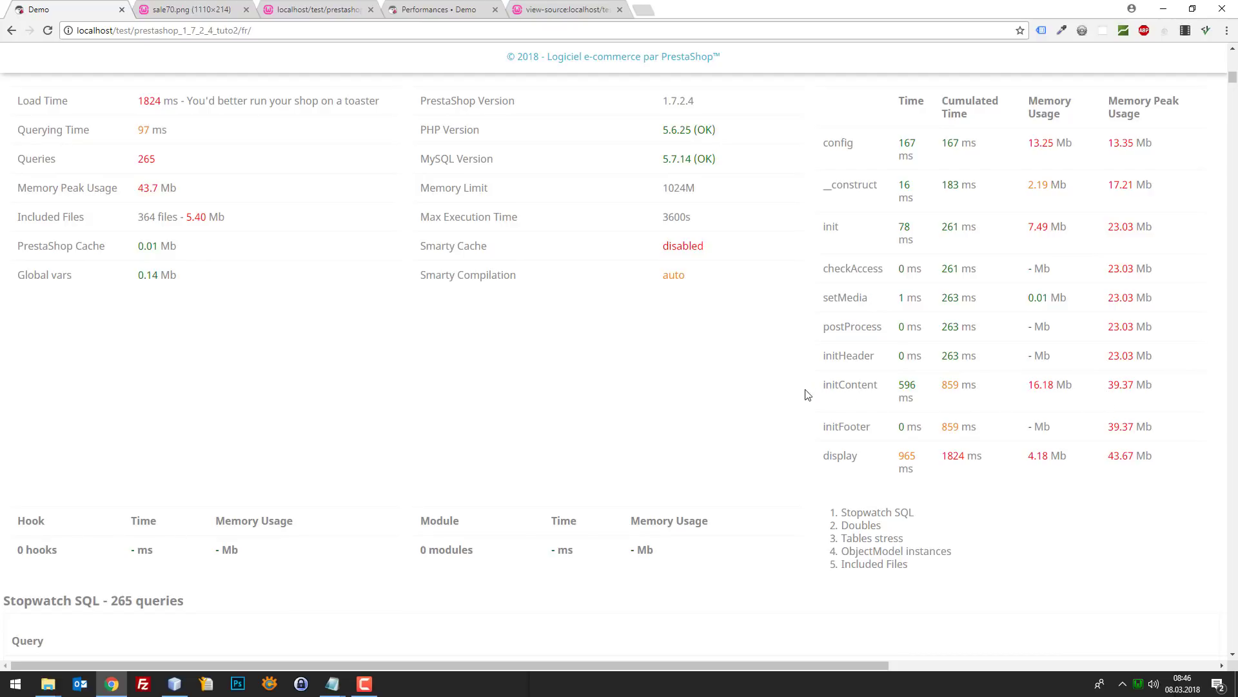
left_click_drag(808, 392, 1122, 387)
left_click(1150, 385)
left_click_drag(1025, 397, 826, 398)
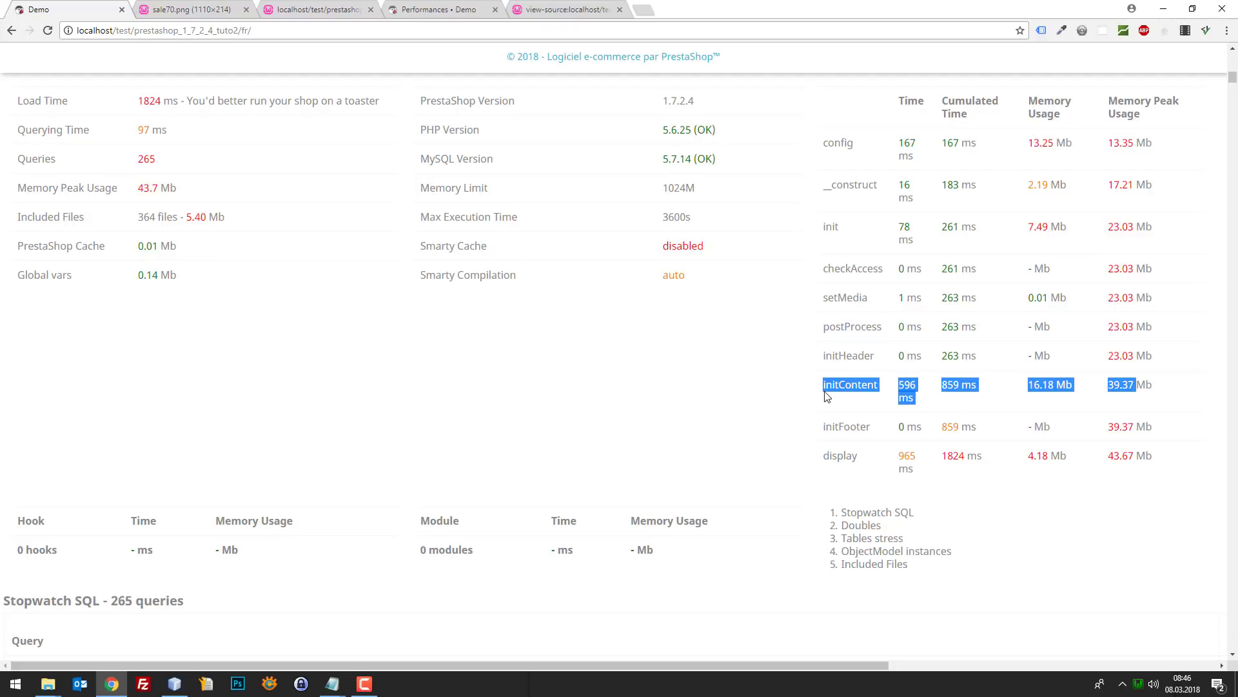
left_click(827, 398)
scroll(826, 398, "up", 1)
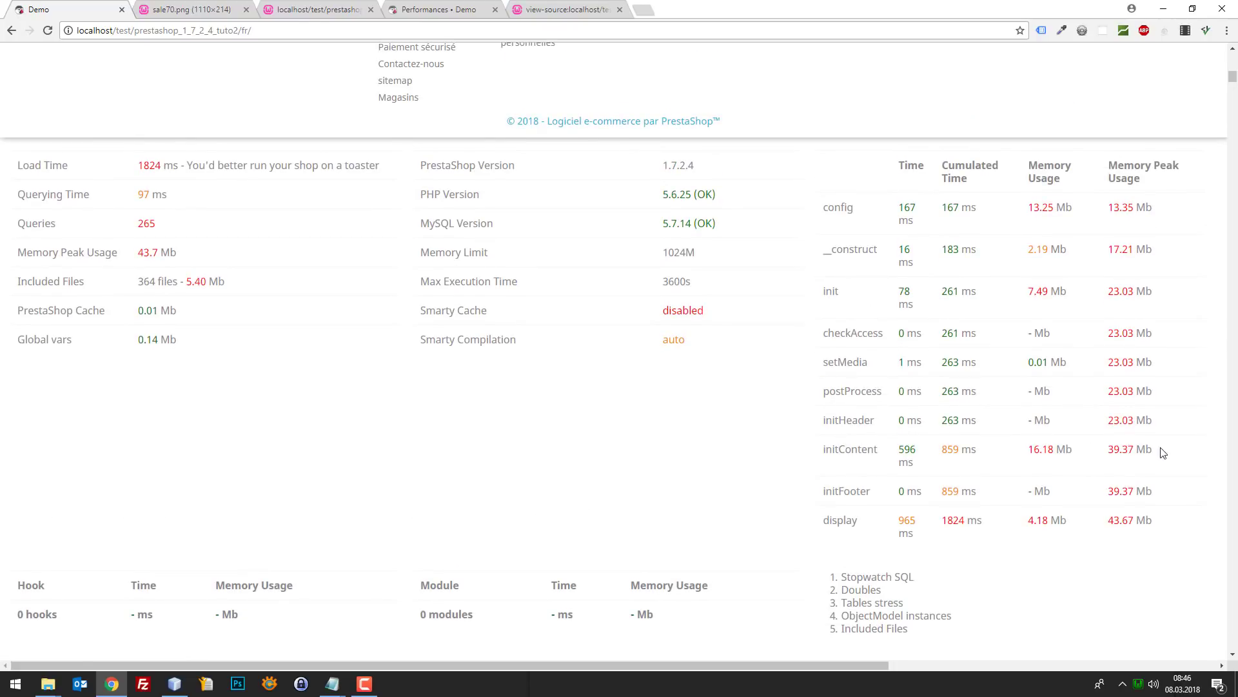
left_click_drag(1163, 453, 1034, 451)
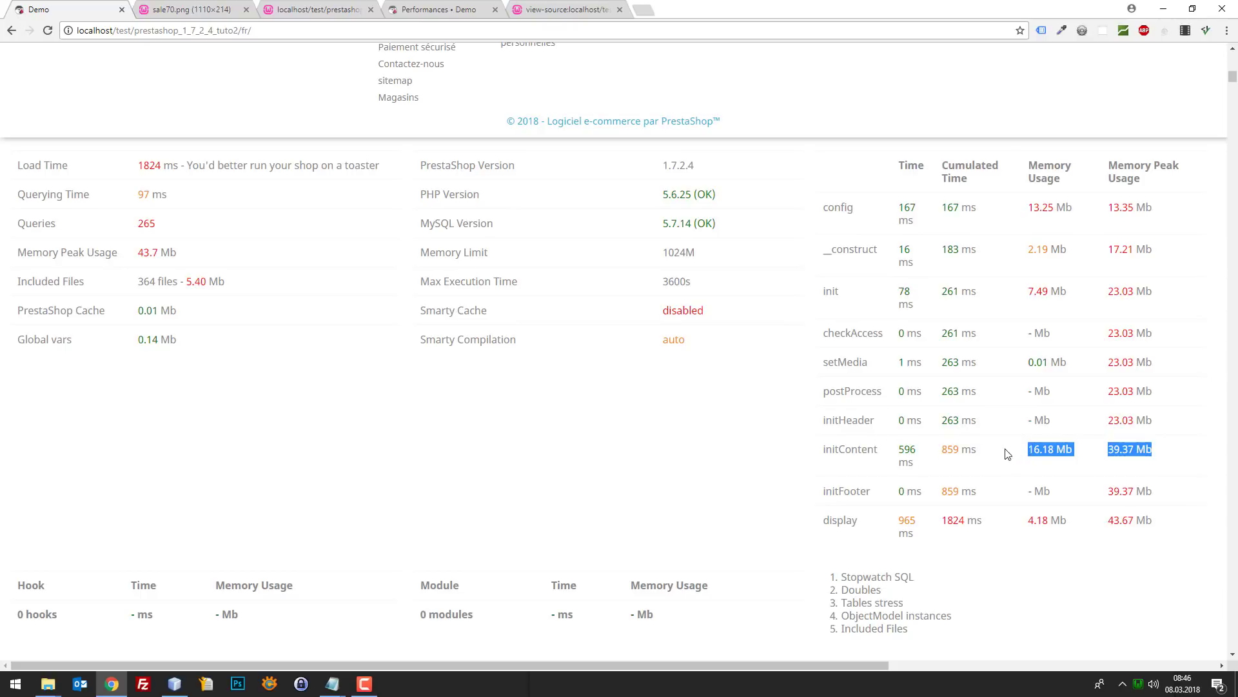
scroll(922, 451, "down", 5)
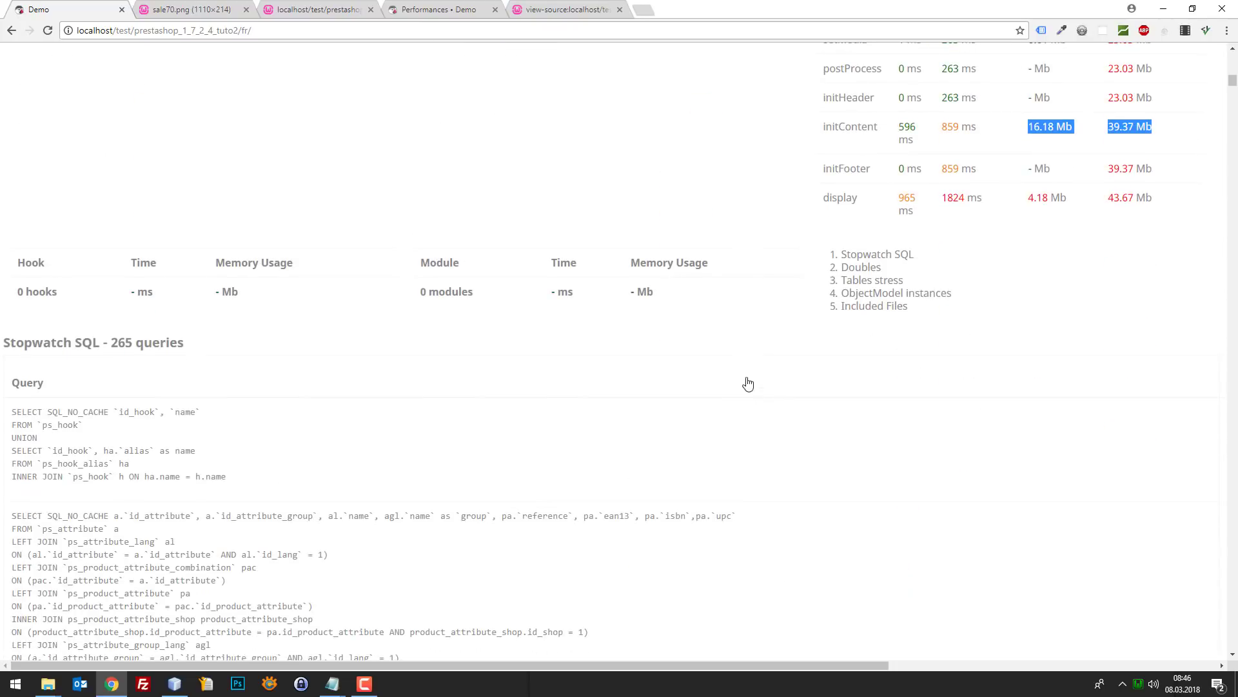
- Browse the home page's Stopwatch SQL queries and view their Time, Rows, Filesort, Group By and Location columns
scroll(297, 374, "down", 1)
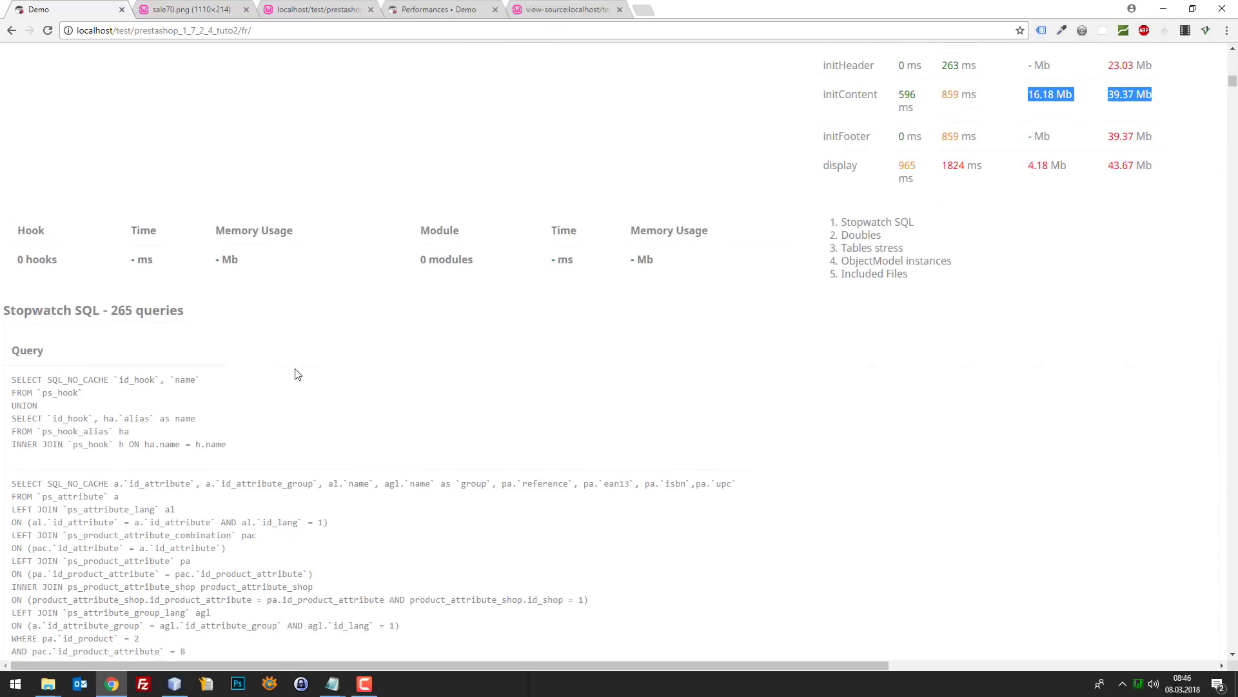
scroll(296, 374, "down", 3)
scroll(263, 360, "down", 10)
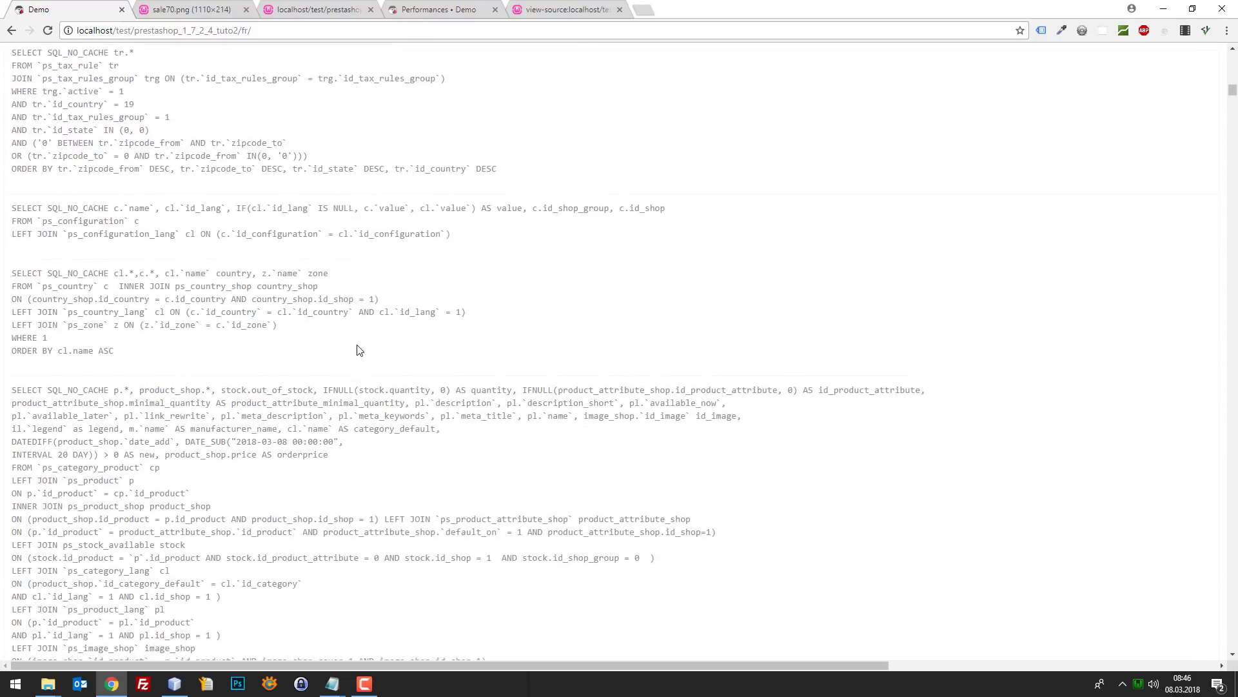
scroll(490, 359, "down", 15)
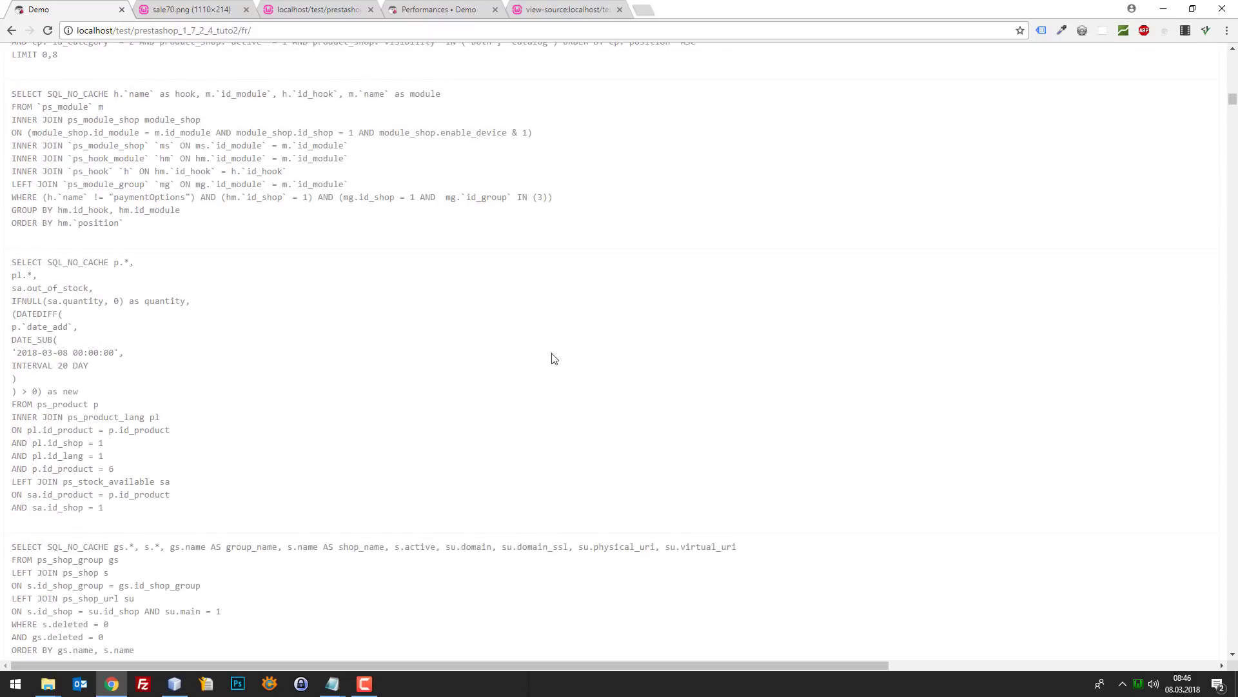
scroll(794, 318, "up", 20)
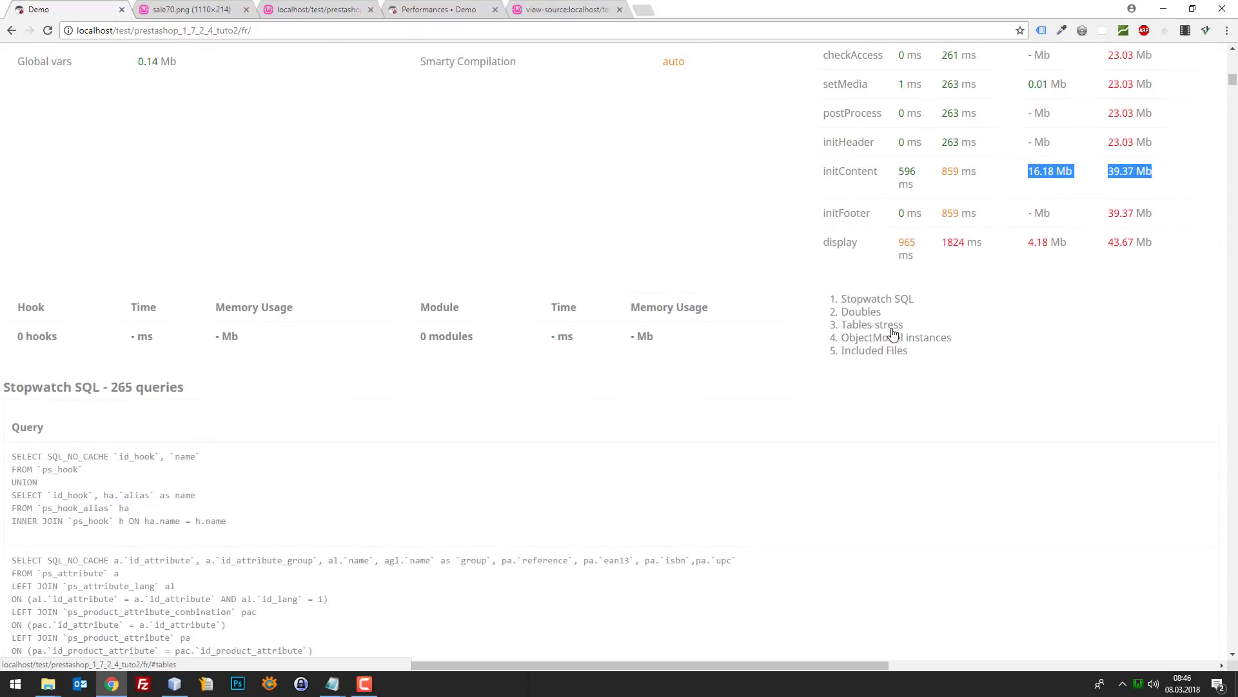
scroll(893, 334, "down", 5)
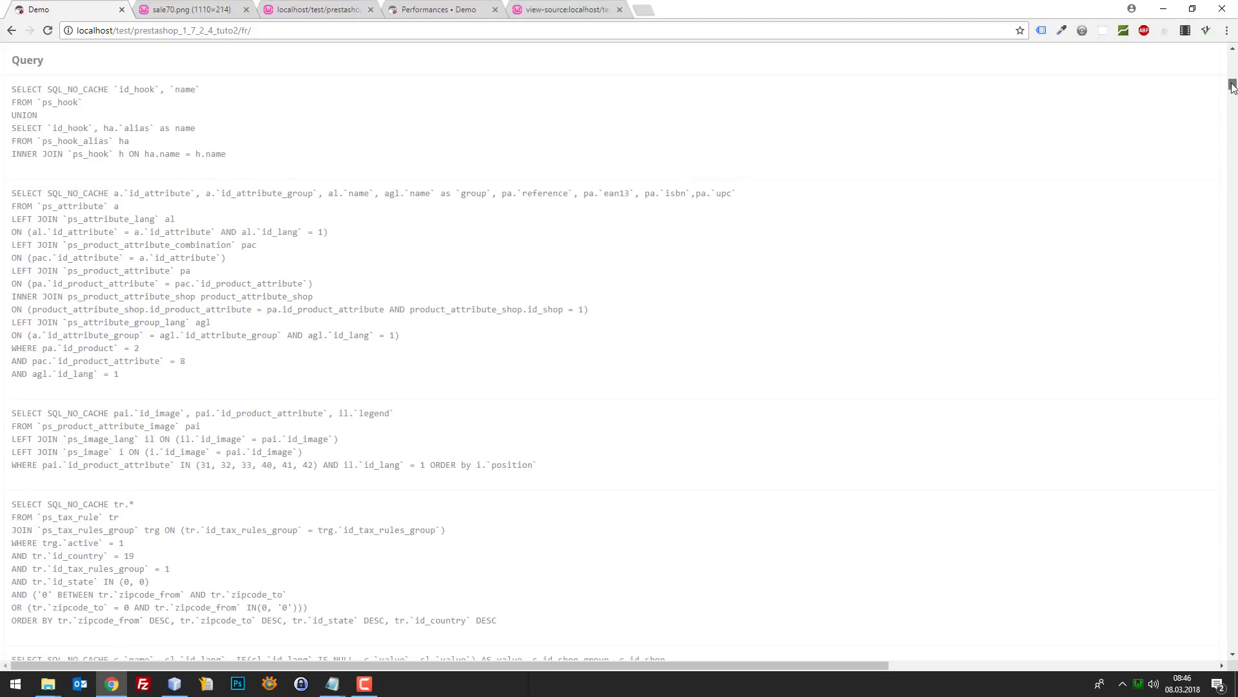
left_click_drag(757, 664, 1142, 677)
scroll(1133, 459, "up", 6)
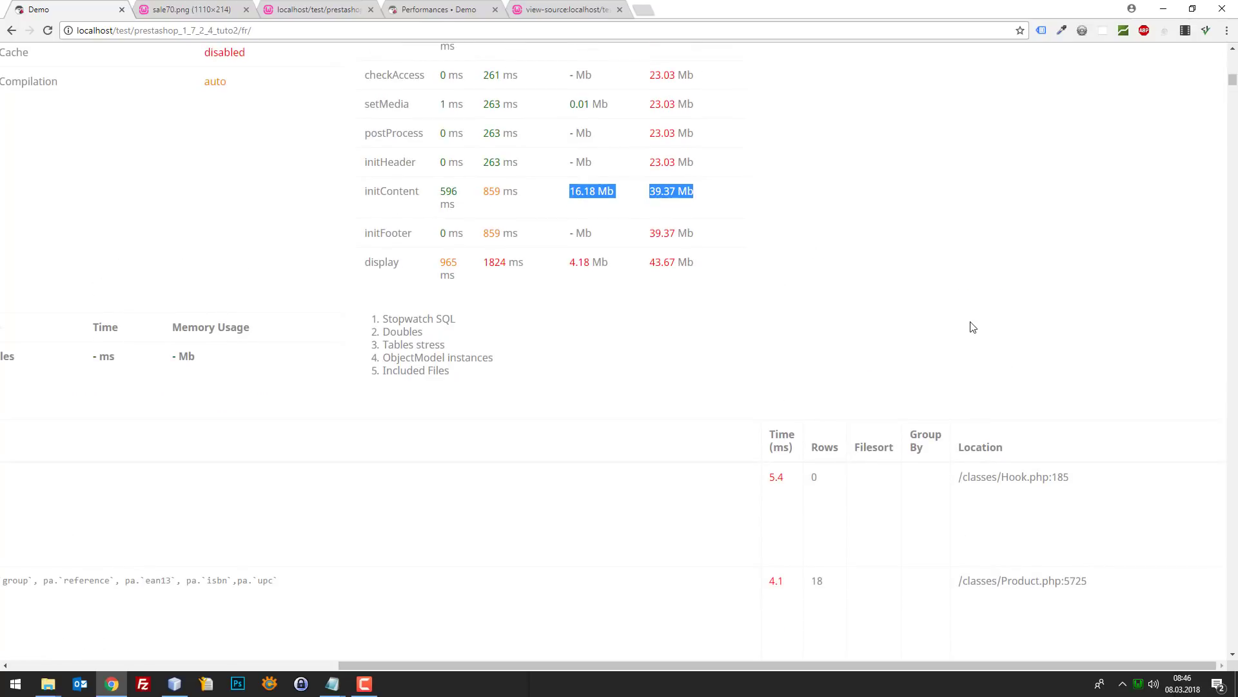
- Reload the storefront home page twice to refresh its profiling data, and view the start of the query timings
key("F5")
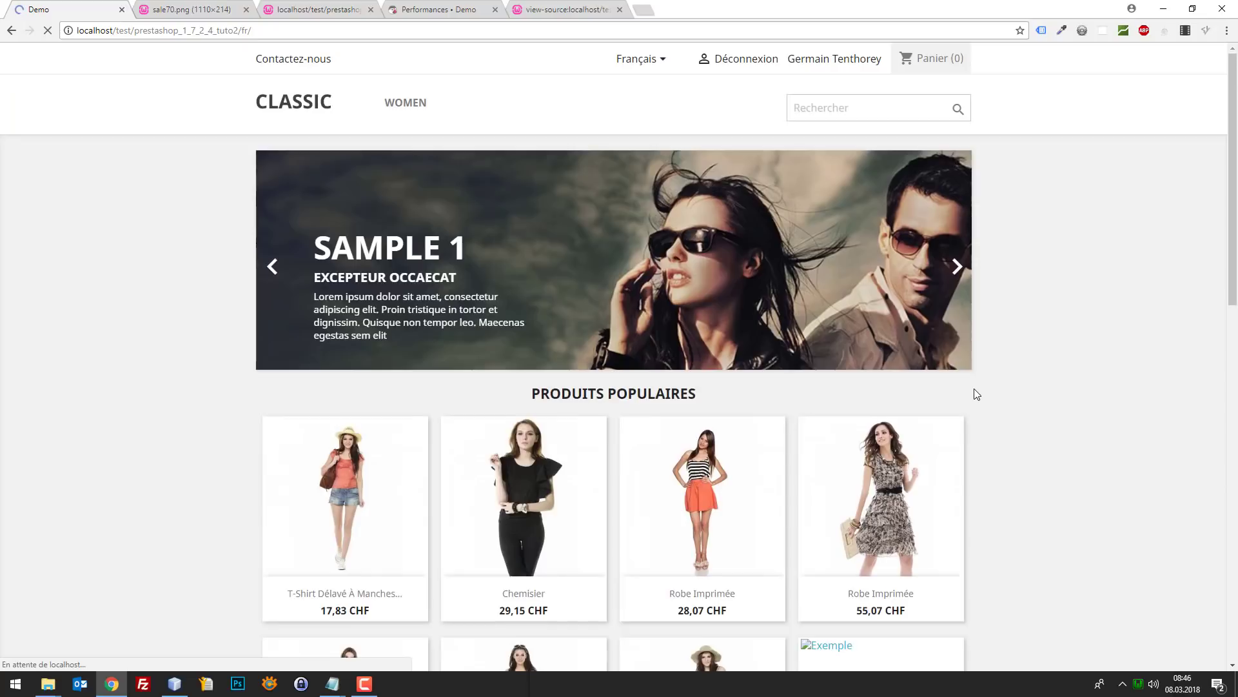
scroll(1116, 324, "down", 1)
scroll(903, 380, "down", 2)
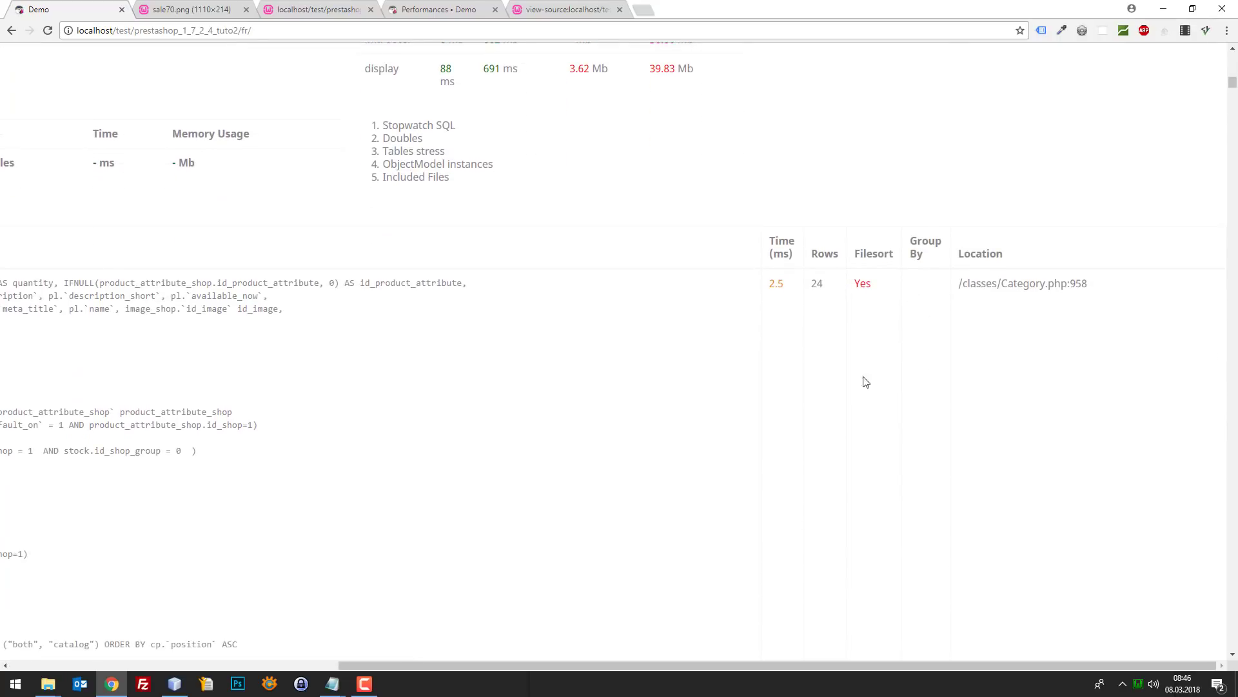
key("F5")
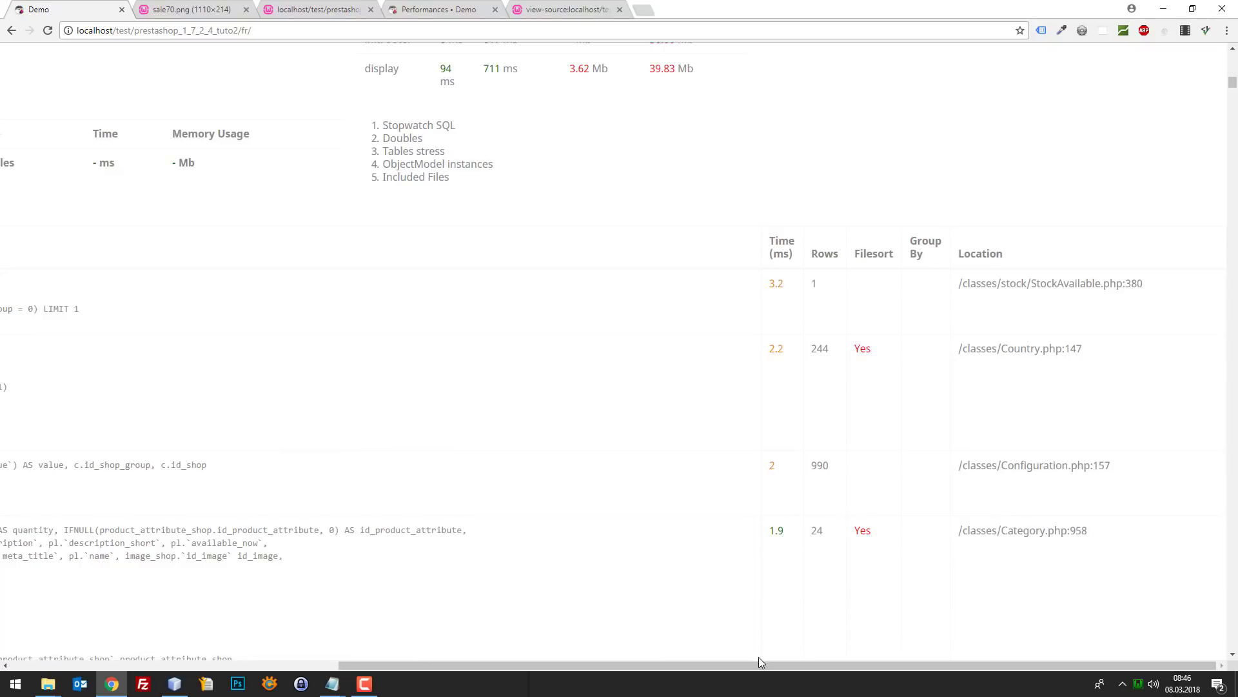
- Compare the refreshed queries with their Time, Rows, Filesort and Location values, and return to the execution stages table
left_click_drag(587, 665, 328, 631)
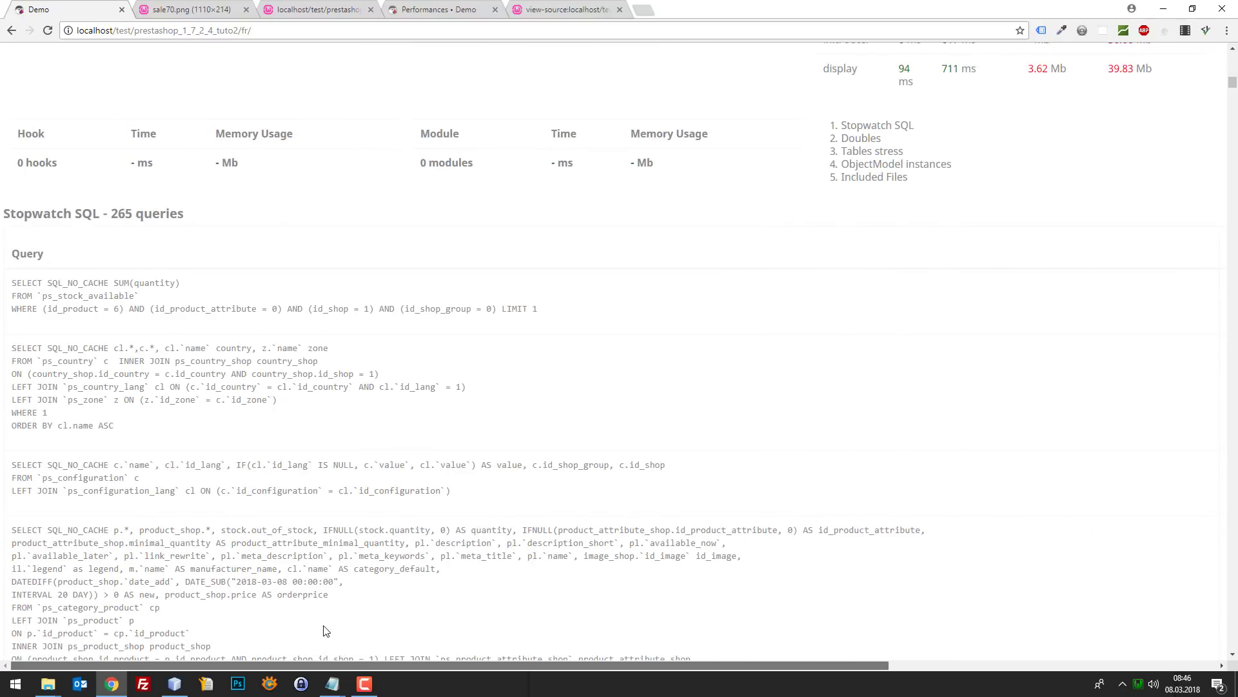
scroll(479, 630, "right", 7)
scroll(1038, 415, "down", 10)
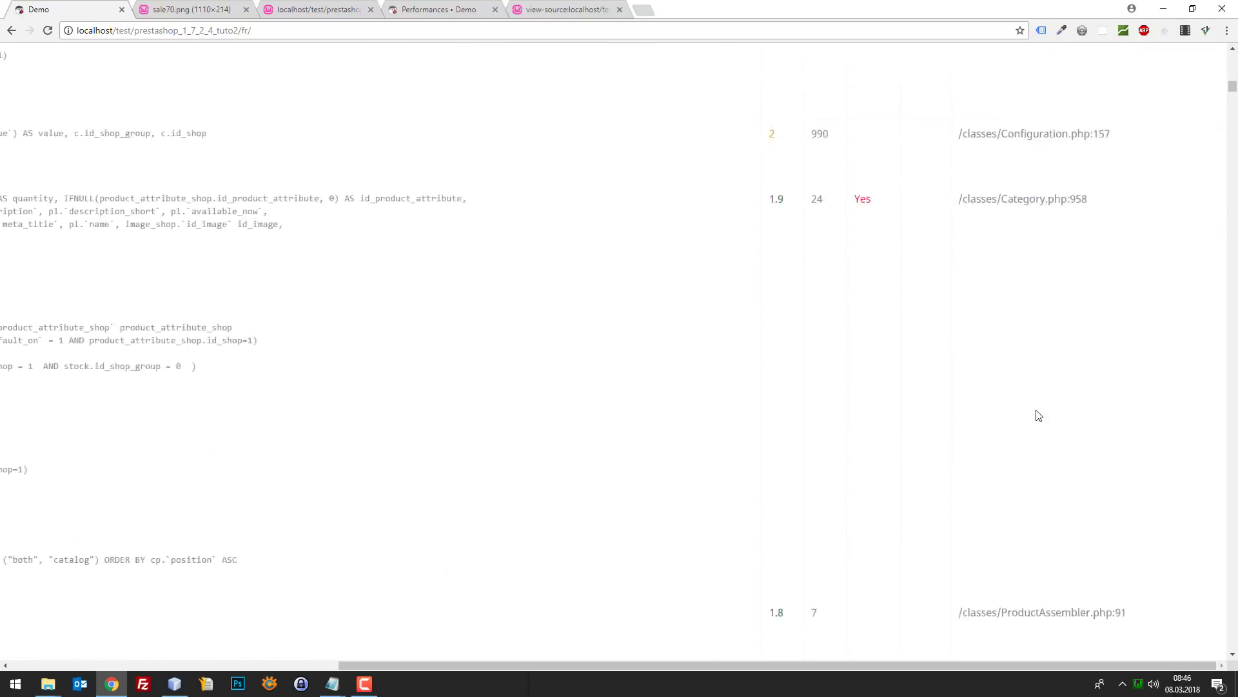
scroll(1181, 220, "down", 7)
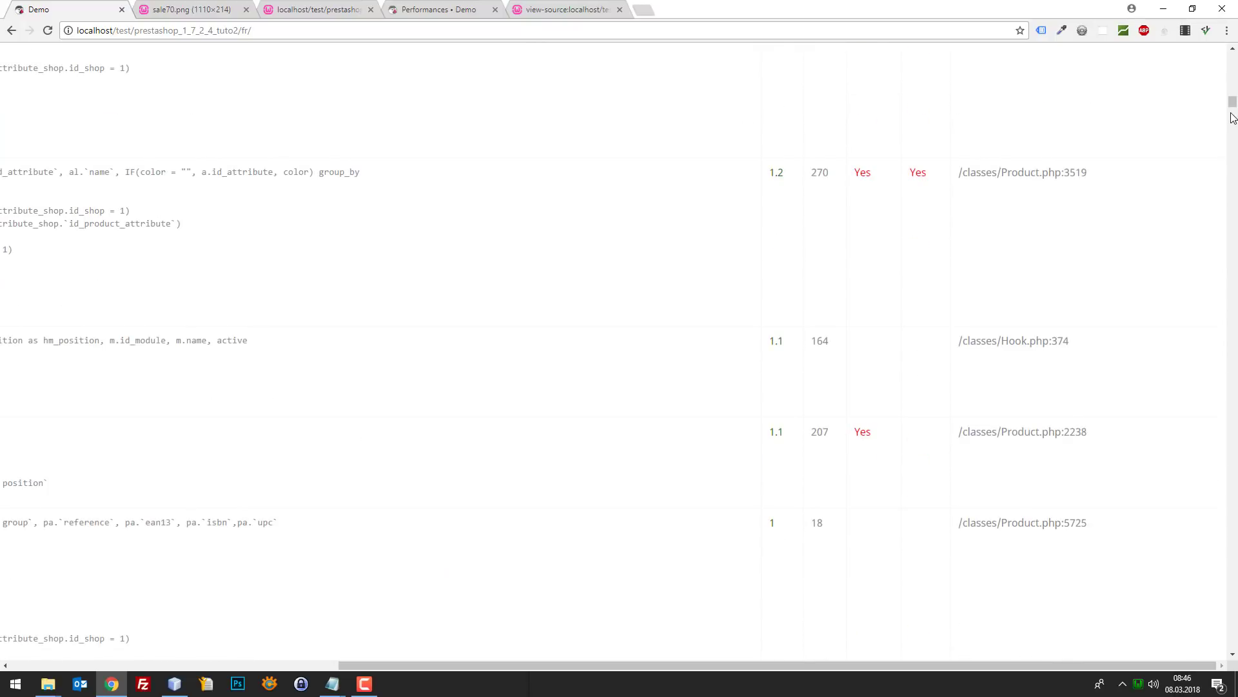
scroll(1232, 118, "up", 20)
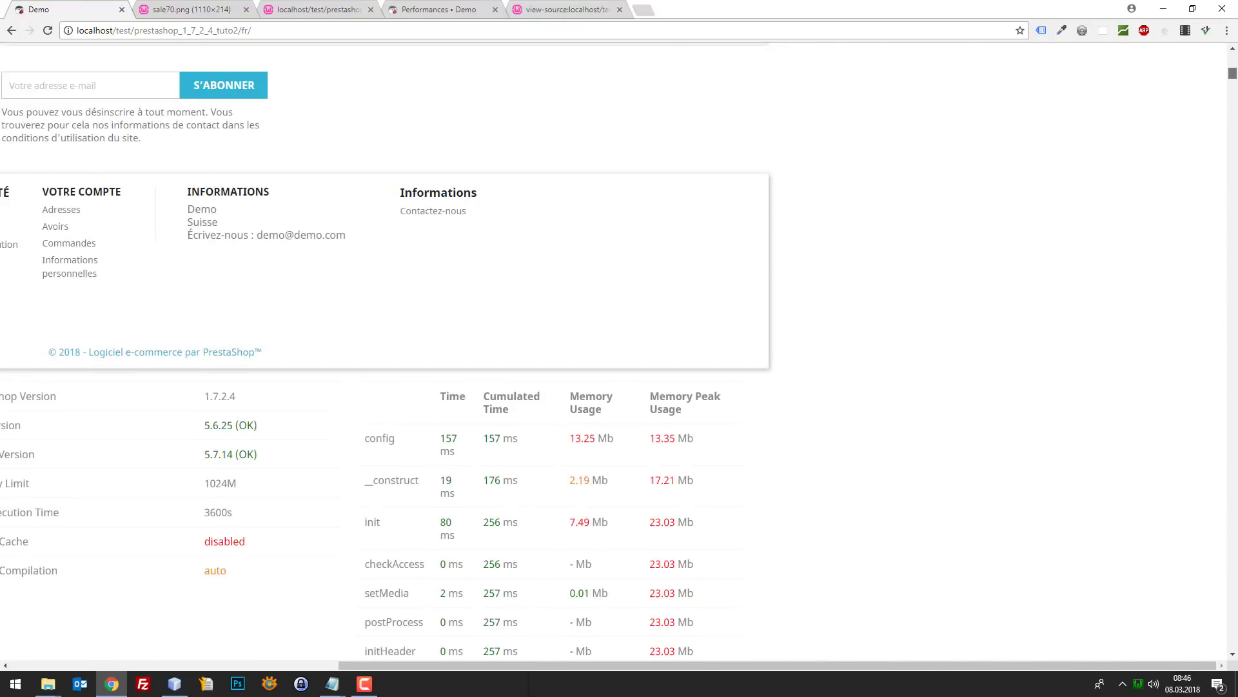
mouse_move(1233, 74)
left_mouse_down()
mouse_move(1233, 98)
mouse_move(1233, 79)
left_mouse_up()
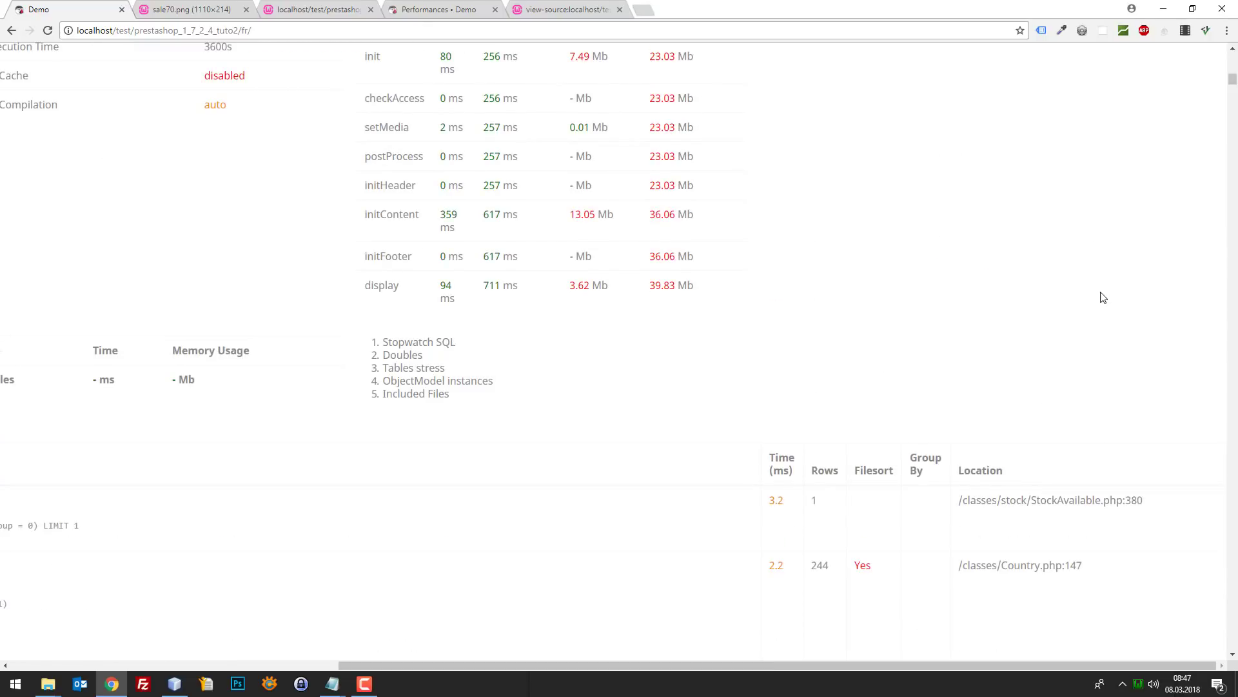
- Reload the home page, open the Dresses category under Women, and bring up its profiling data below the footer
key("F5")
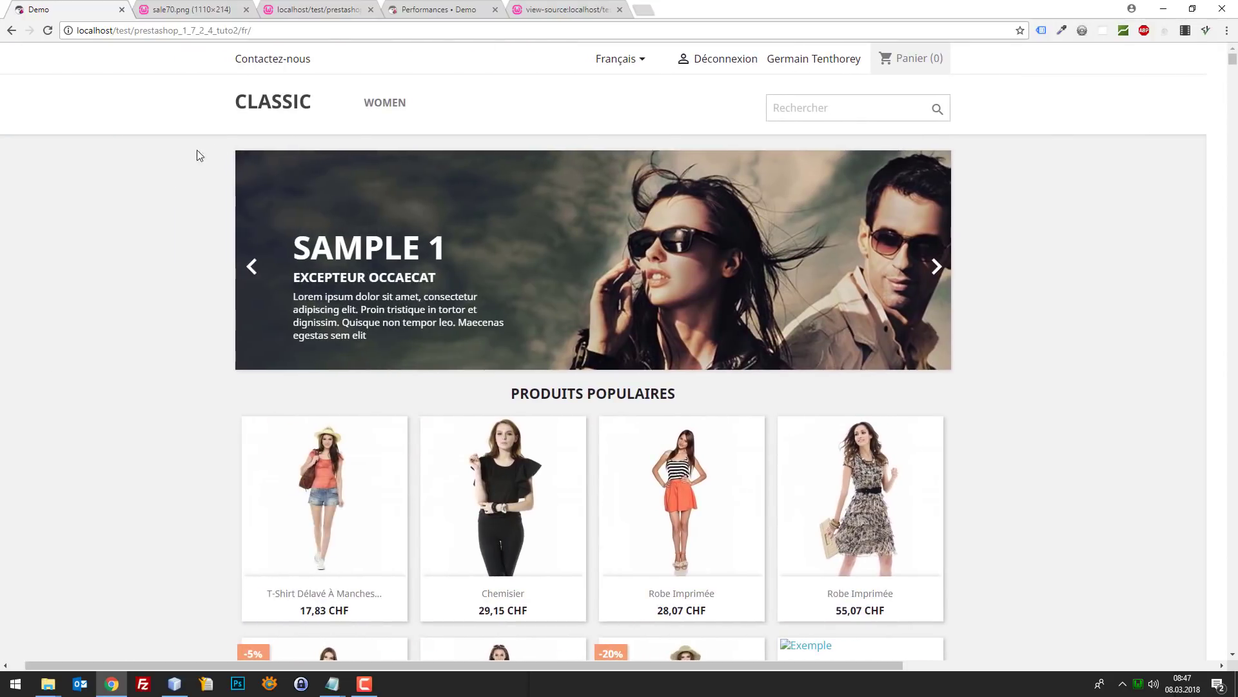
mouse_move(374, 107)
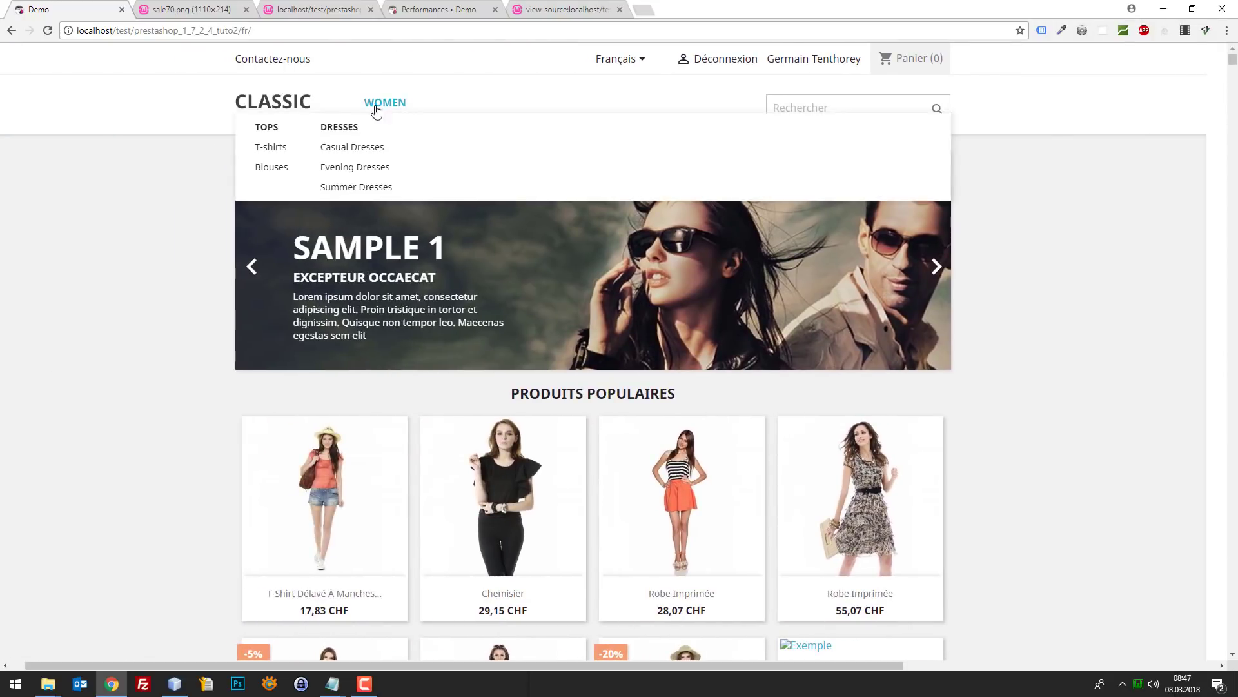
left_click(332, 128)
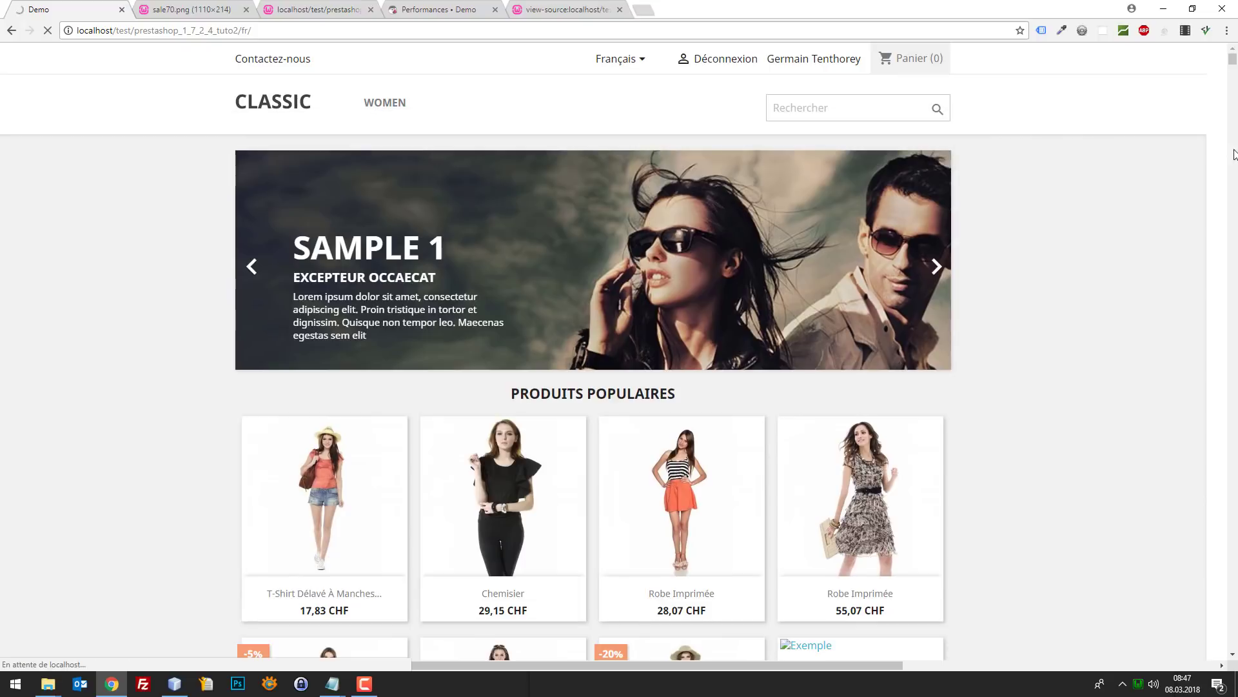
scroll(650, 583, "down", 5)
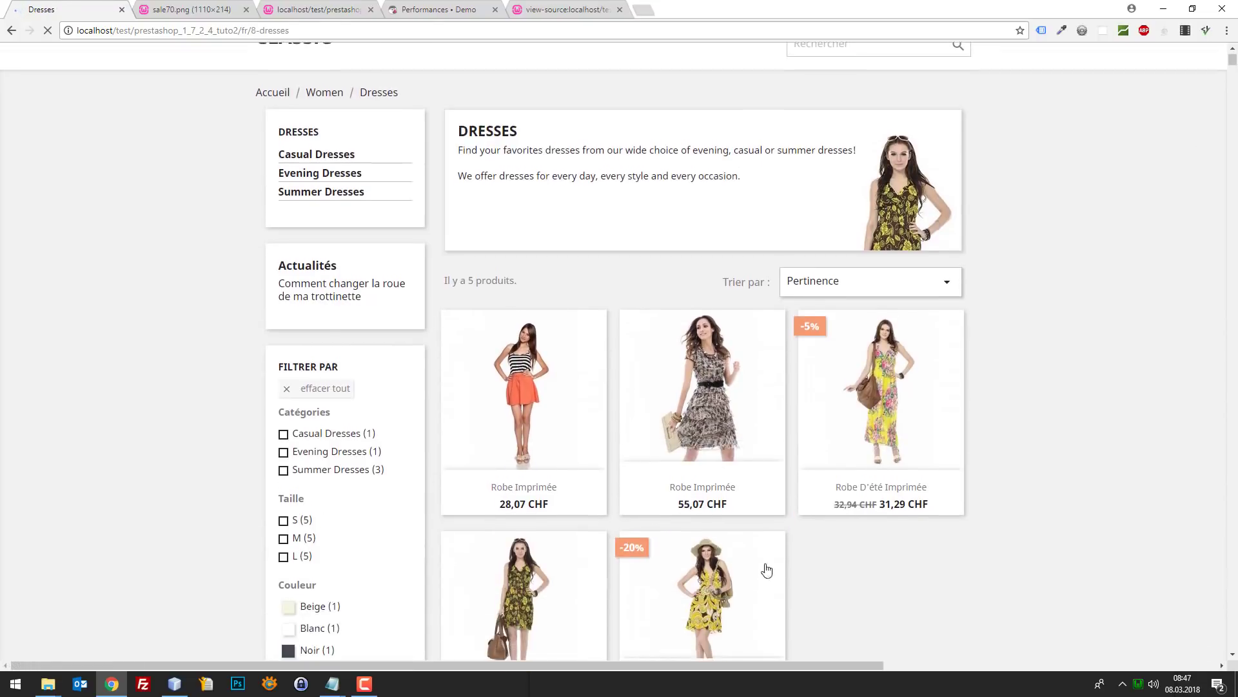
mouse_move(1231, 67)
left_mouse_down()
mouse_move(1230, 171)
mouse_move(1232, 80)
left_mouse_up()
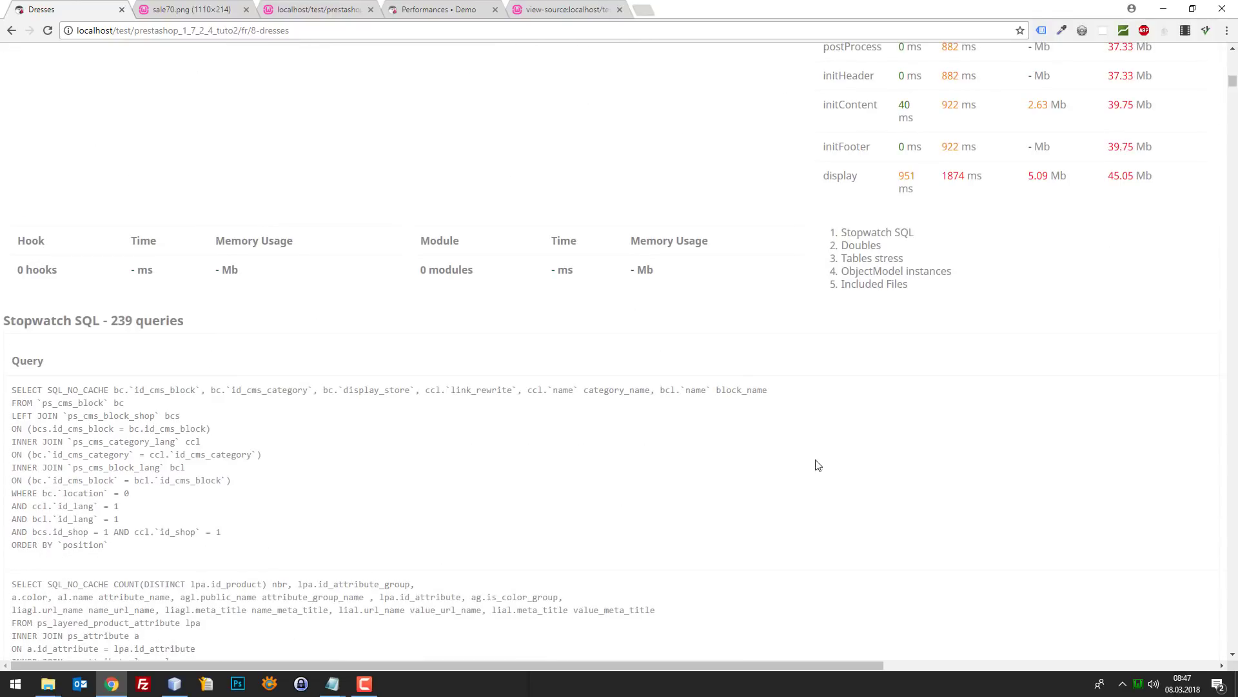
- Examine the first Stopwatch SQL query on the Dresses page, highlighting its time value and its statement from FROM to ORDER BY
left_click_drag(671, 664, 1031, 650)
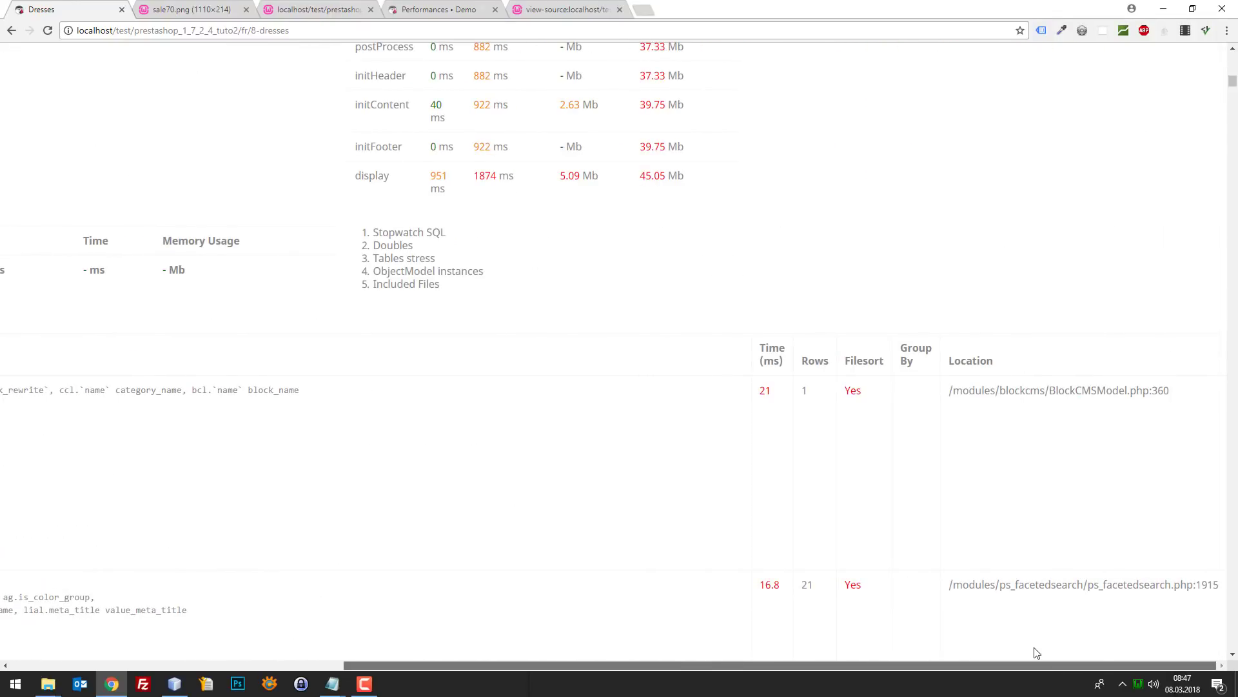
scroll(956, 649, "left", 3)
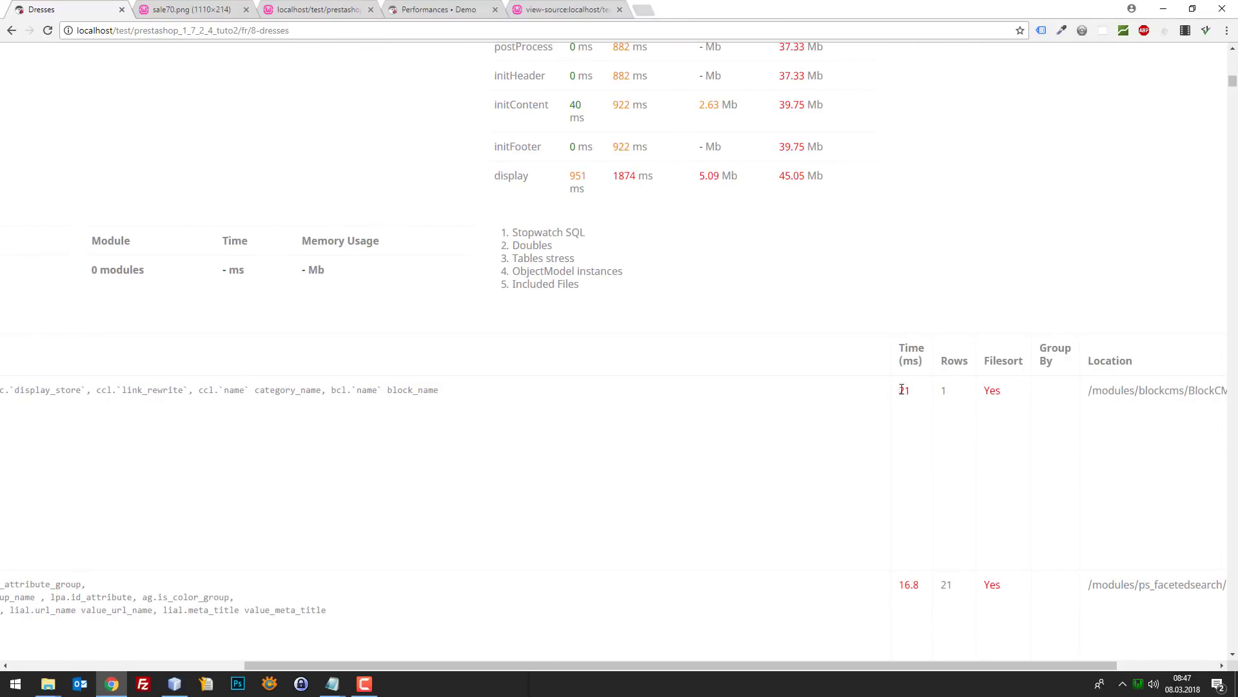
double_click(903, 389)
left_click_drag(869, 666, 576, 643)
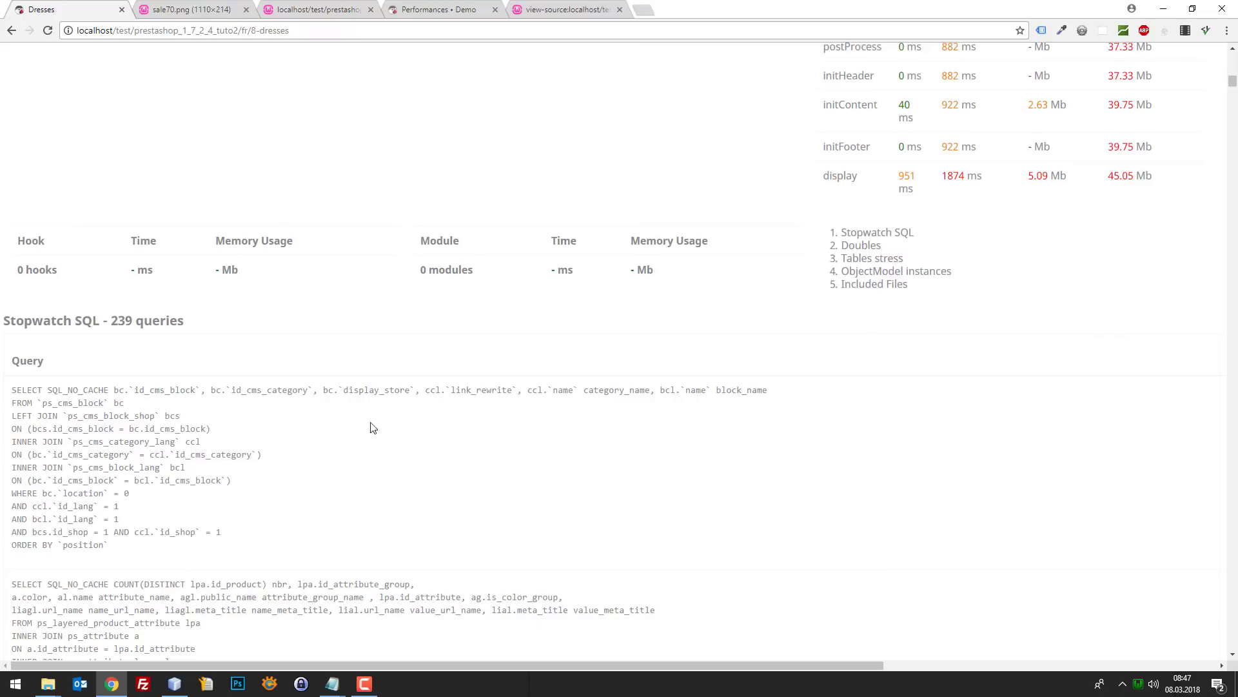
left_click_drag(753, 666, 1089, 655)
left_click_drag(710, 667, 380, 664)
left_click_drag(108, 537, 6, 403)
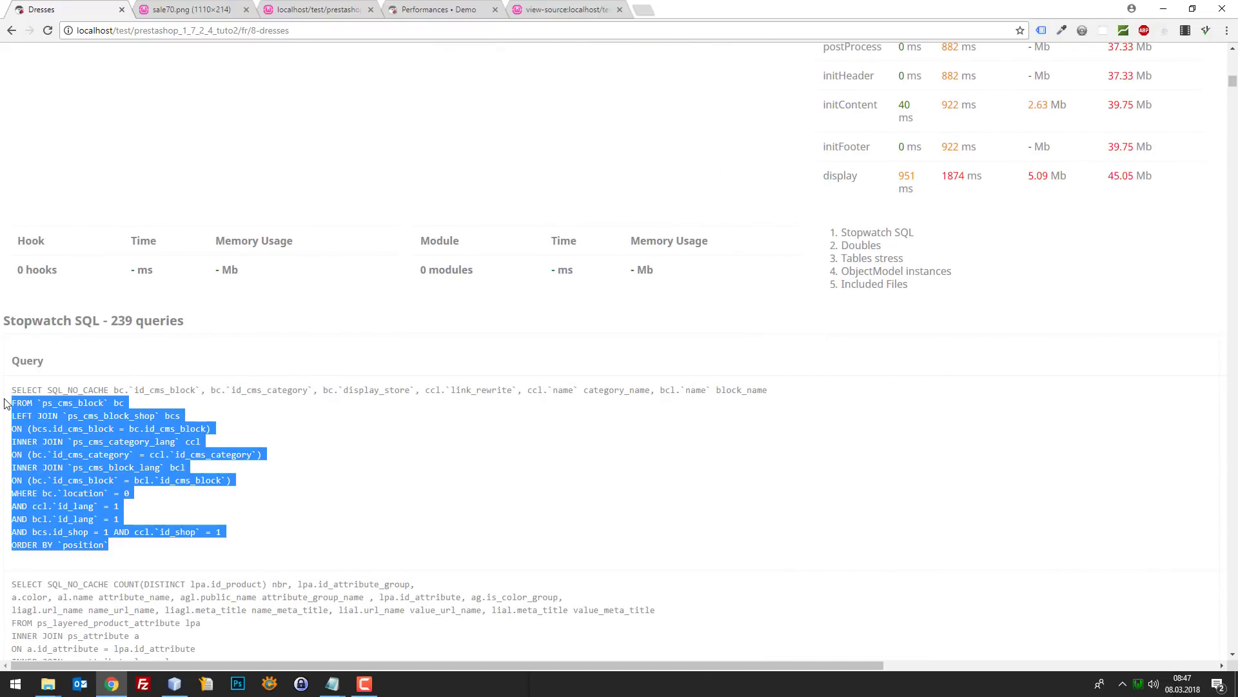
left_click(174, 453)
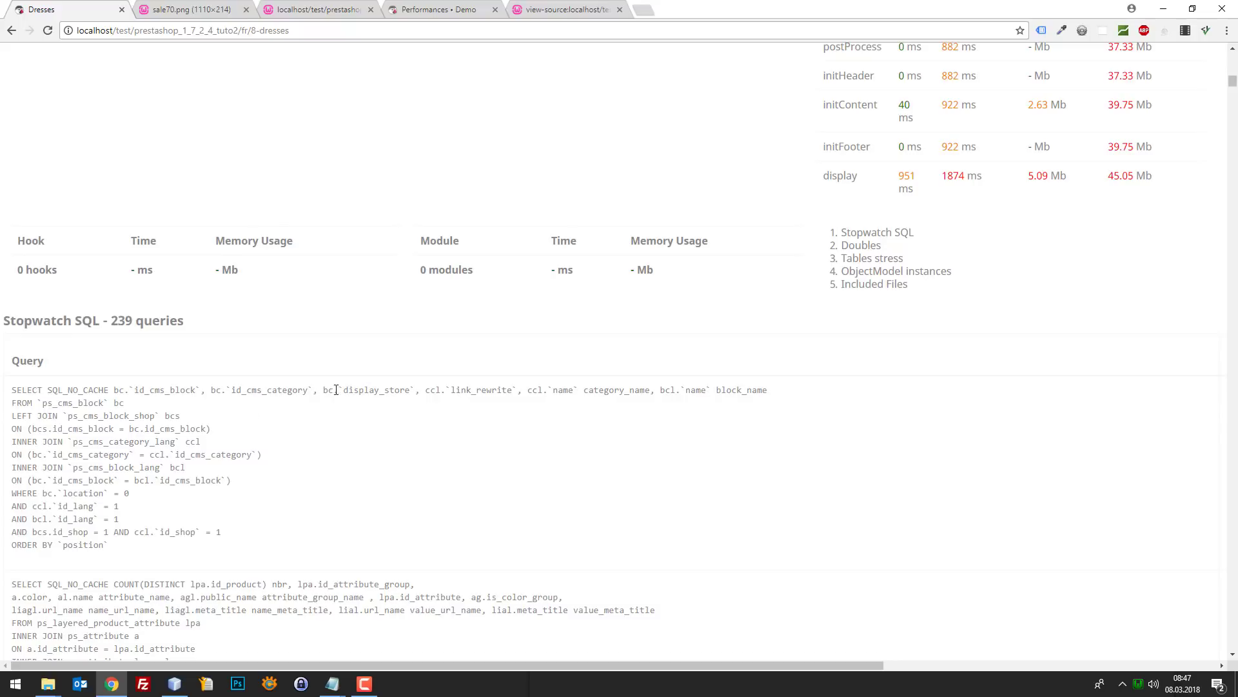
- Copy the fragment "display_store`, ccl.`link_rewrite`, ccl.`" from the first query, search the NetBeans project for it, and close the older search results
left_click_drag(320, 388, 656, 390)
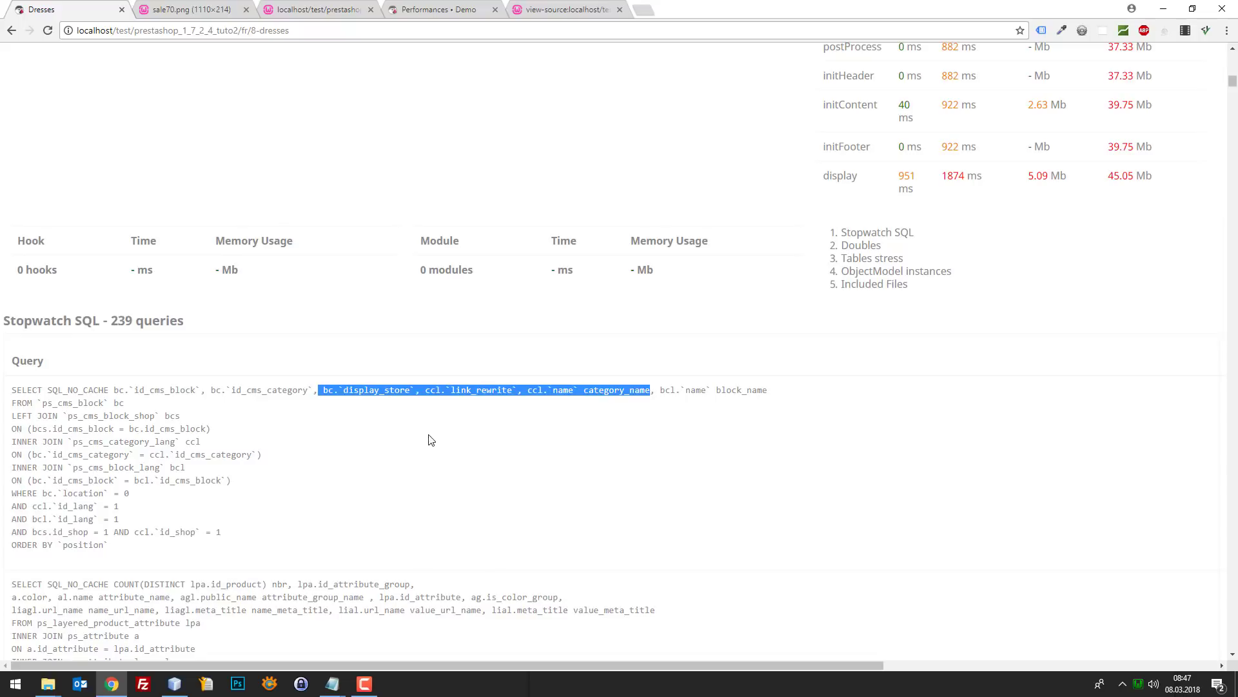
left_click_drag(343, 390, 553, 391)
key("ctrl+c")
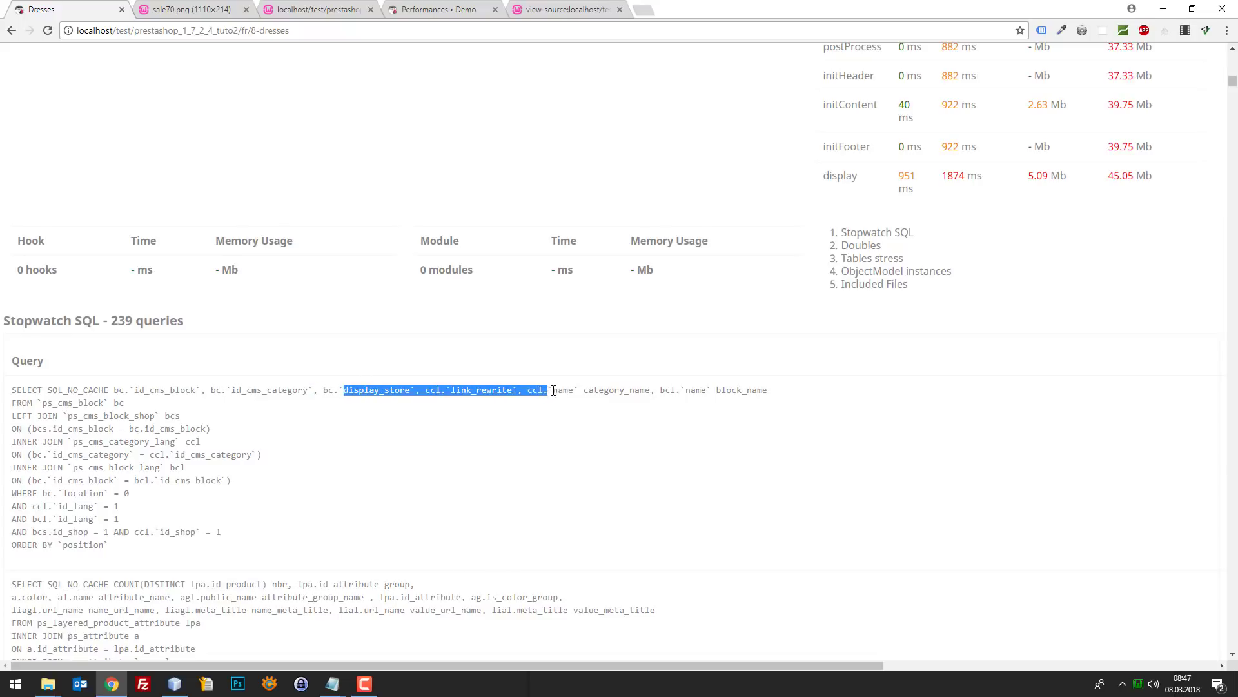
left_click(174, 684)
key("ctrl+shift+f")
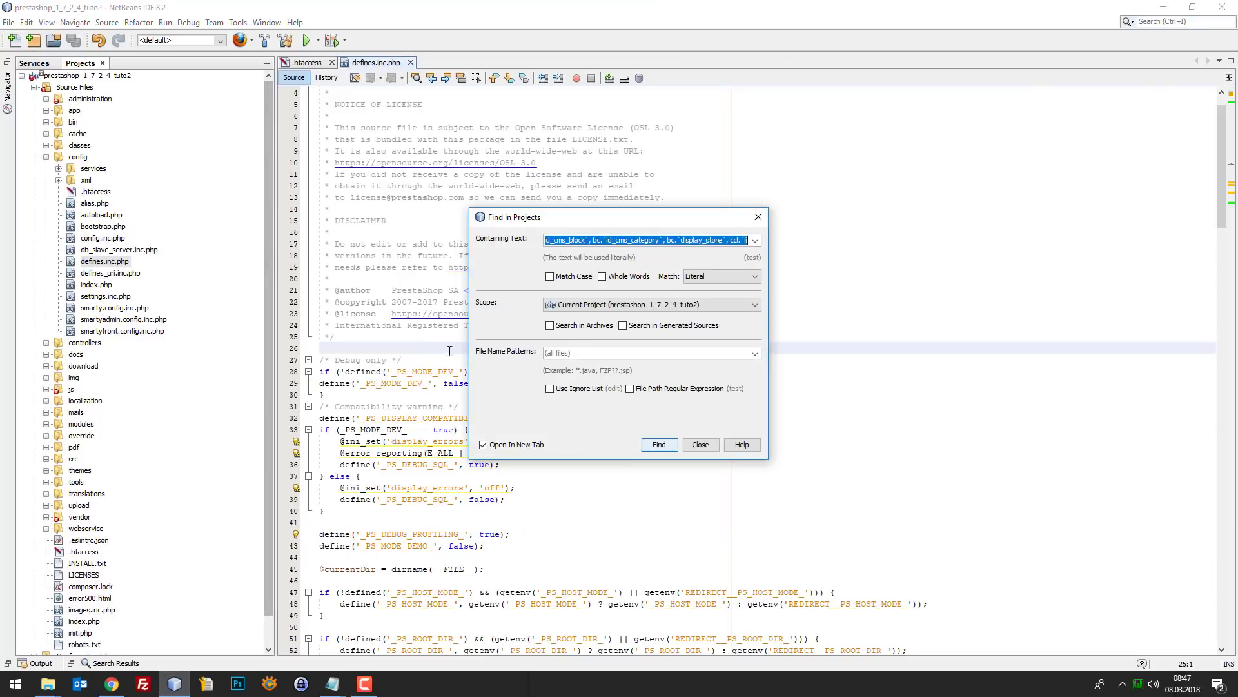
key("ctrl+v")
left_click(658, 444)
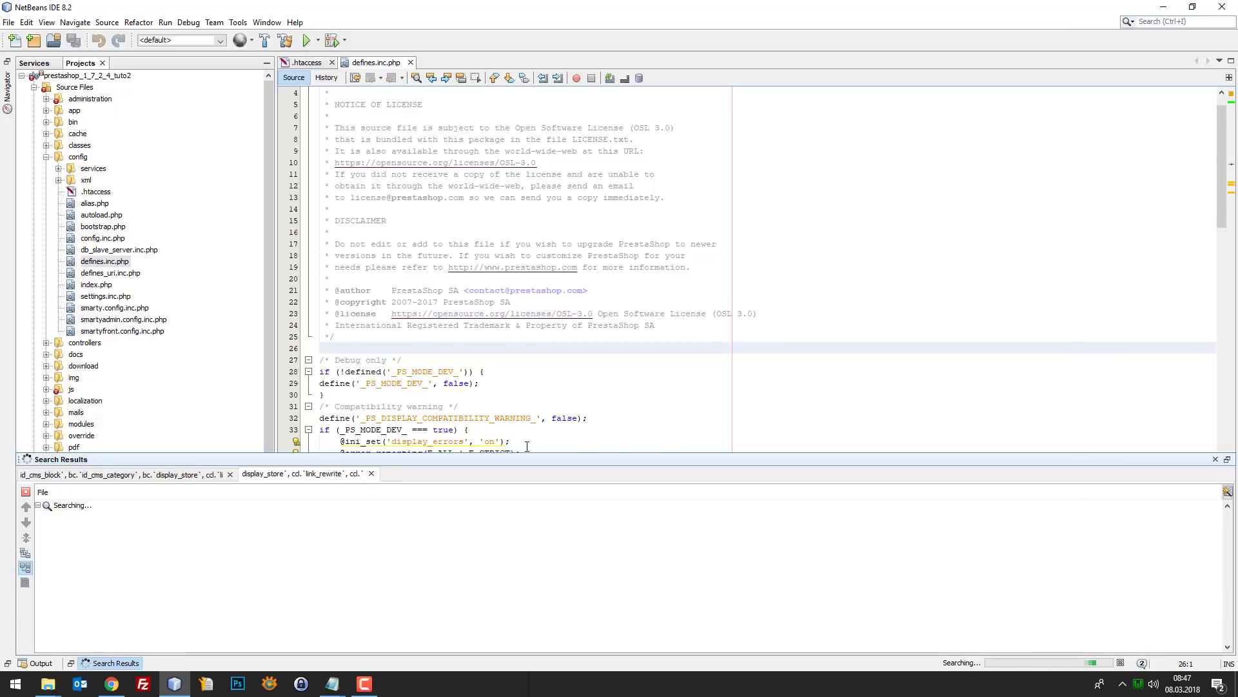
left_click(229, 475)
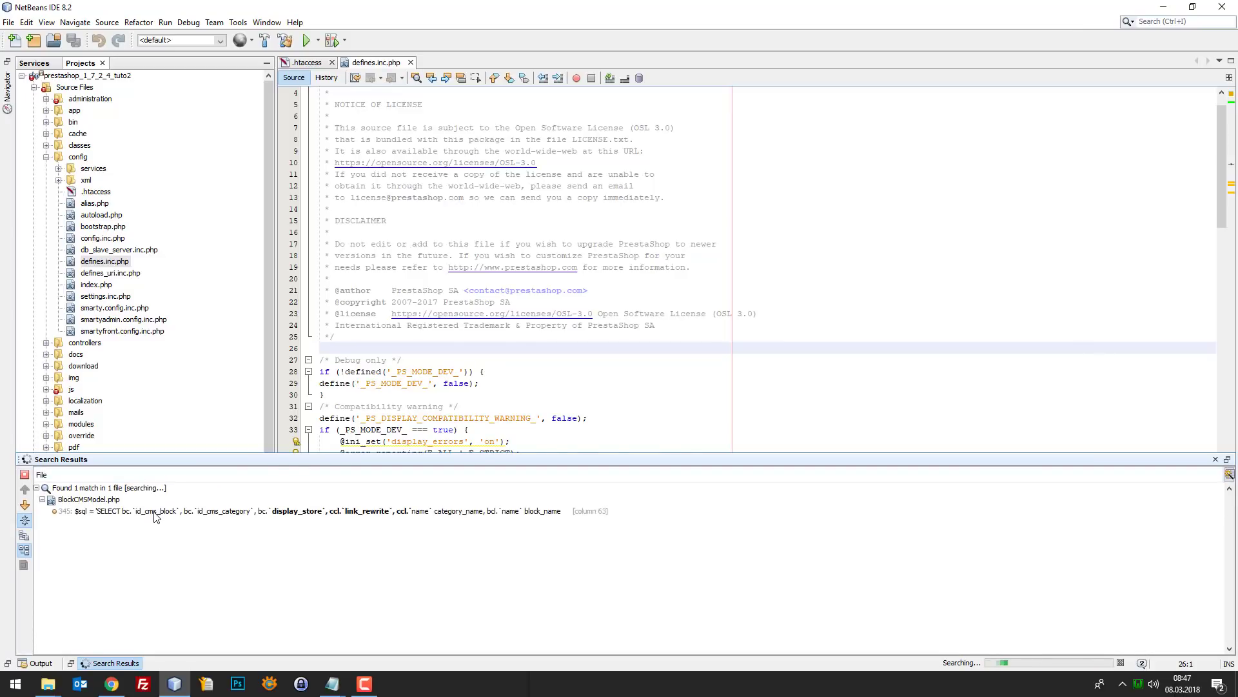
- Open the BlockCMSModel.php match at line 345 and check the file's path to identify its module
left_click(99, 510)
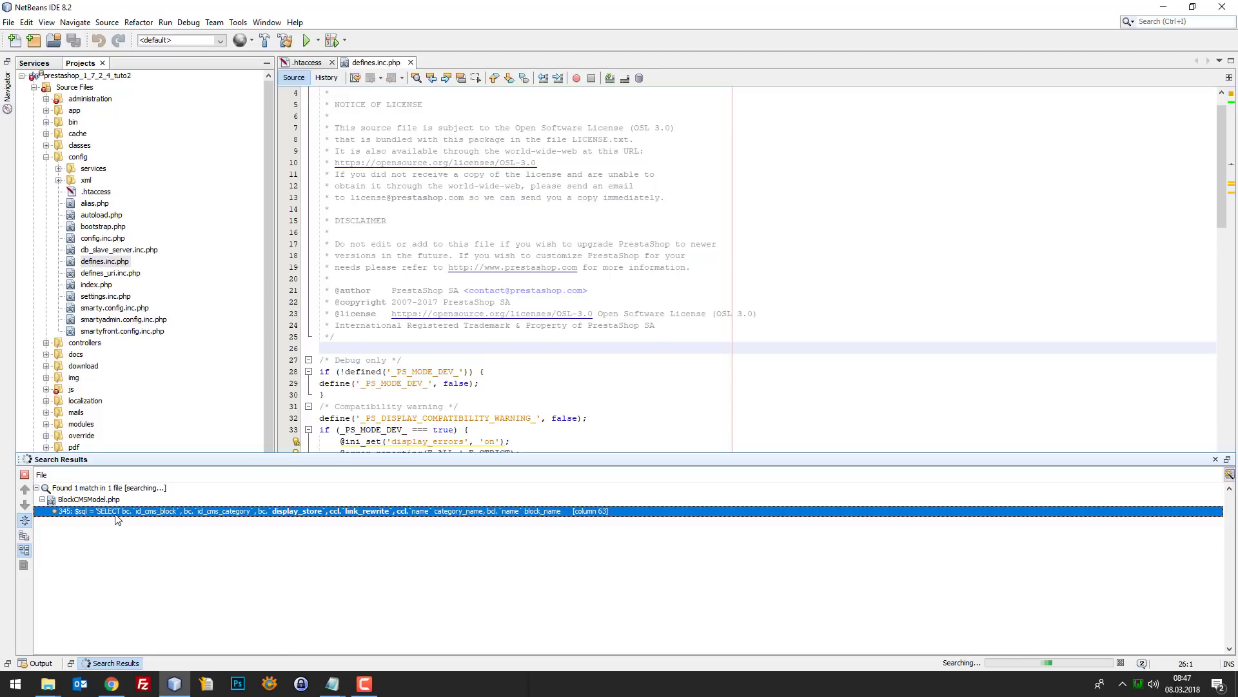
double_click(99, 509)
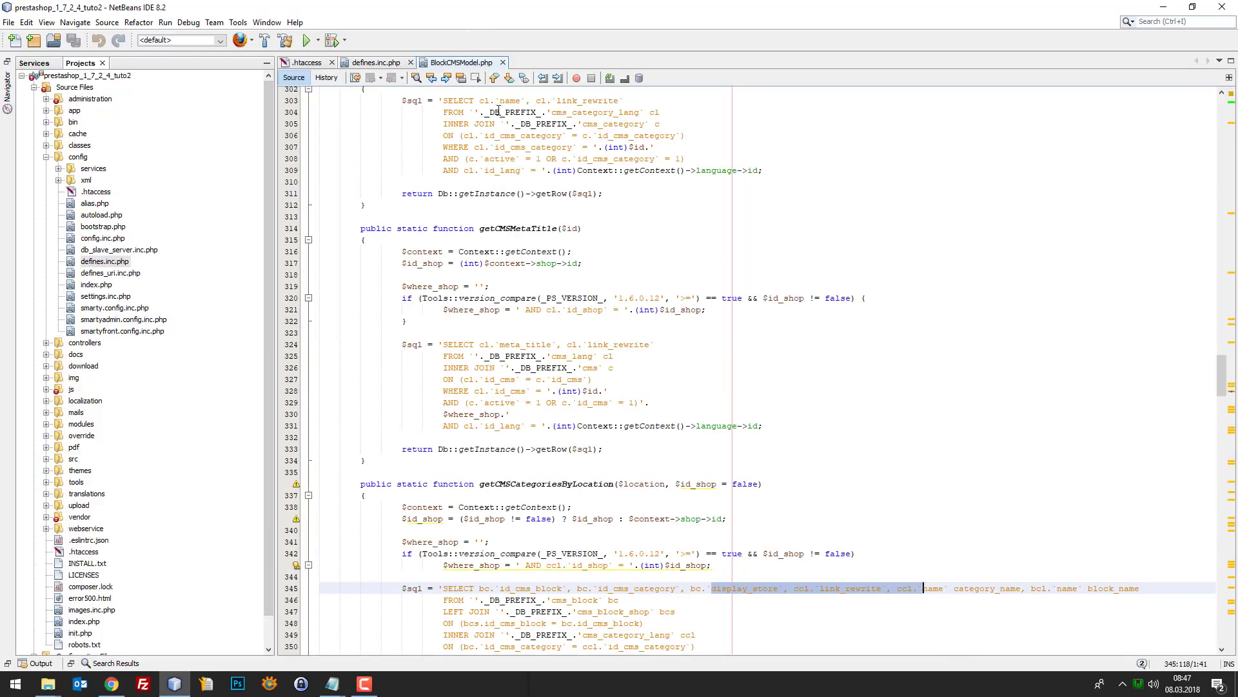
left_click(520, 158)
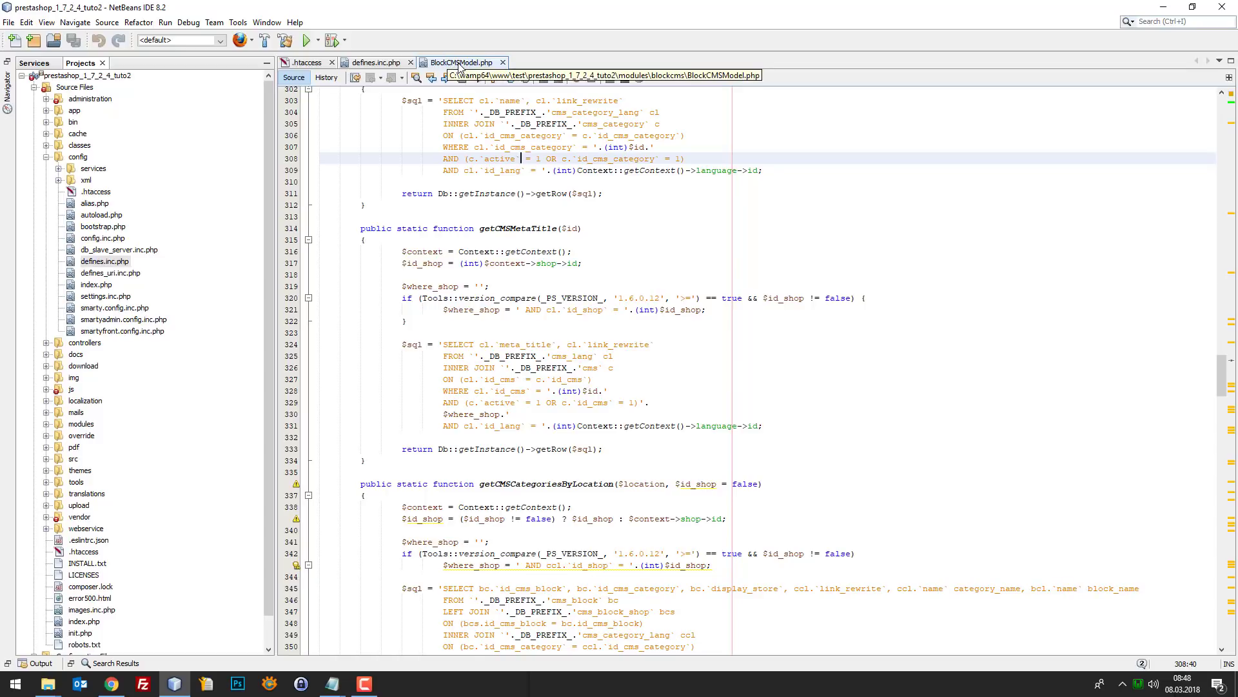
- Switch back to Chrome, highlight the first Stopwatch SQL query on the Dresses page, and review the execution stages above it
left_click(112, 684)
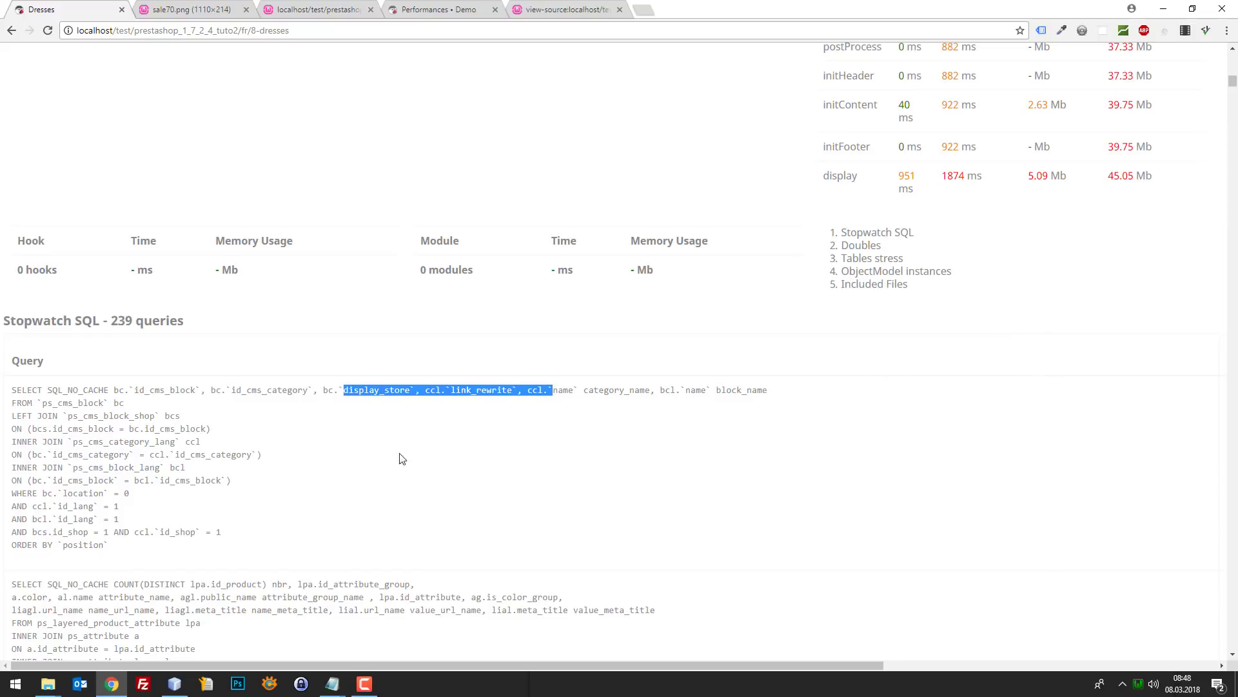
left_click_drag(153, 552, 23, 431)
left_click_drag(2, 402, 27, 390)
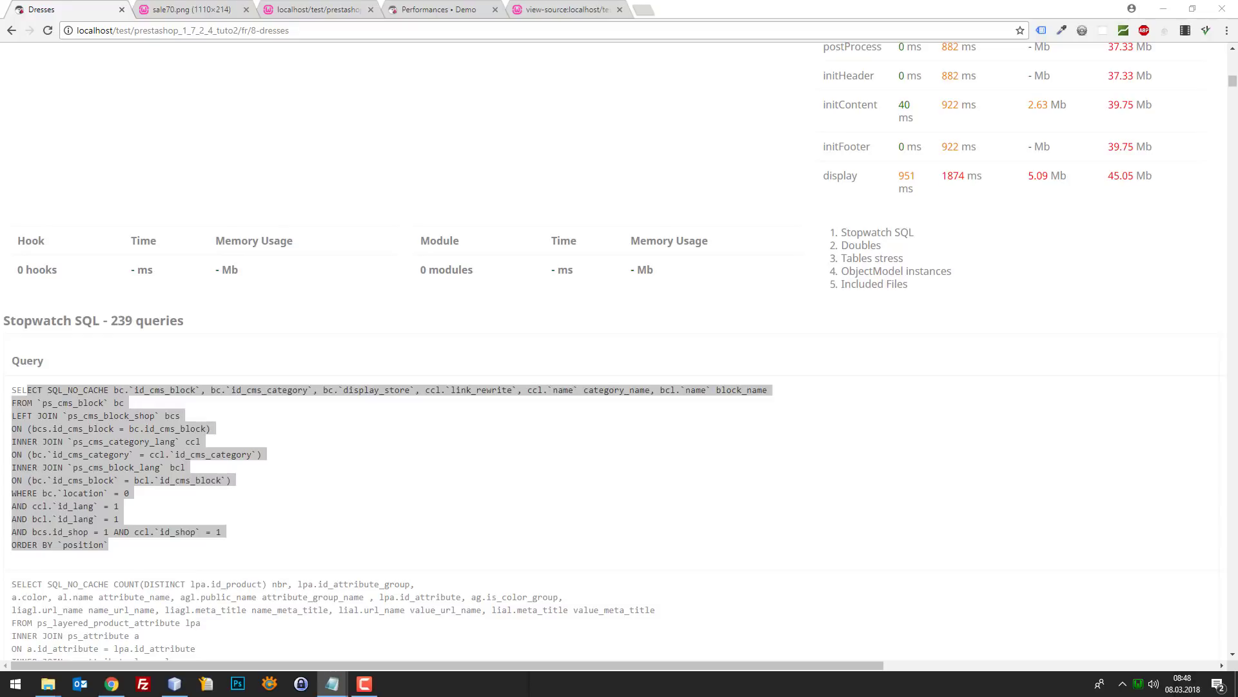
scroll(1153, 325, "down", 1)
scroll(1154, 310, "up", 5)
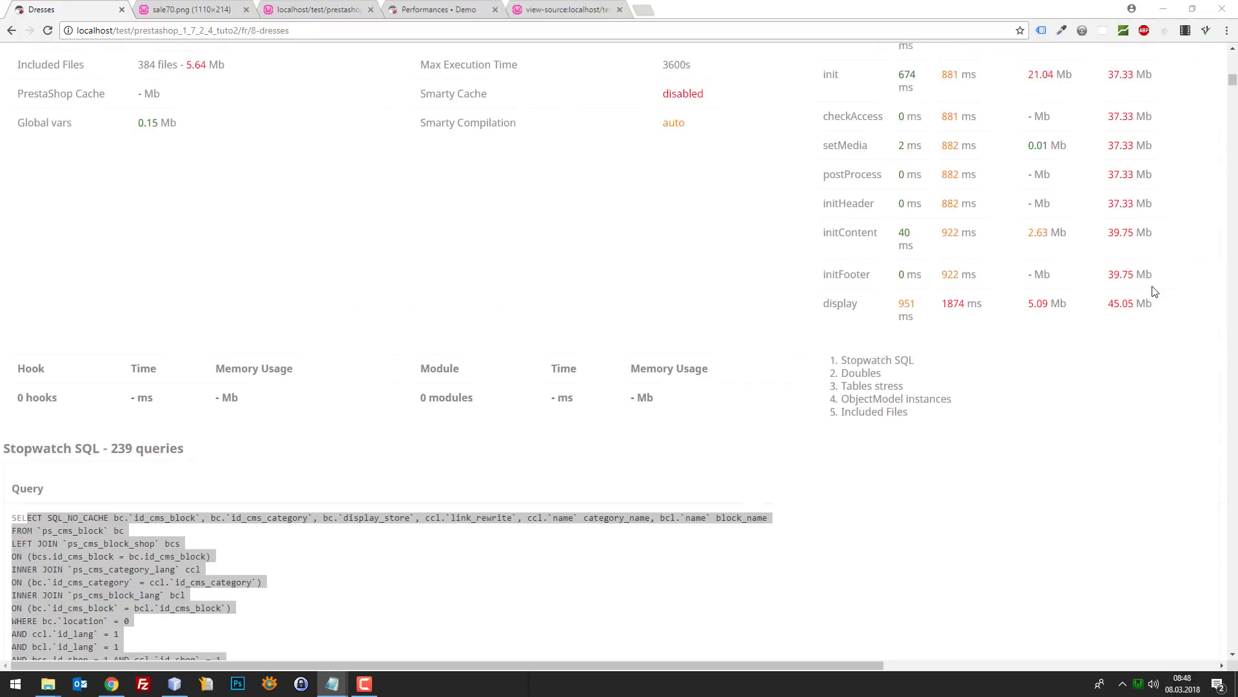
- Look through the slowest Stopwatch SQL queries following the highlighted CMS block query on the Dresses page
scroll(730, 294, "down", 9)
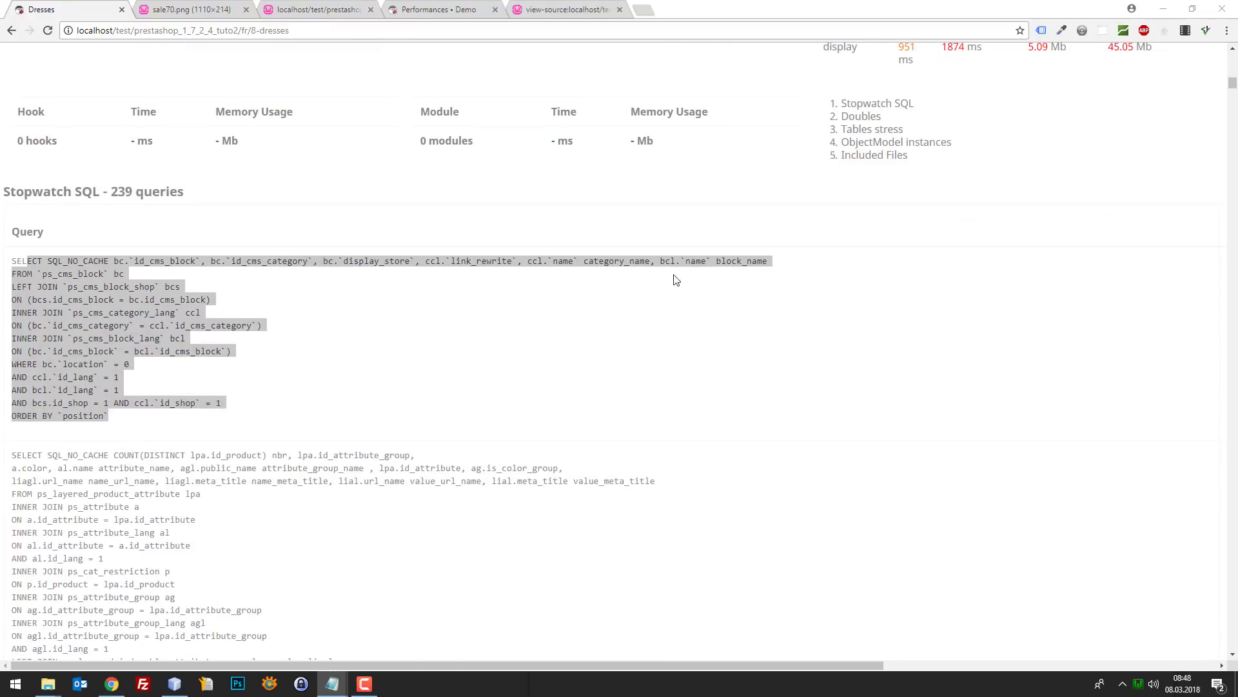
scroll(746, 299, "down", 5)
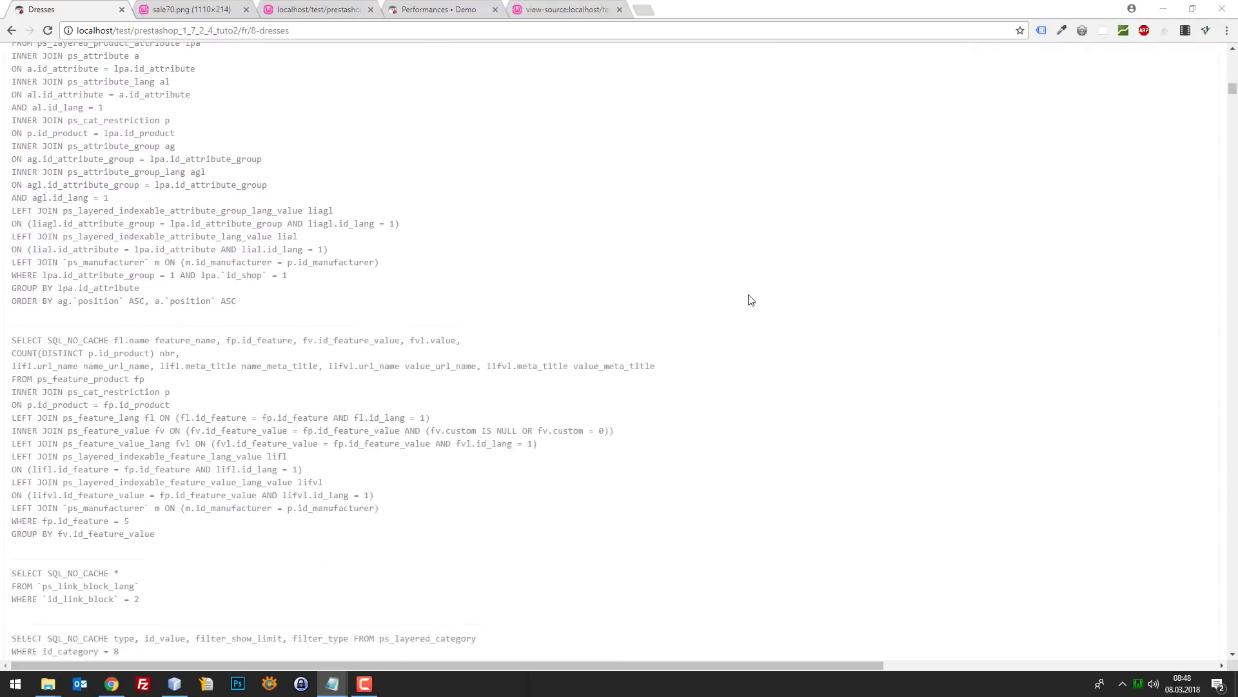
scroll(597, 309, "up", 7)
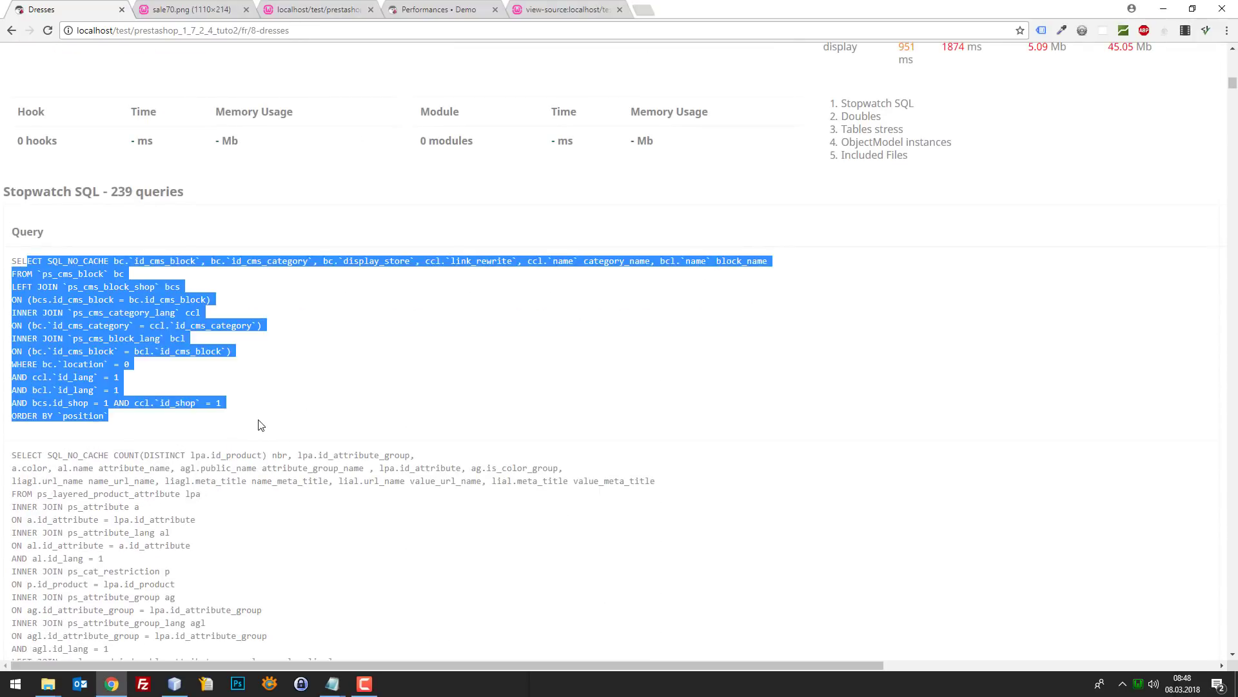
- Switch to NetBeans, set _PS_DEBUG_PROFILING_ to false in defines.inc.php, and save the file
left_click(174, 684)
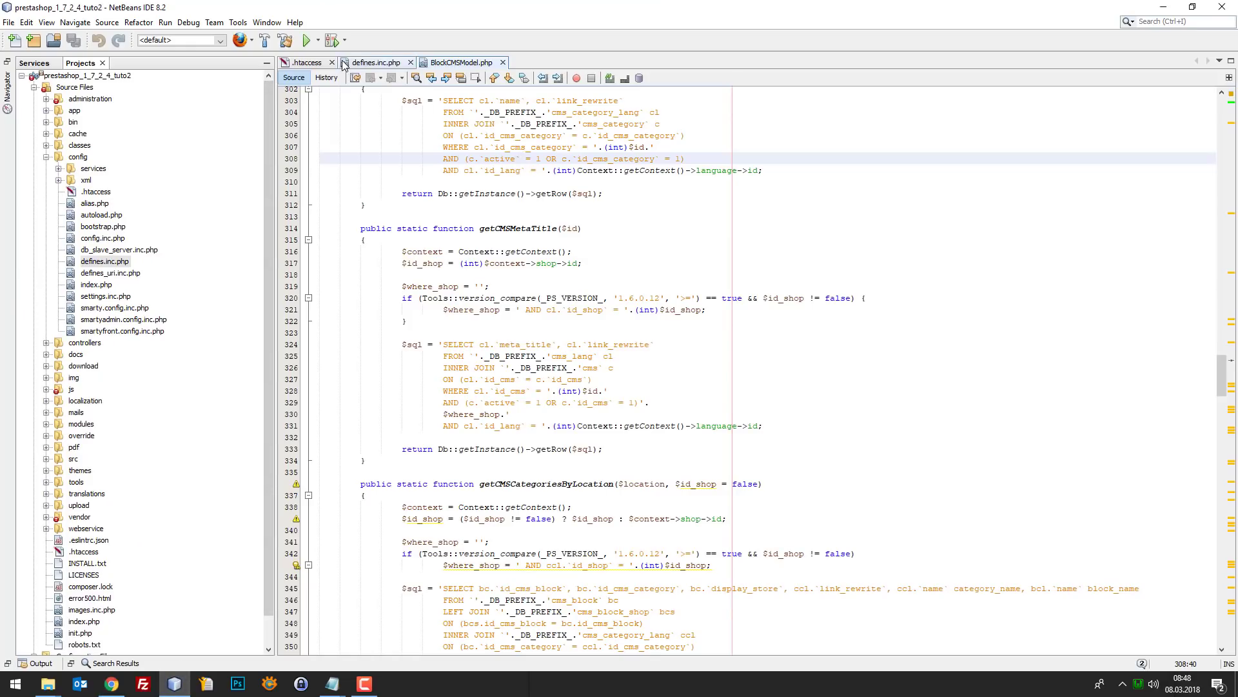
left_click(366, 63)
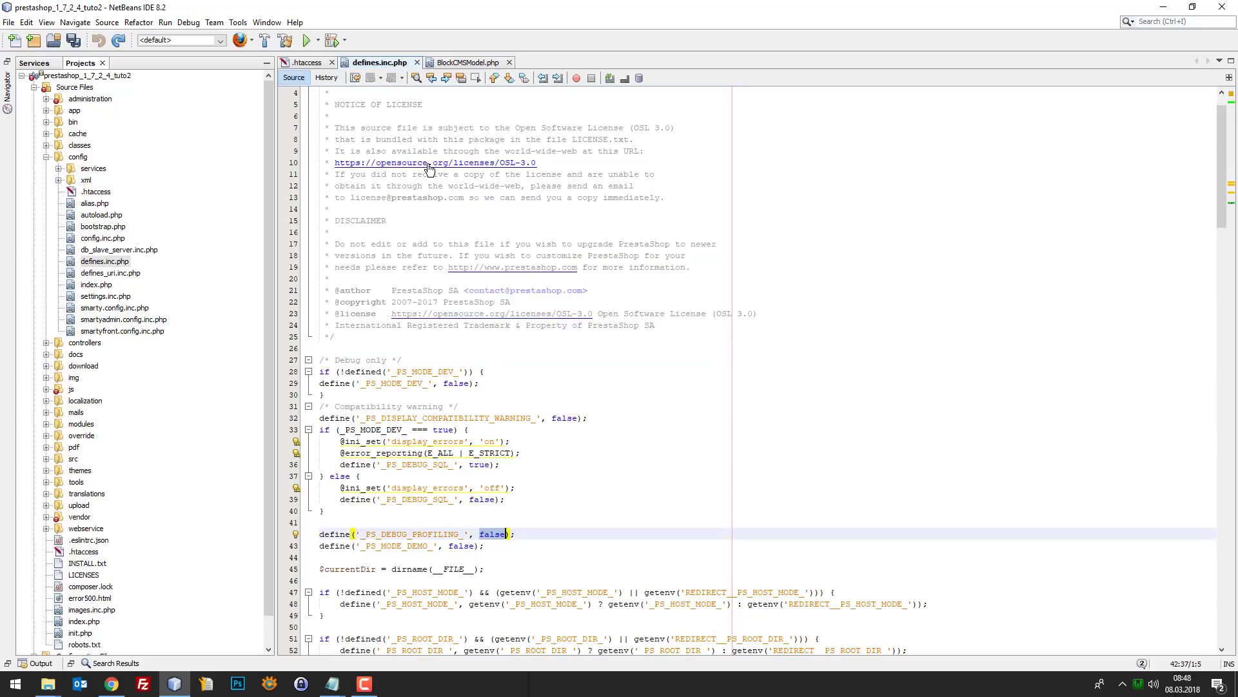
key("ctrl+s")
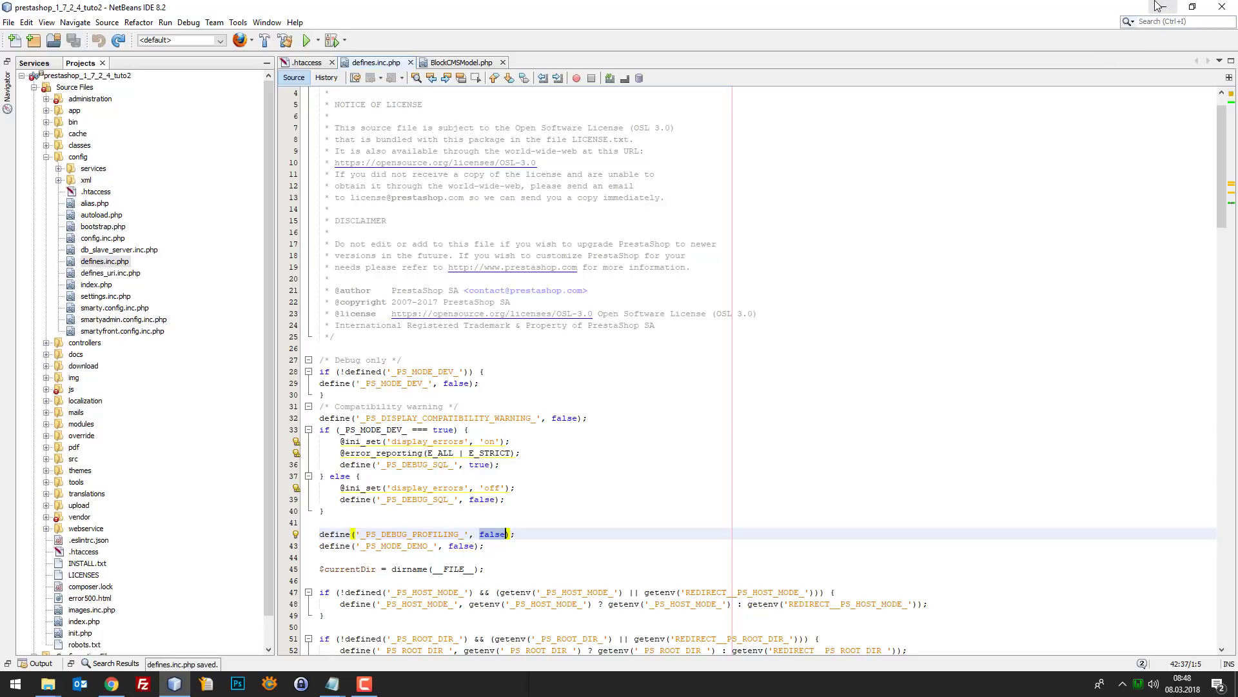
- Switch back to Chrome, reload the Dresses page without the profiling output, and check it from its beginning
left_click(110, 686)
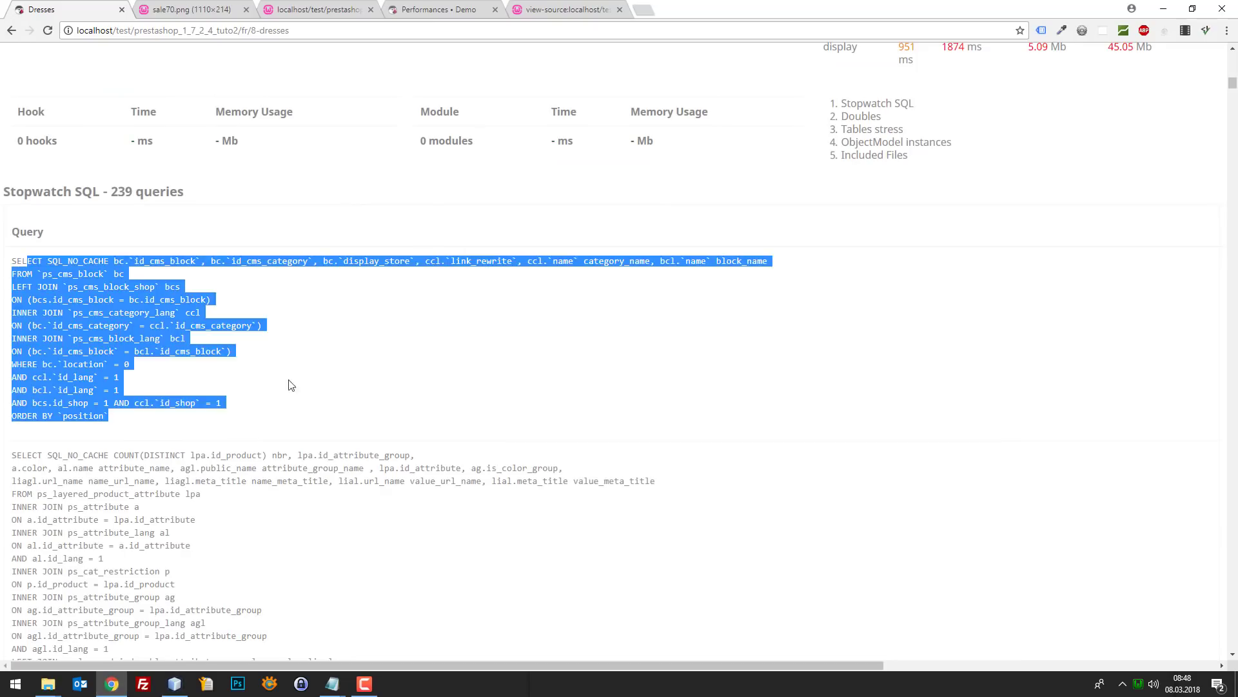
key("F5")
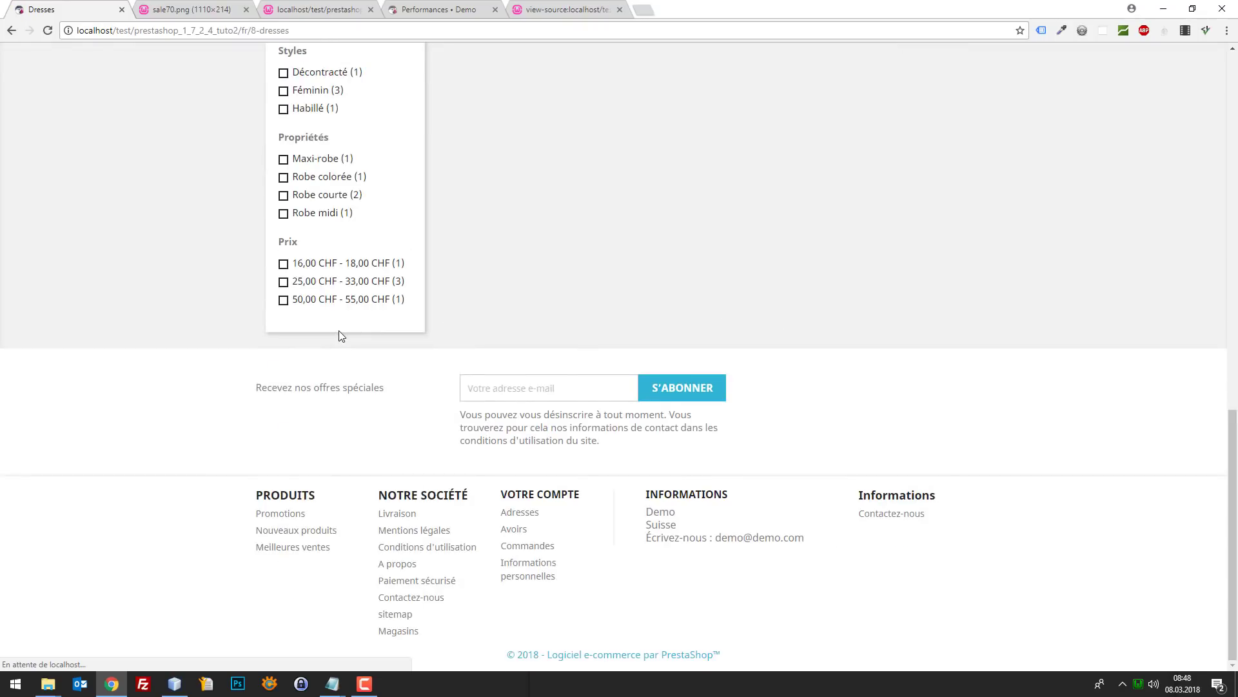
scroll(575, 296, "up", 15)
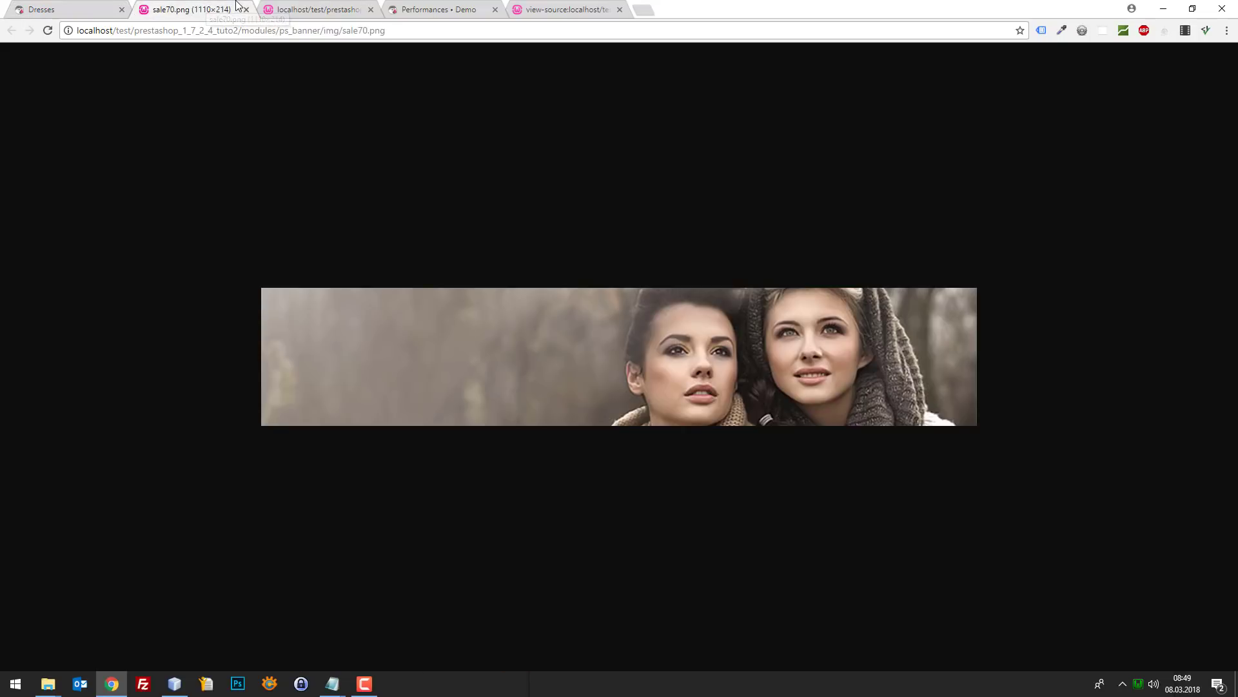
- Close the sale70.png, localhost/test and view-source pages, keeping the Dresses and Performances pages open
left_click(222, 10)
left_click(246, 9)
left_click(246, 10)
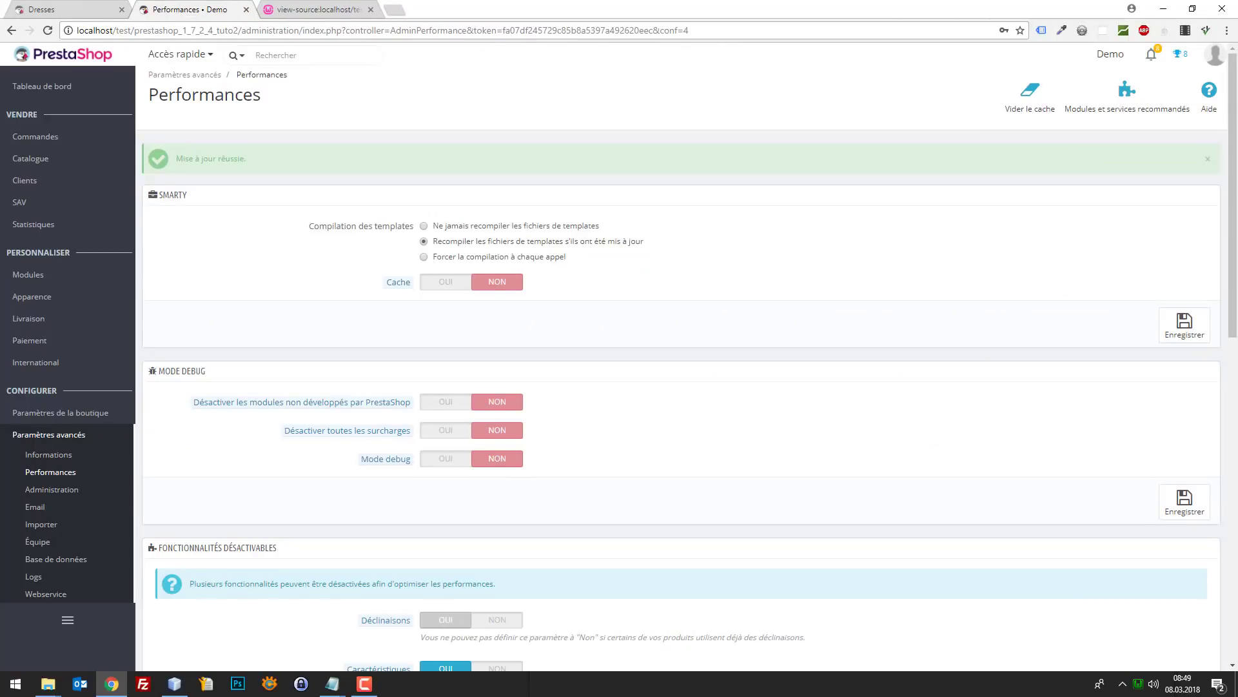
key("alt+Tab")
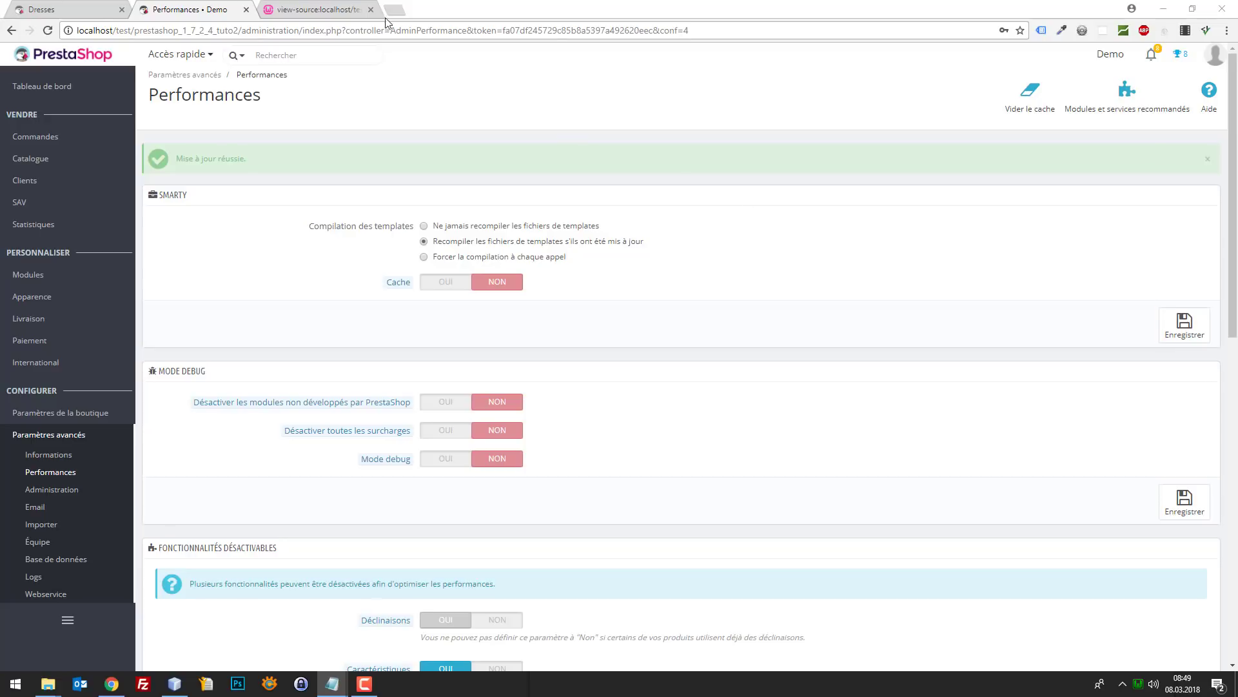
left_click(341, 8)
left_click(370, 10)
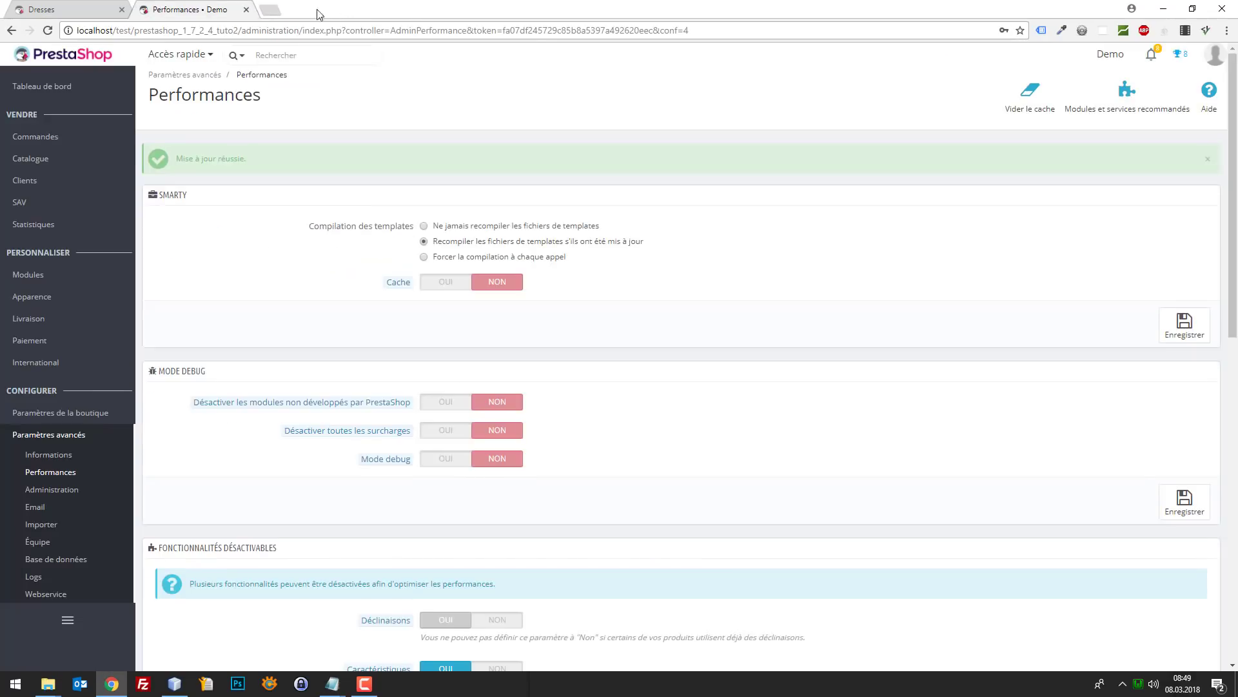
- Search Google for "pagecache prestashop addons" in a new browser tab
left_click(273, 14)
type("pagefa")
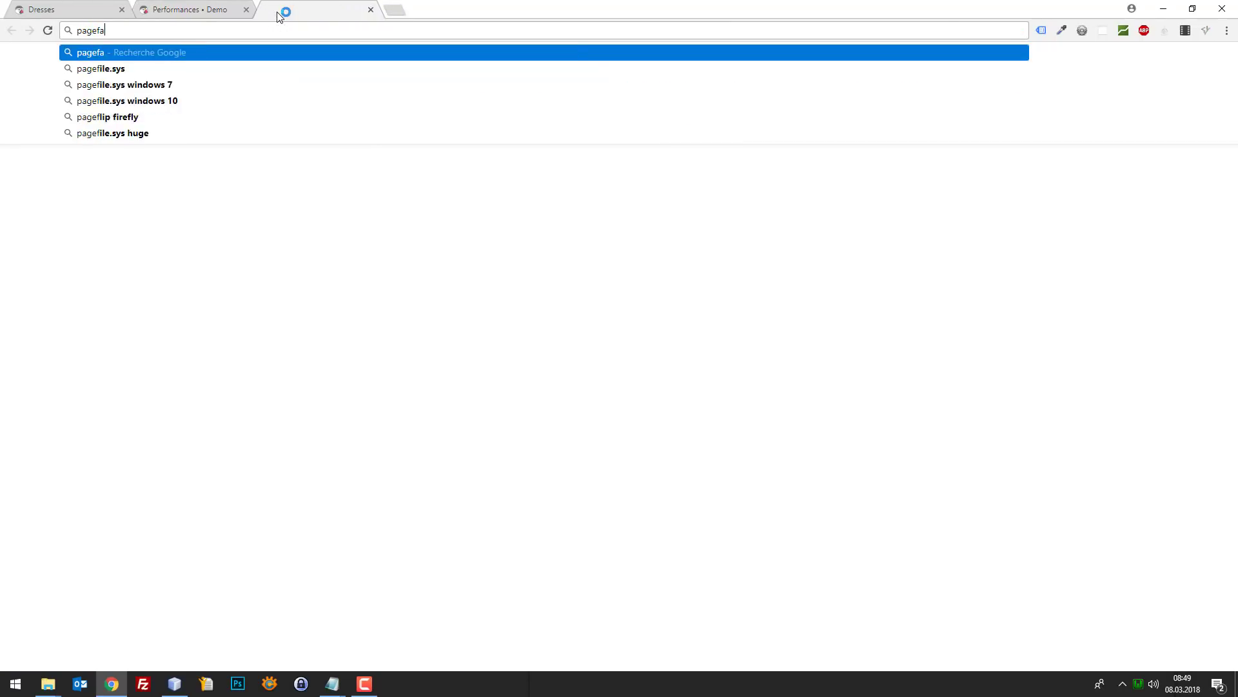
key("BackSpace")
key("BackSpace")
type("cage")
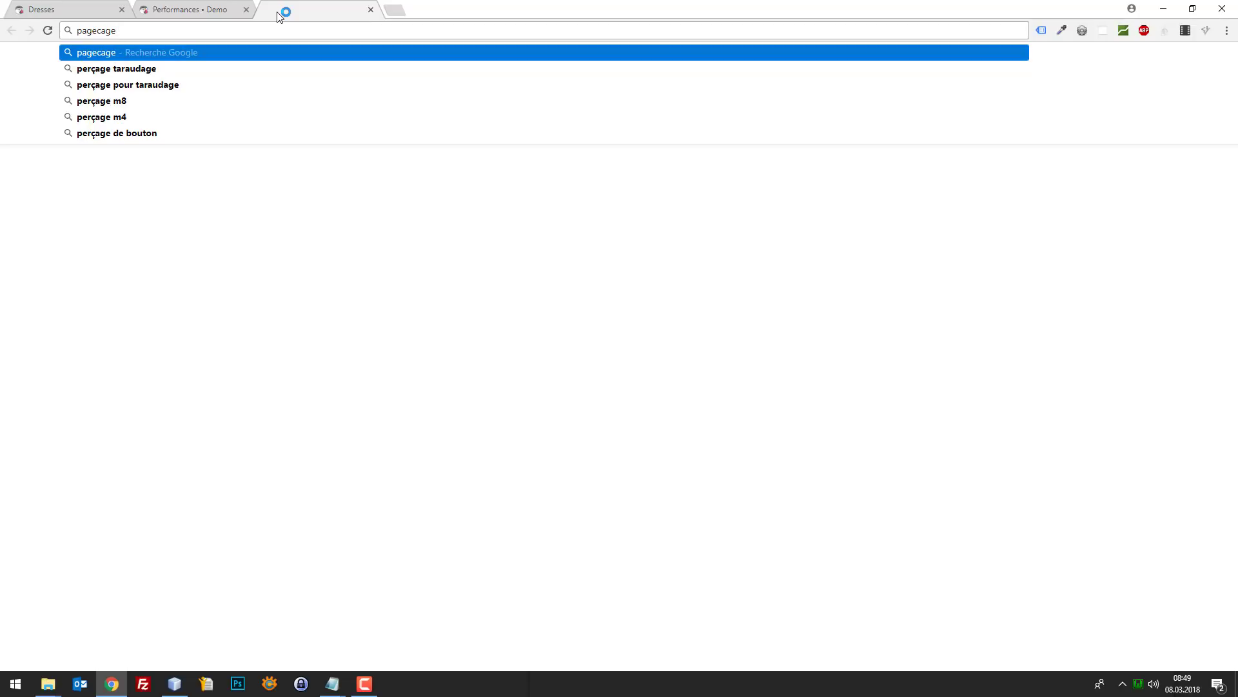
key("BackSpace")
key("BackSpace")
key("BackSpace")
type("h")
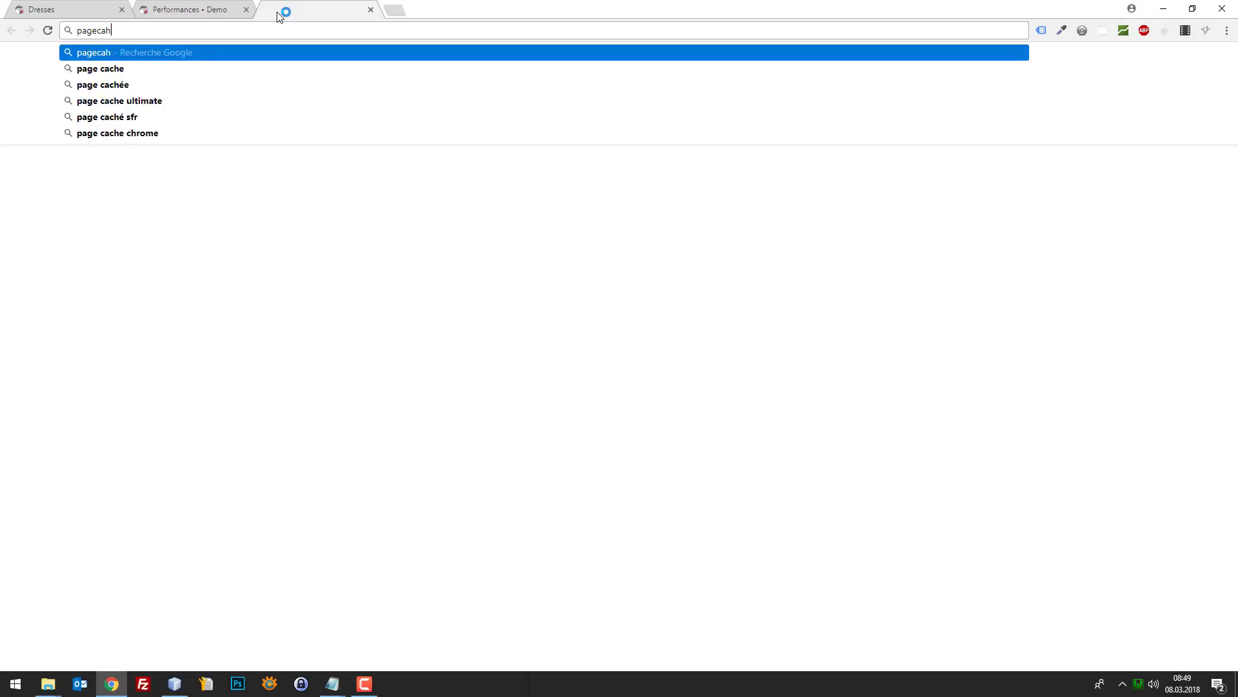
key("BackSpace")
type("che presta")
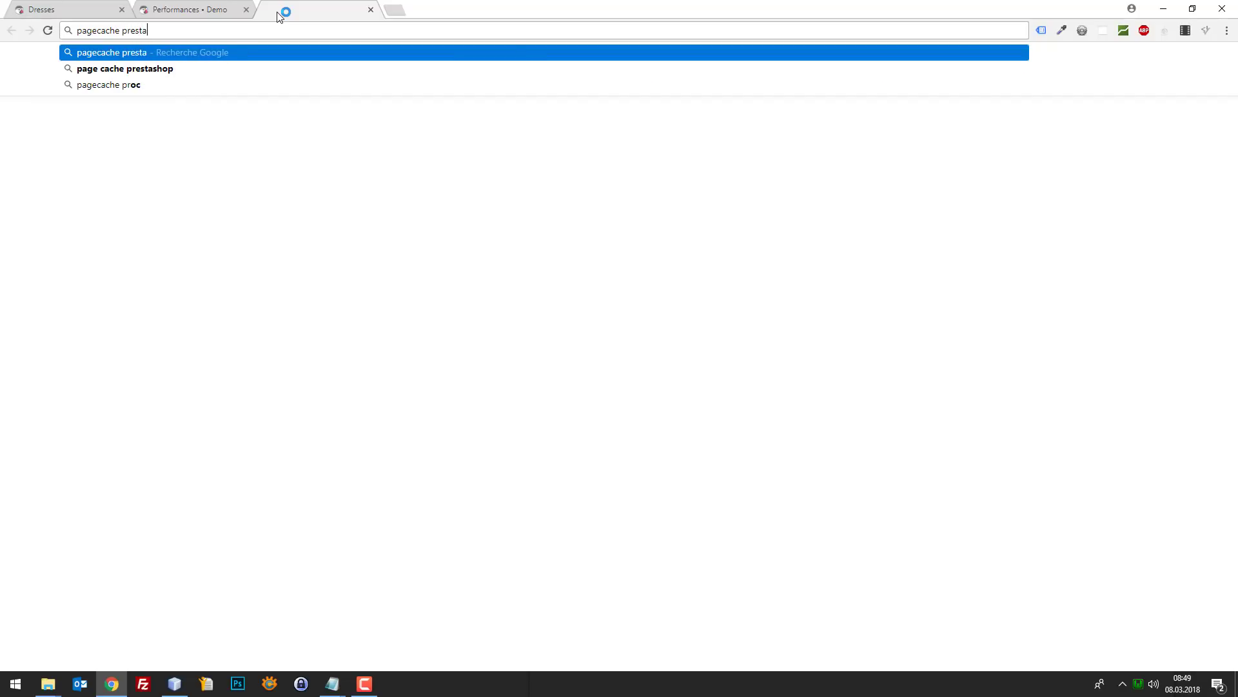
type("shop addons")
key("Return")
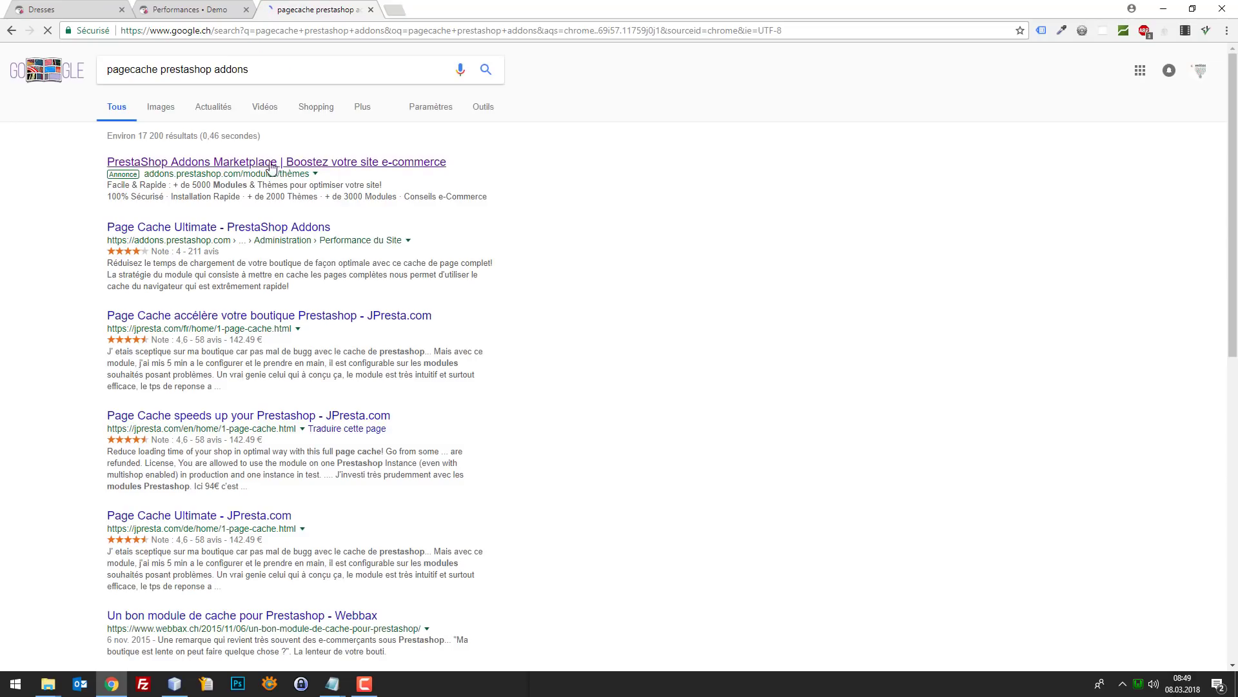
- Open the Page Cache Ultimate result on PrestaShop Addons, review the module's presentation, and return to the Dresses page
left_click(221, 229)
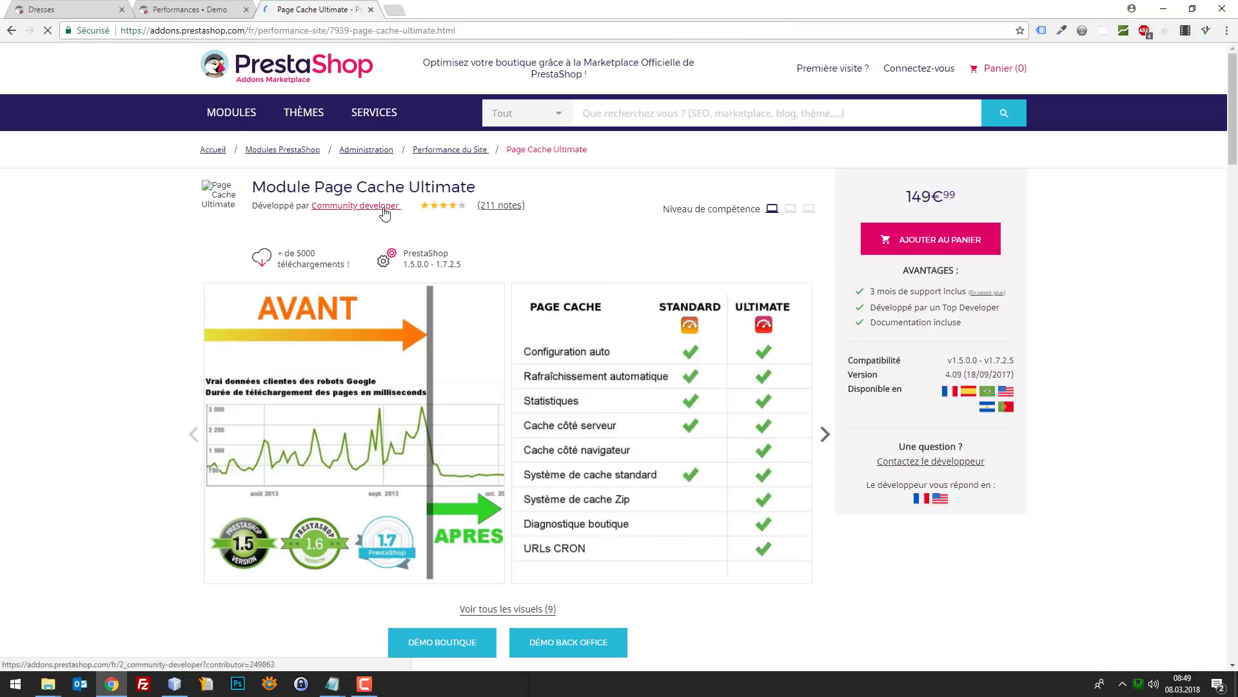
scroll(541, 206, "down", 2)
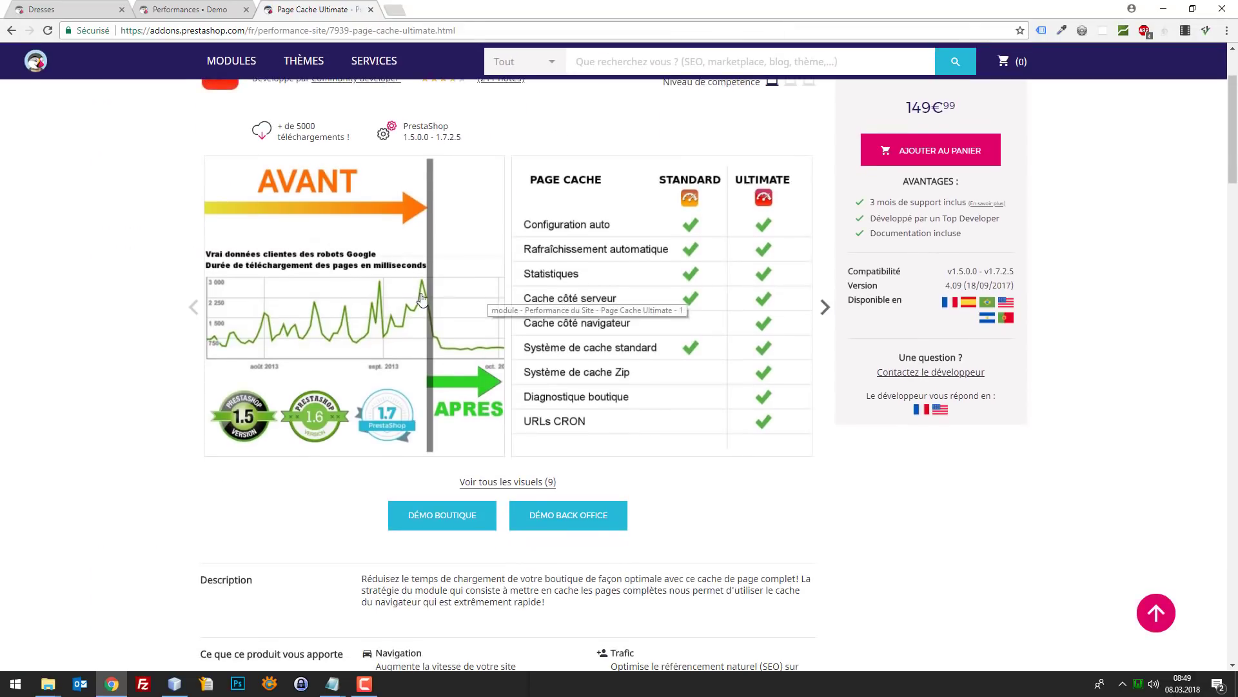
scroll(448, 248, "up", 2)
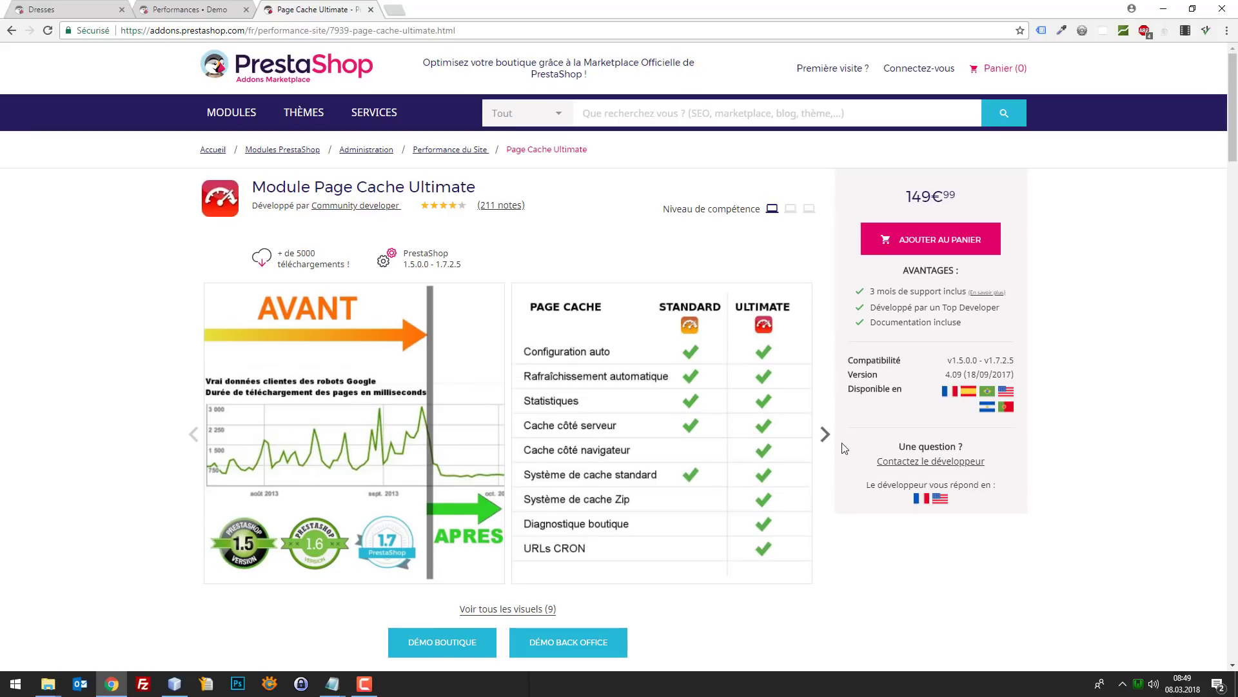
scroll(675, 326, "down", 3)
scroll(645, 339, "up", 2)
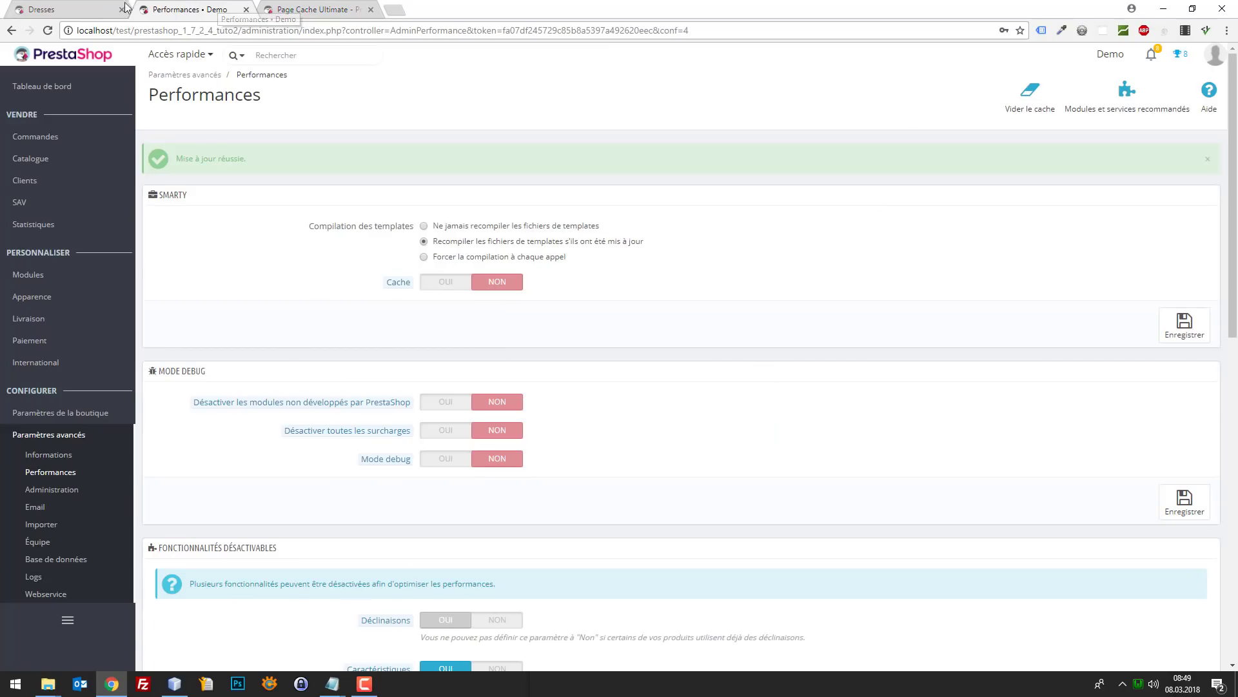
left_click(190, 7)
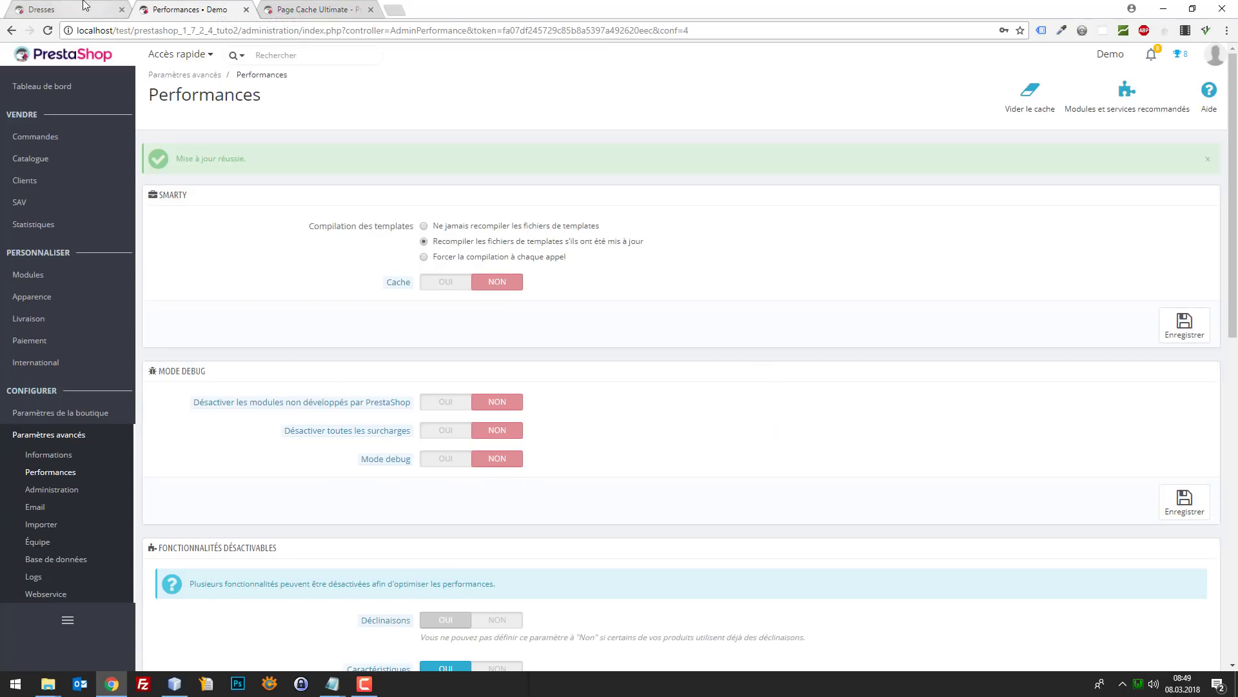
left_click(83, 7)
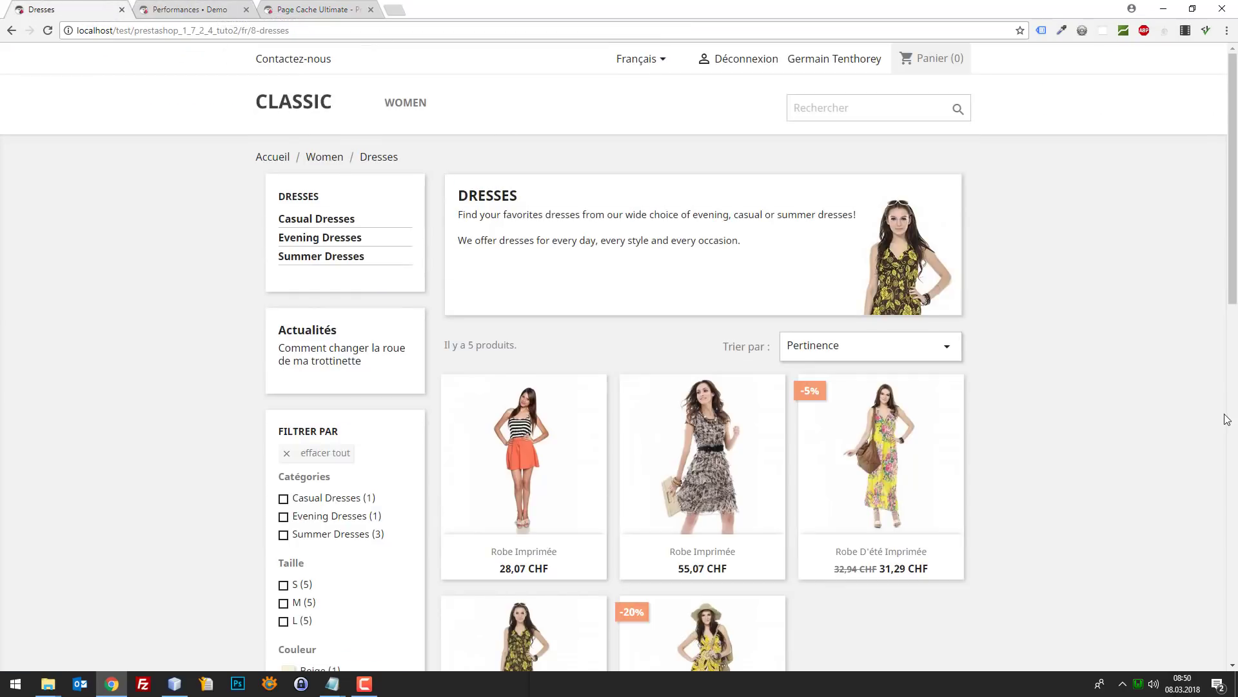